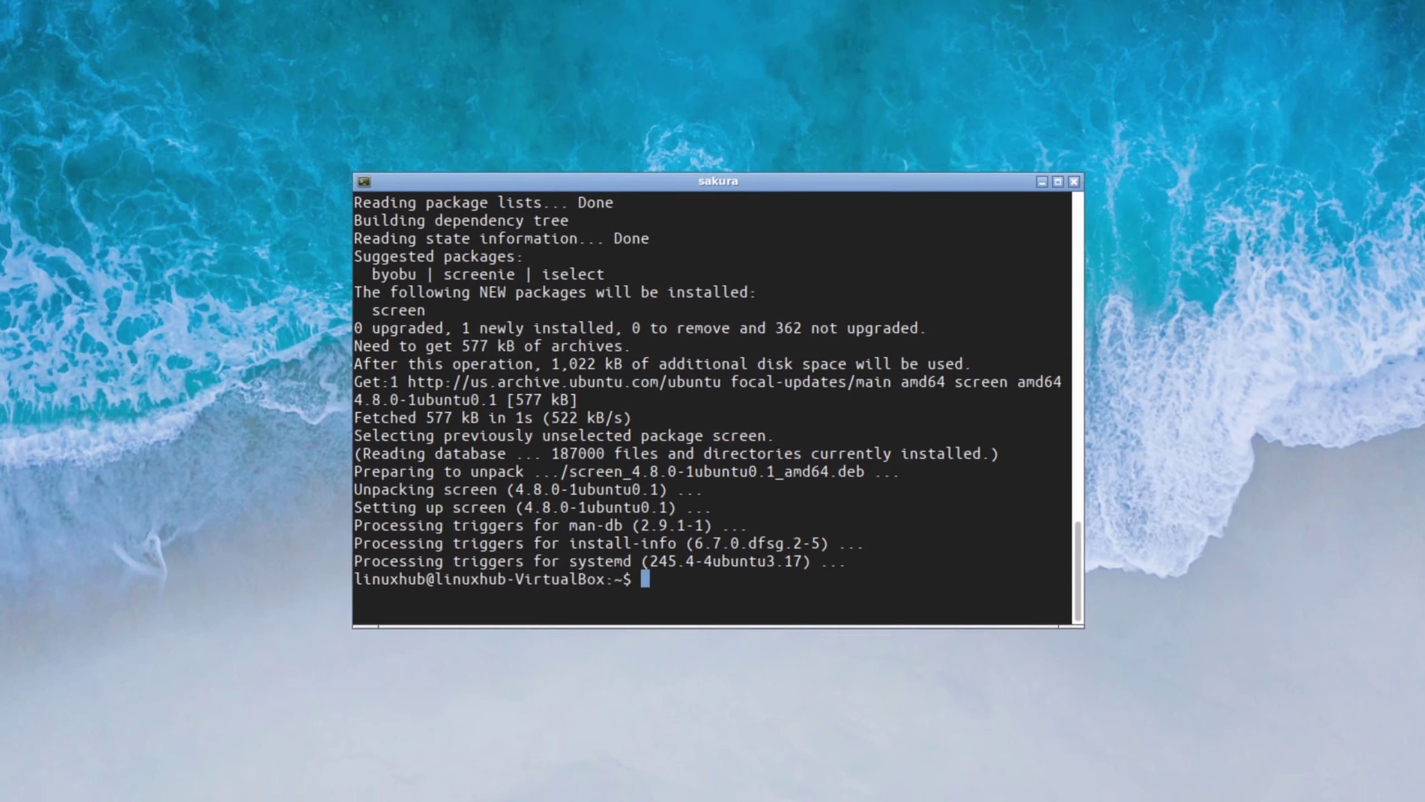
Step: Run "screen xfce4-panel" in the terminal to launch the Xfce panel
{"action": "type", "text": "screen"}
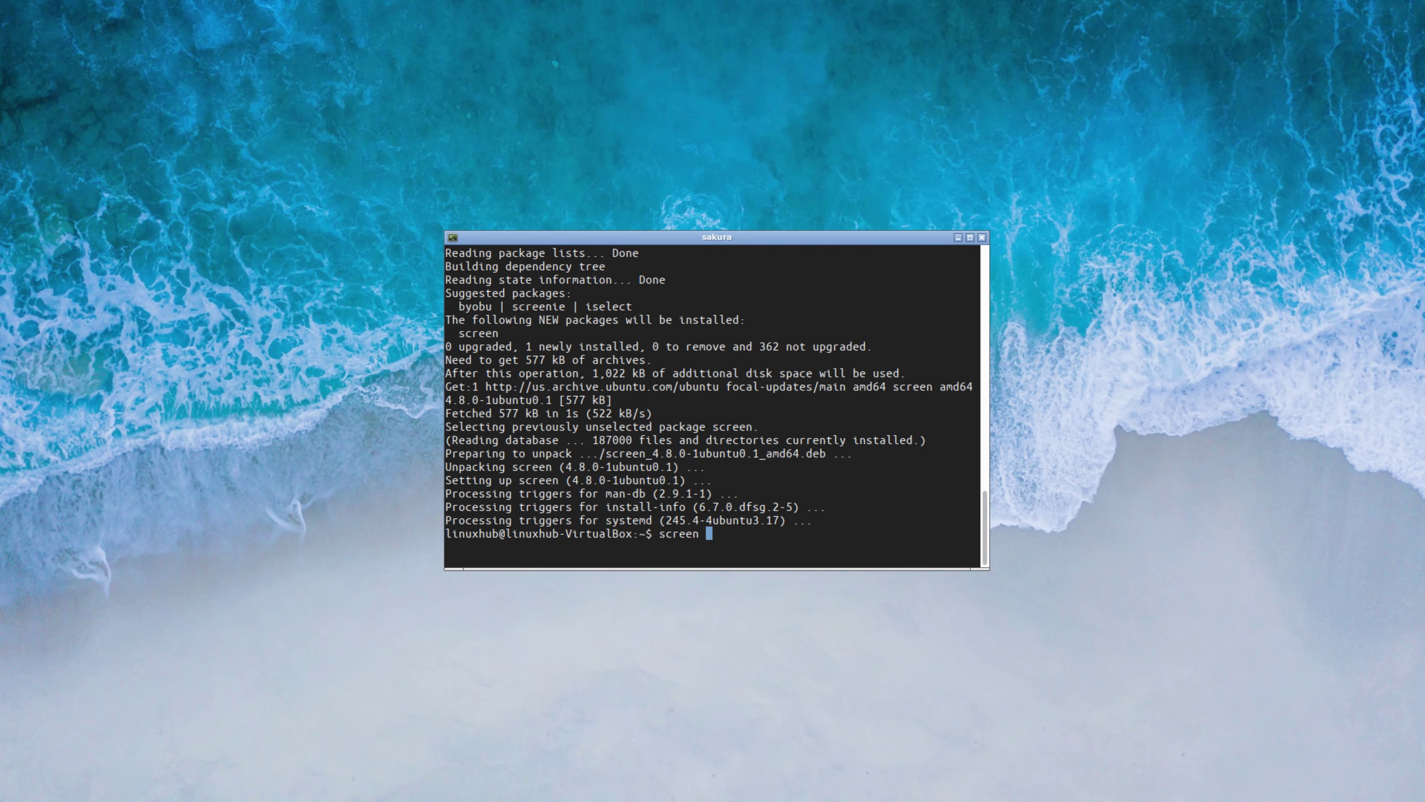
{"action": "type", "text": " xfce4-panel"}
{"action": "key", "text": "Return"}
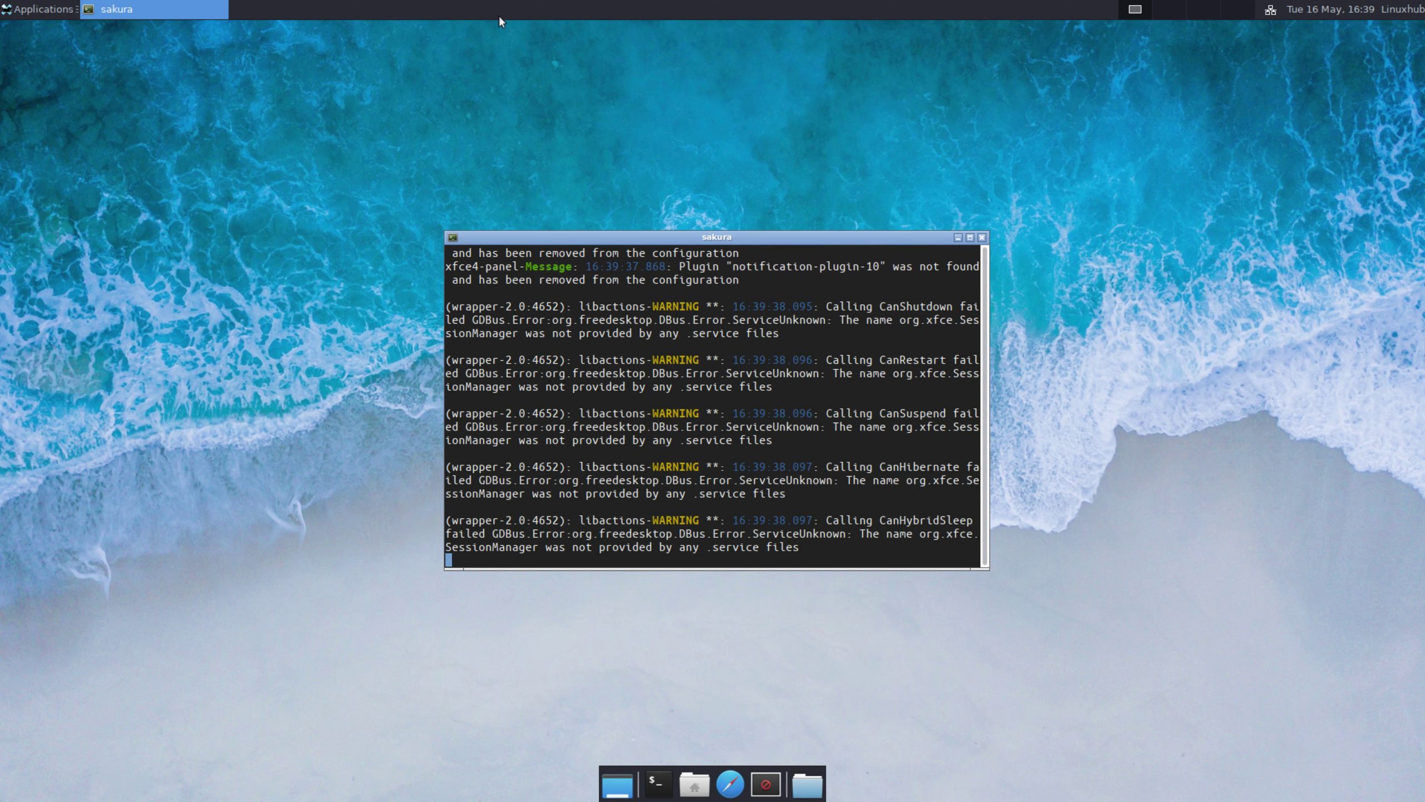
Step: Open the panel preferences and remove Panel 2, confirming the removal
{"action": "right_click", "coordinate": [466, 10]}
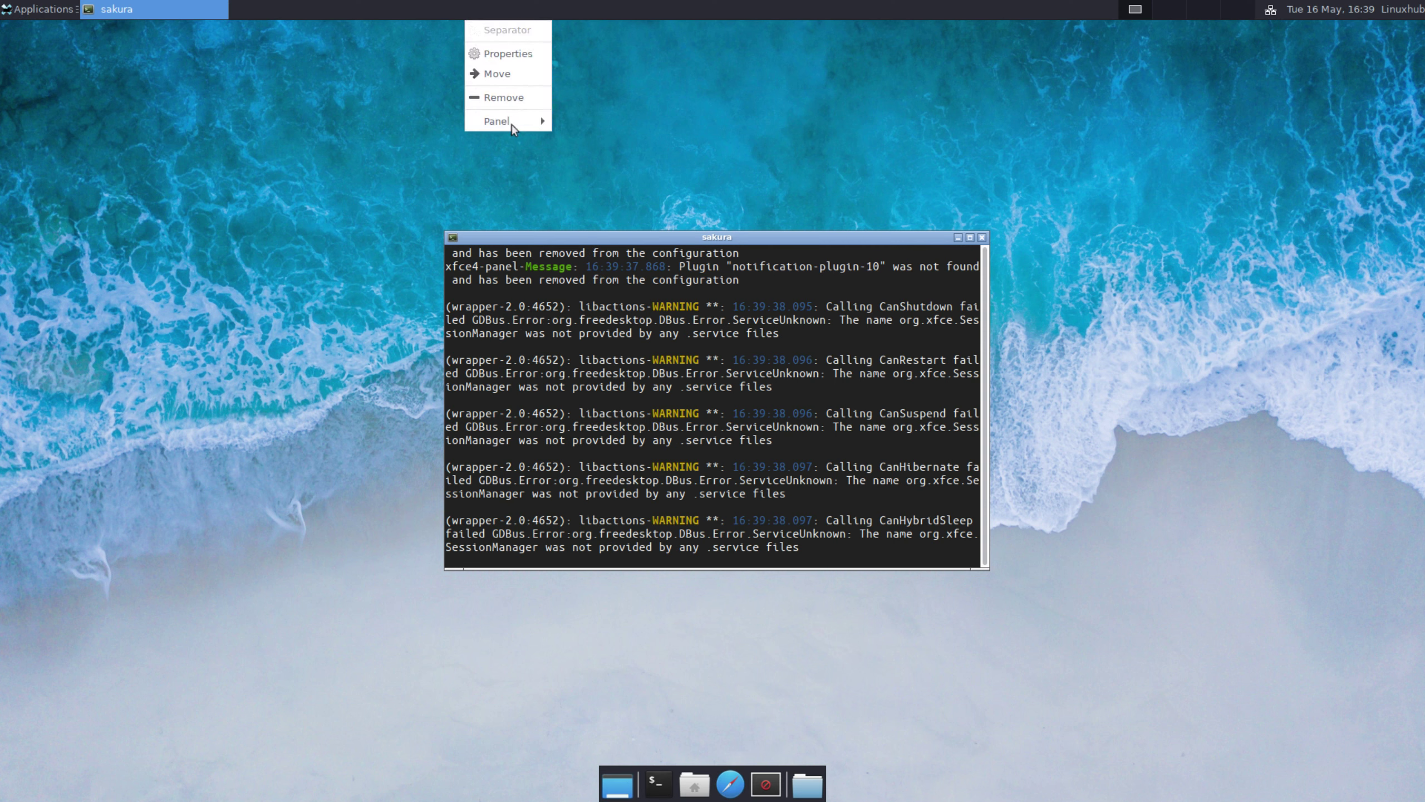
{"action": "mouse_move", "coordinate": [541, 119]}
{"action": "left_click", "coordinate": [636, 141]}
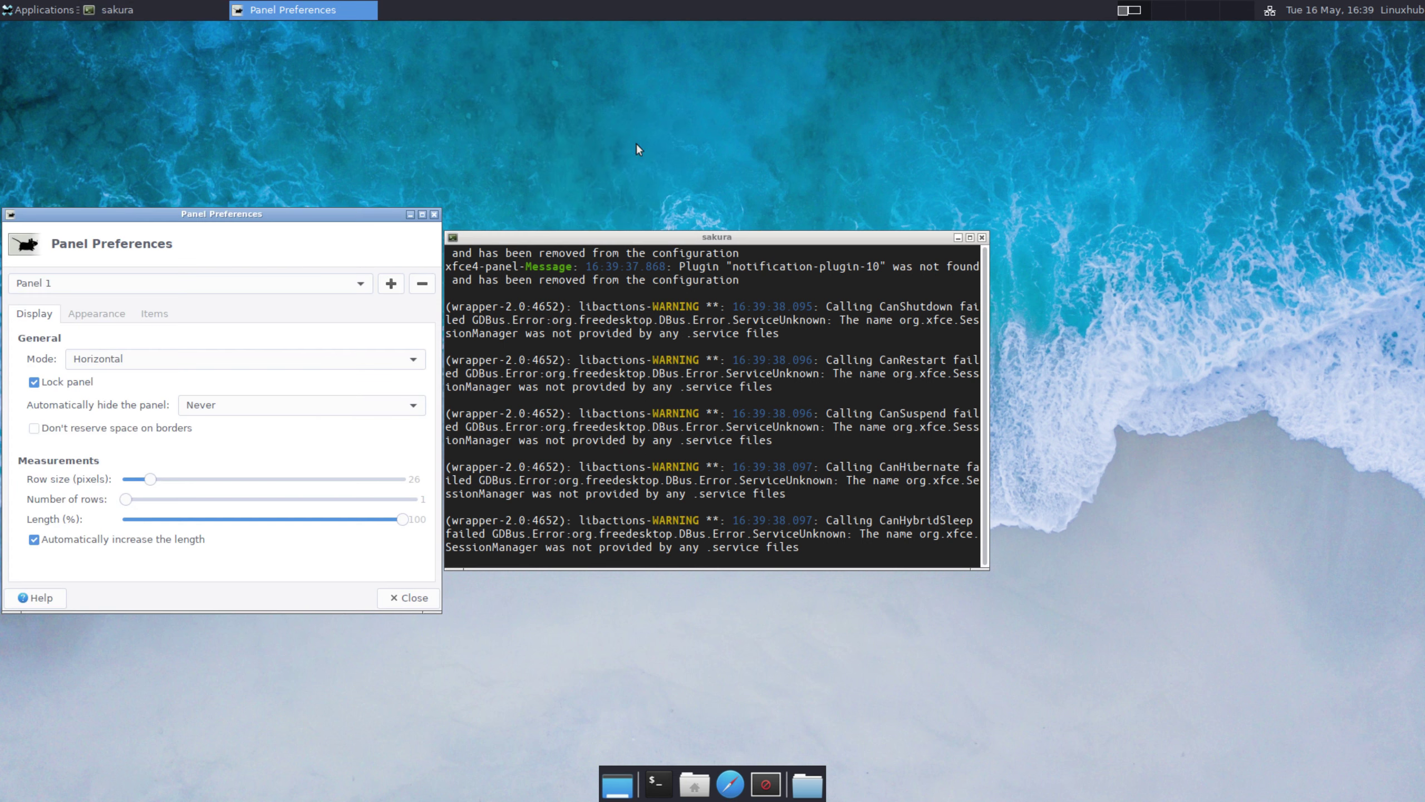
{"action": "left_click", "coordinate": [127, 287]}
{"action": "left_click", "coordinate": [127, 304]}
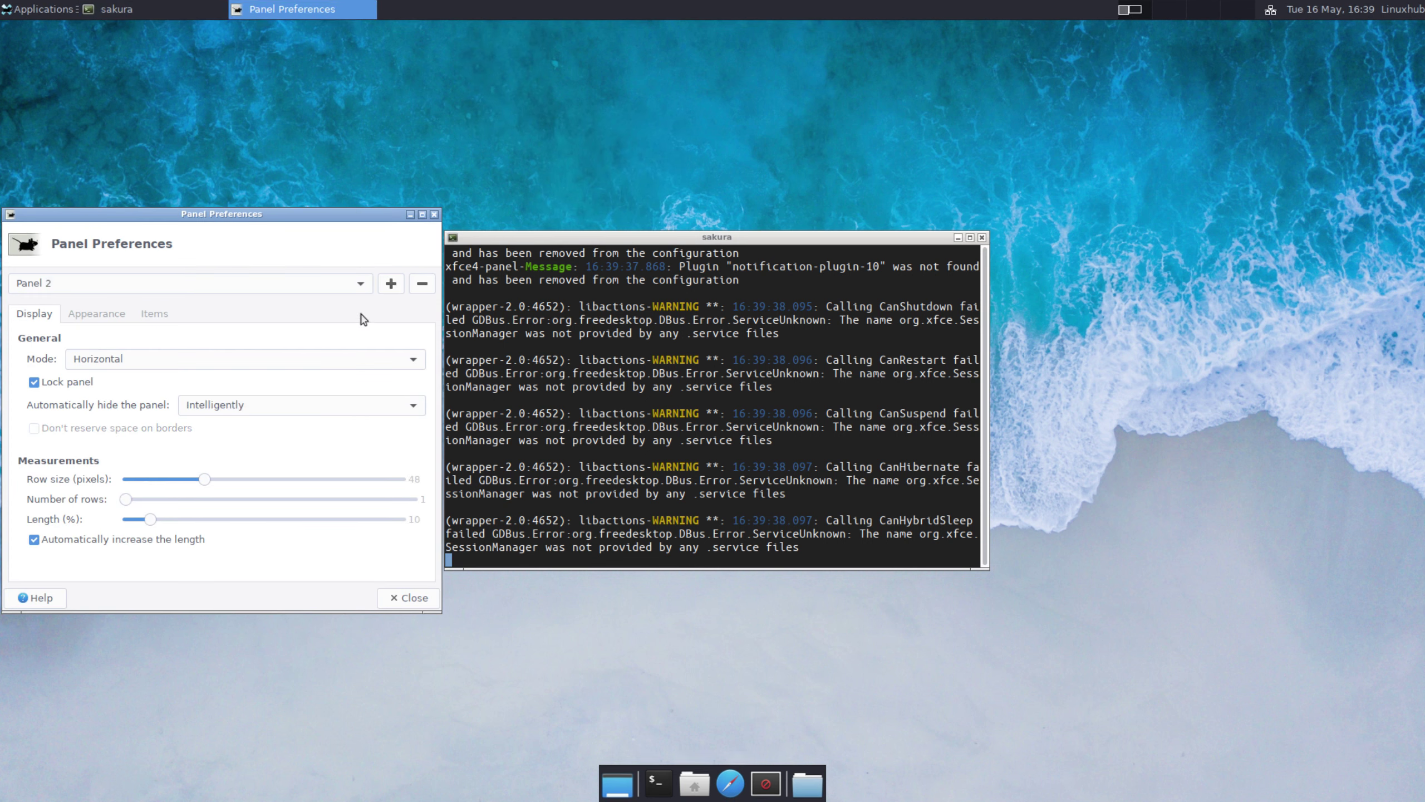
{"action": "left_click", "coordinate": [422, 284]}
{"action": "left_click", "coordinate": [299, 459]}
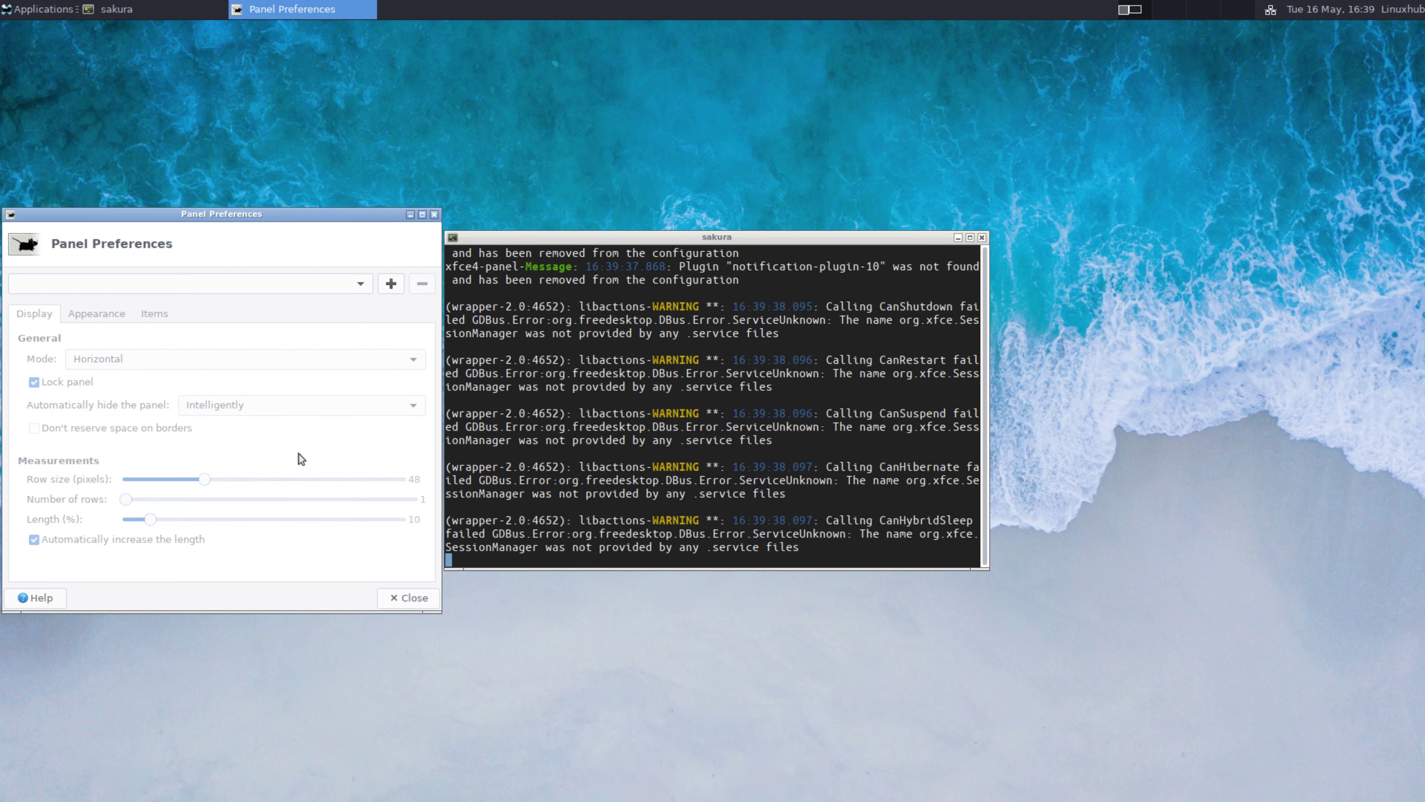
Step: Unlock Panel 1 and move it to the bottom edge of the desktop
{"action": "left_click", "coordinate": [34, 383]}
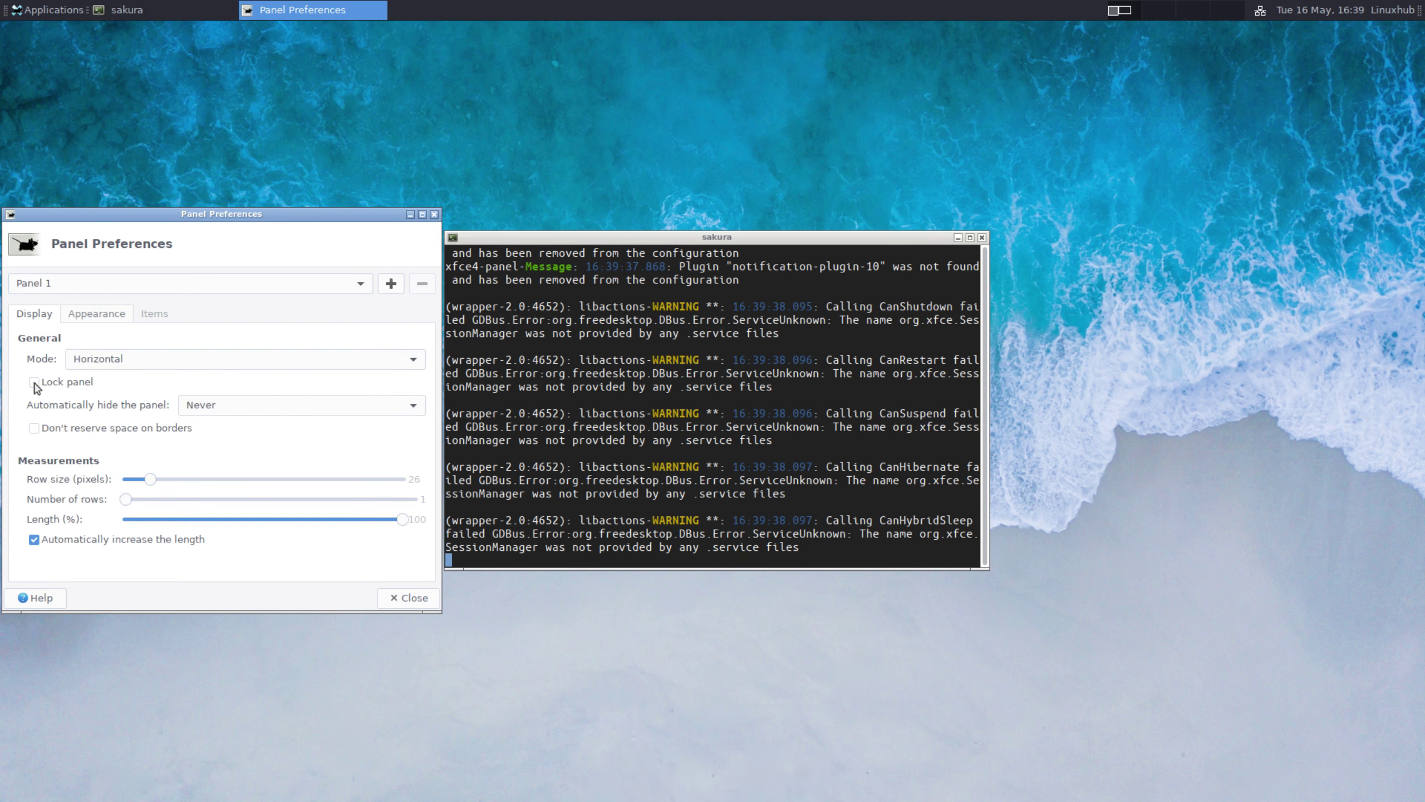
{"action": "left_click_drag", "start_coordinate": [3, 10], "coordinate": [5, 791]}
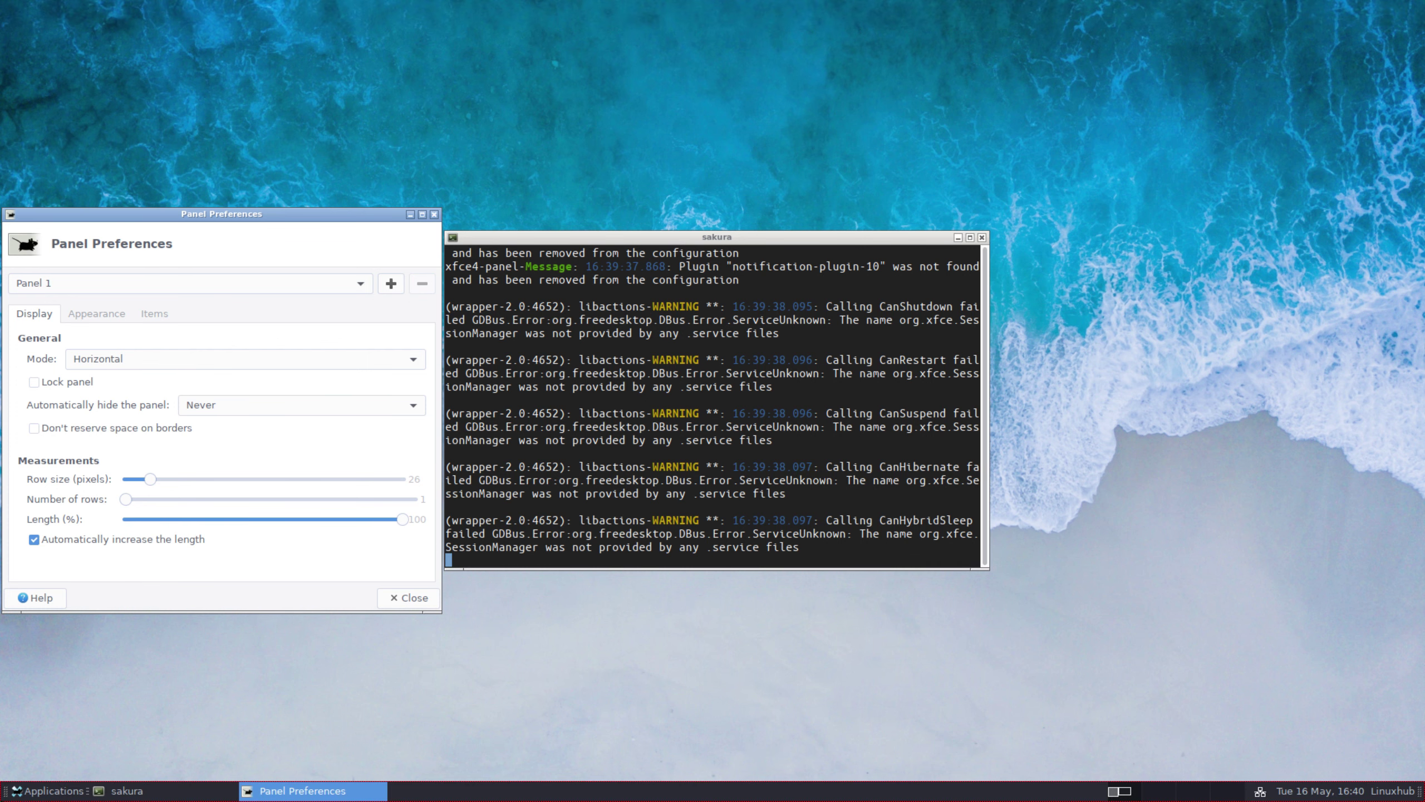
Step: Remove the Applications Menu item from Panel 1, confirming the removal
{"action": "left_click", "coordinate": [153, 315]}
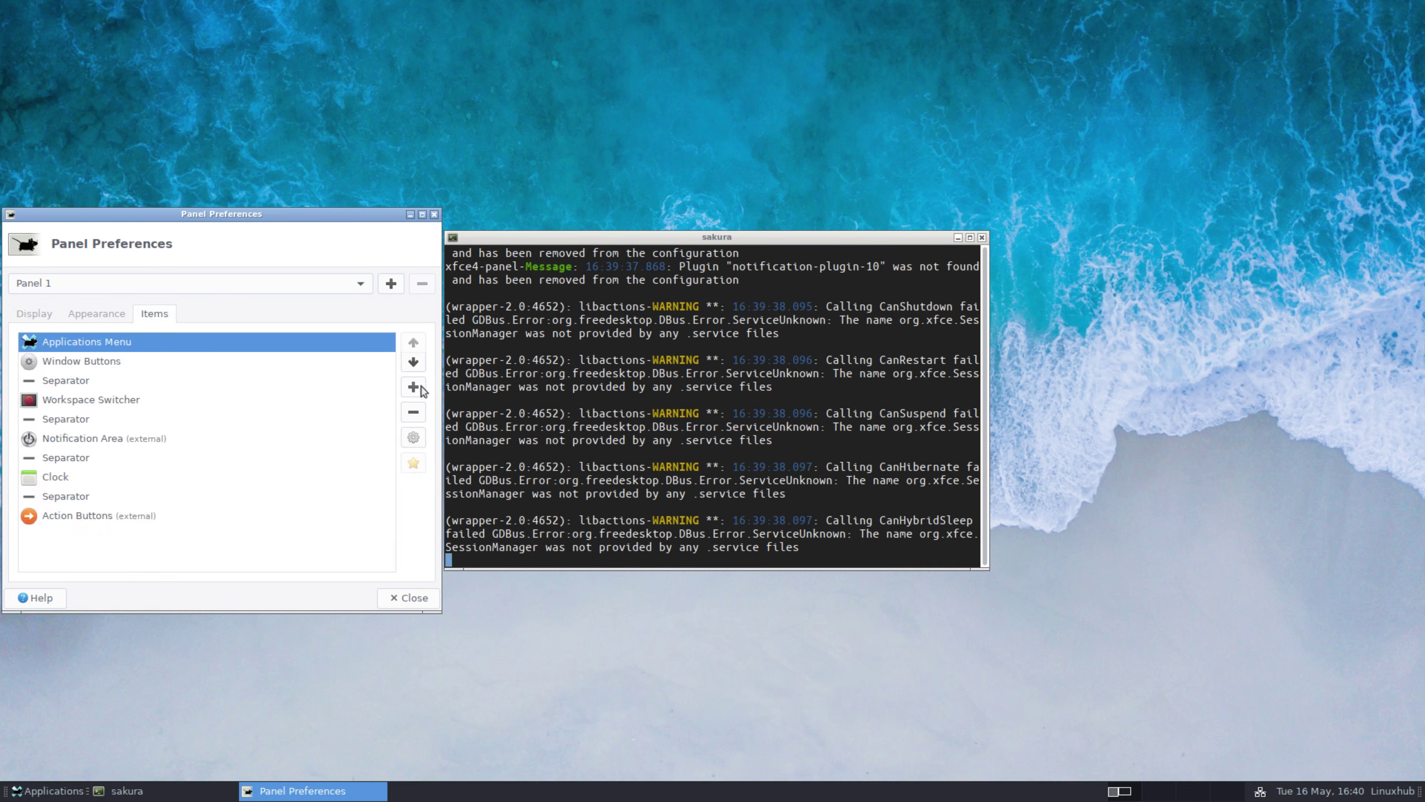
{"action": "left_click", "coordinate": [413, 411]}
{"action": "left_click", "coordinate": [346, 468]}
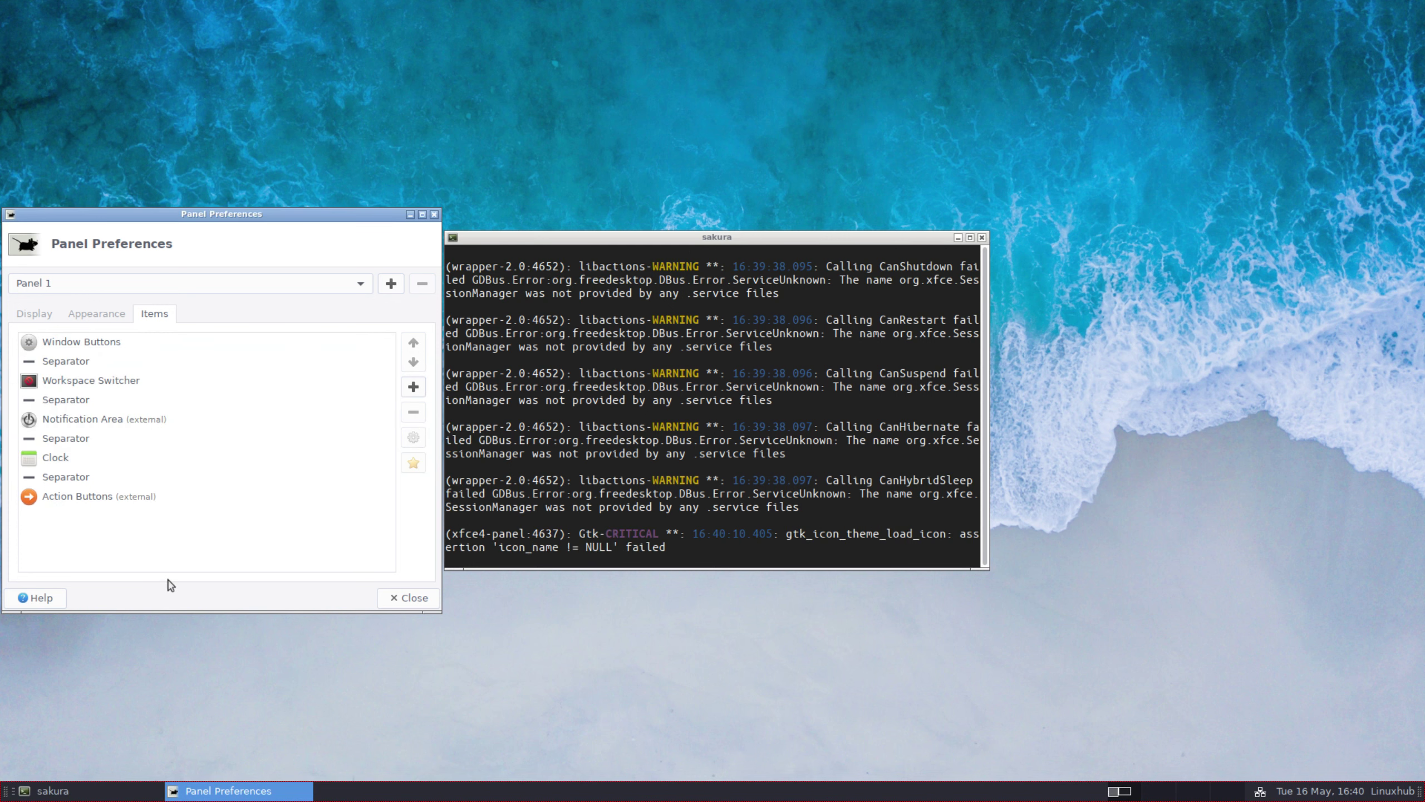
Step: Add the Show Desktop item to Panel 1 and close the list of new items
{"action": "left_click", "coordinate": [414, 386]}
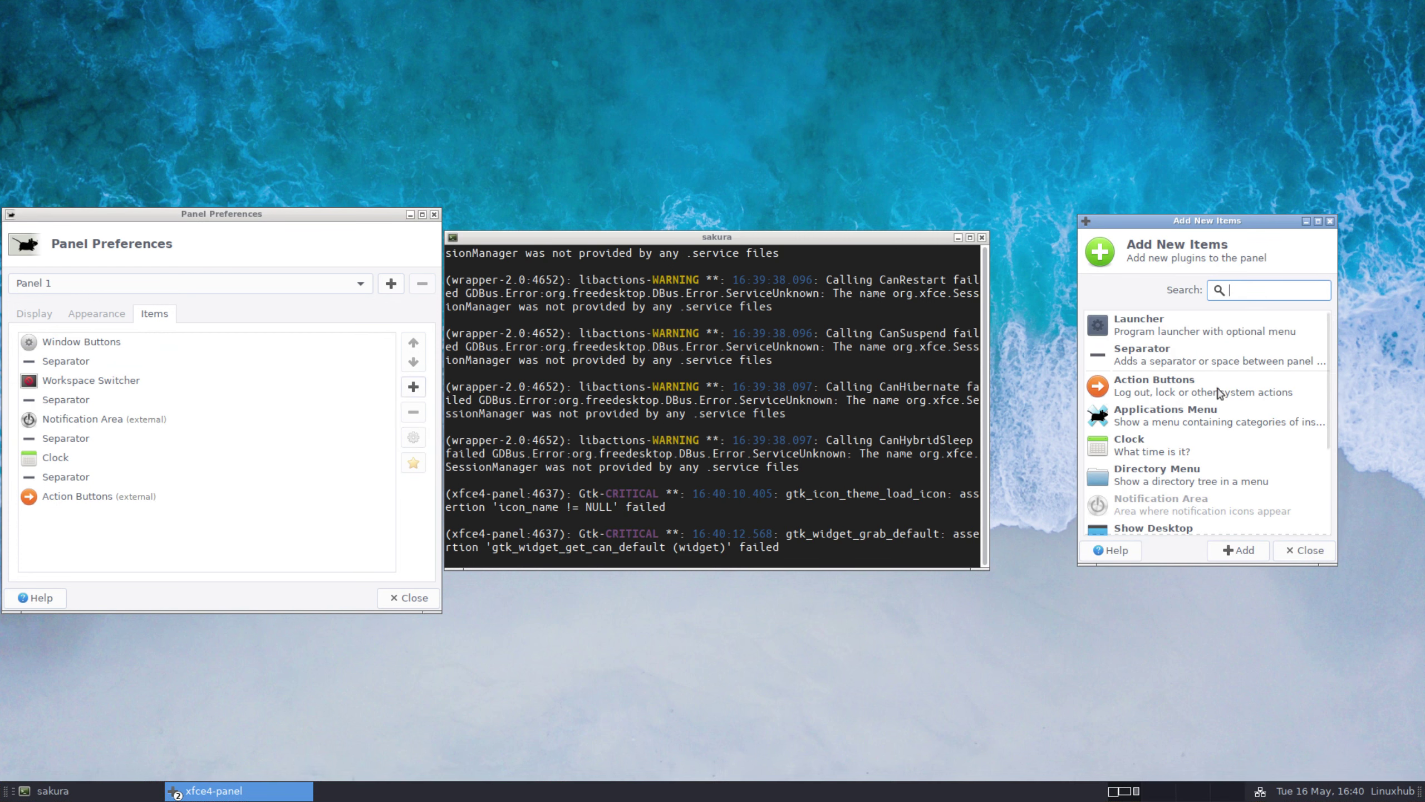
{"action": "scroll", "coordinate": [1203, 425], "scroll_direction": "down", "scroll_amount": 4}
{"action": "scroll", "coordinate": [1202, 430], "scroll_direction": "up", "scroll_amount": 1}
{"action": "left_click", "coordinate": [1203, 429]}
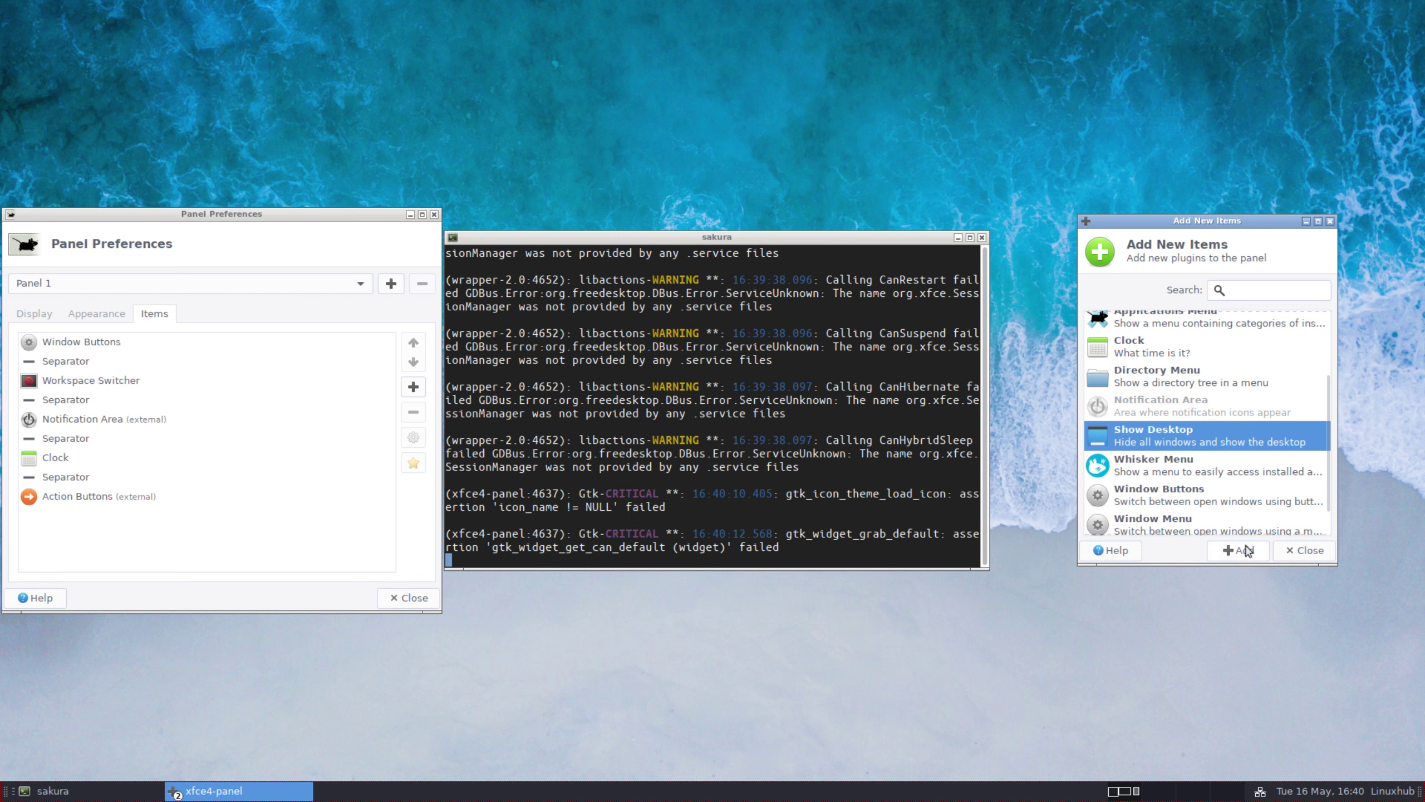
{"action": "left_click", "coordinate": [1240, 550]}
{"action": "left_click", "coordinate": [1294, 553]}
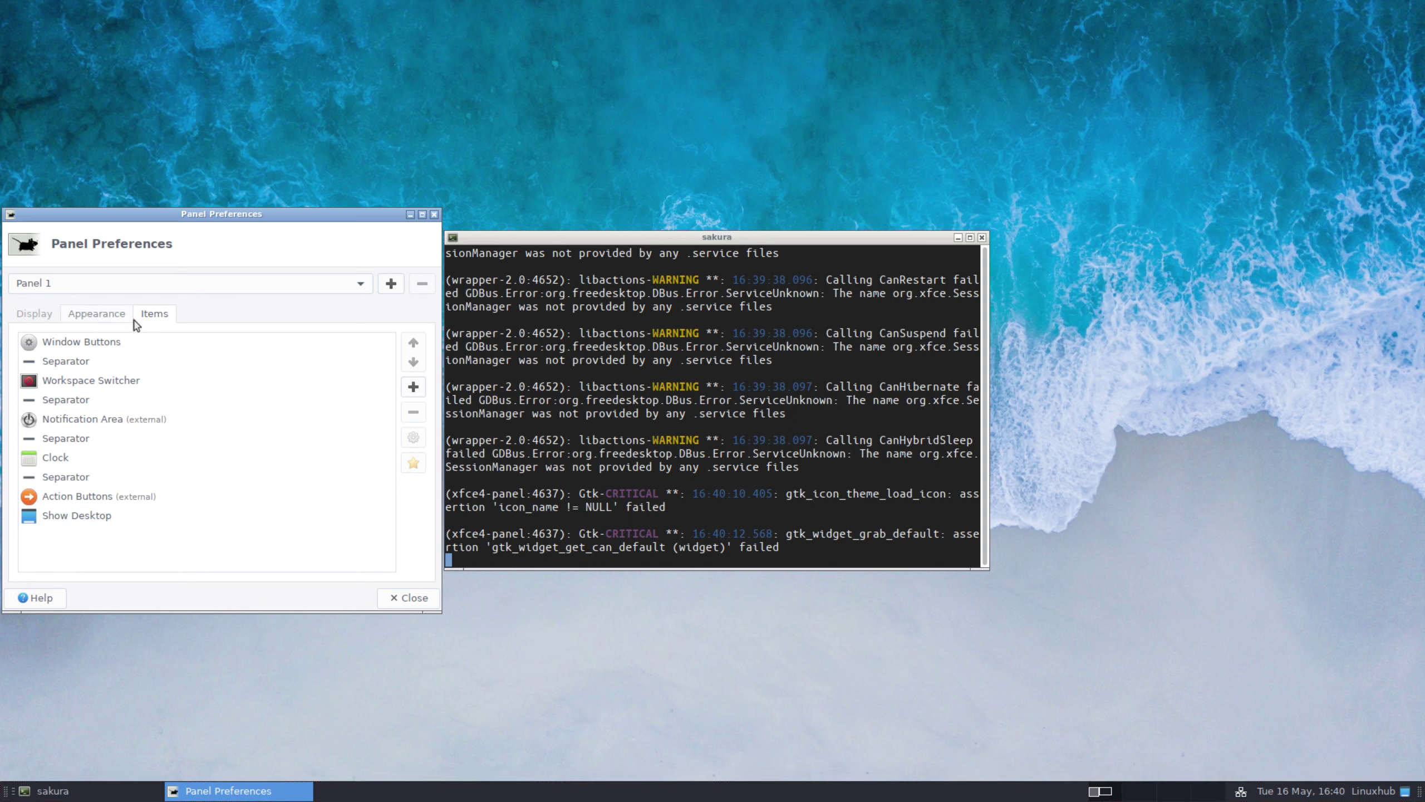
Step: Add the Whisker Menu item to Panel 1 and close the list of new items
{"action": "left_click", "coordinate": [413, 387]}
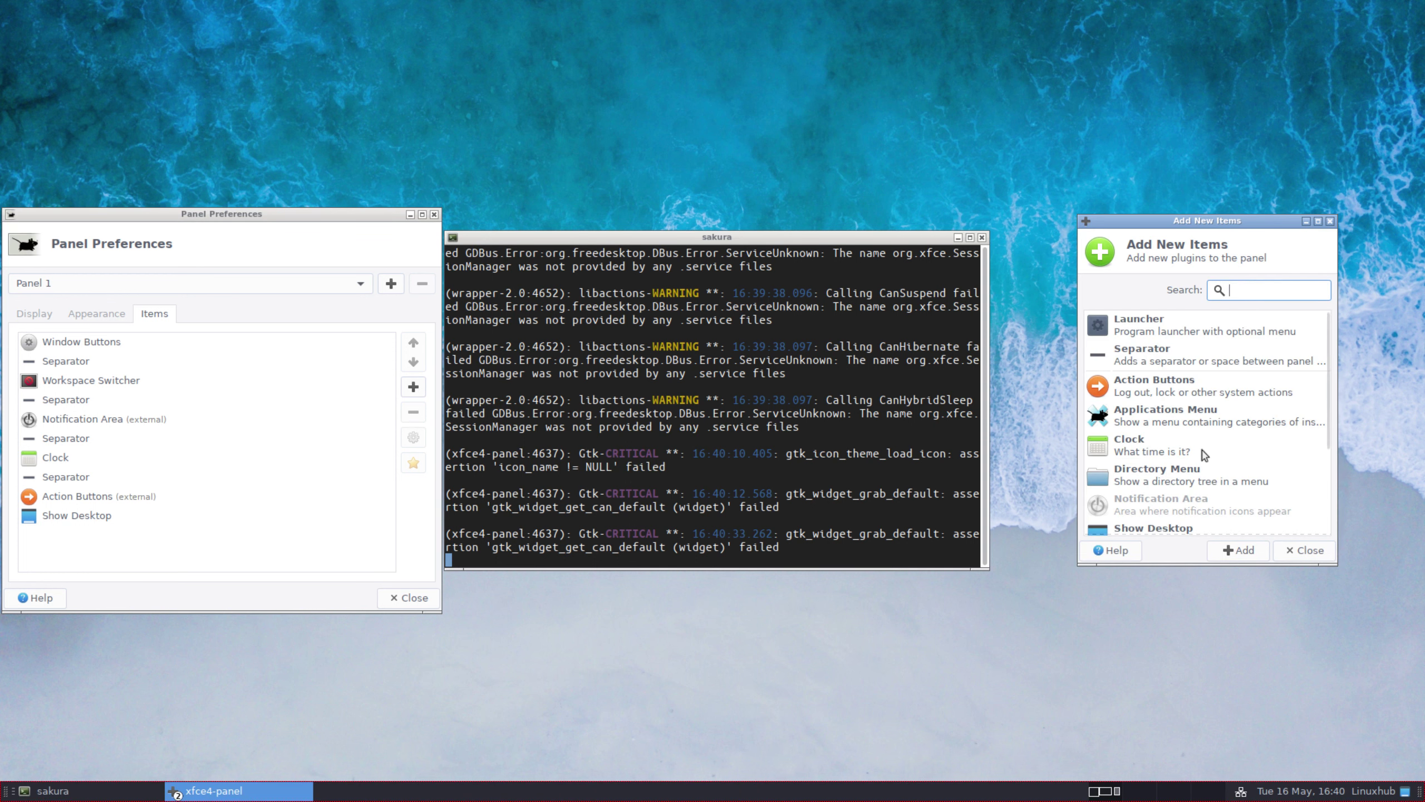
{"action": "scroll", "coordinate": [1204, 458], "scroll_direction": "down", "scroll_amount": 3}
{"action": "left_click", "coordinate": [1179, 437]}
{"action": "left_click", "coordinate": [1240, 552]}
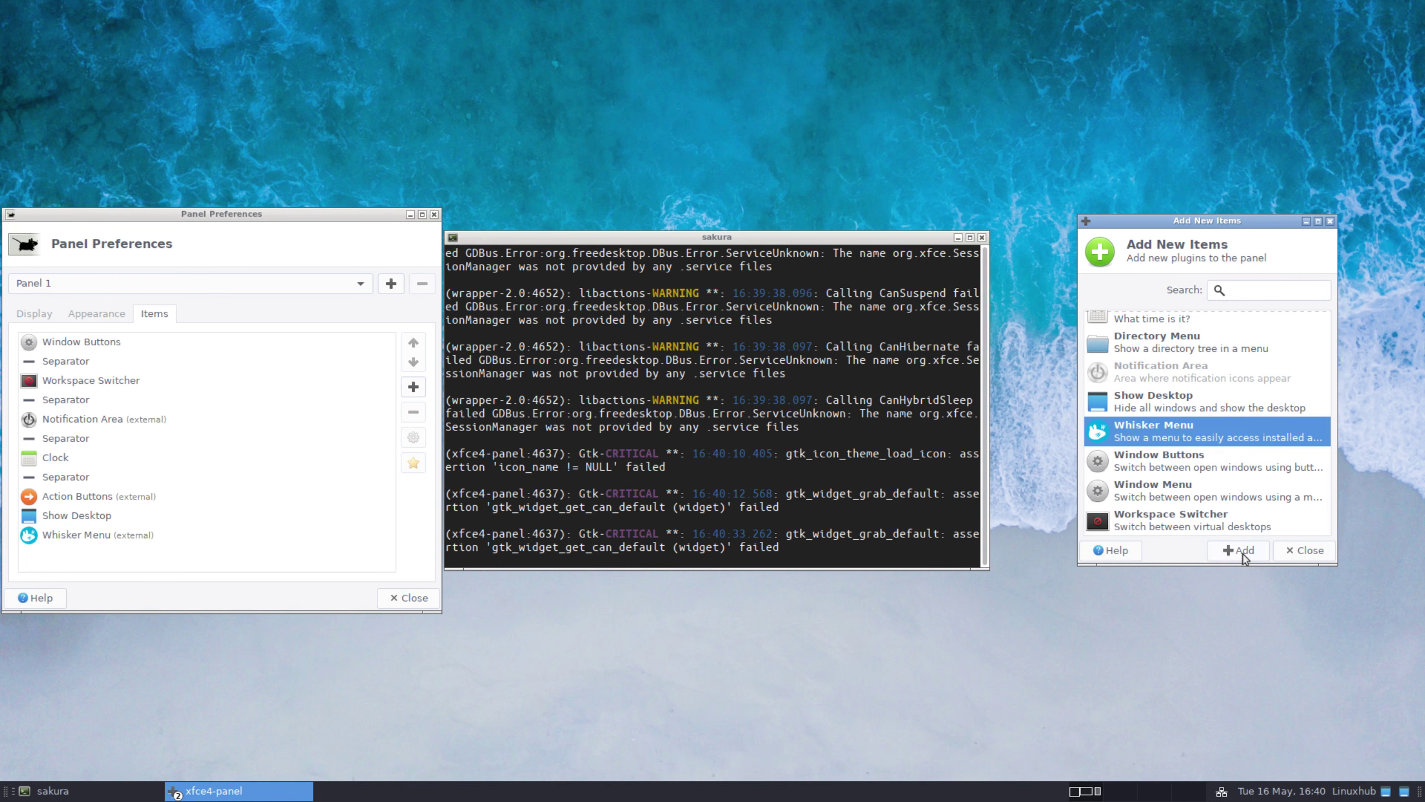
{"action": "left_click", "coordinate": [1307, 553]}
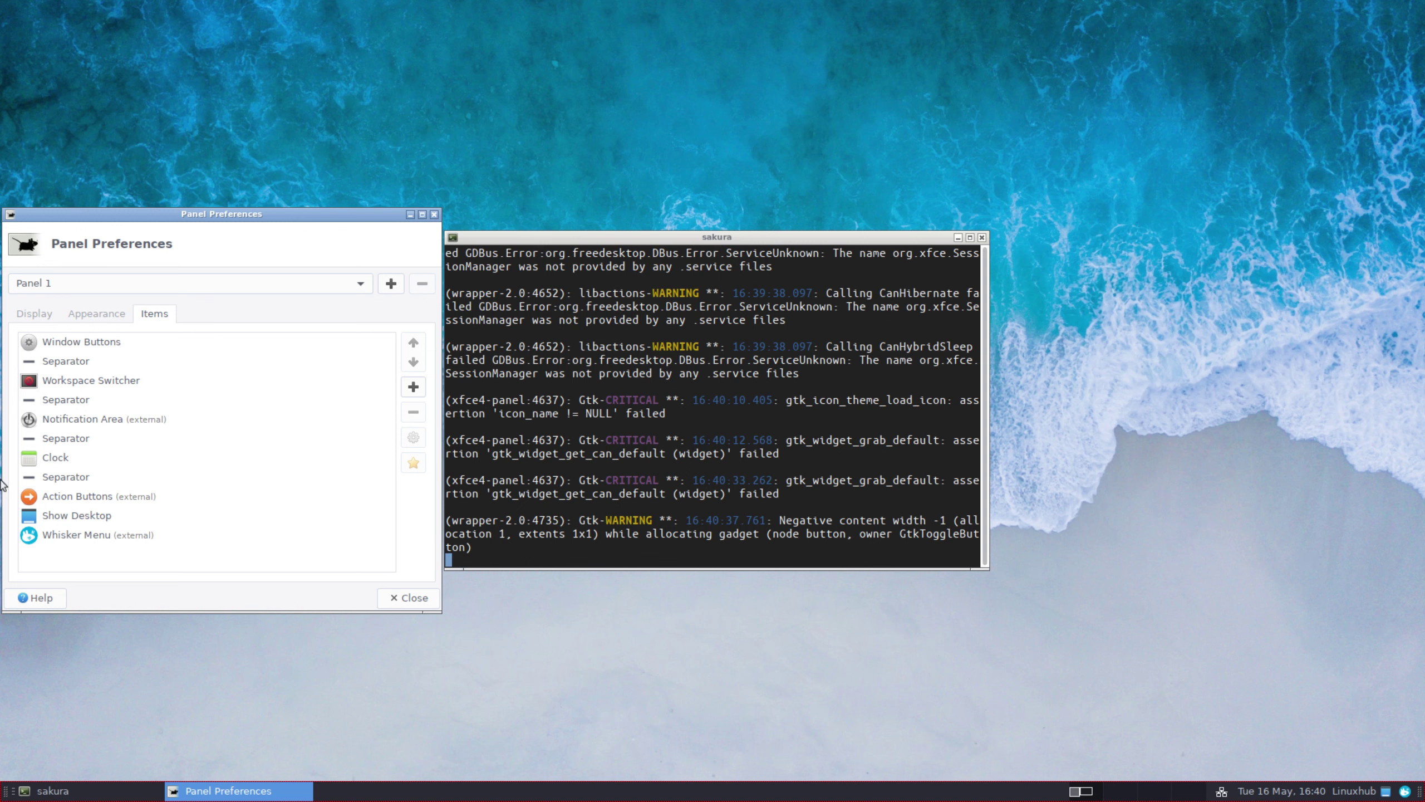
Step: Move Whisker Menu to the first place in Panel 1's item order and close the panel preferences
{"action": "left_click", "coordinate": [96, 535]}
{"action": "left_click", "coordinate": [413, 342]}
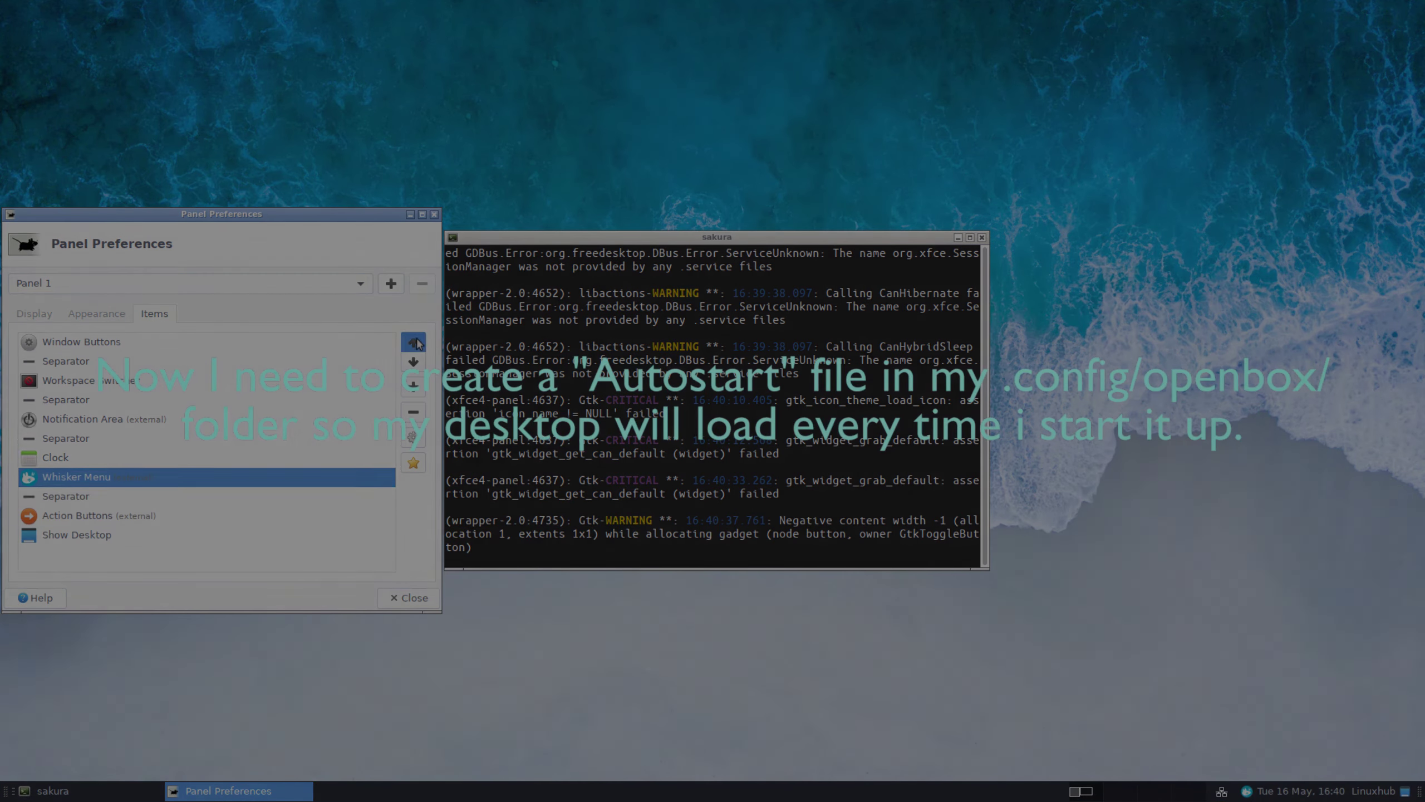
{"action": "left_click", "coordinate": [413, 342]}
{"action": "left_click", "coordinate": [413, 342]}
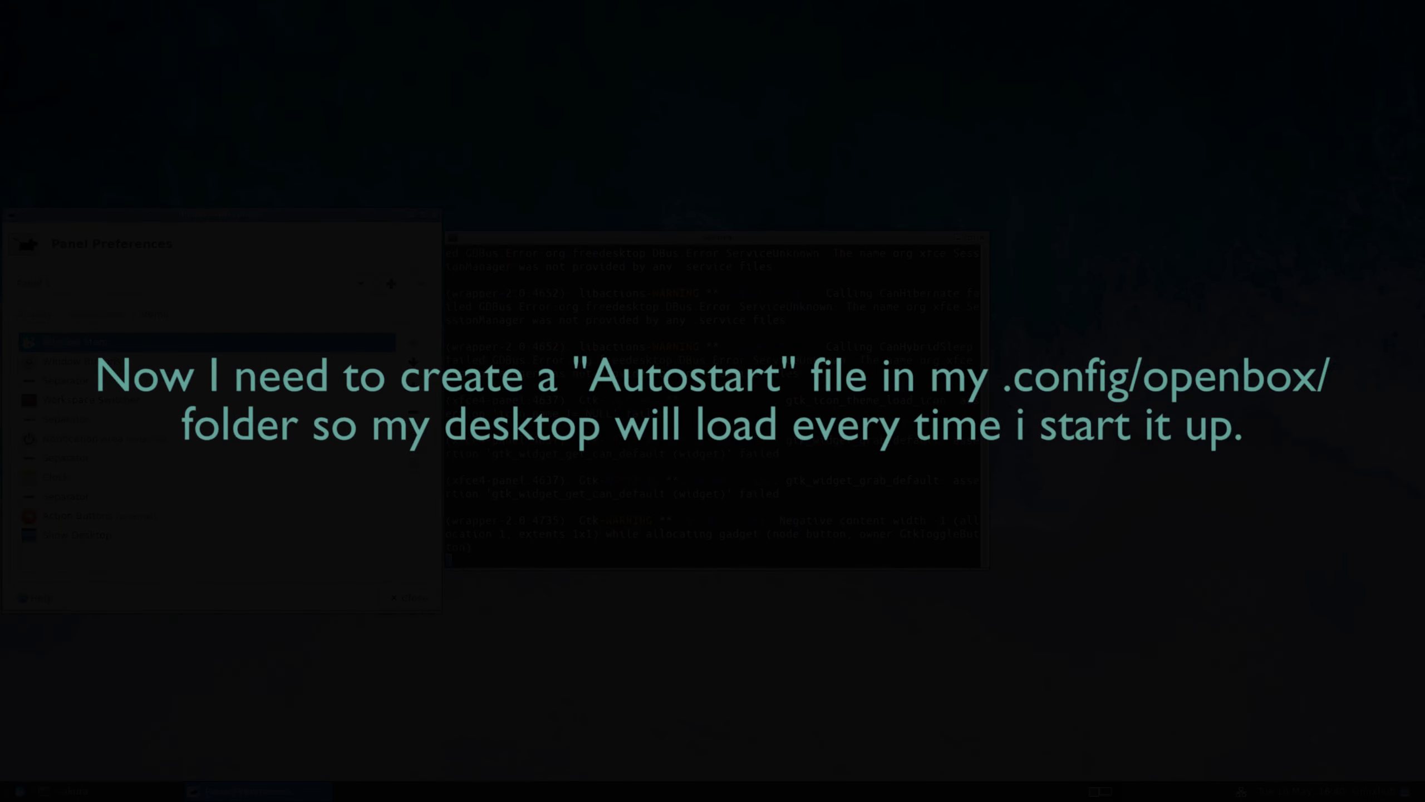
{"action": "left_click", "coordinate": [397, 599]}
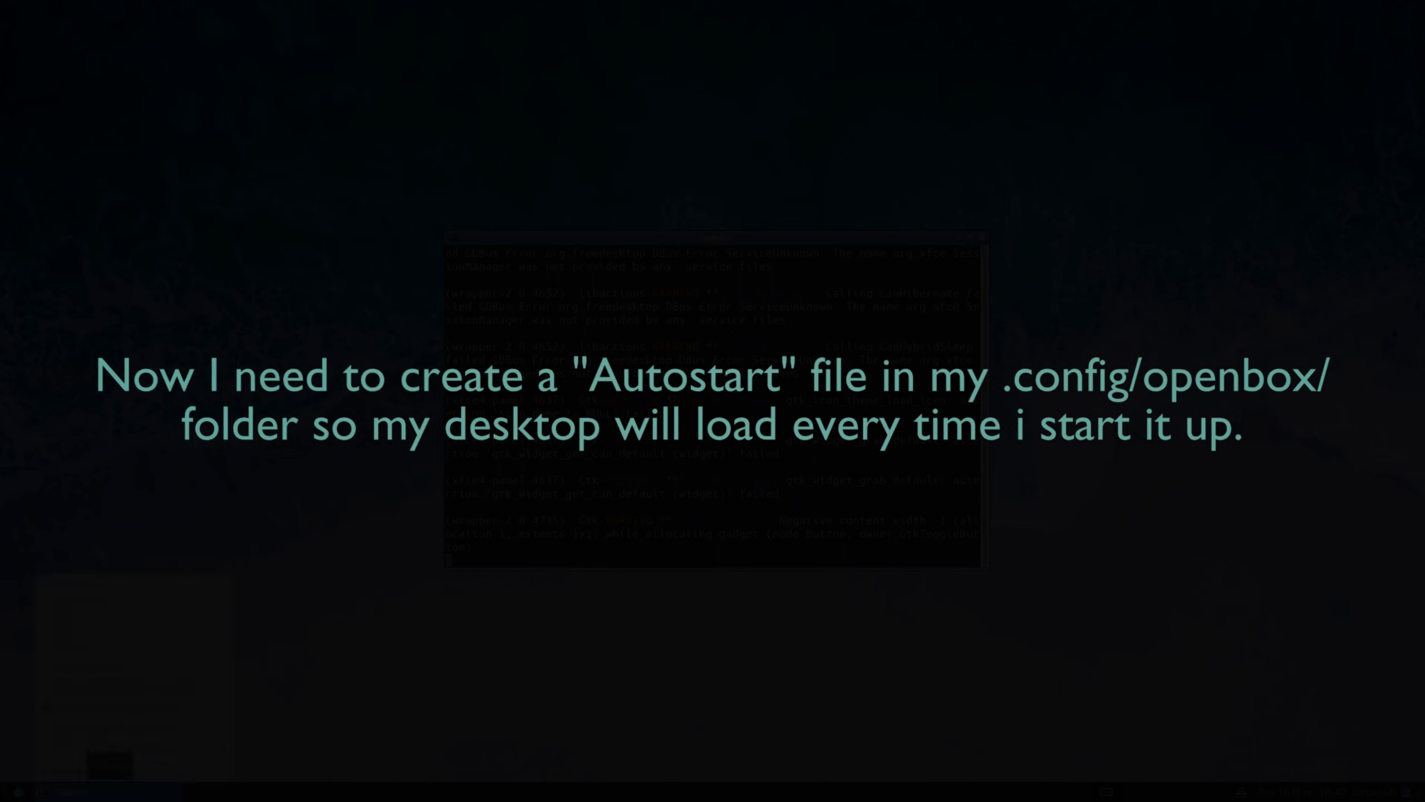
Step: Launch File Manager from the Whisker Menu favorites, choosing a preferred file manager application for it
{"action": "left_click", "coordinate": [112, 773]}
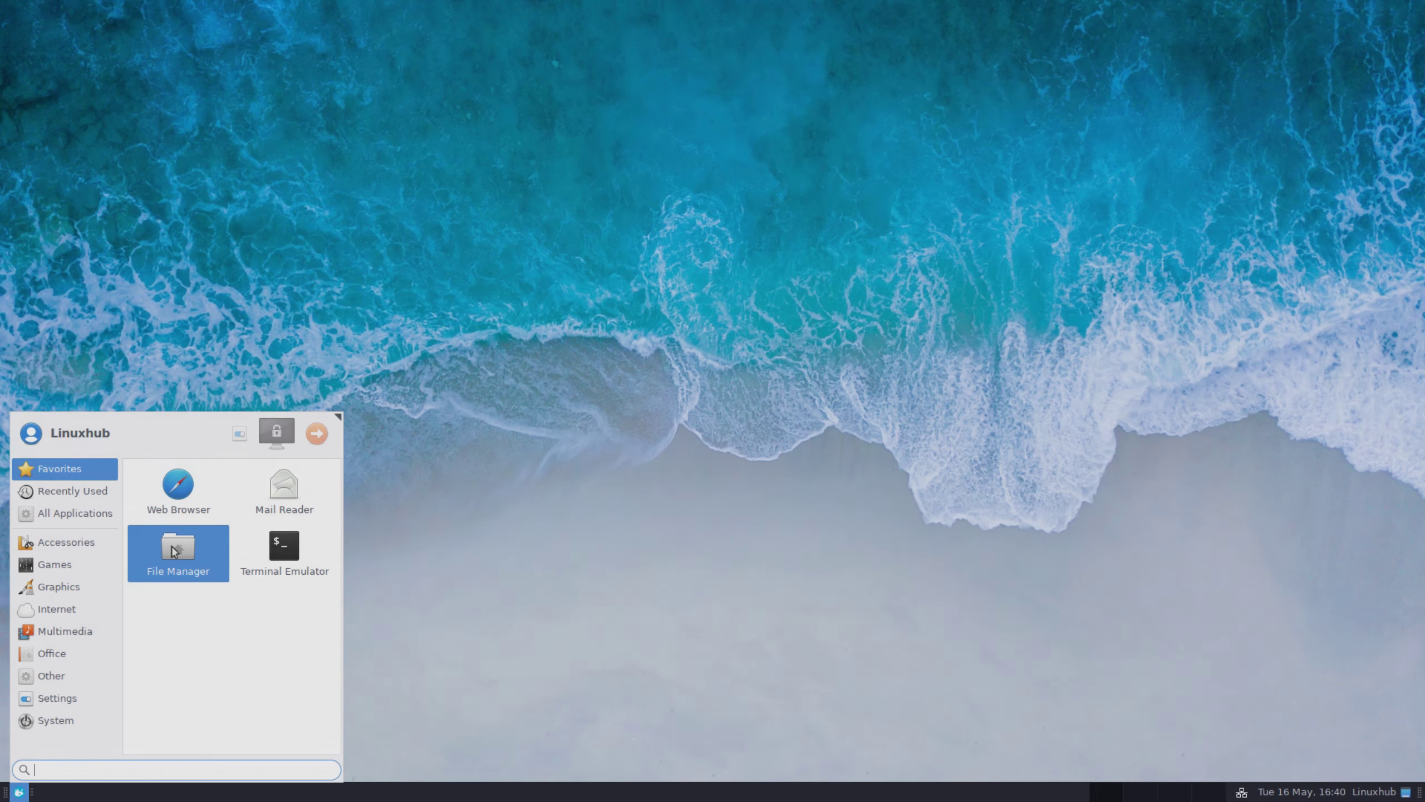
{"action": "left_click", "coordinate": [177, 546]}
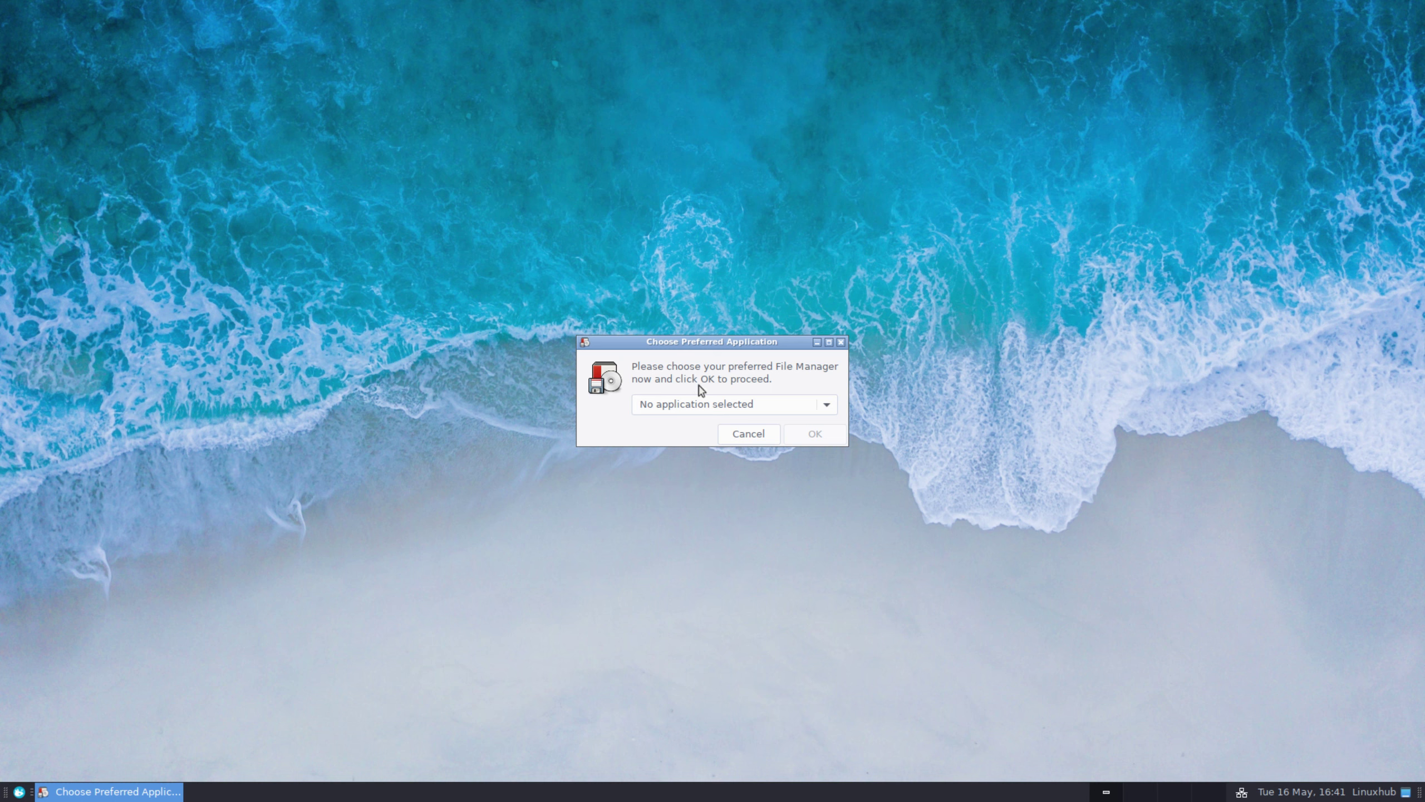
{"action": "left_click", "coordinate": [786, 406]}
{"action": "left_click", "coordinate": [756, 425]}
{"action": "left_click", "coordinate": [816, 438]}
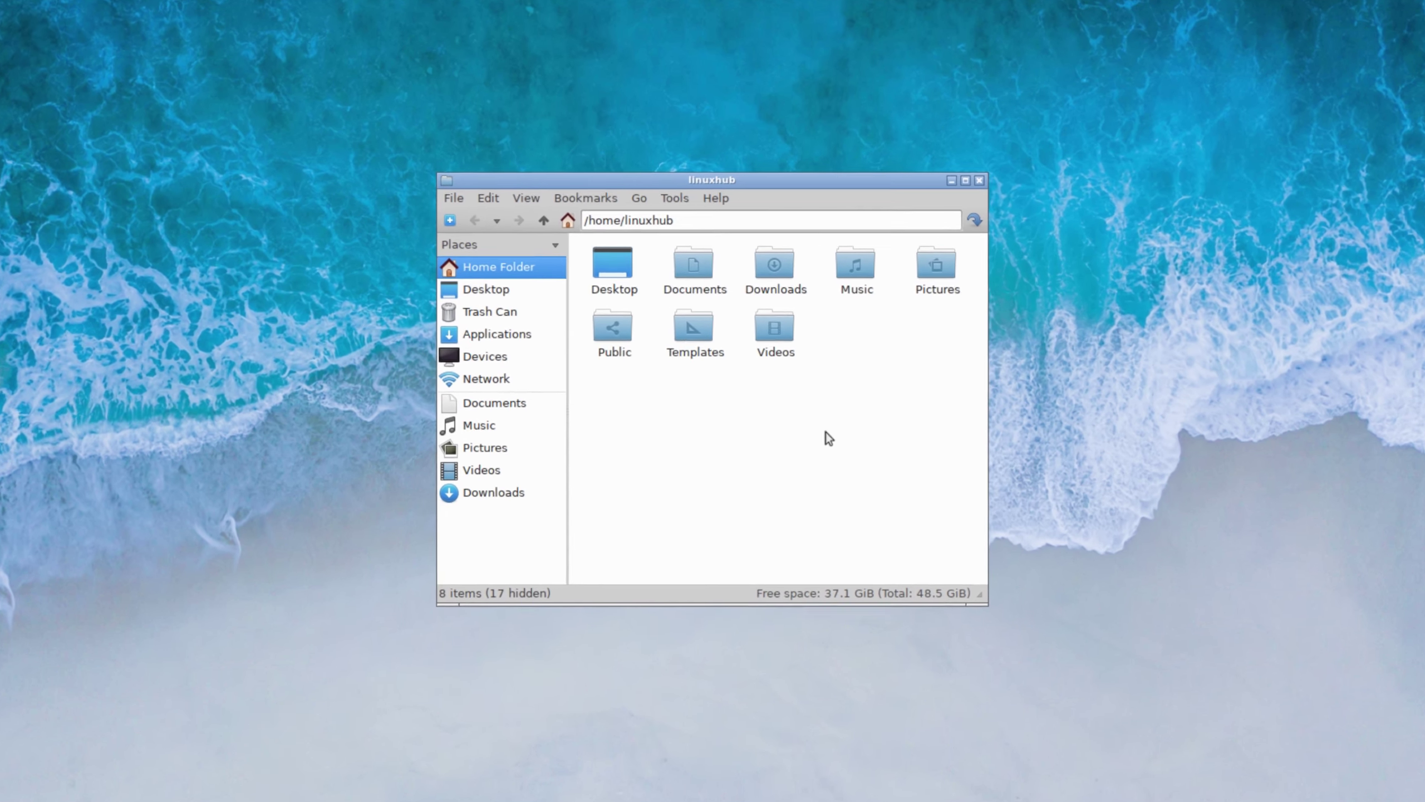
Step: Show hidden files in the home folder and open the .config/openbox folder
{"action": "right_click", "coordinate": [816, 437]}
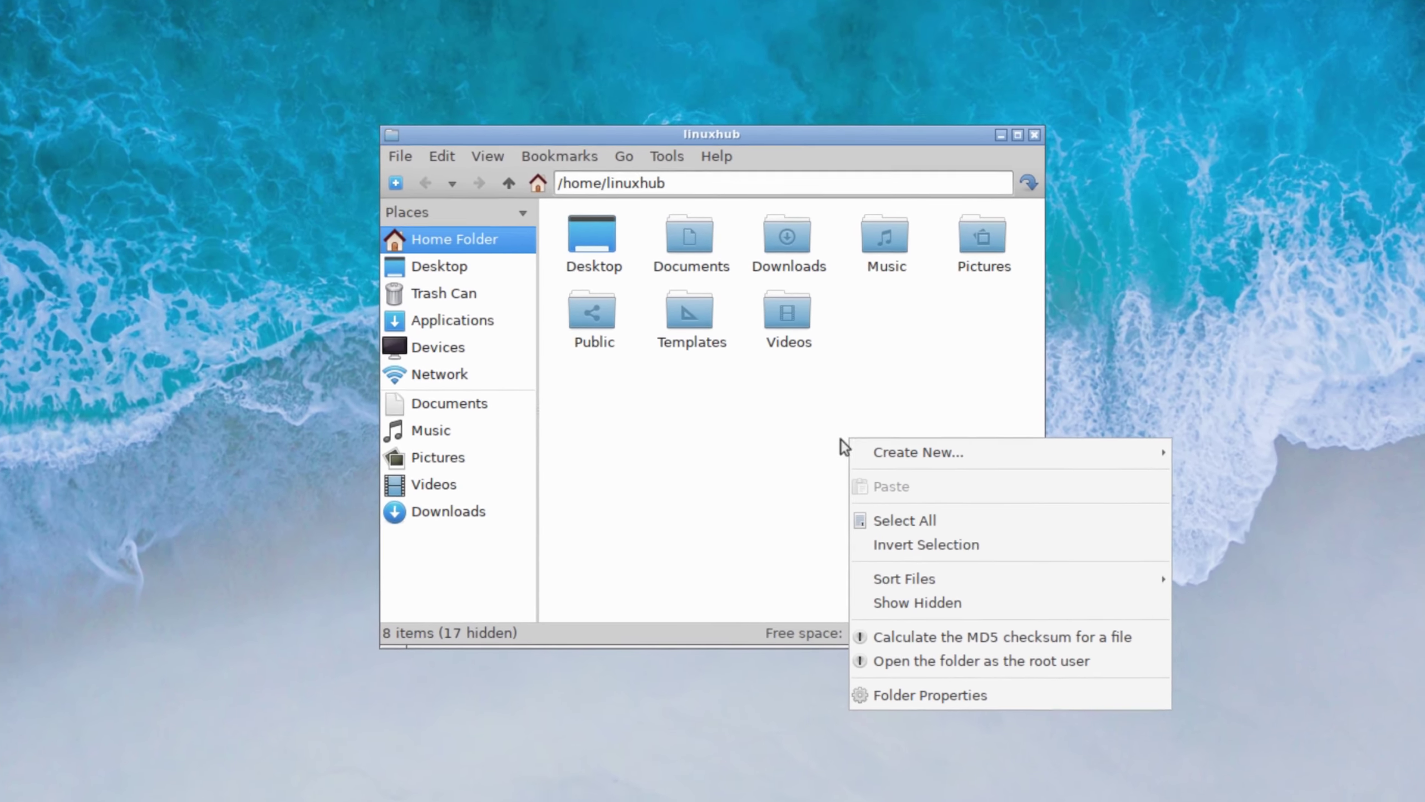
{"action": "left_click", "coordinate": [905, 540]}
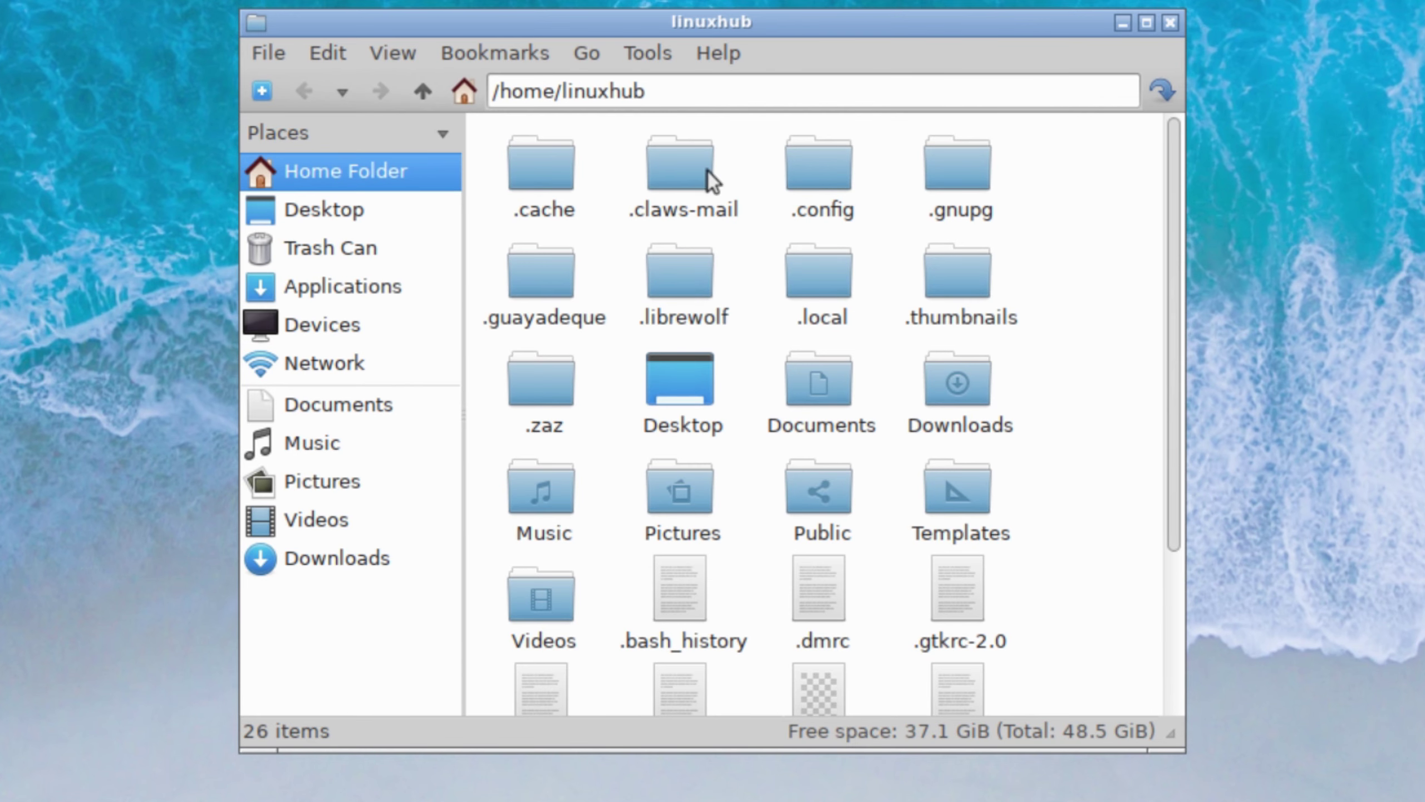
{"action": "double_click", "coordinate": [846, 169]}
{"action": "scroll", "coordinate": [1087, 482], "scroll_direction": "down", "scroll_amount": 5}
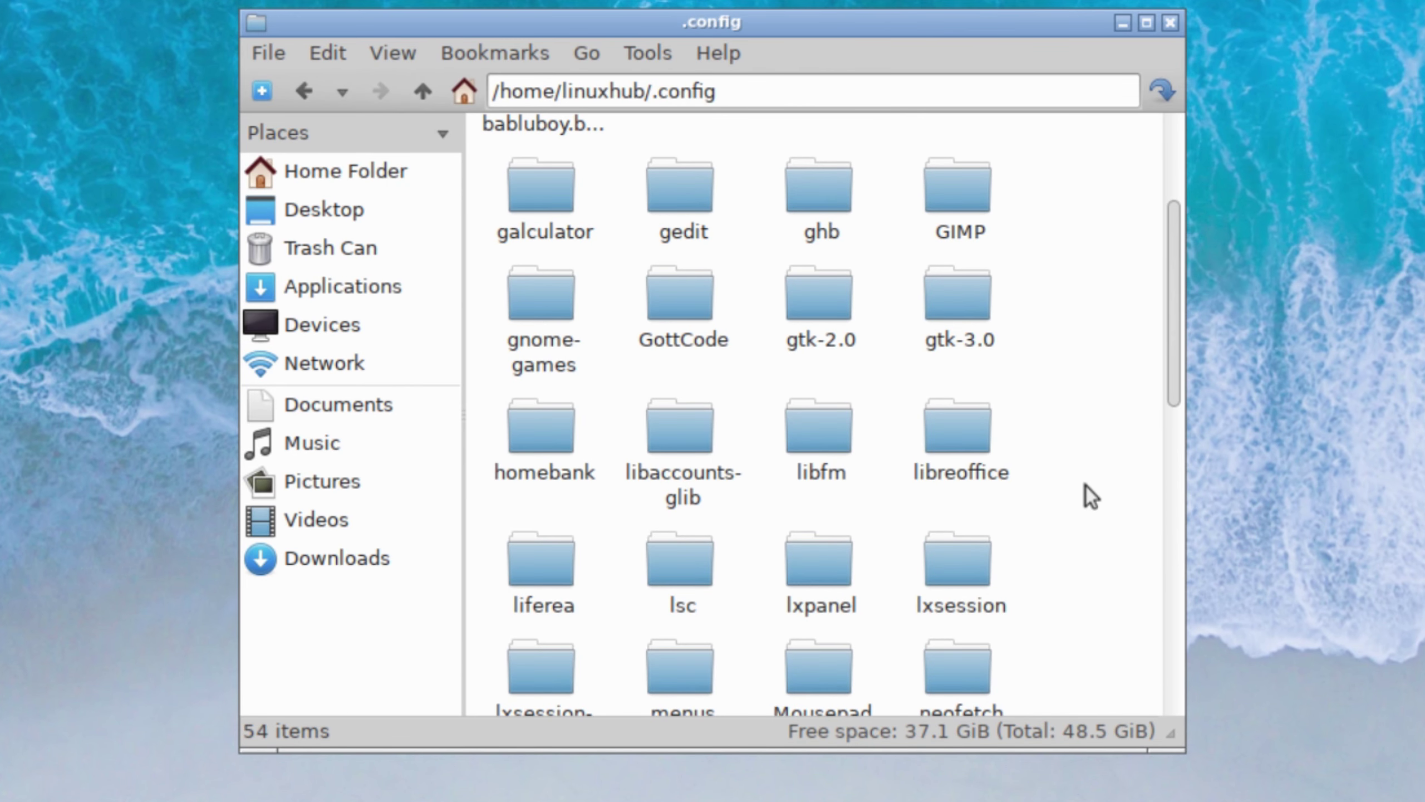
{"action": "scroll", "coordinate": [1085, 487], "scroll_direction": "down", "scroll_amount": 5}
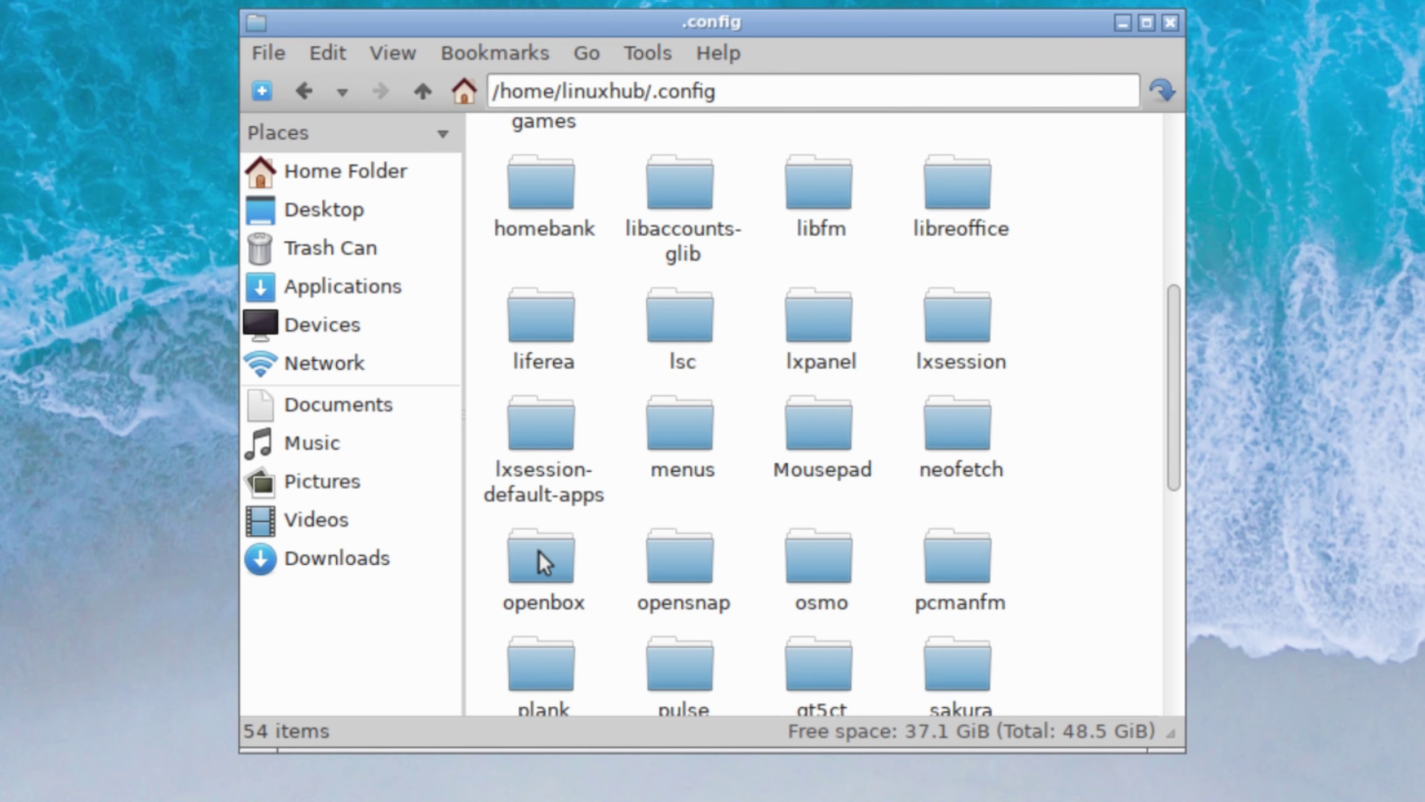
{"action": "double_click", "coordinate": [540, 561]}
Step: Create an empty file named autostart in the openbox folder
{"action": "right_click", "coordinate": [595, 461]}
{"action": "mouse_move", "coordinate": [840, 491]}
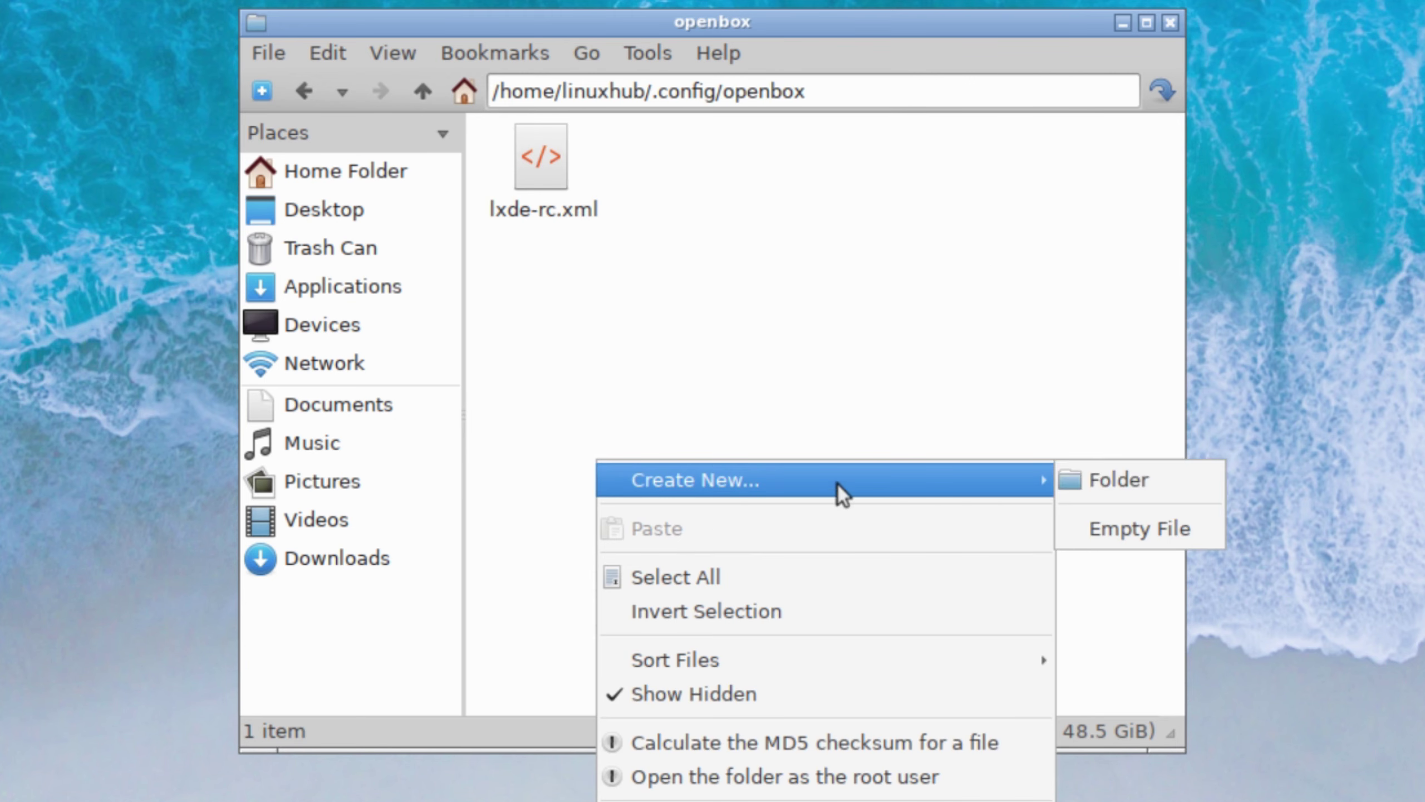
{"action": "left_click", "coordinate": [1139, 528]}
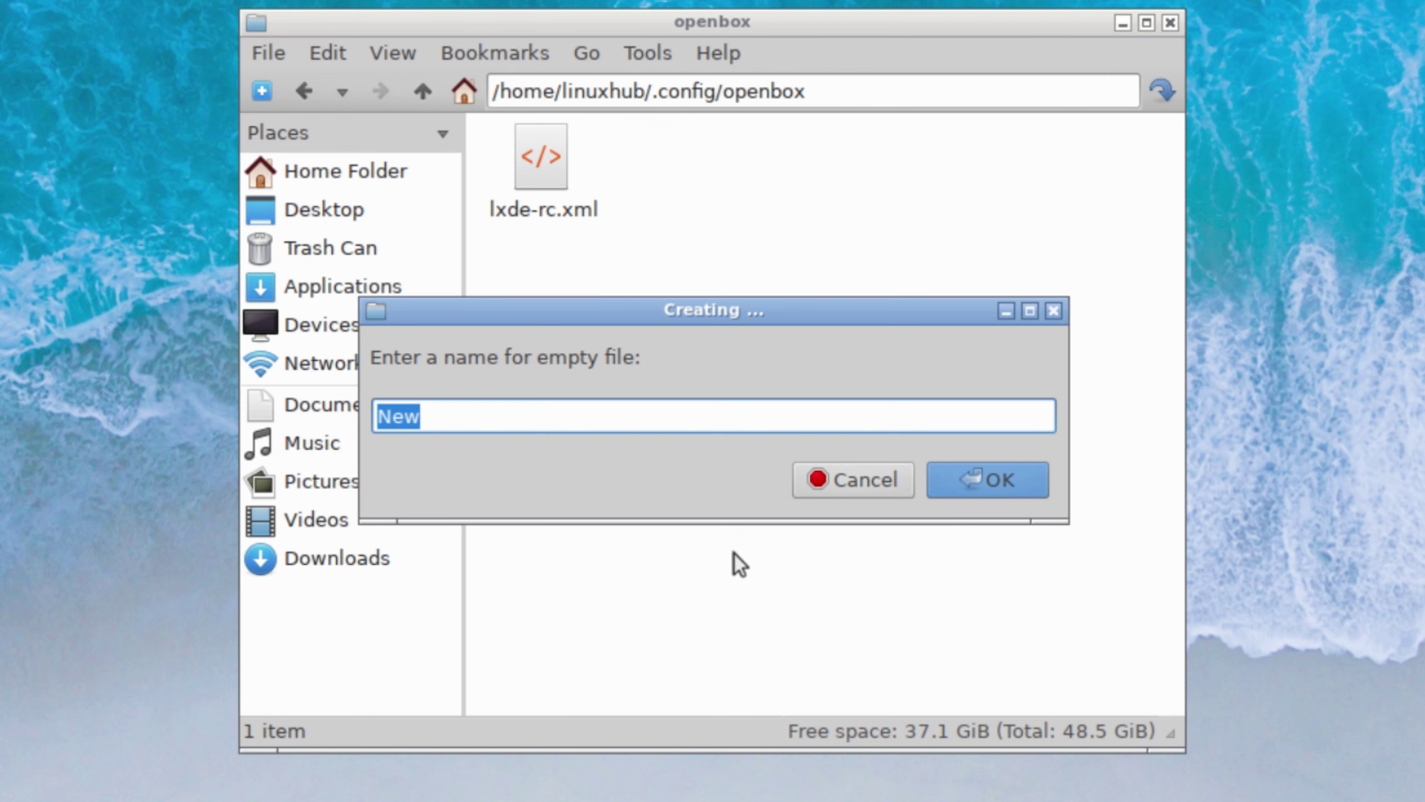
{"action": "type", "text": "autostart"}
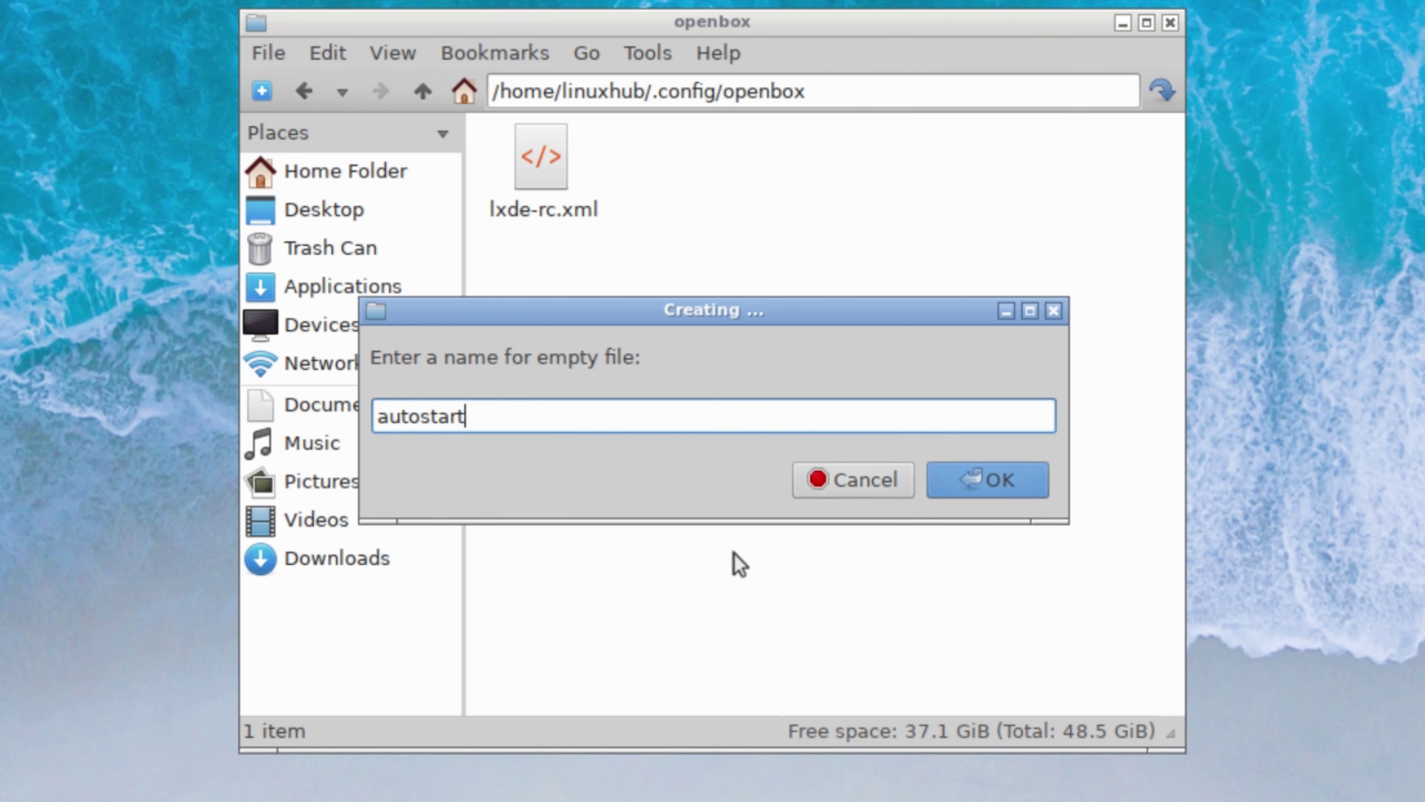
{"action": "key", "text": "Return"}
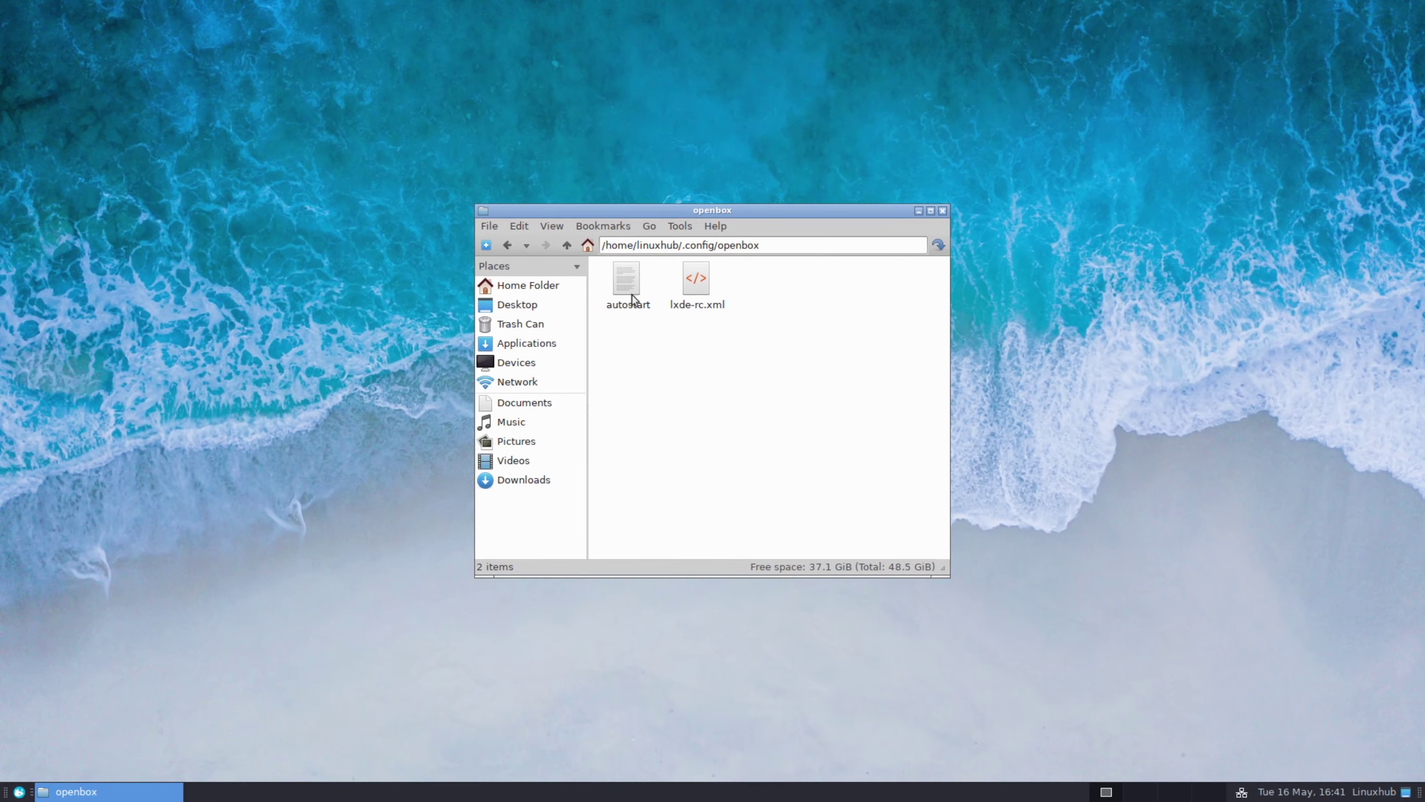
Step: Open the autostart file in the text editor and enter "xfce4-panel &" as its first line
{"action": "right_click", "coordinate": [632, 287]}
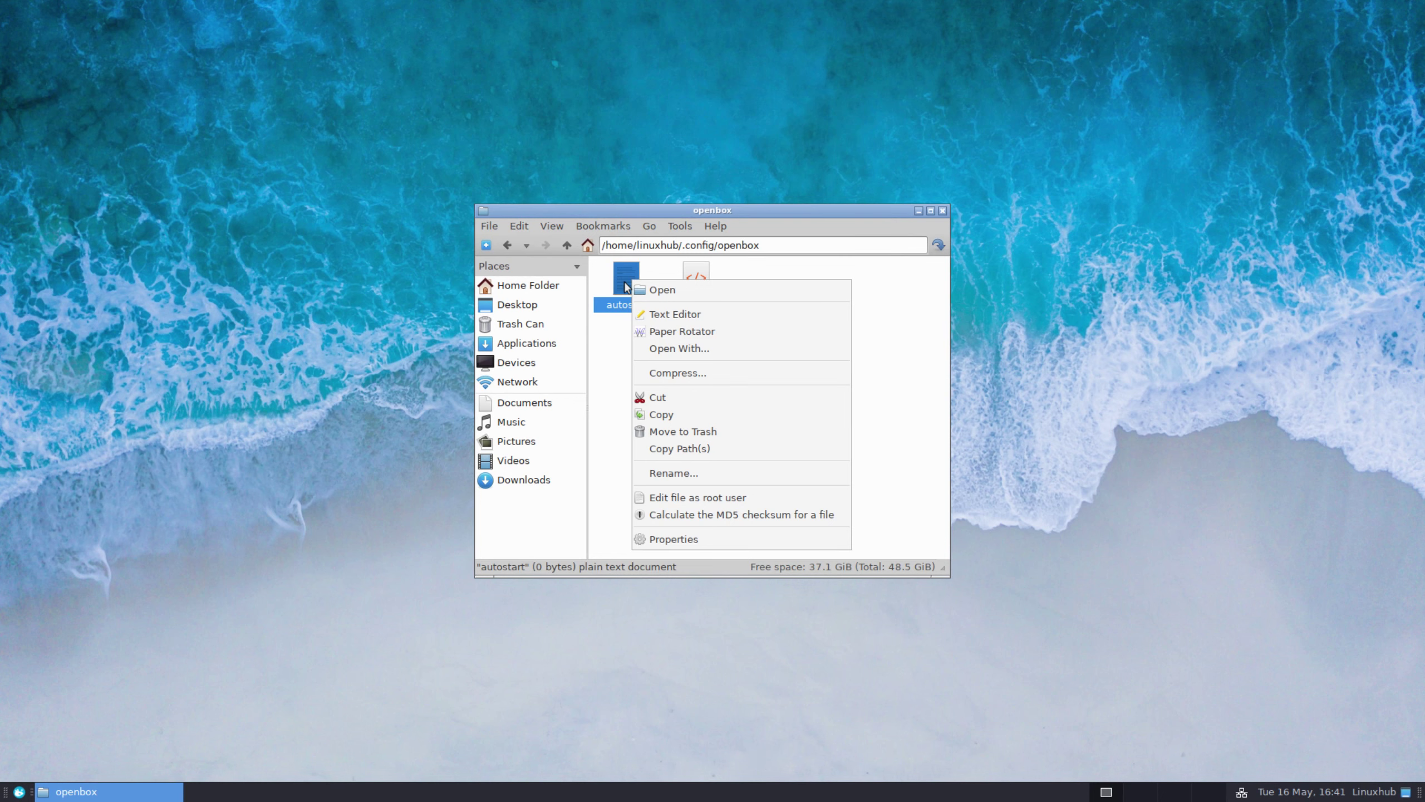
{"action": "left_click", "coordinate": [675, 315]}
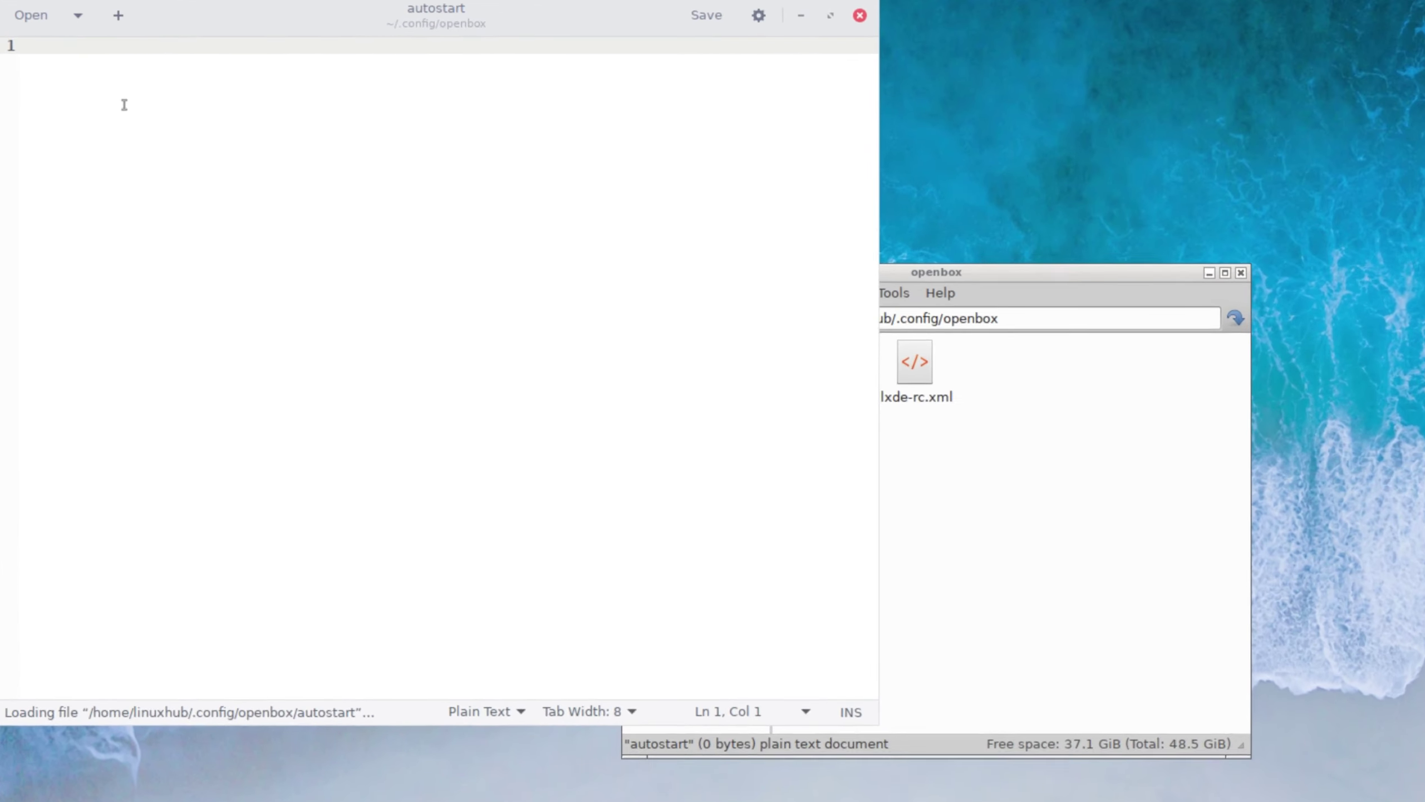
{"action": "type", "text": "xfce"}
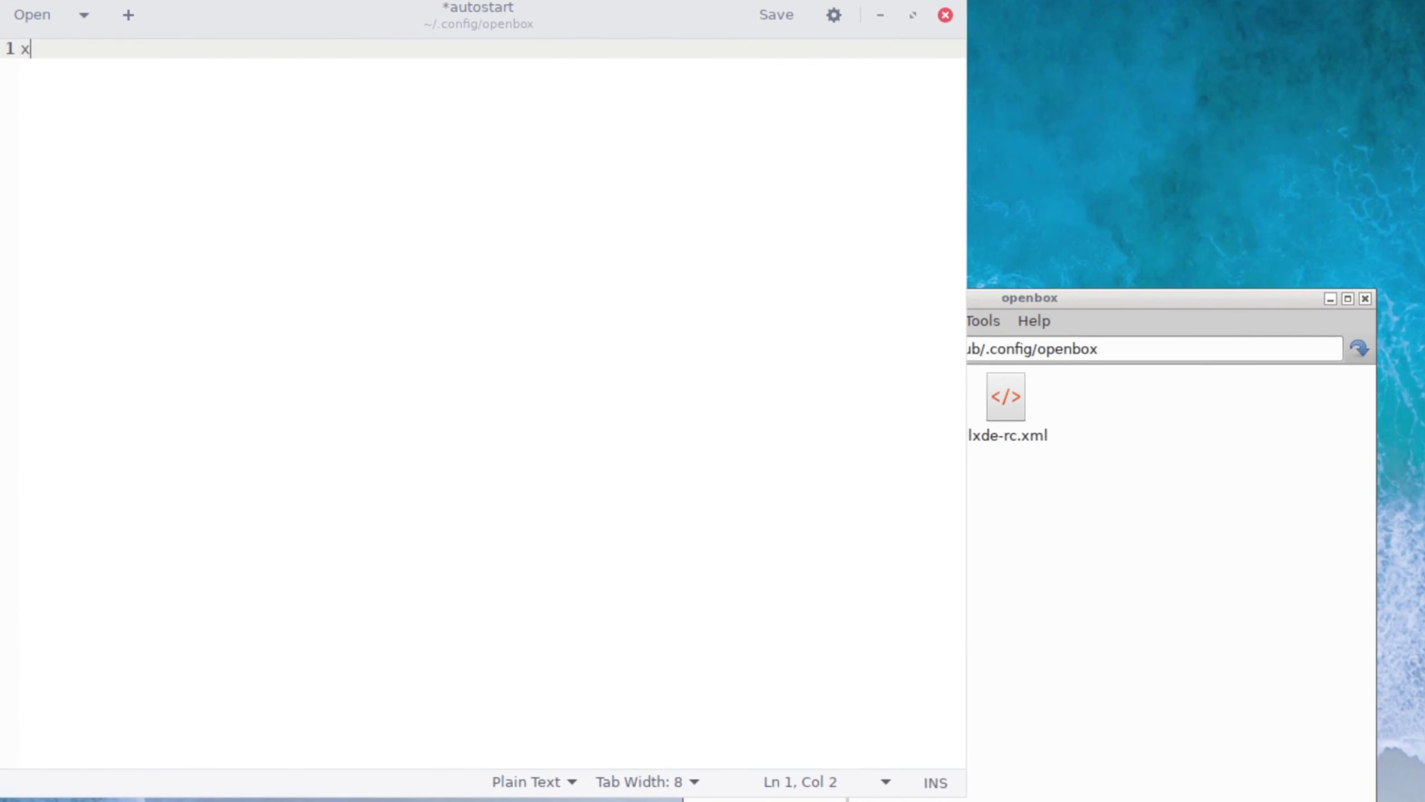
{"action": "type", "text": "4-panel &"}
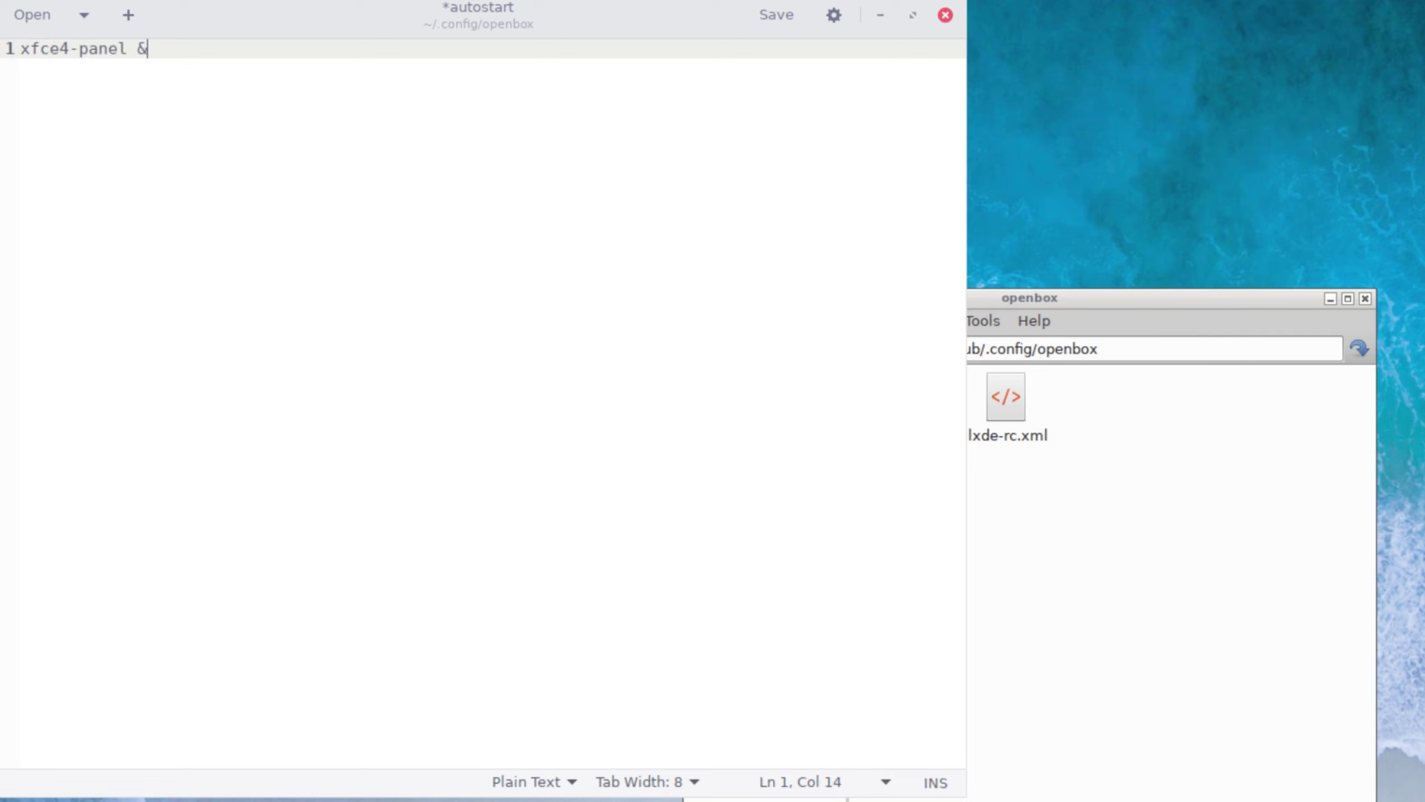
Step: Add "lxpolkit &" as the second line of the autostart file
{"action": "key", "text": "Return"}
{"action": "type", "text": "lx"}
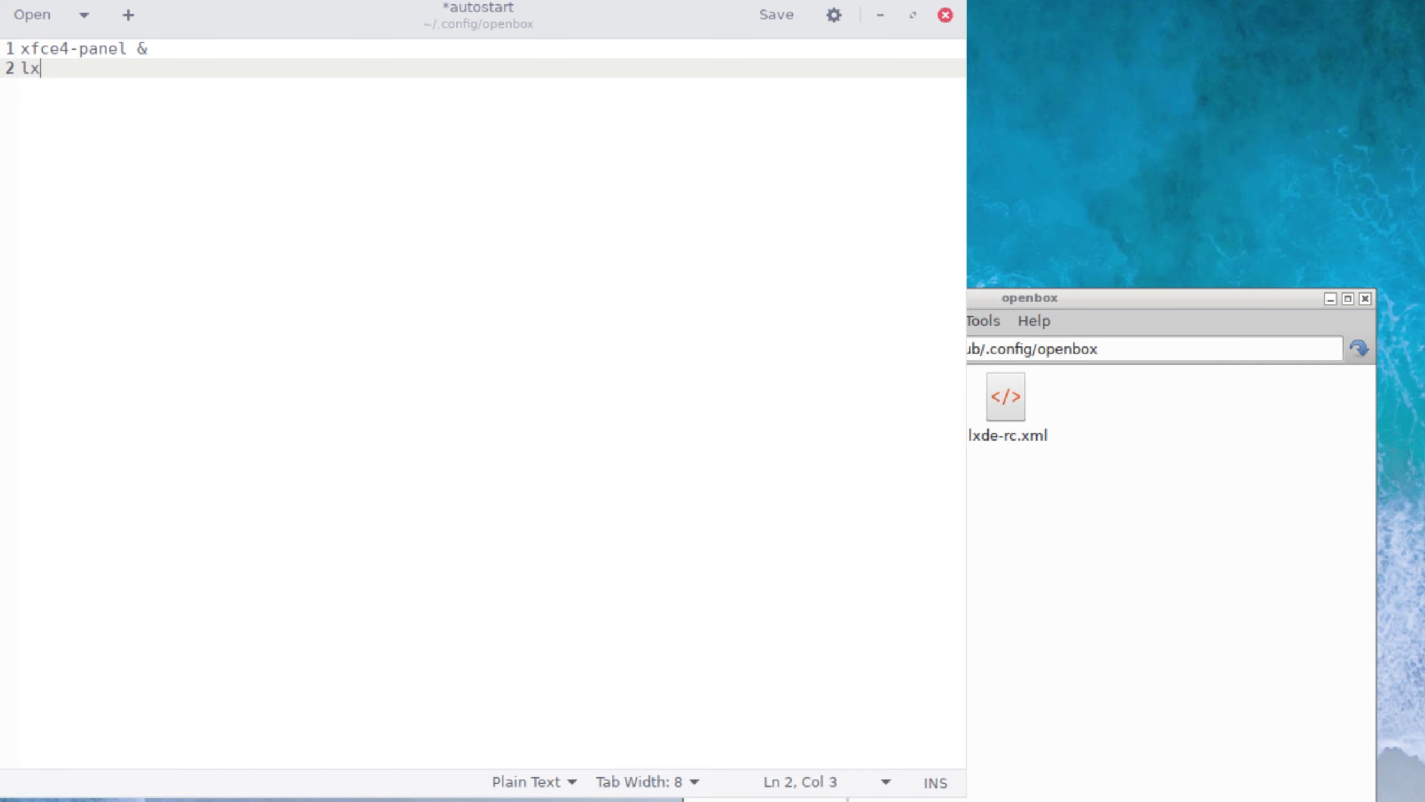
{"action": "type", "text": "polkit &"}
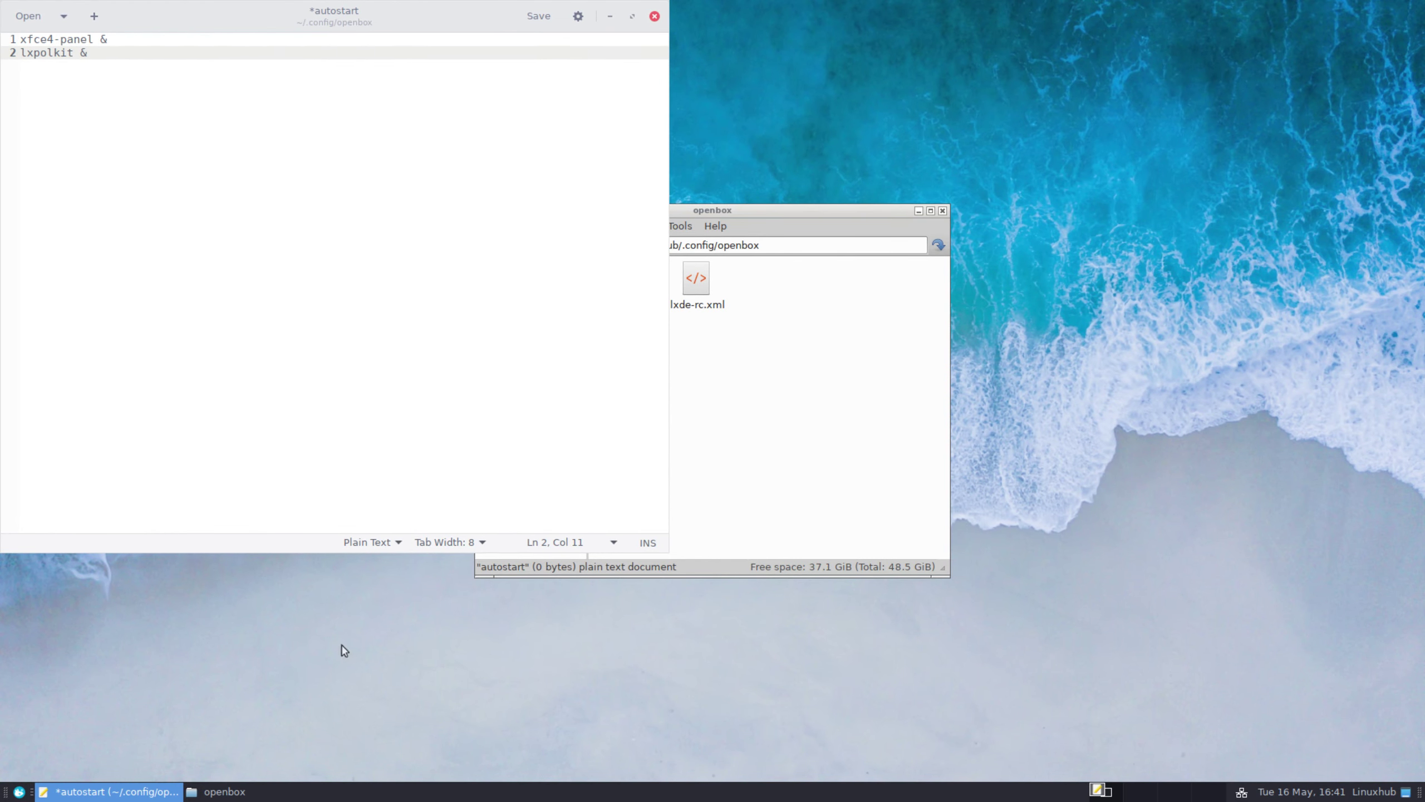
Step: Open a terminal from the desktop and run "sudo apt install lxpolkit -y", entering the account password for sudo
{"action": "right_click", "coordinate": [203, 694]}
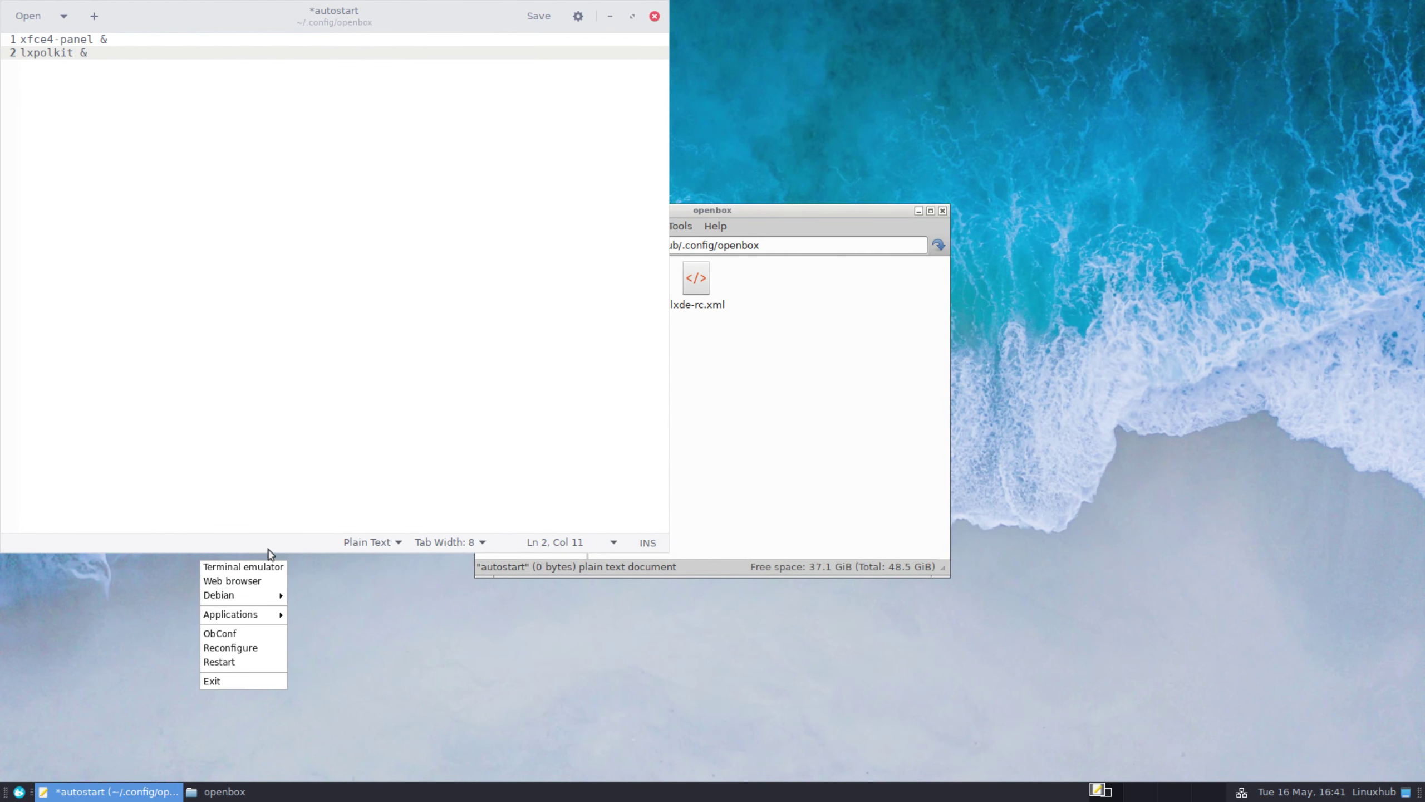
{"action": "left_click", "coordinate": [242, 567]}
{"action": "type", "text": "s"}
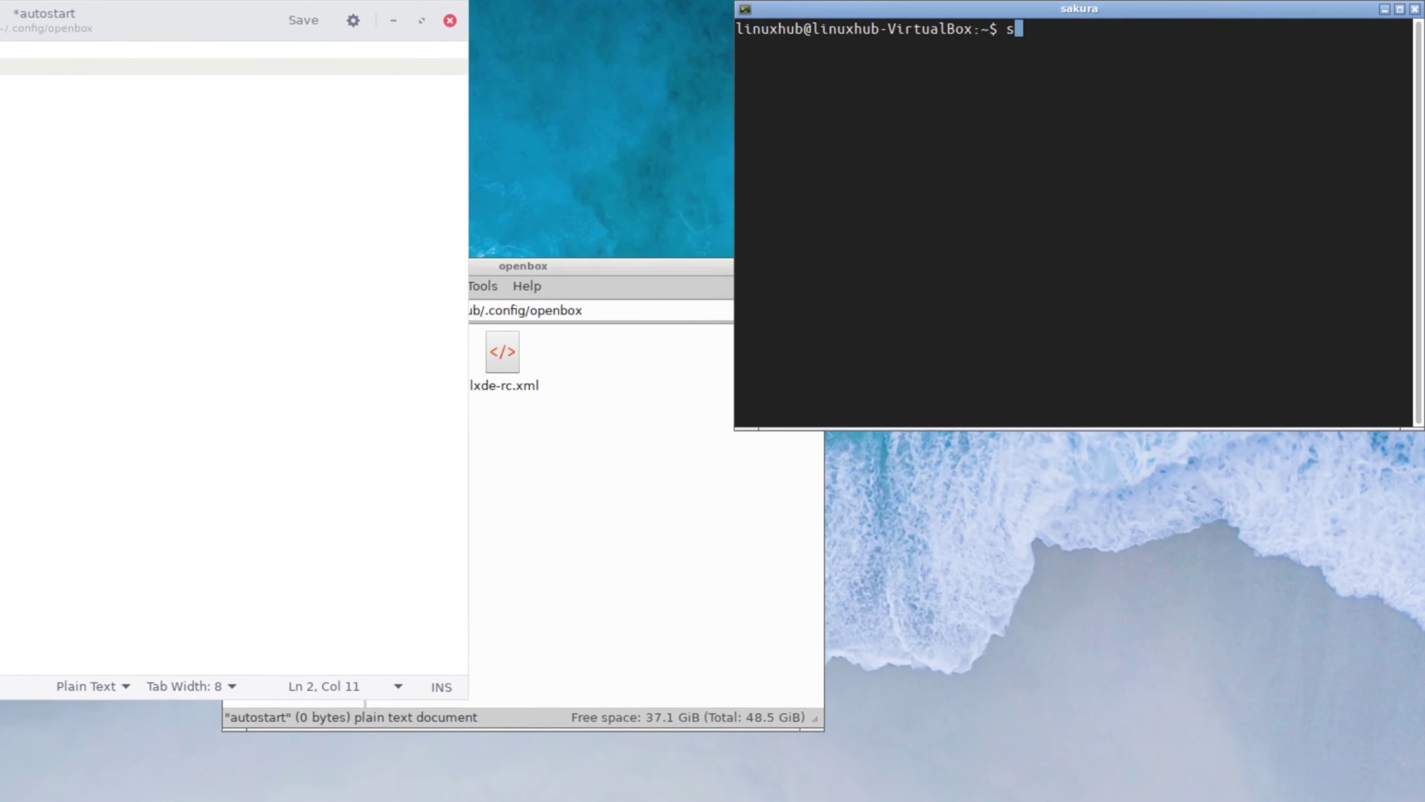
{"action": "type", "text": "udo apt ins"}
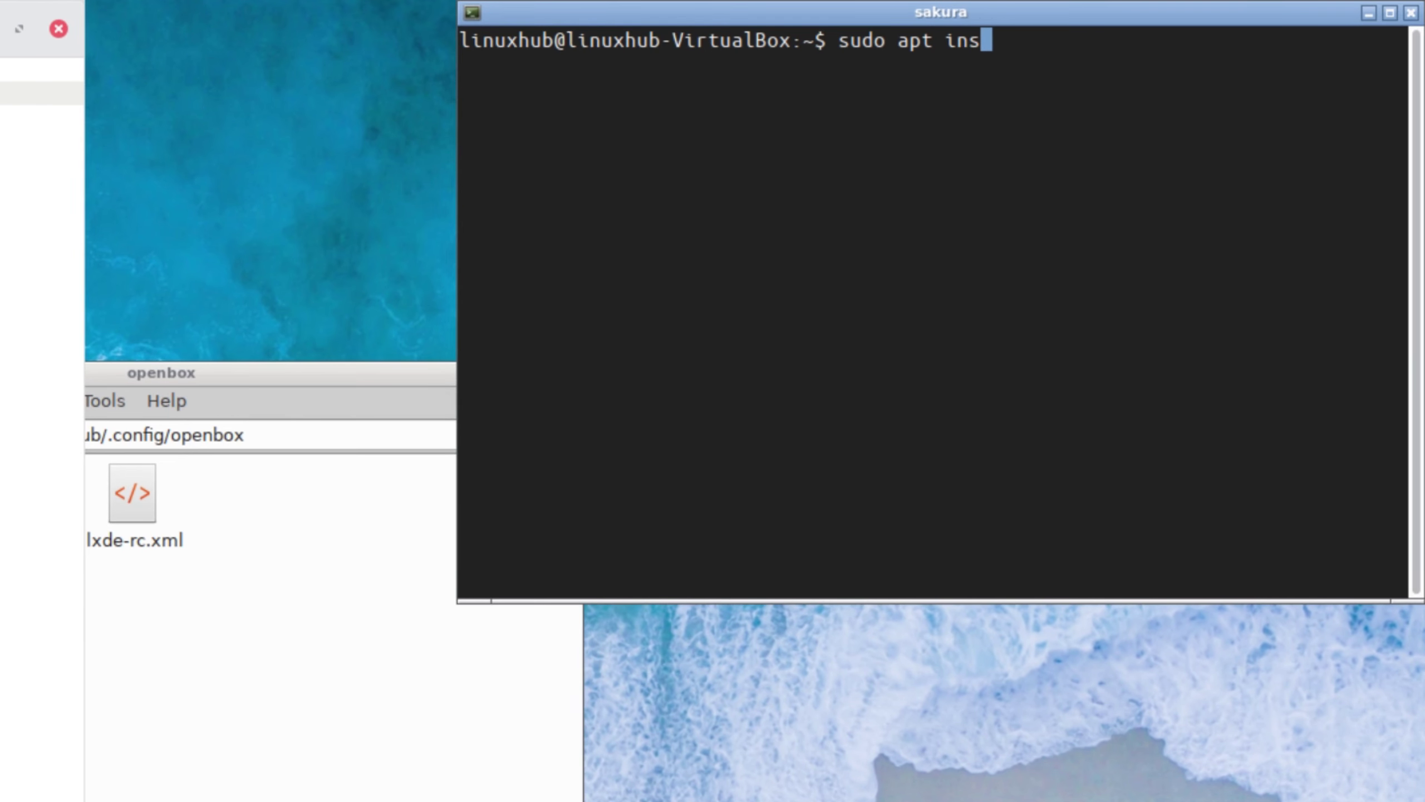
{"action": "type", "text": "tall lxpolkit"}
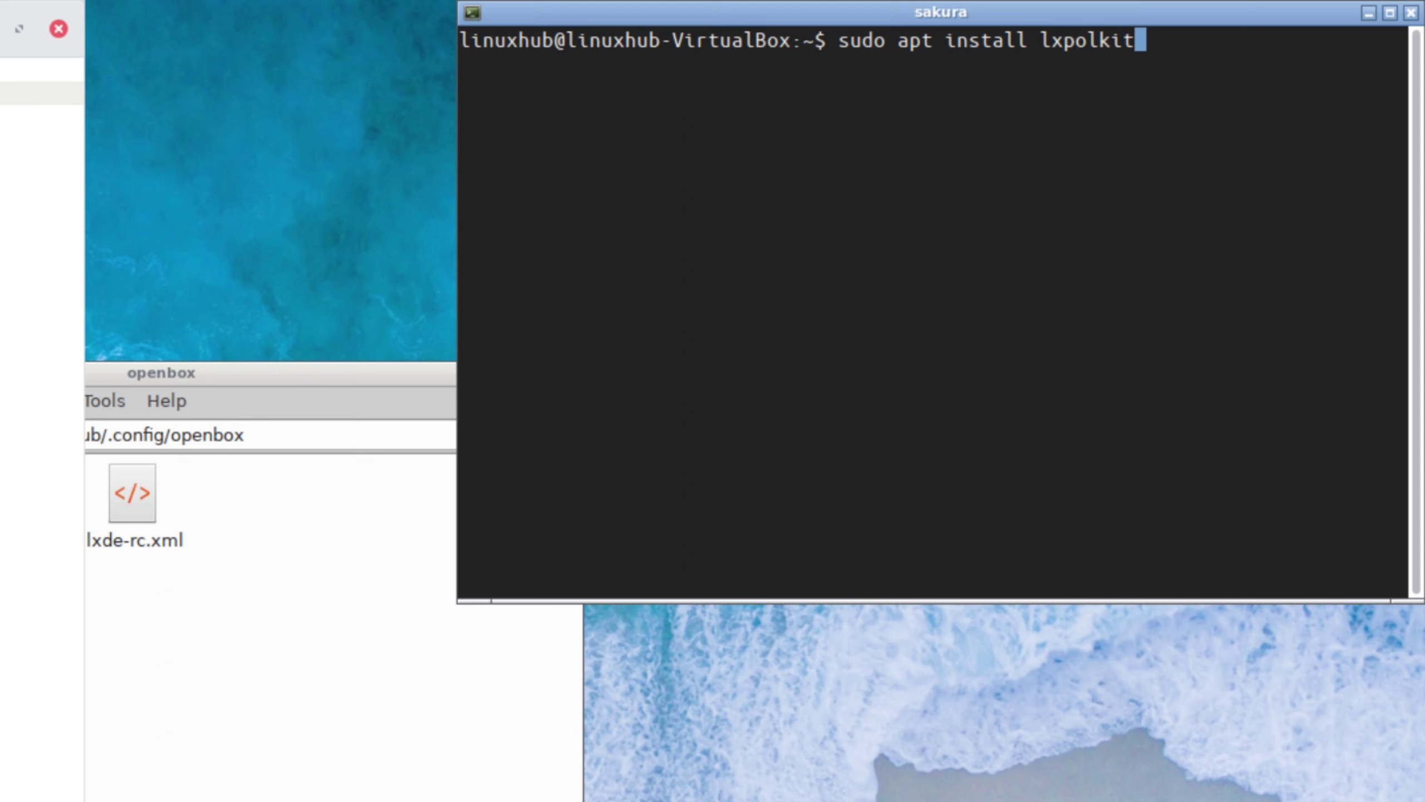
{"action": "type", "text": " -y"}
{"action": "key", "text": "Return"}
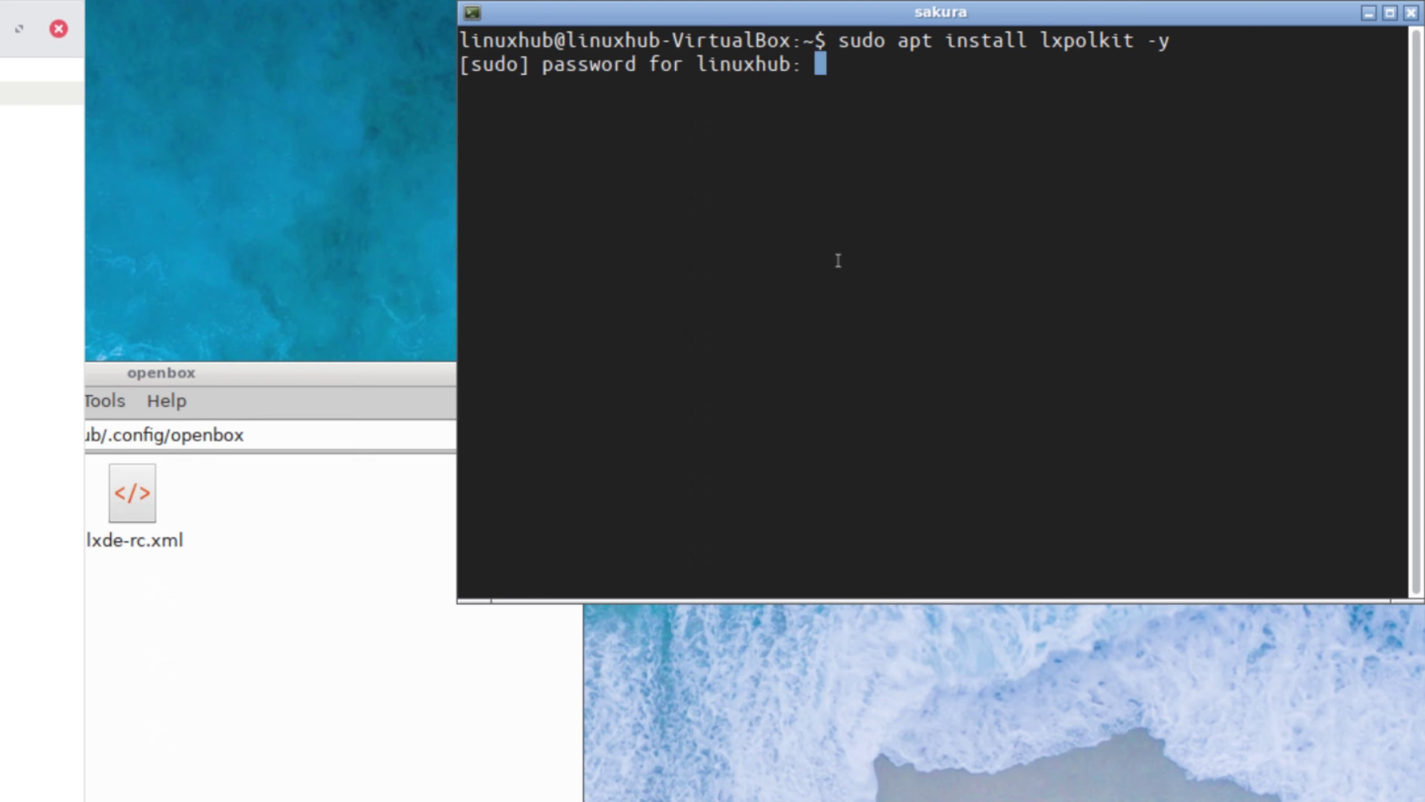
{"action": "key", "text": "Return"}
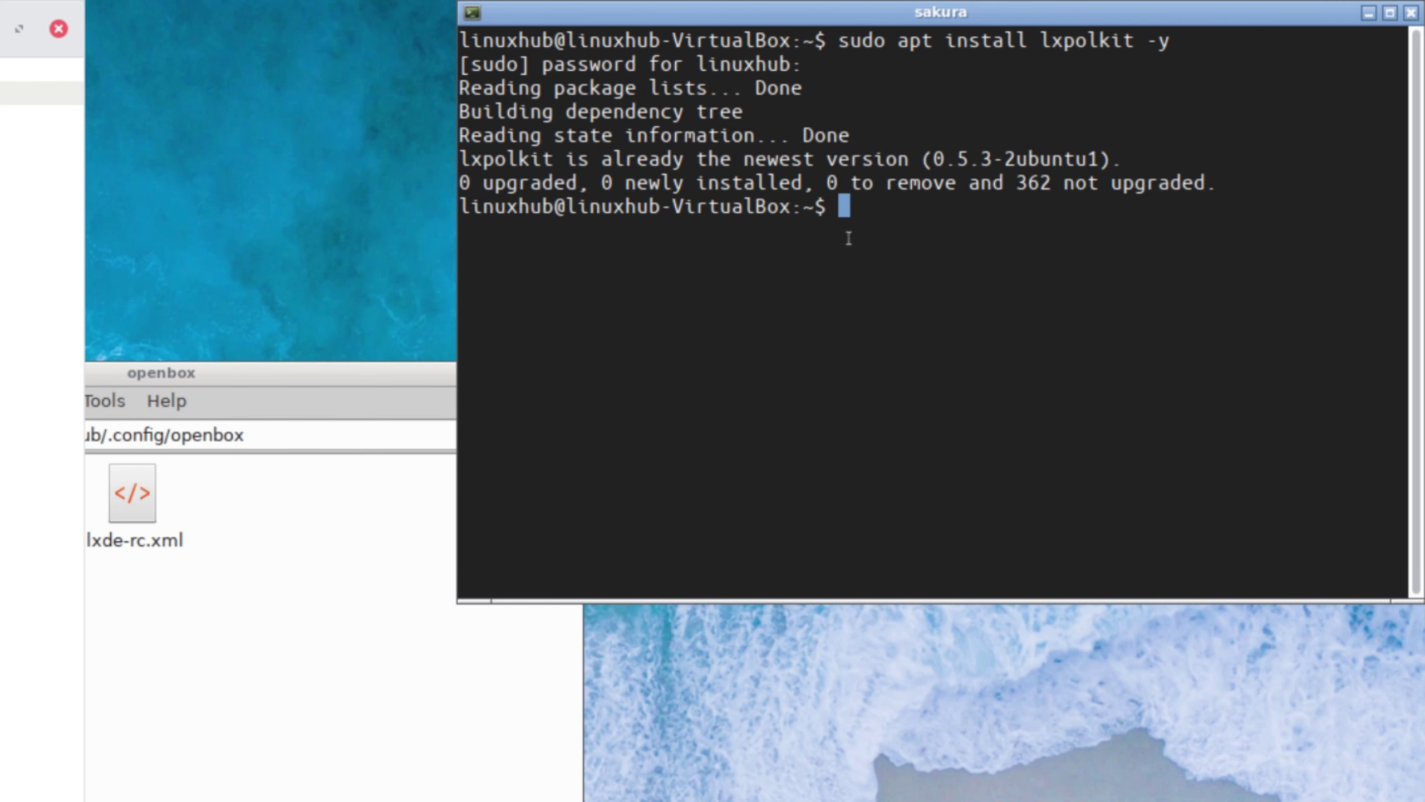
Step: Start the policy agent with "screen lxpolkit" and close the terminal despite its running processes
{"action": "type", "text": "screen lxpolk"}
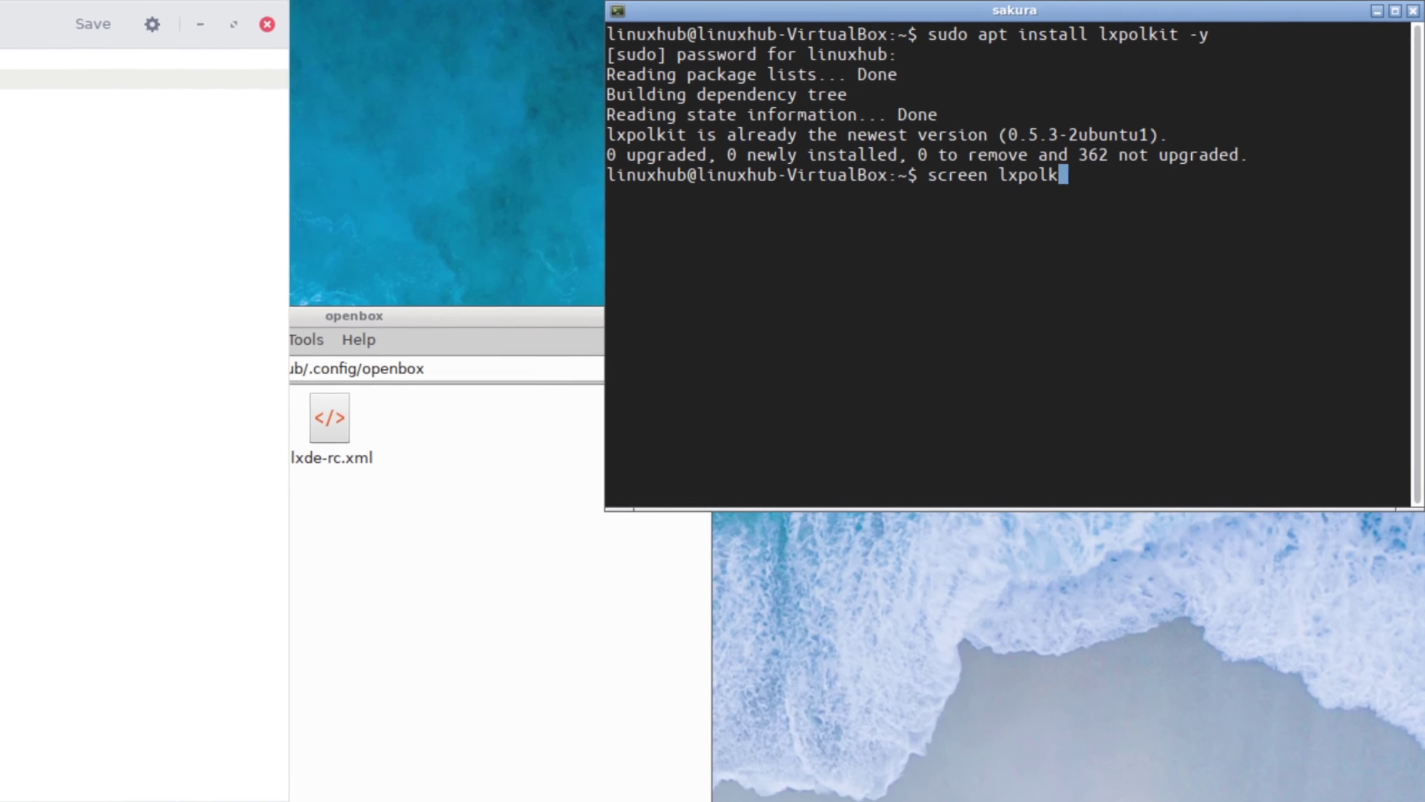
{"action": "type", "text": "it"}
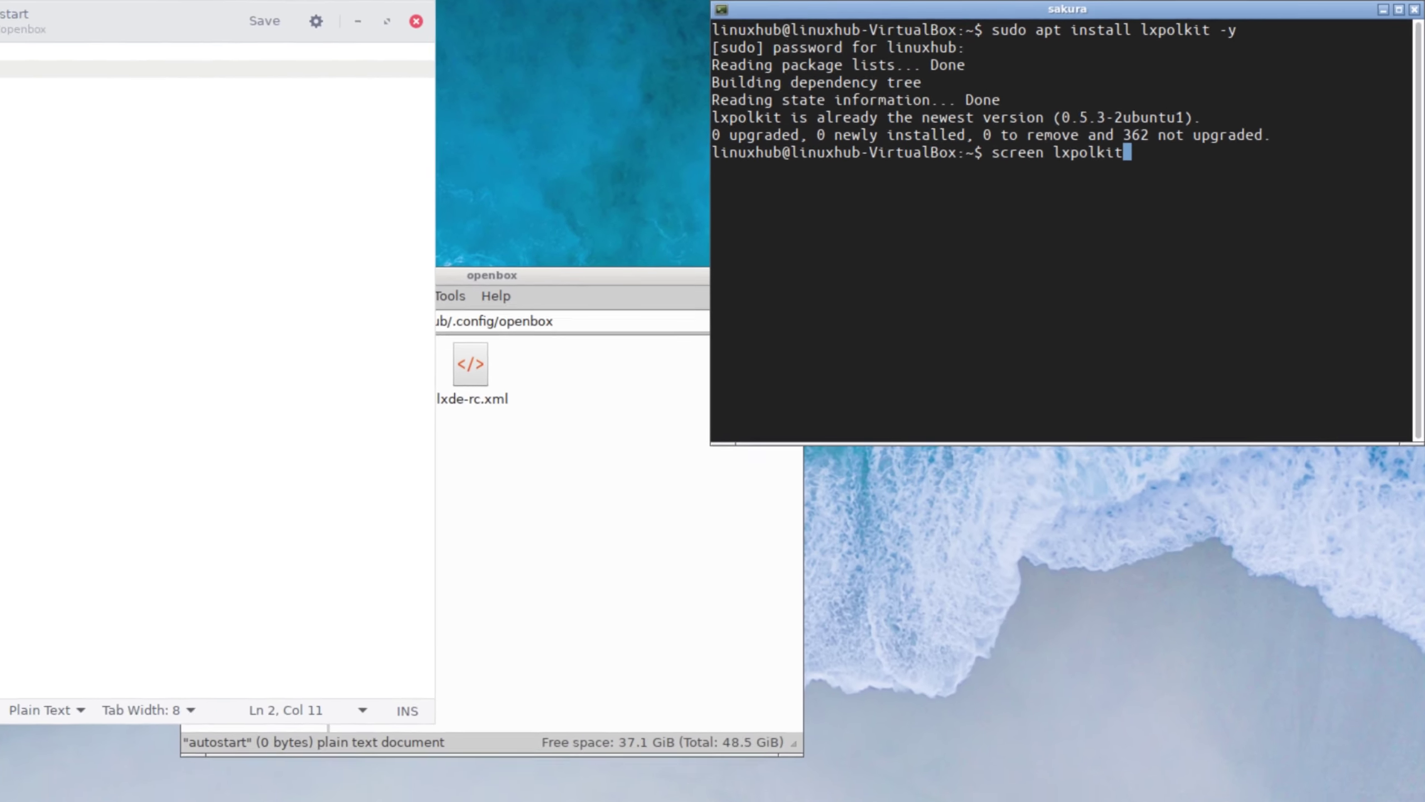
{"action": "key", "text": "Return"}
{"action": "key", "text": "alt+F4"}
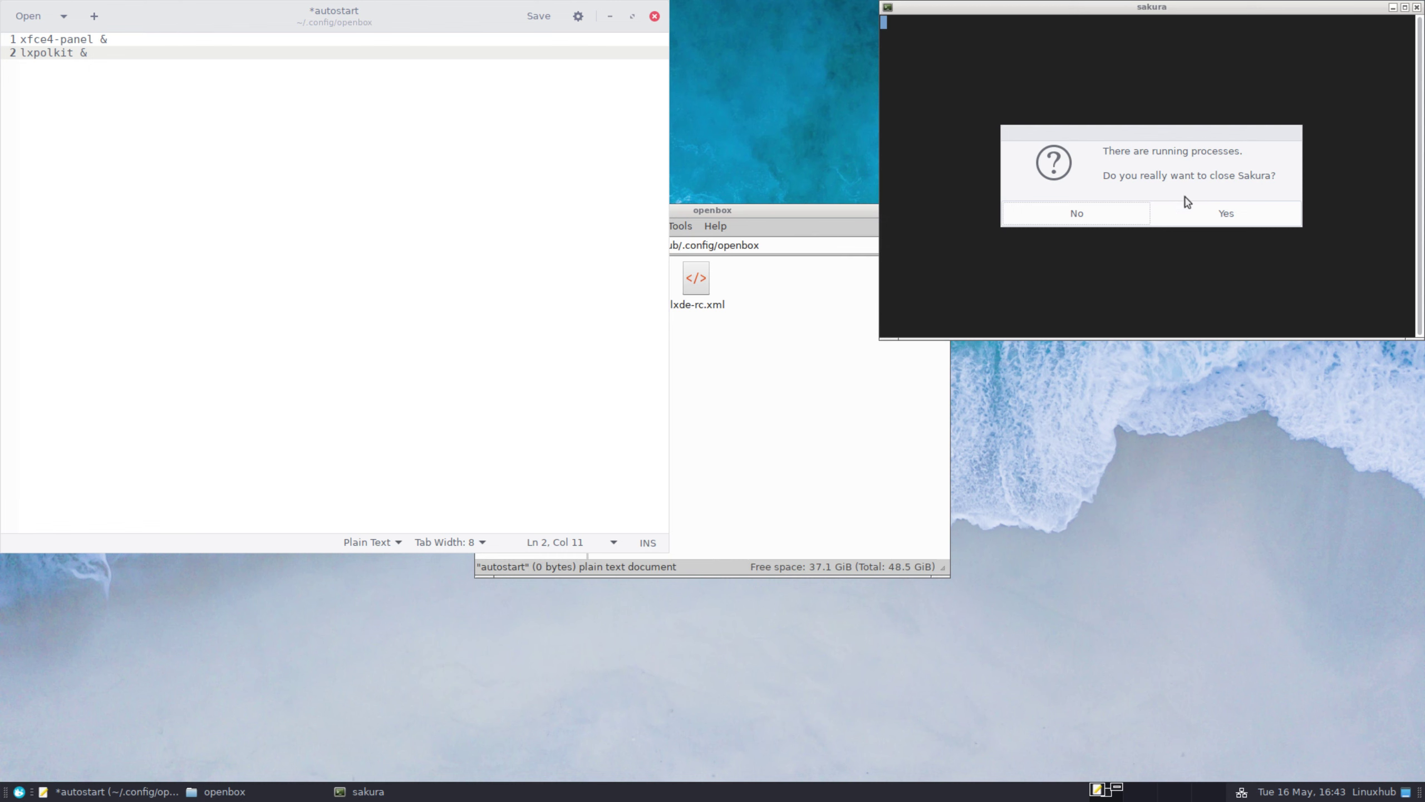
{"action": "left_click", "coordinate": [1227, 213]}
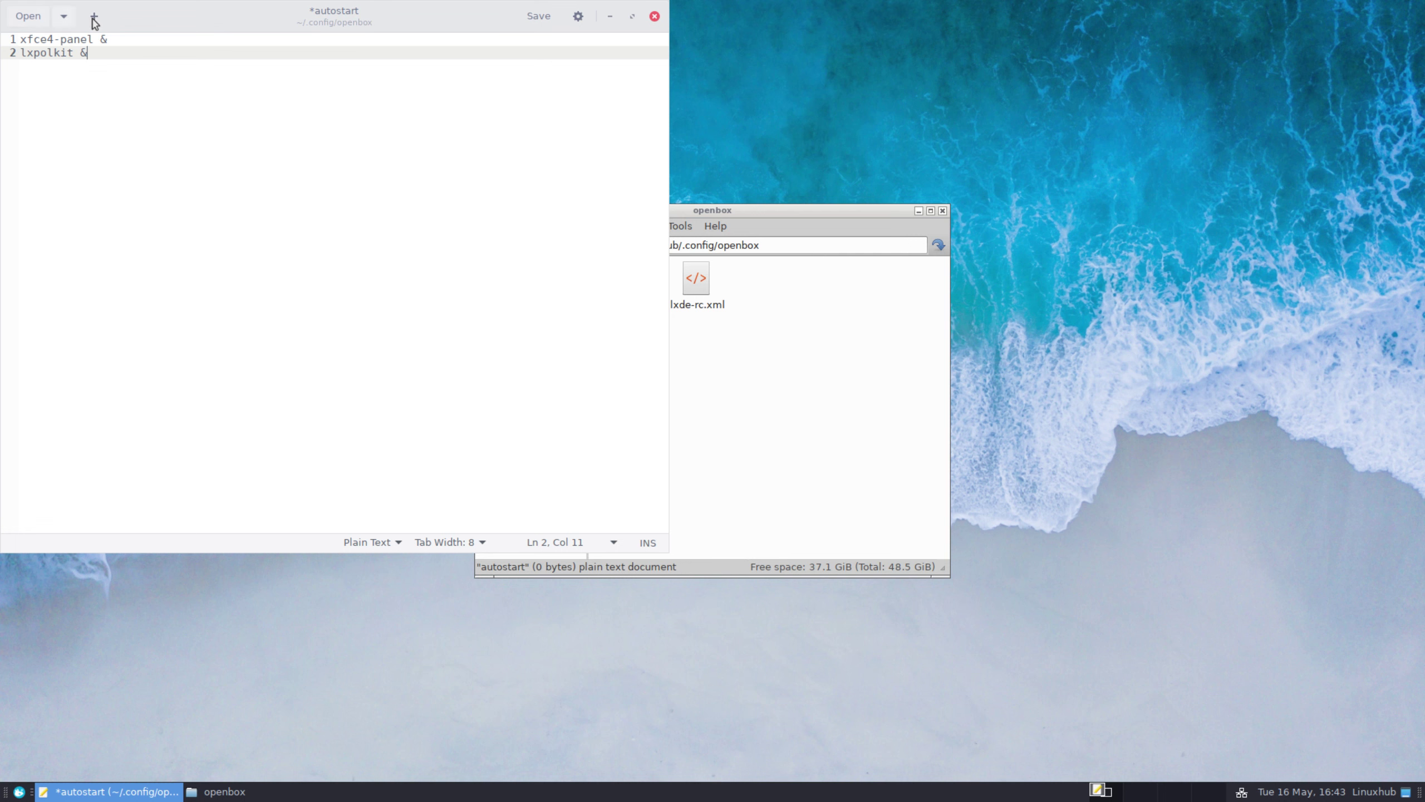
Step: Save the autostart file and close both the text editor and the openbox folder window
{"action": "left_click", "coordinate": [540, 17]}
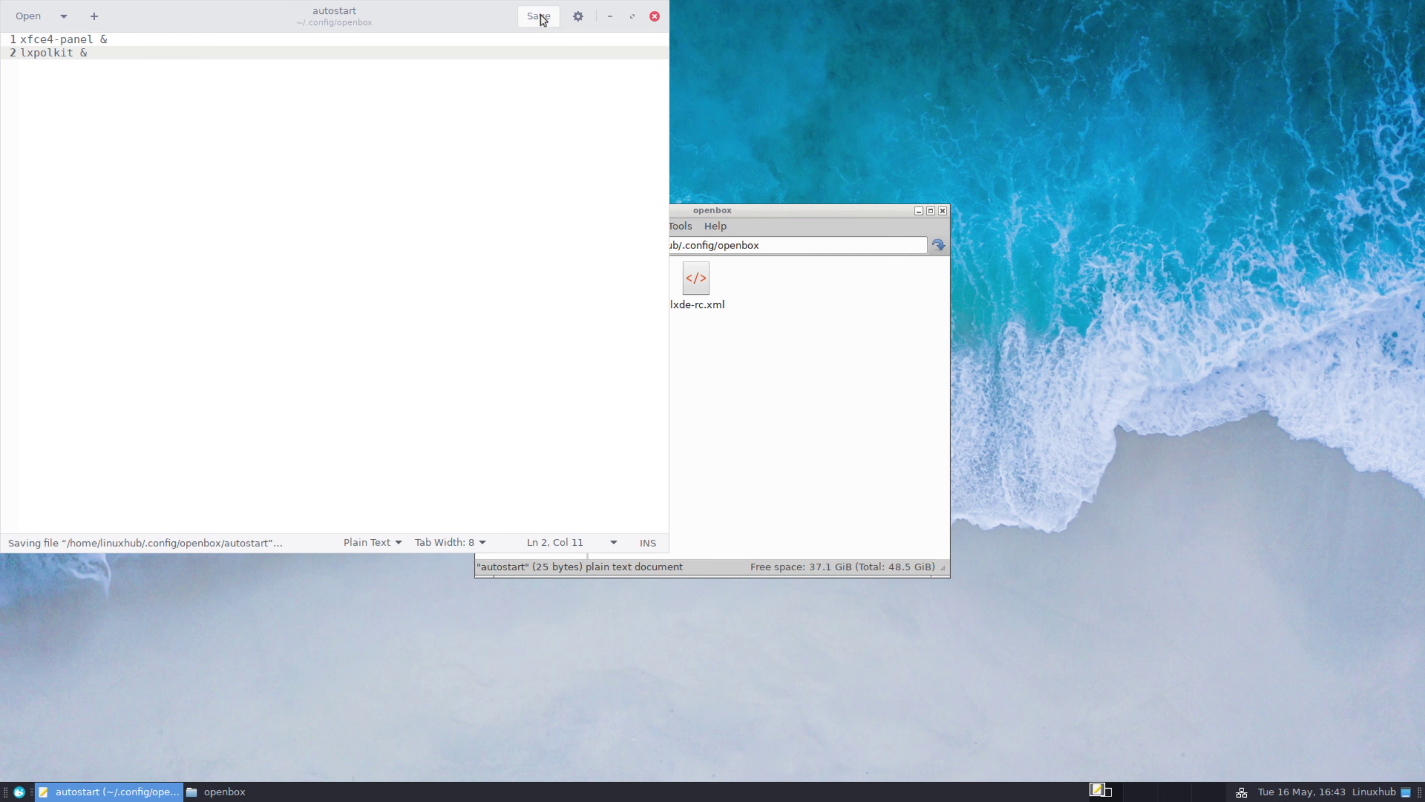
{"action": "left_click", "coordinate": [654, 17]}
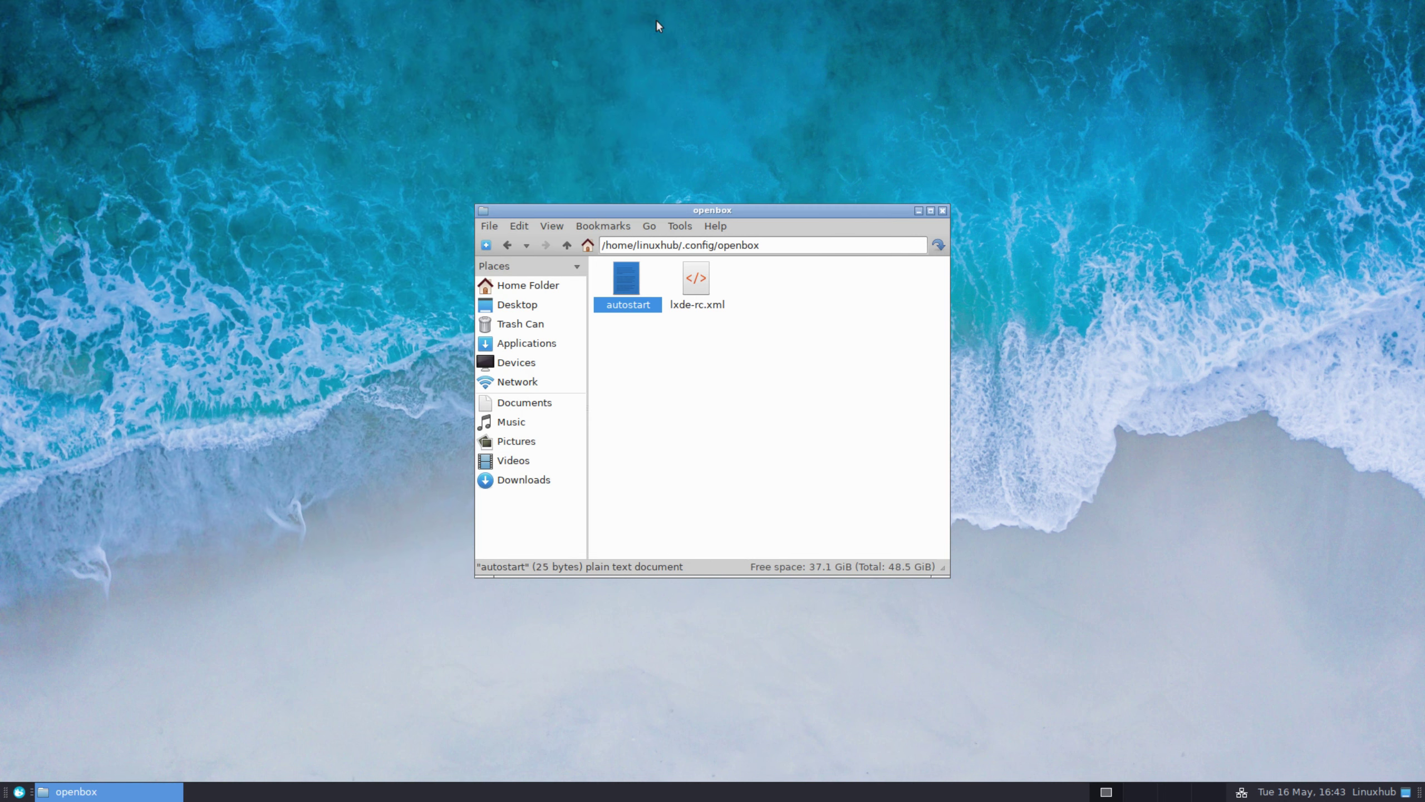
{"action": "left_click", "coordinate": [942, 211]}
Step: Open the Whisker Menu properties and display its command settings
{"action": "key", "text": "super"}
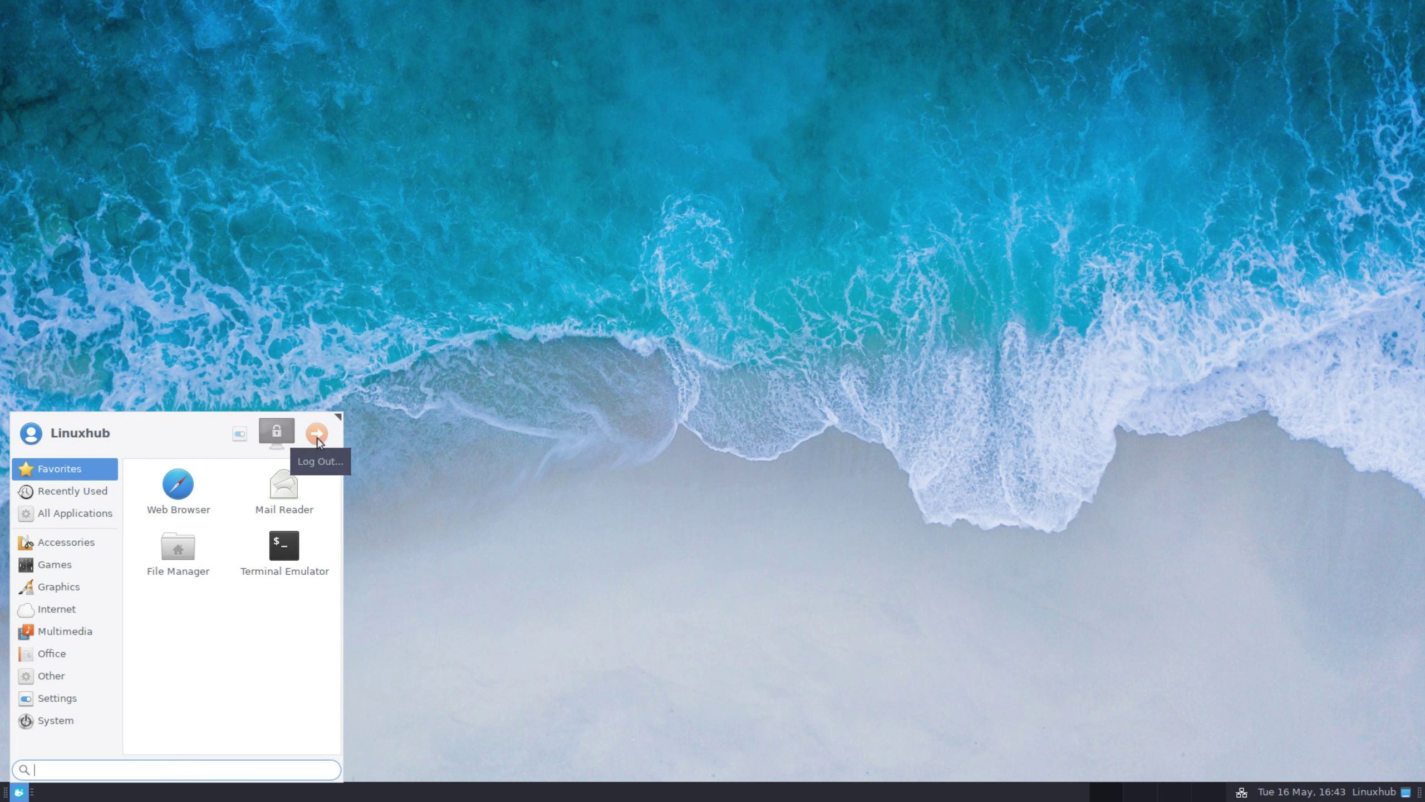
{"action": "left_click", "coordinate": [12, 793]}
{"action": "right_click", "coordinate": [16, 792]}
{"action": "mouse_move", "coordinate": [90, 772]}
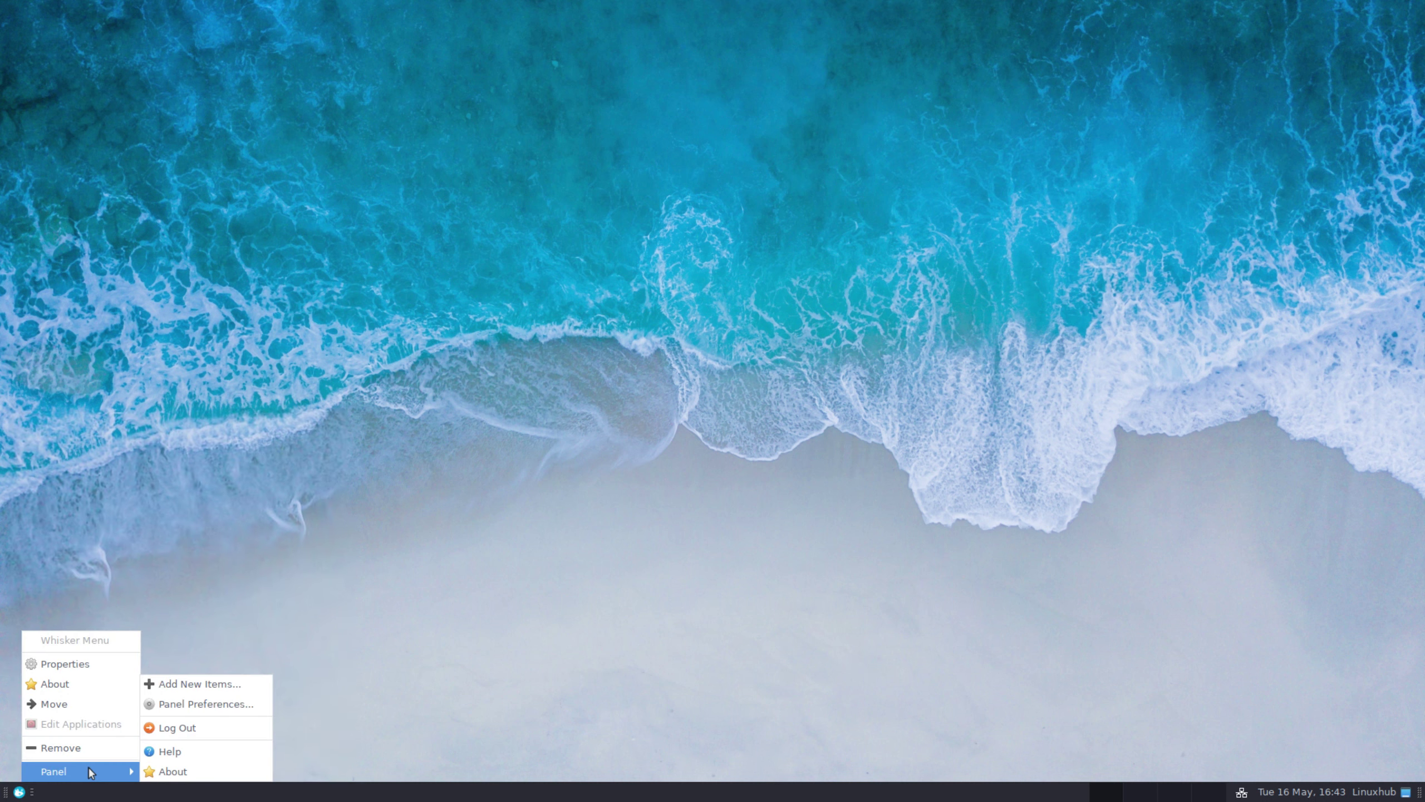
{"action": "left_click", "coordinate": [70, 663]}
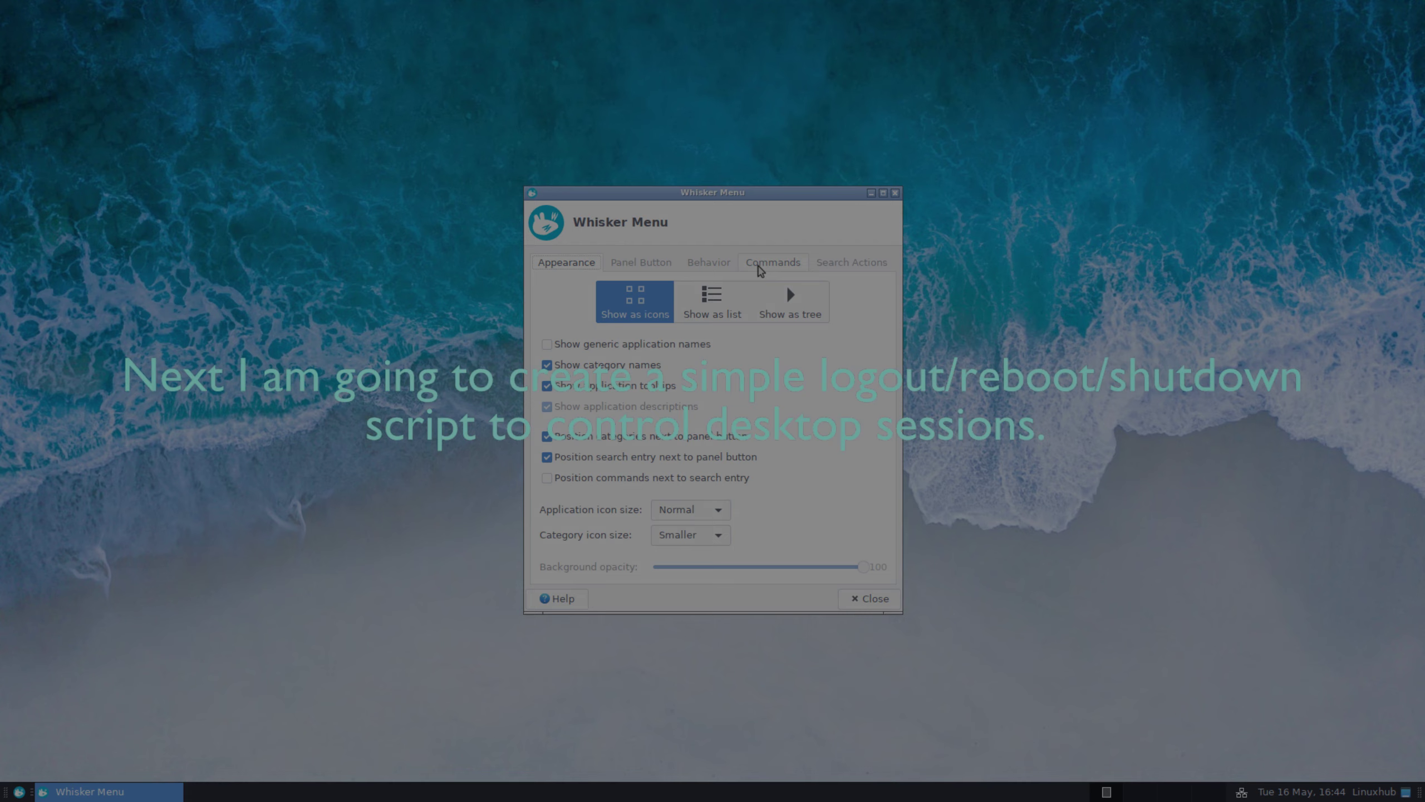
{"action": "left_click", "coordinate": [772, 263]}
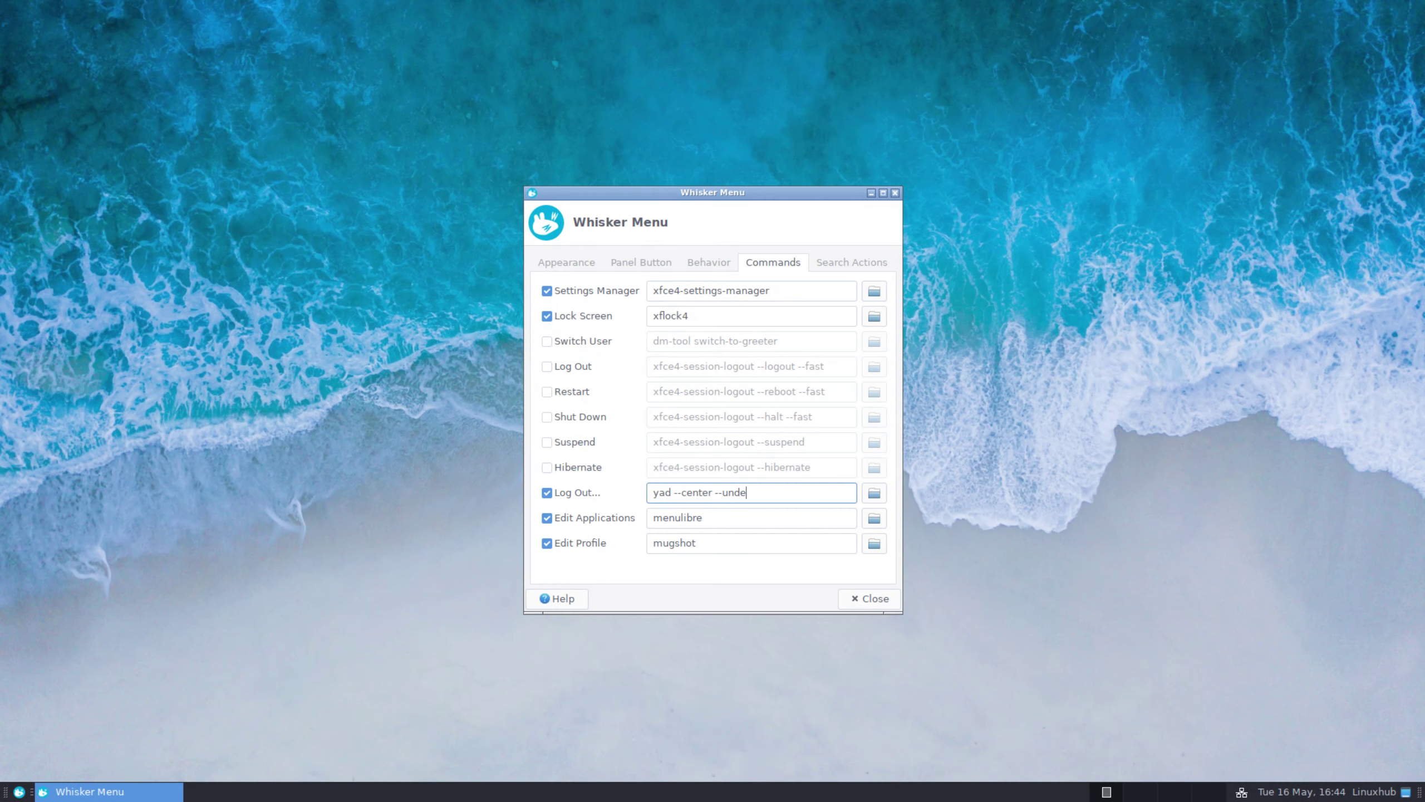
Step: Replace the "Log Out..." command with "yad --center --undecorated --skip-taskbar"
{"action": "type", "text": "corated "}
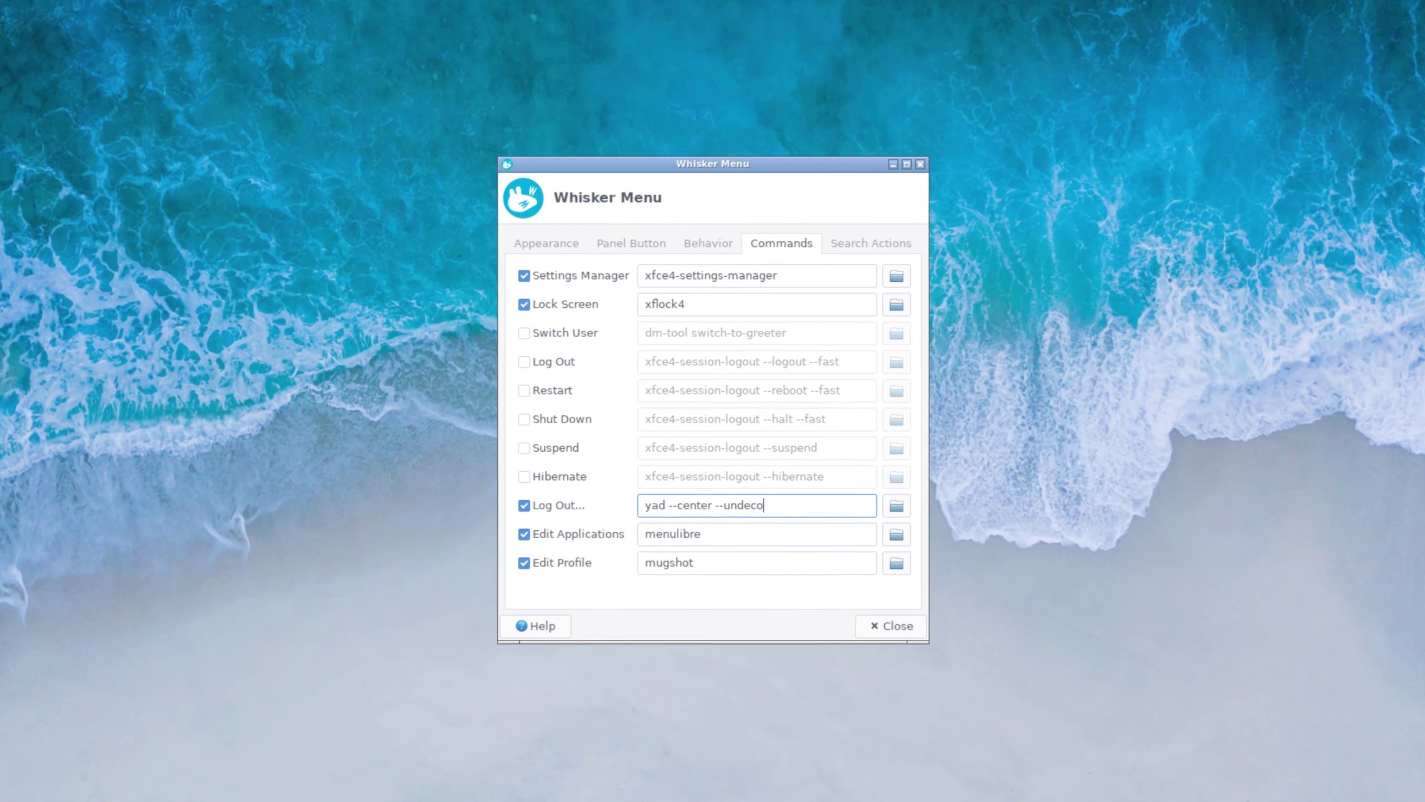
{"action": "type", "text": "--skip-t"}
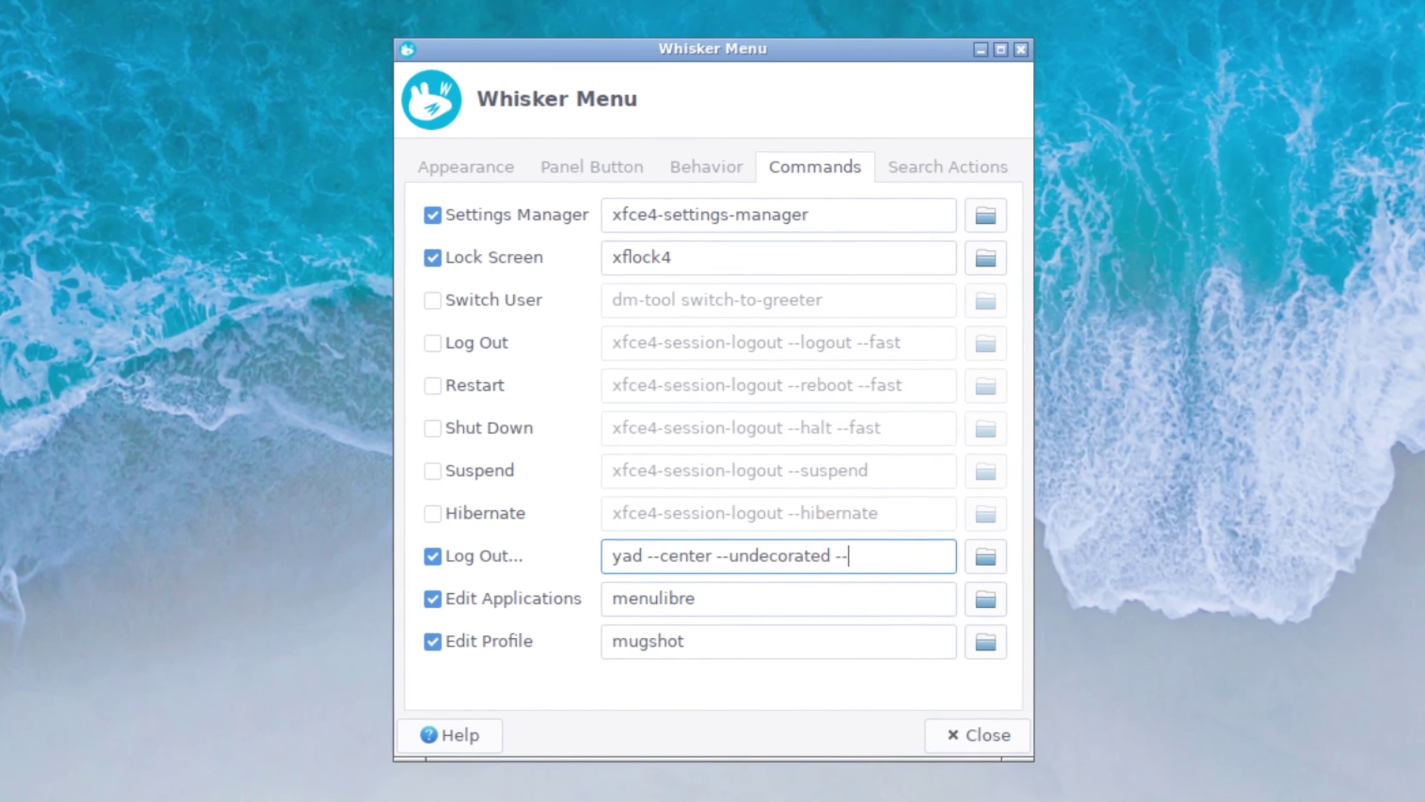
{"action": "type", "text": "askbar "}
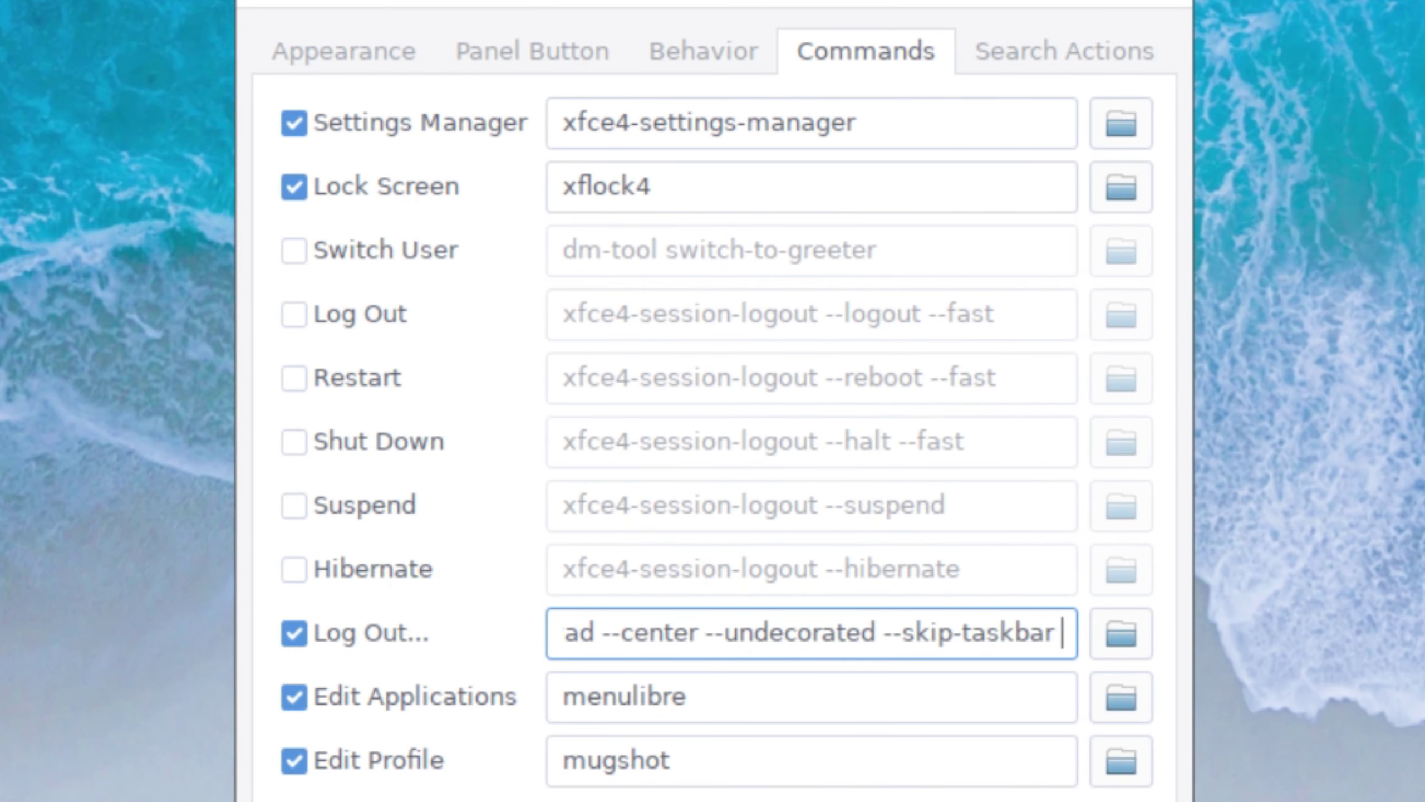
Step: Append a reboot button to the "Log Out..." command with --button="Reboot:reboot"
{"action": "type", "text": "--mo"}
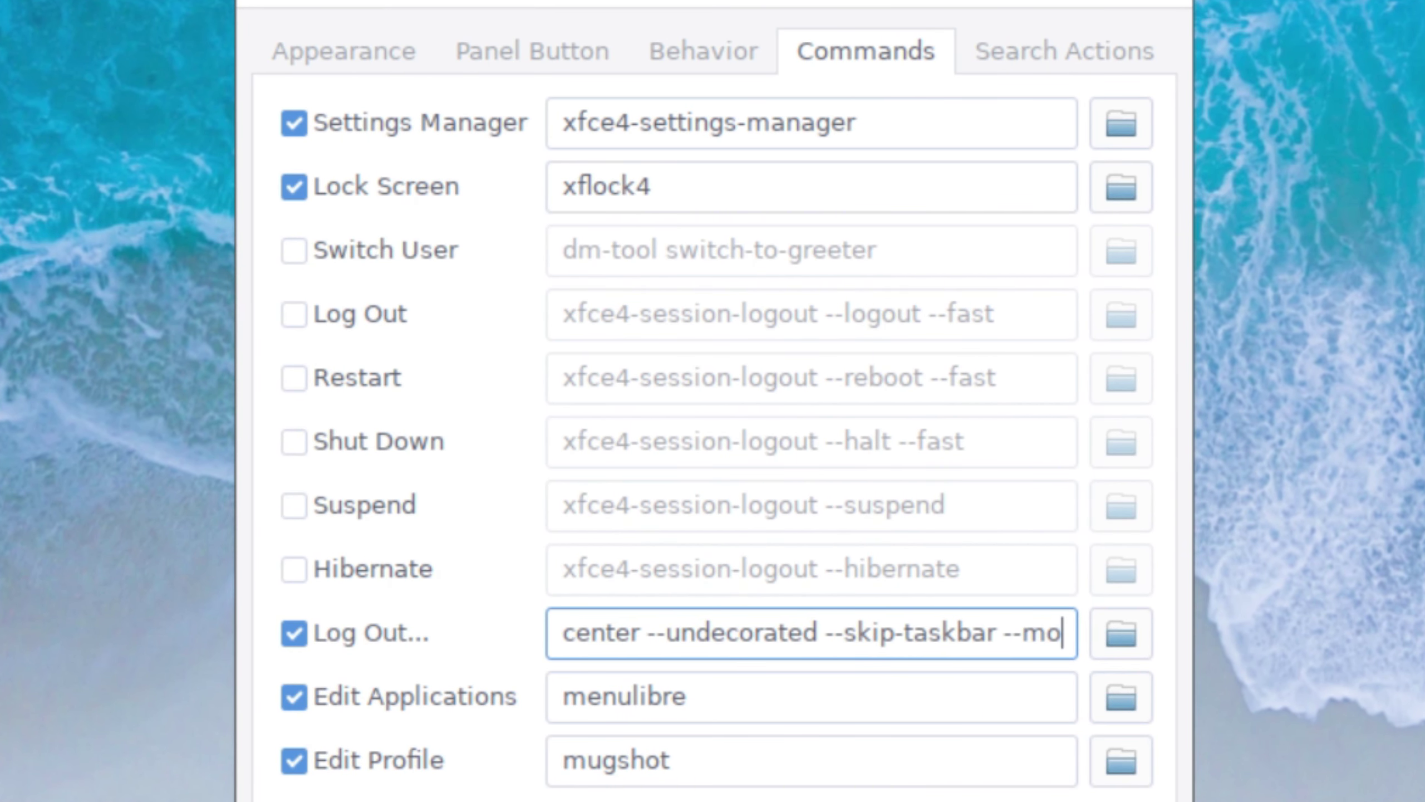
{"action": "key", "text": "BackSpace"}
{"action": "key", "text": "BackSpace"}
{"action": "type", "text": "b"}
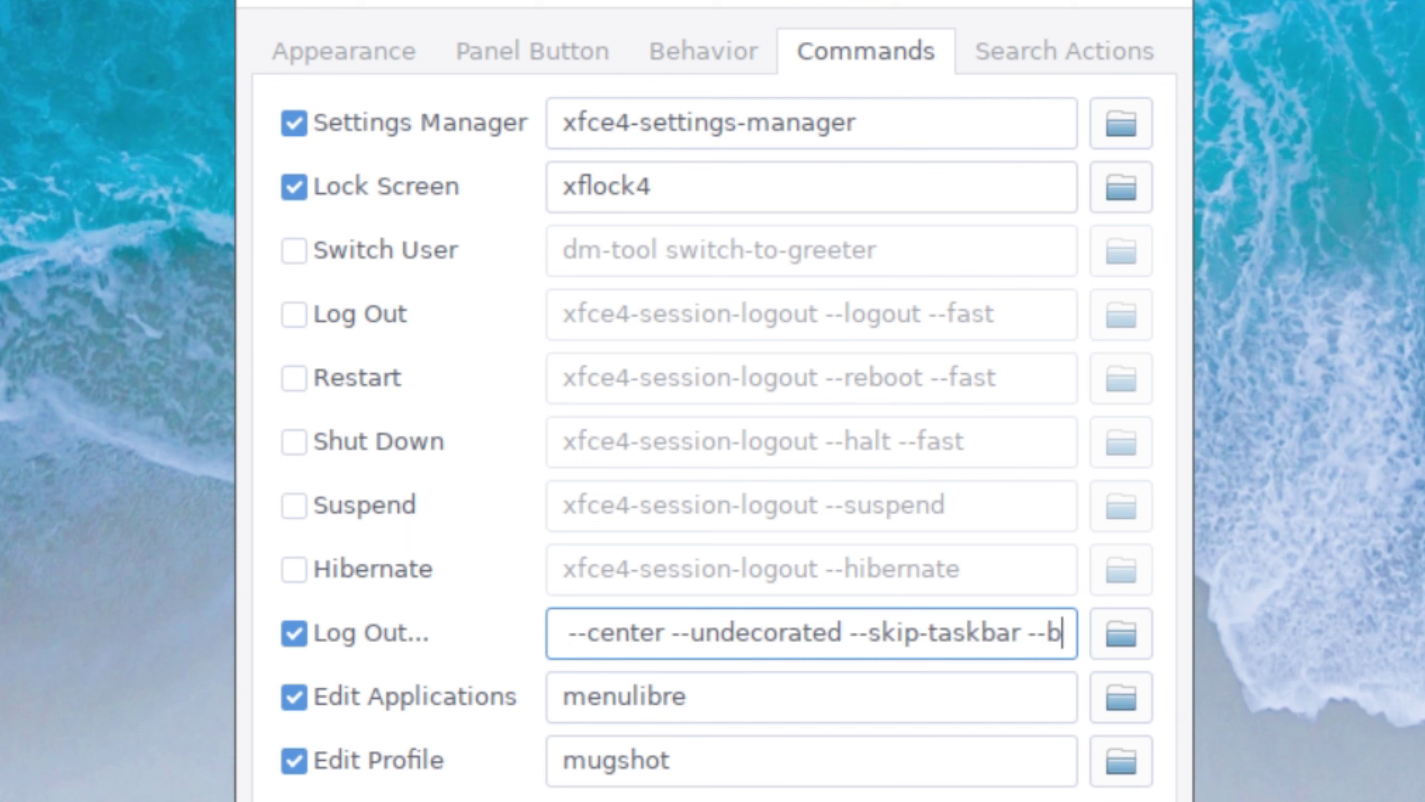
{"action": "type", "text": "utton=\"Reboot:"}
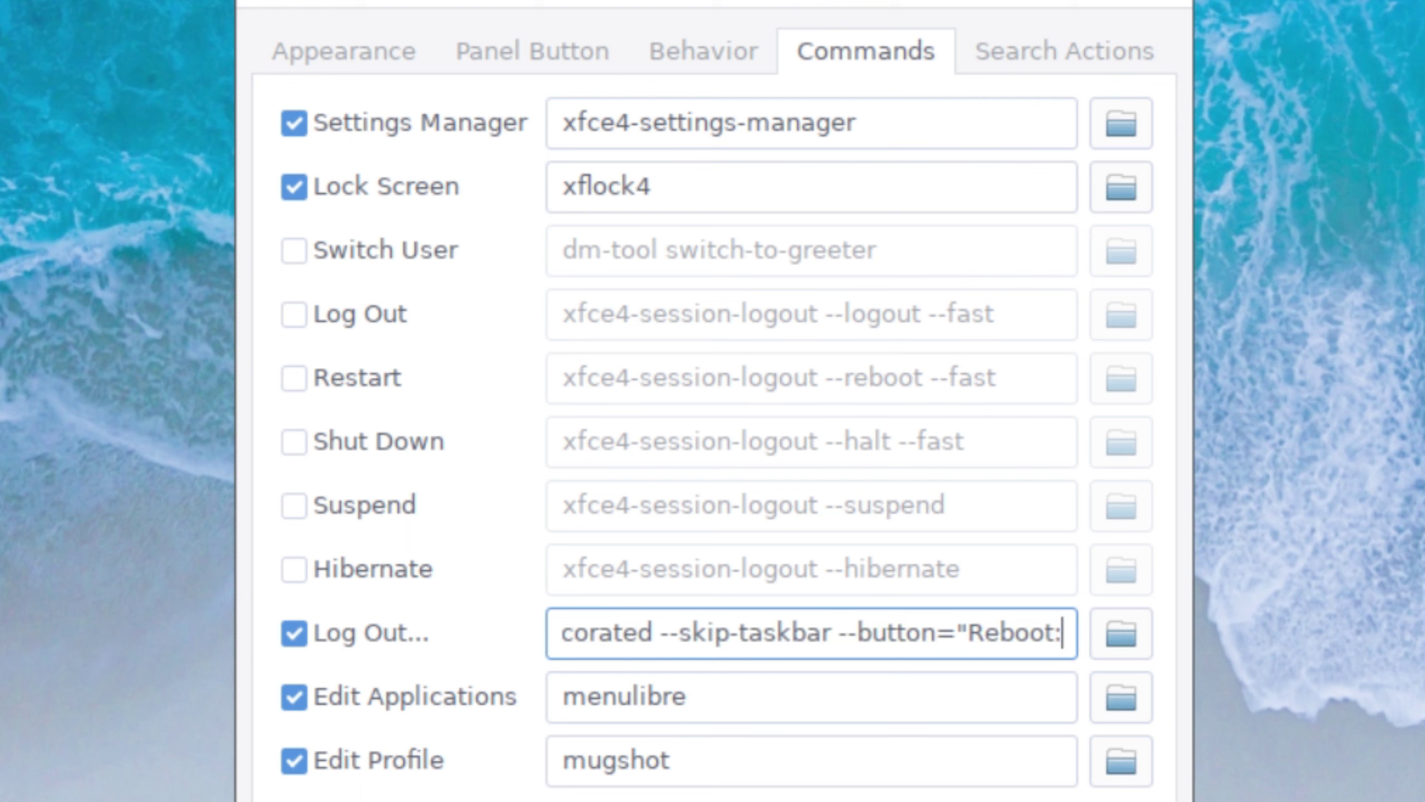
{"action": "type", "text": "reboot\""}
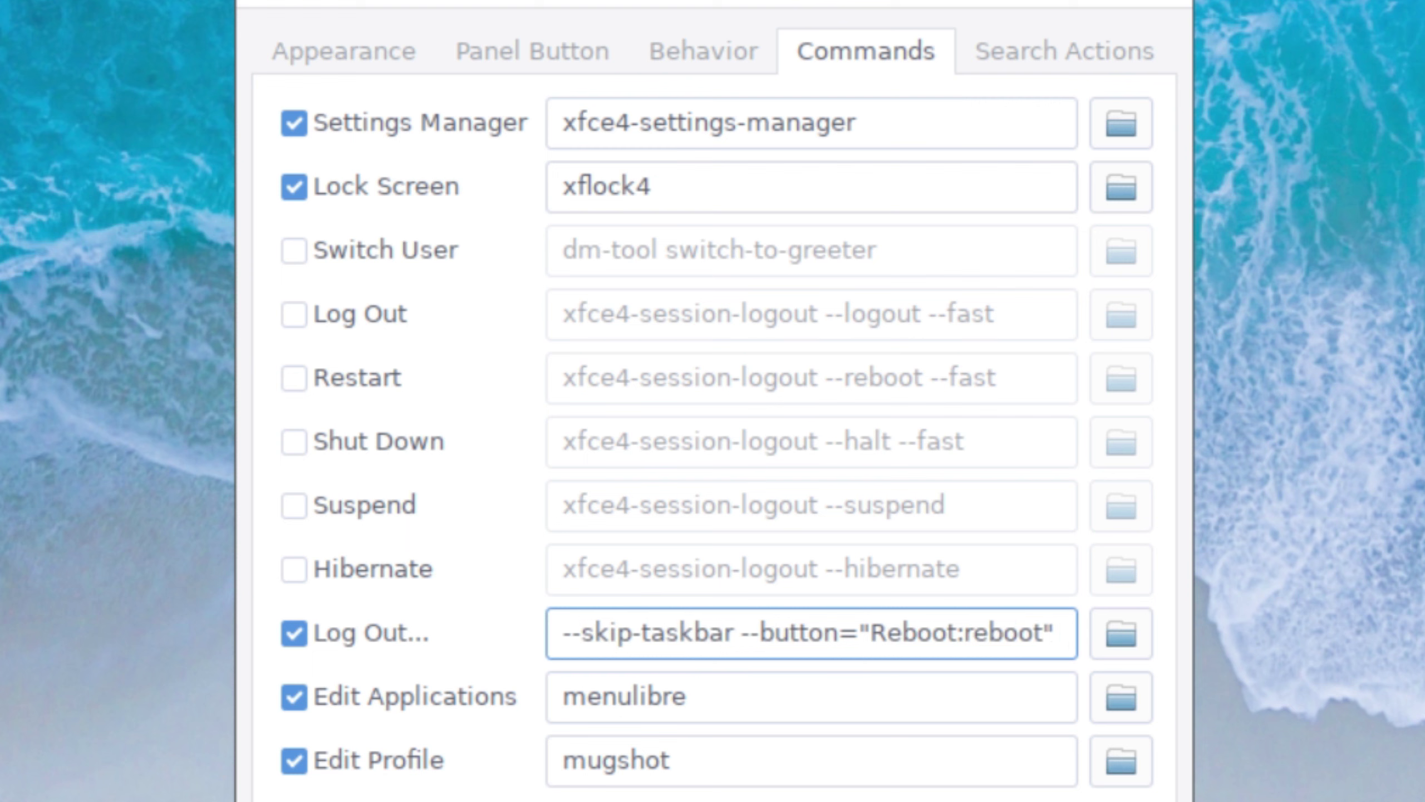
Step: Append a shutdown button to the "Log Out..." command with --button="Shutdown:shutdown now"
{"action": "type", "text": " --button"}
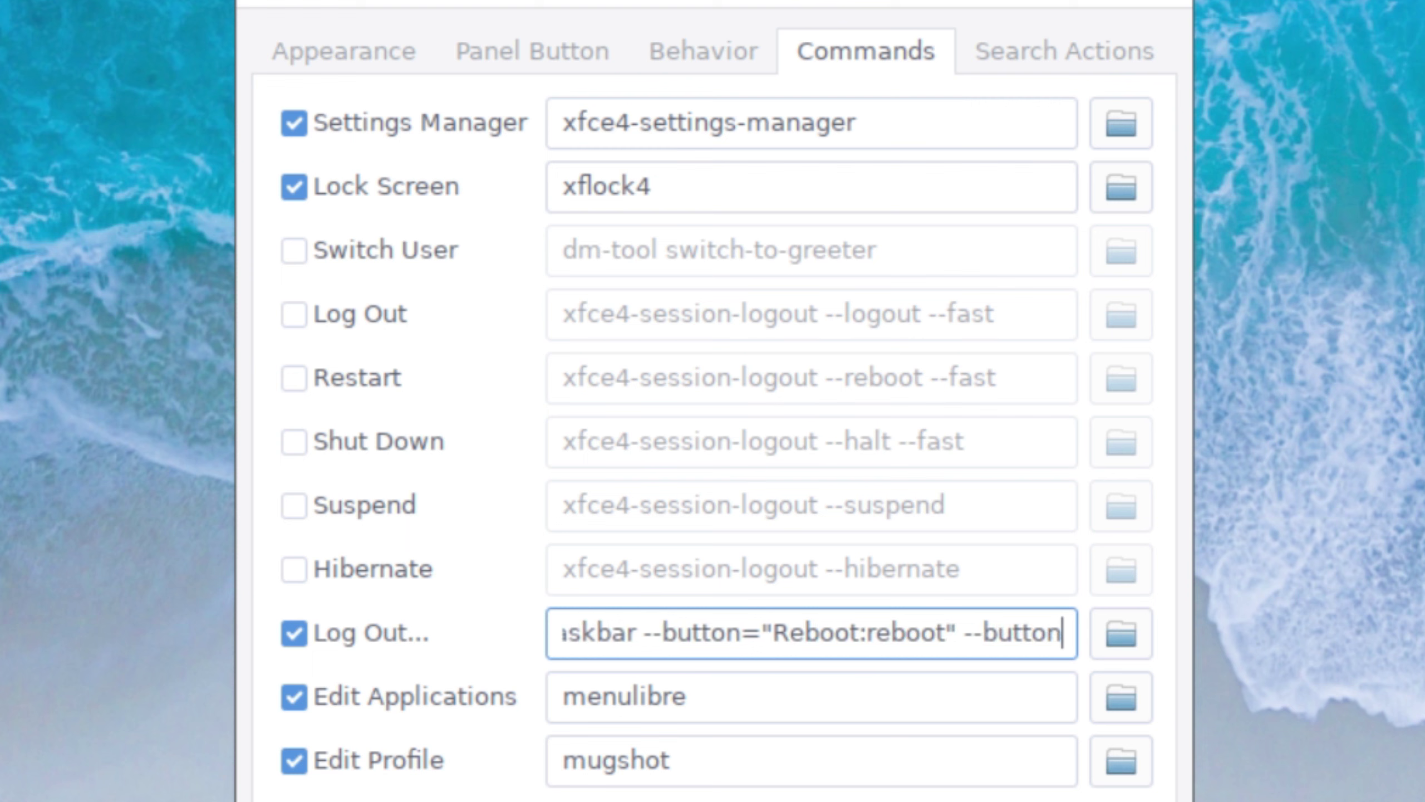
{"action": "type", "text": "=\""}
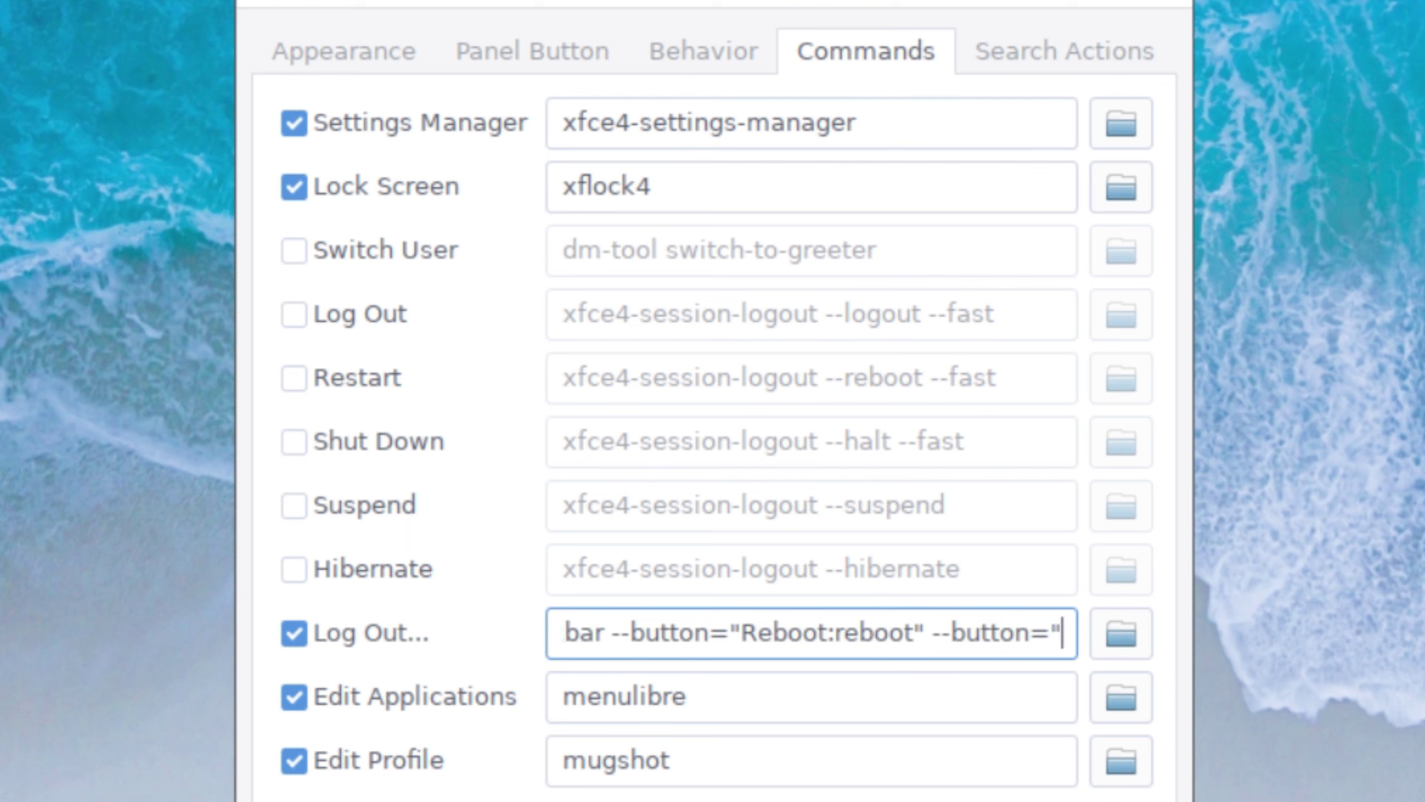
{"action": "type", "text": "Shutd"}
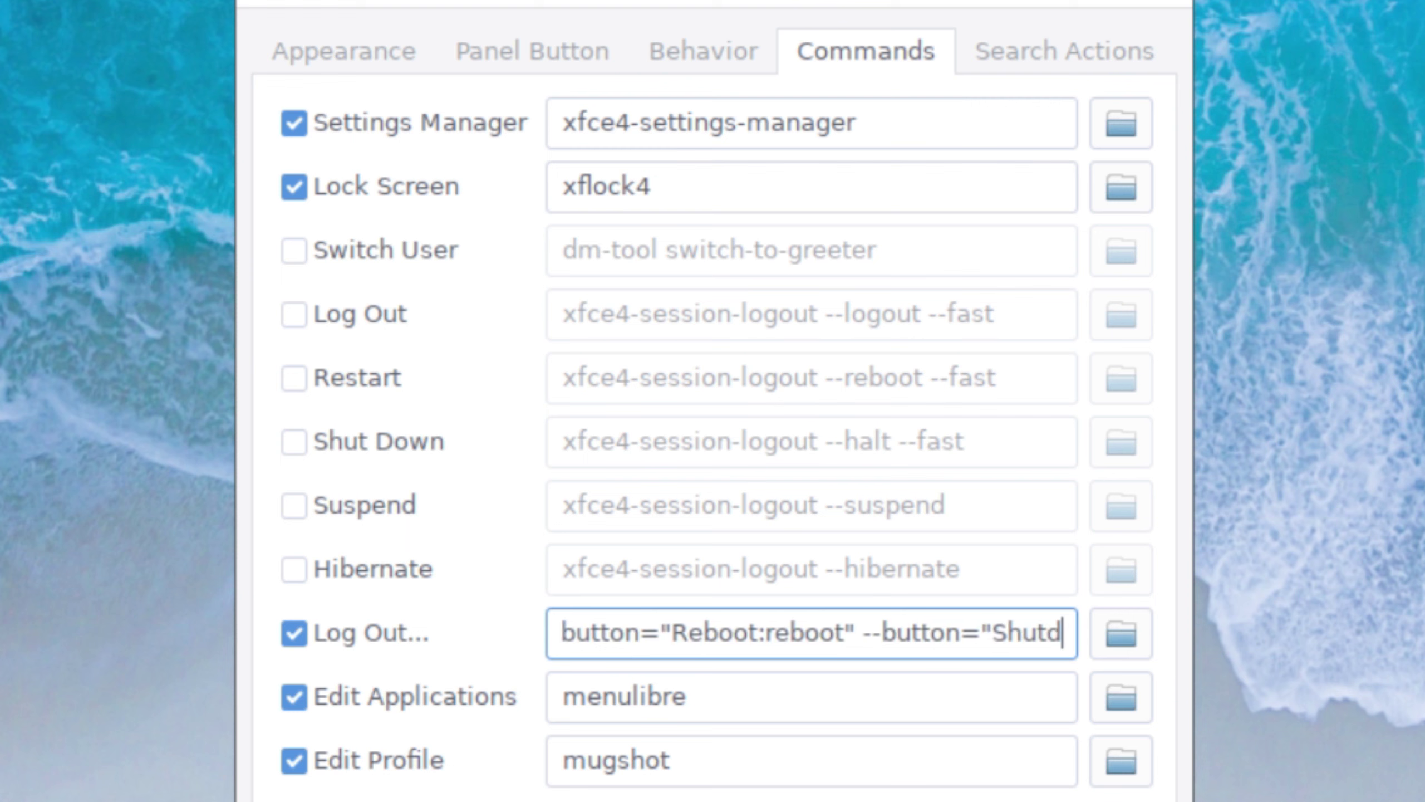
{"action": "type", "text": "own:shut"}
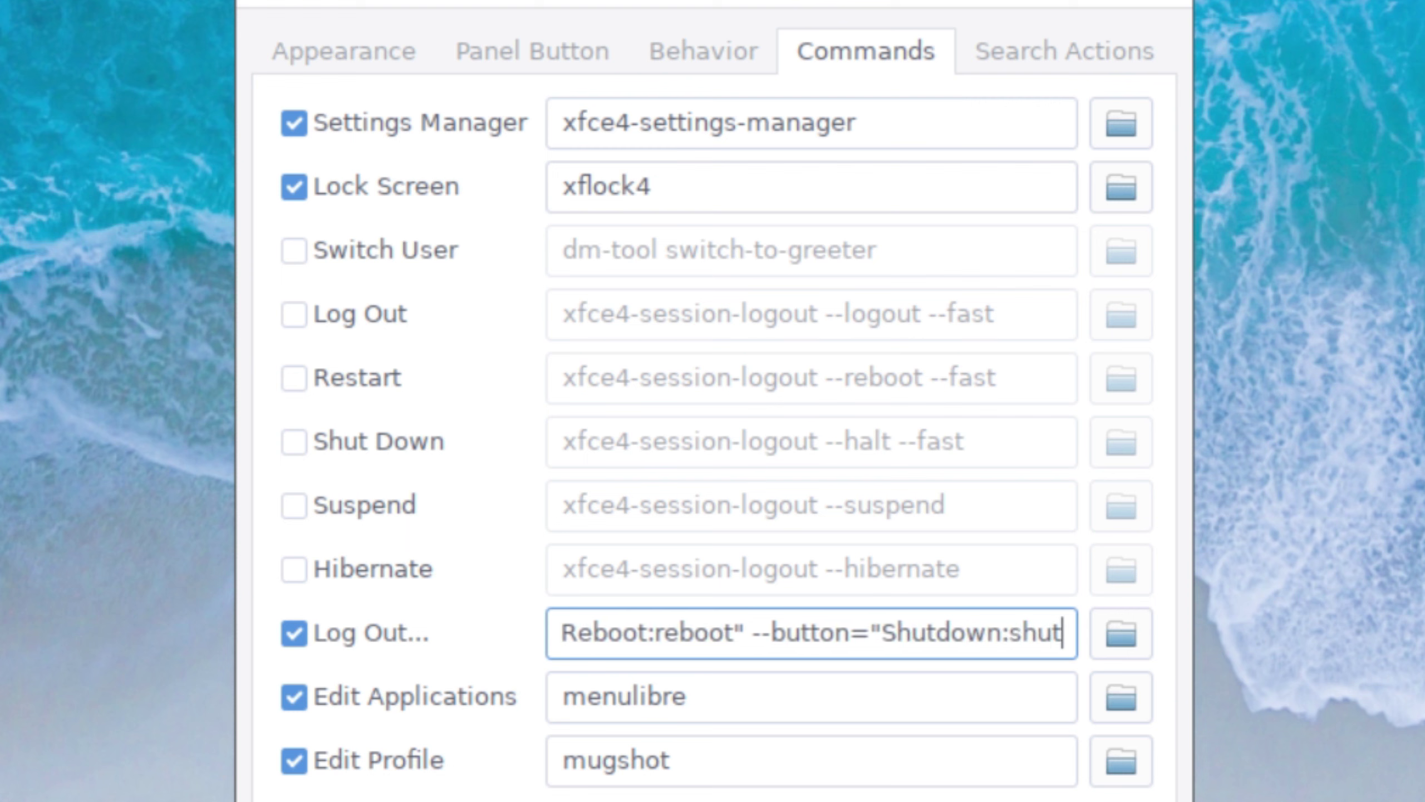
{"action": "type", "text": "down"}
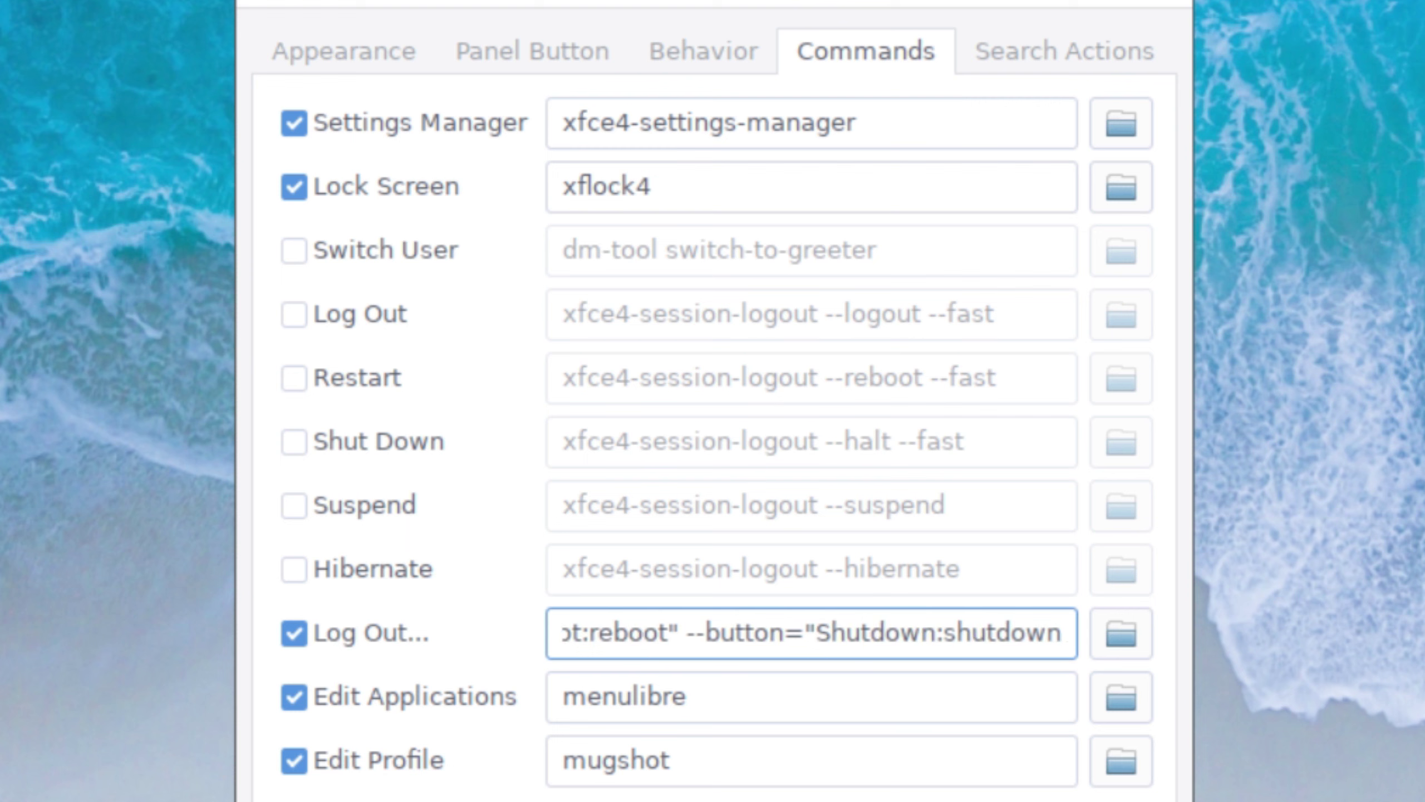
{"action": "type", "text": " now\""}
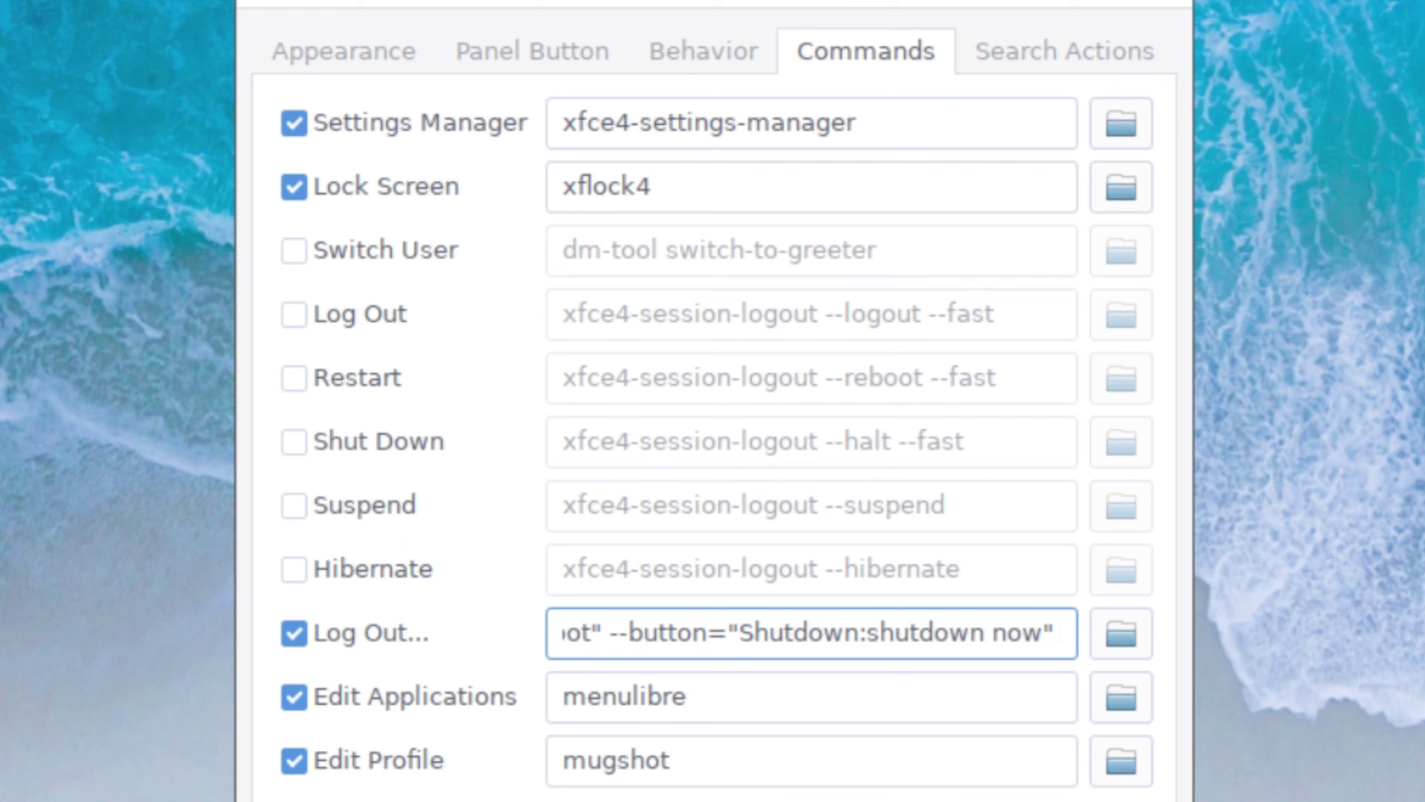
Step: Append --button="Logout:killall openbox" to the "Log Out..." command and launch the dialog from the Whisker Menu
{"action": "type", "text": " --butt"}
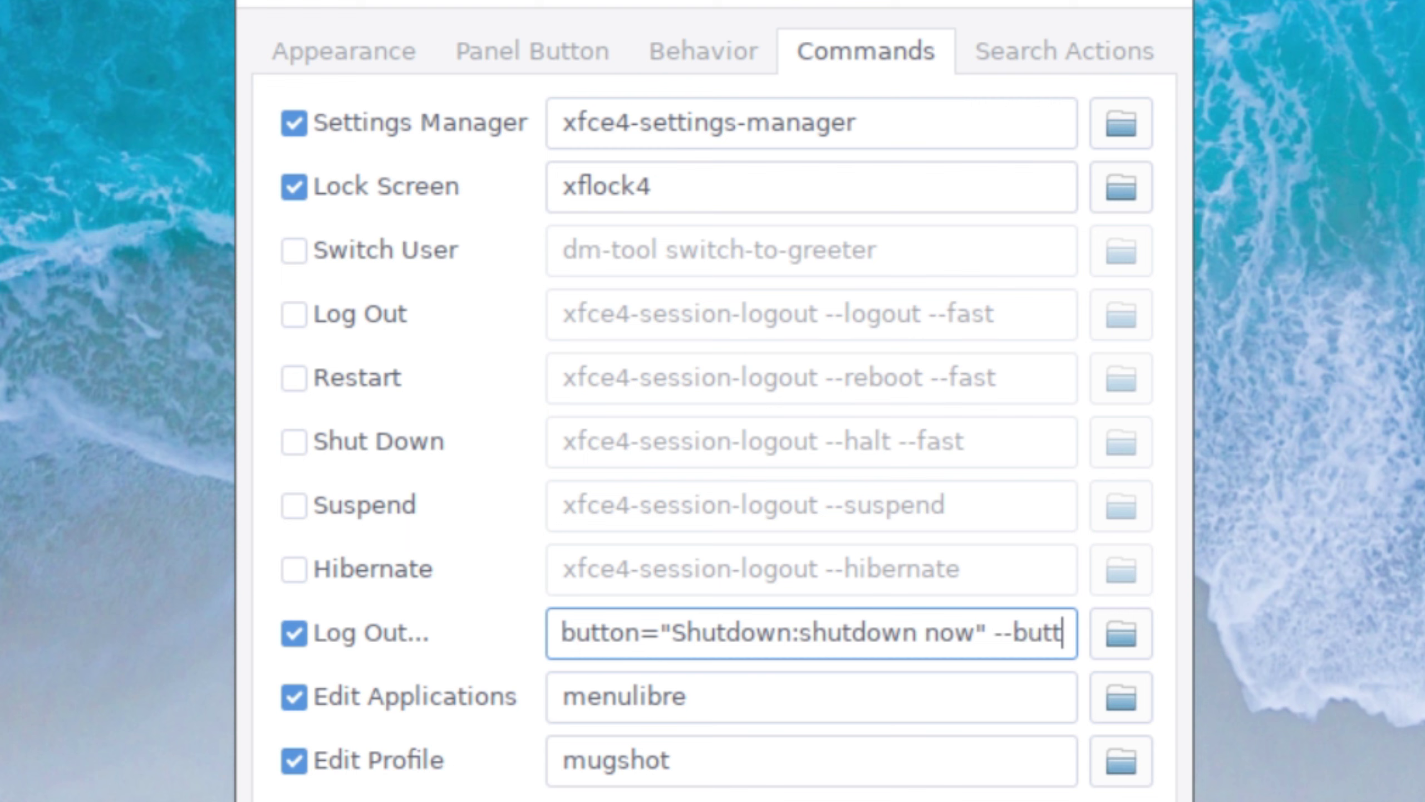
{"action": "type", "text": "on=\""}
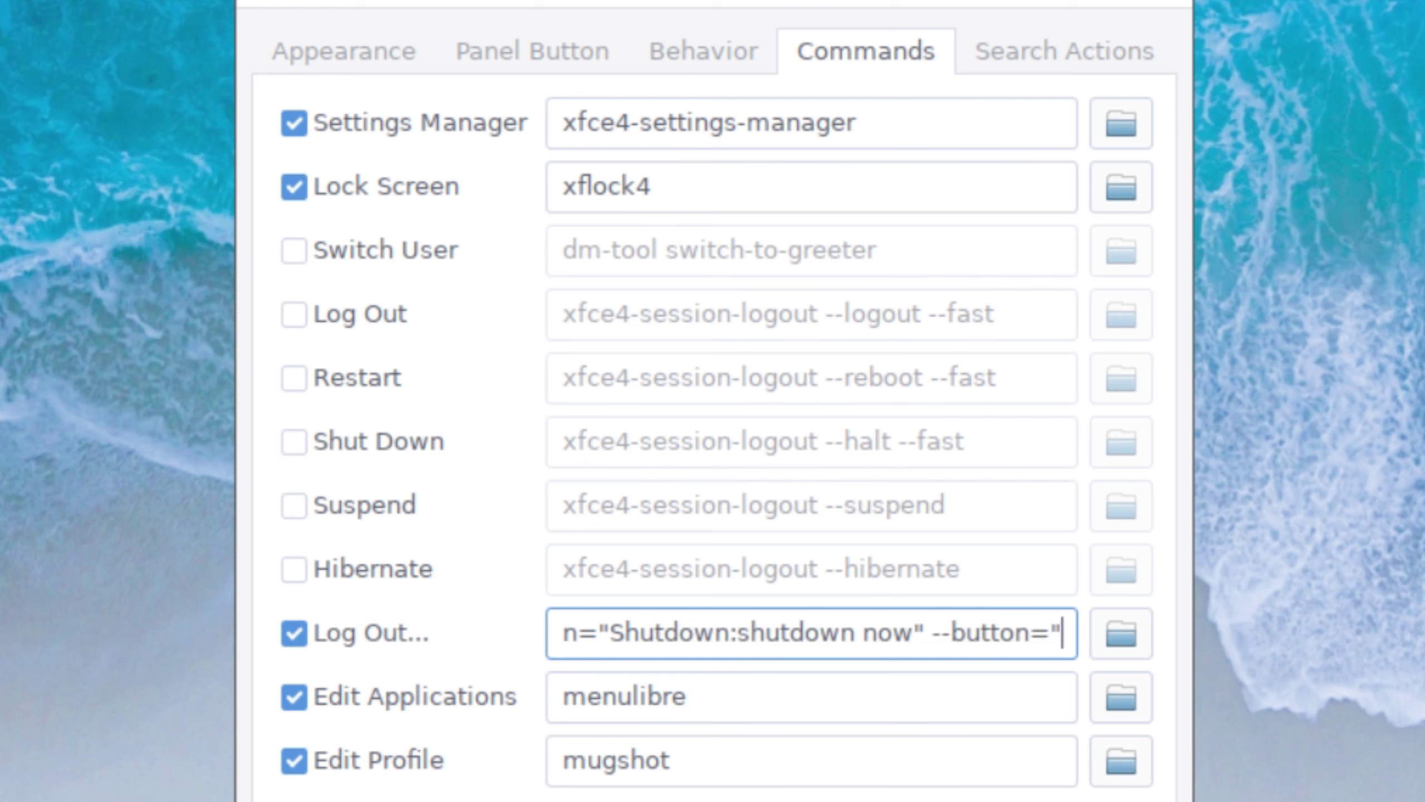
{"action": "type", "text": "Logout"}
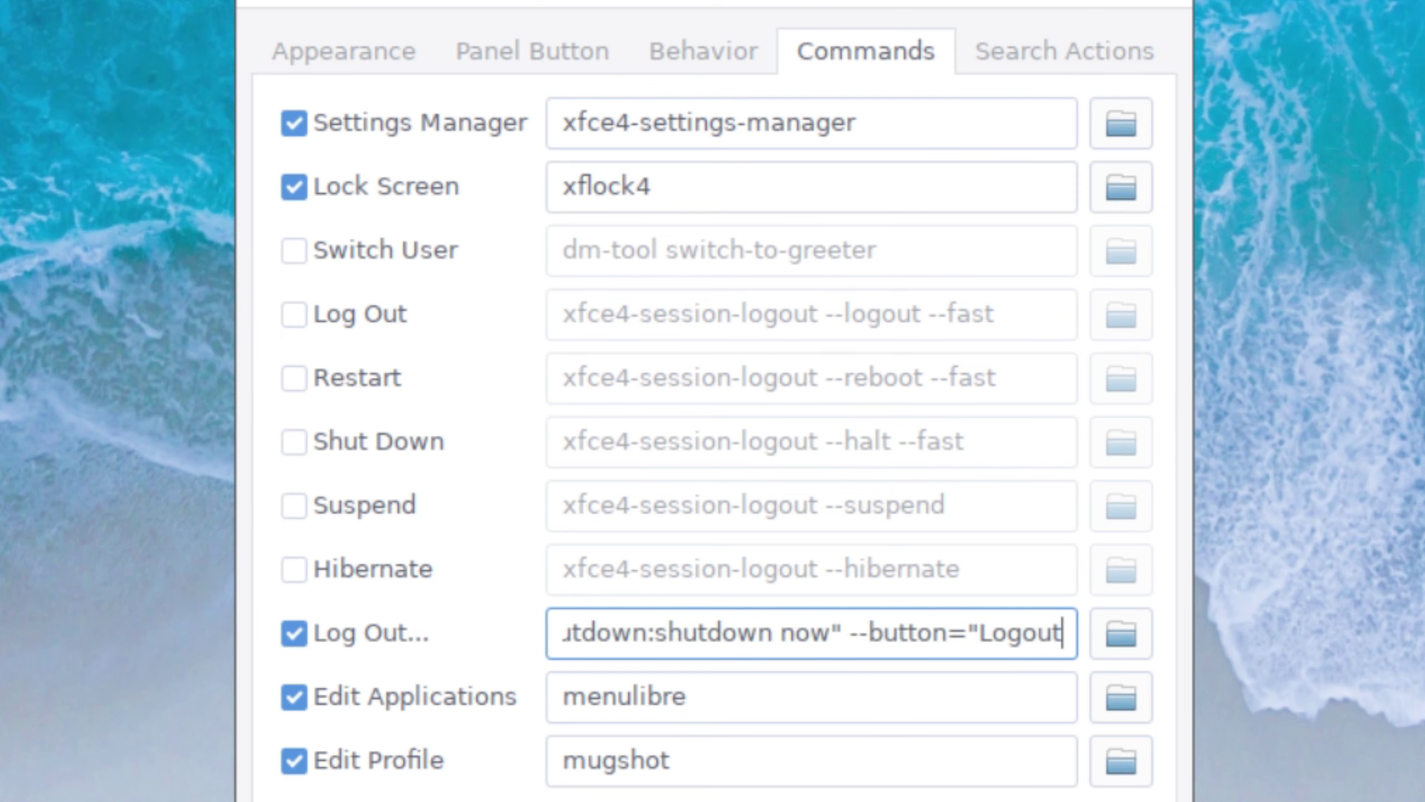
{"action": "type", "text": ":"}
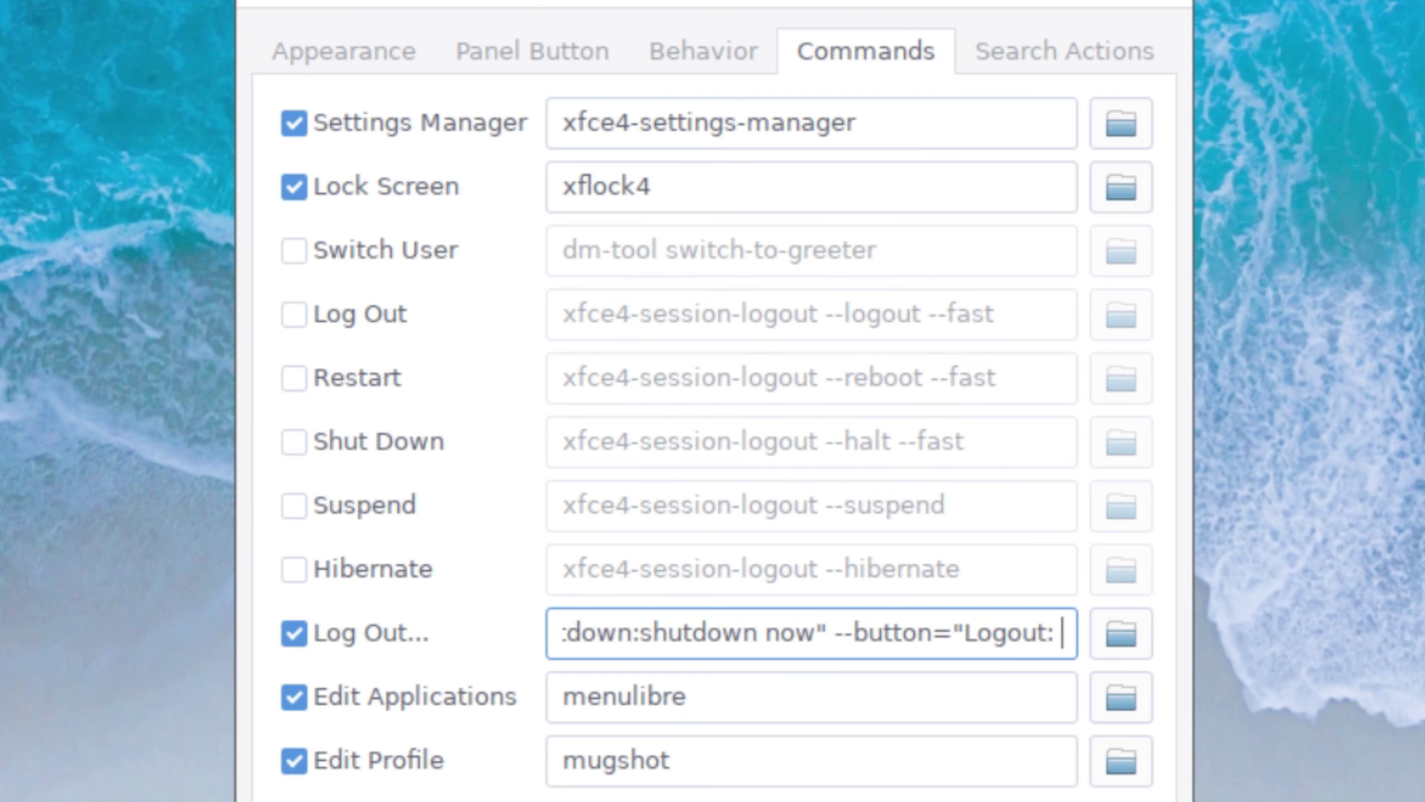
{"action": "type", "text": "killall"}
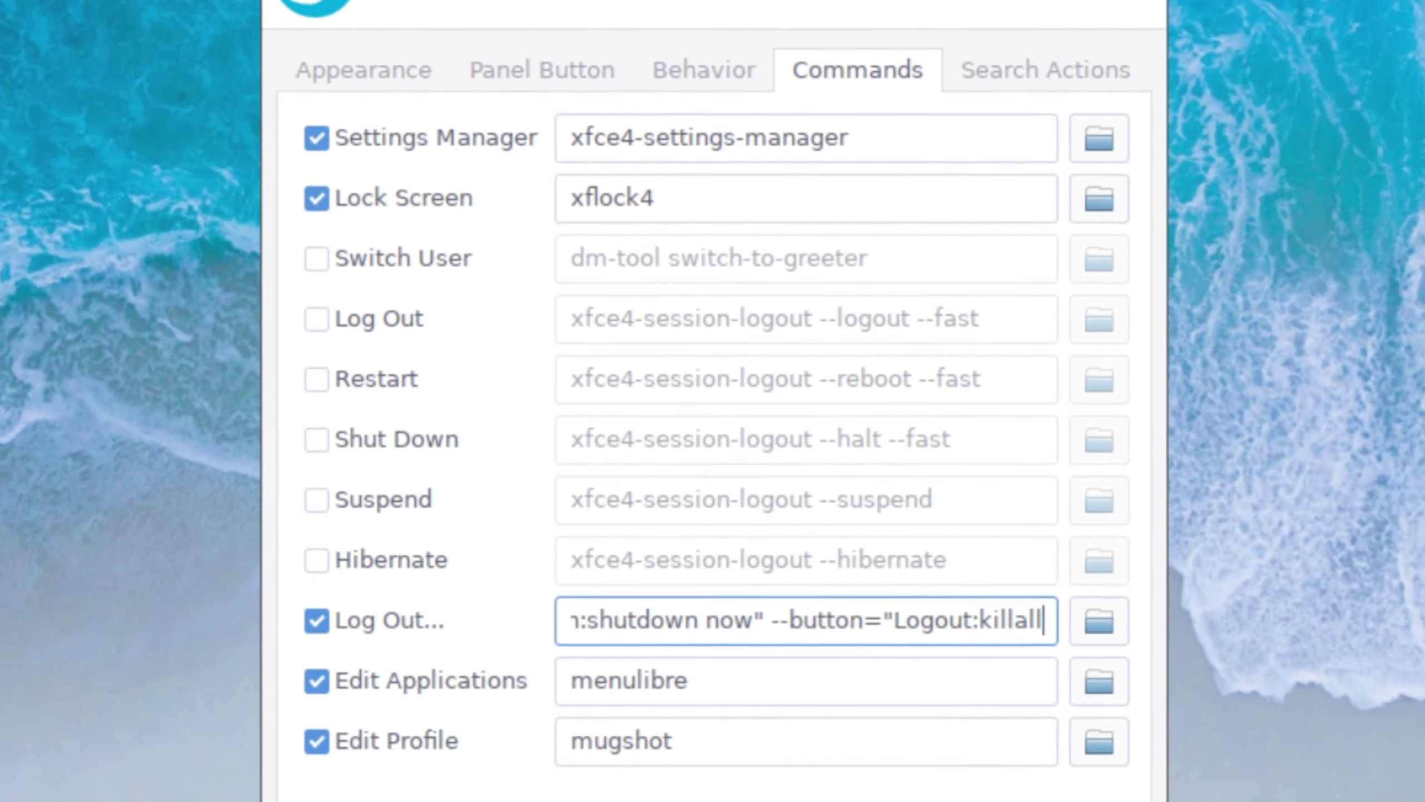
{"action": "type", "text": " openbo"}
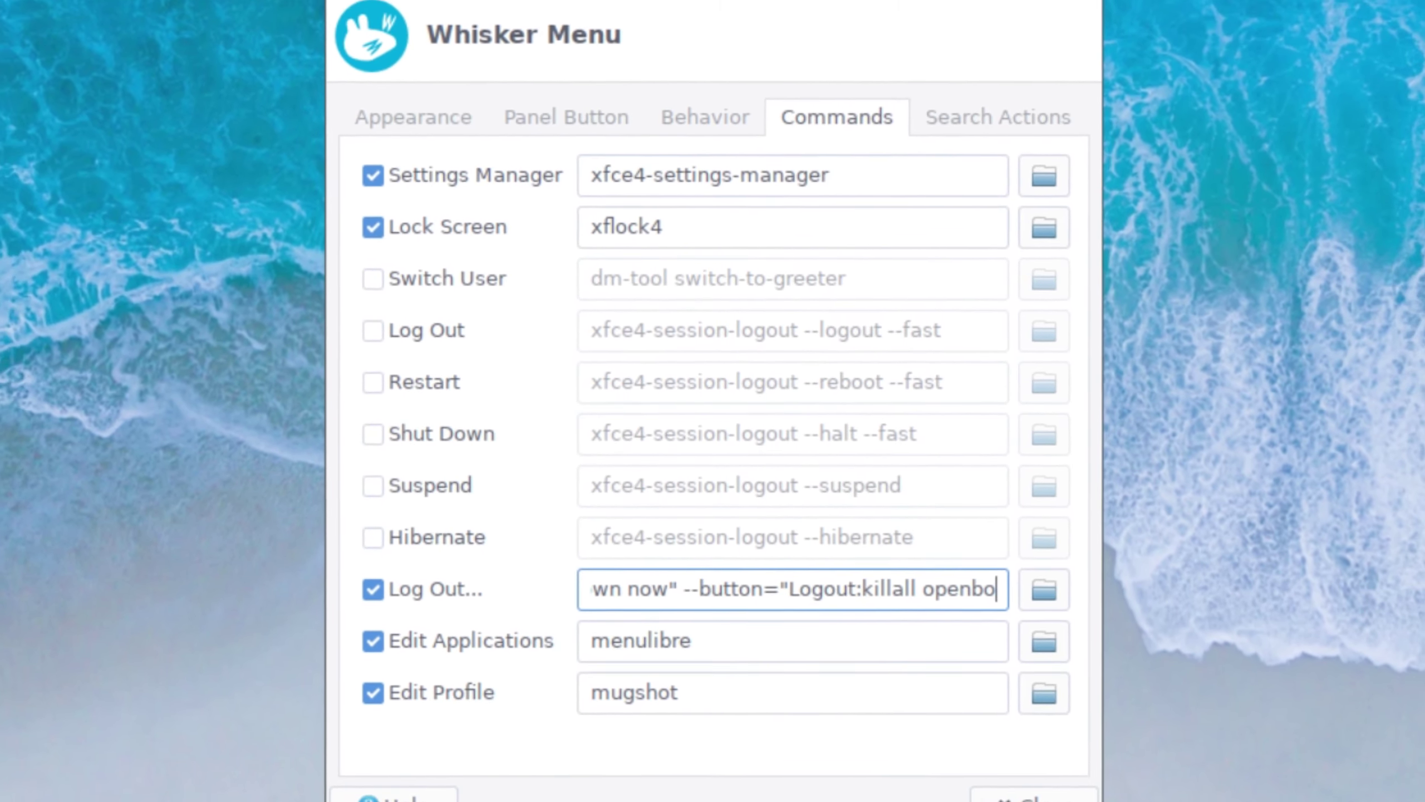
{"action": "type", "text": "x\""}
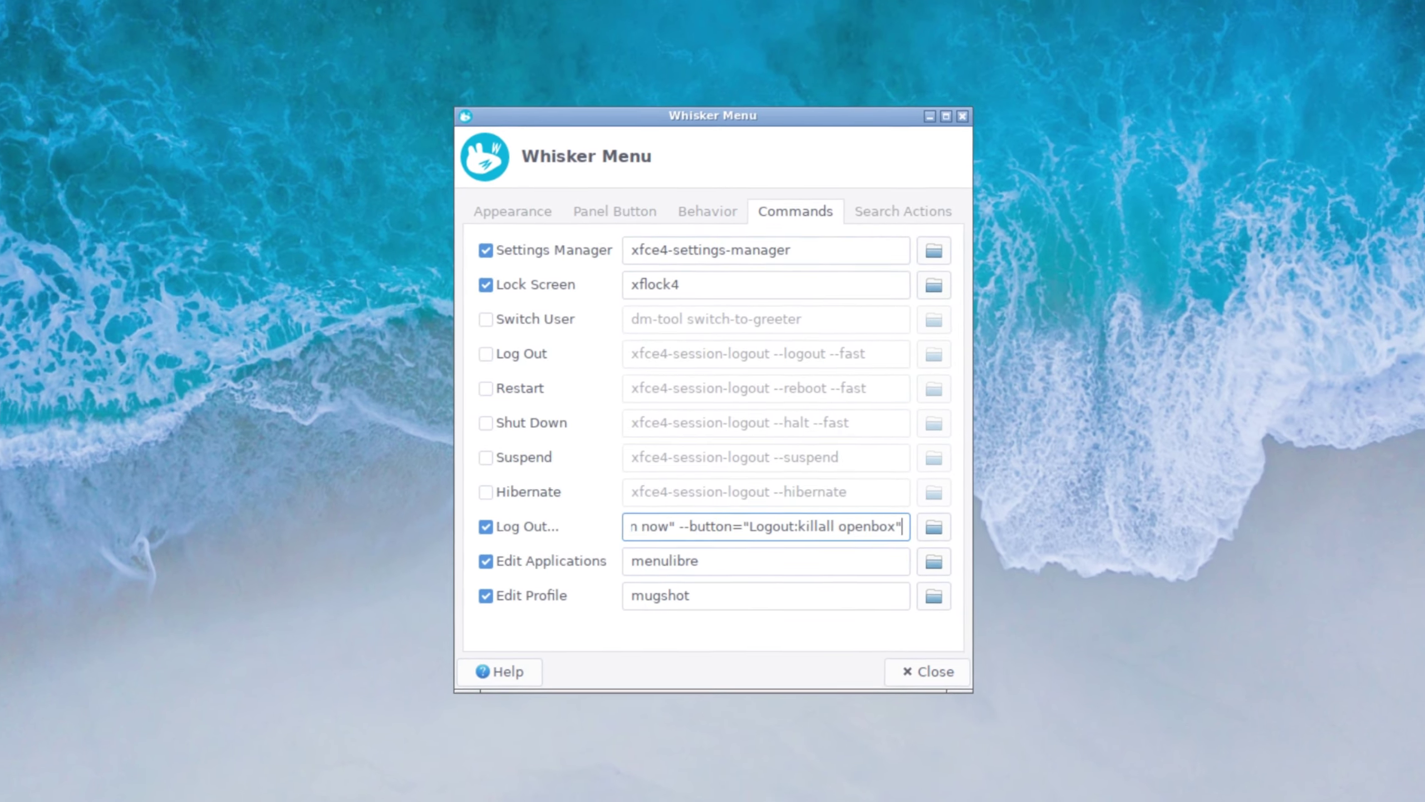
{"action": "left_click", "coordinate": [2, 799]}
{"action": "left_click", "coordinate": [239, 443]}
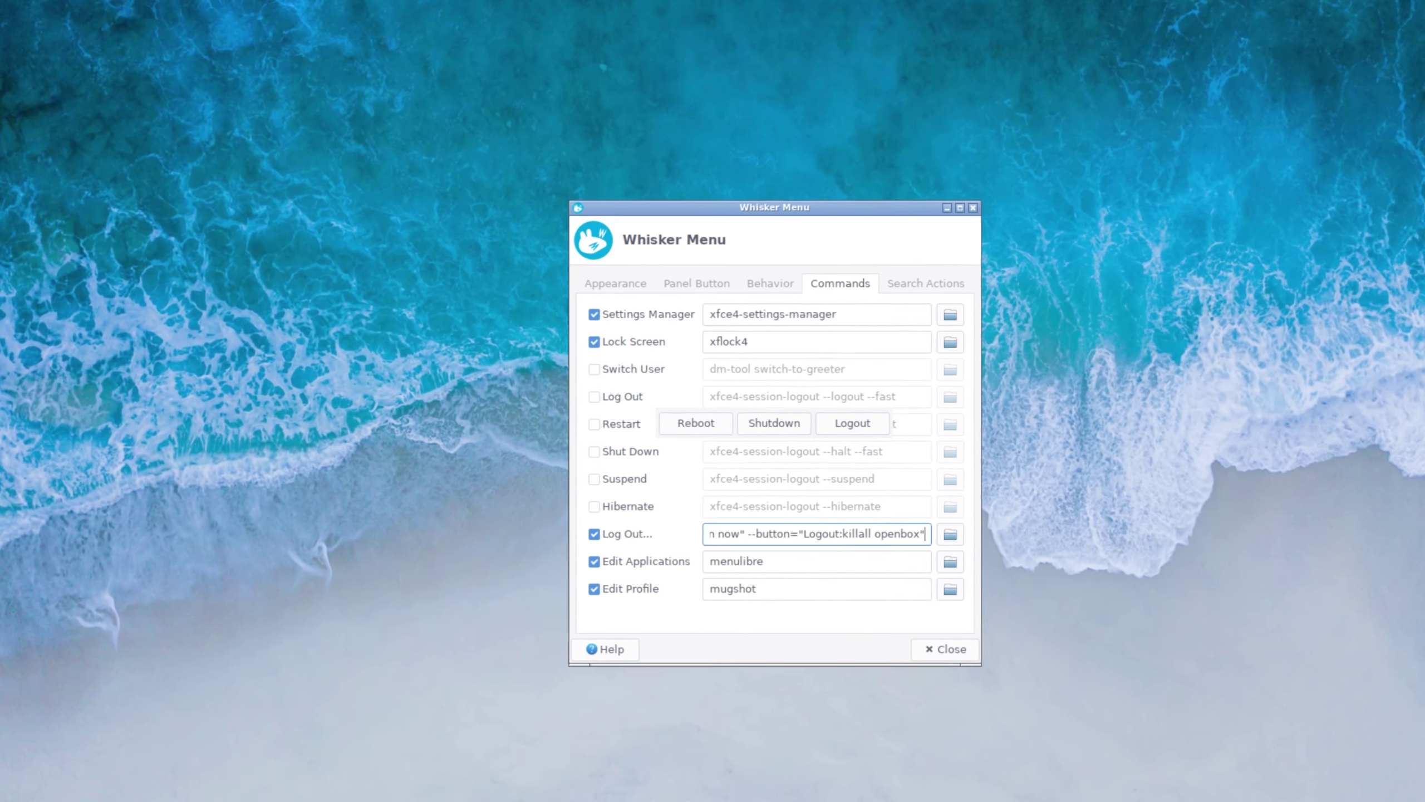
Step: Open a terminal and run "sudo apt install yad -y", authorizing it with the account password
{"action": "right_click", "coordinate": [270, 593]}
{"action": "left_click", "coordinate": [350, 598]}
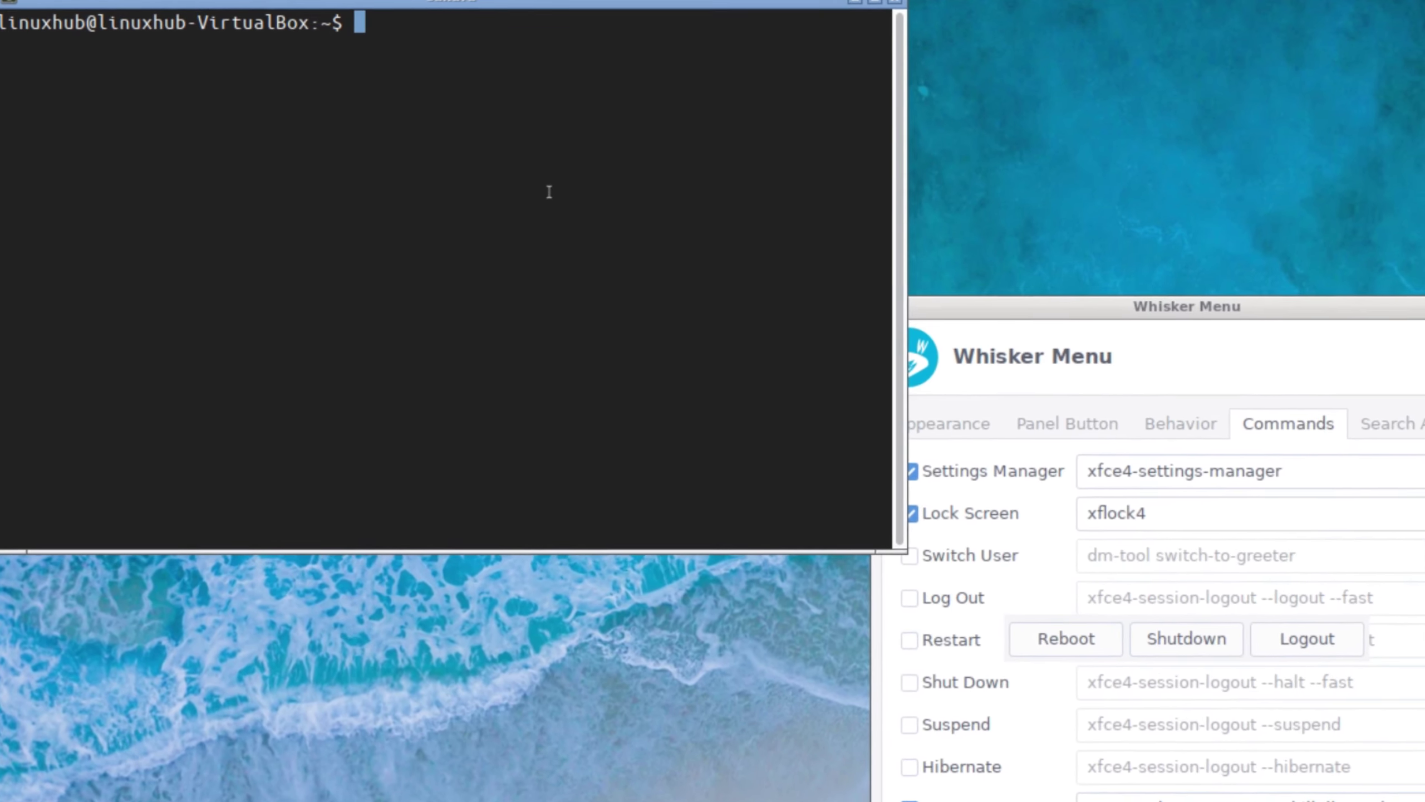
{"action": "type", "text": "sudo ap"}
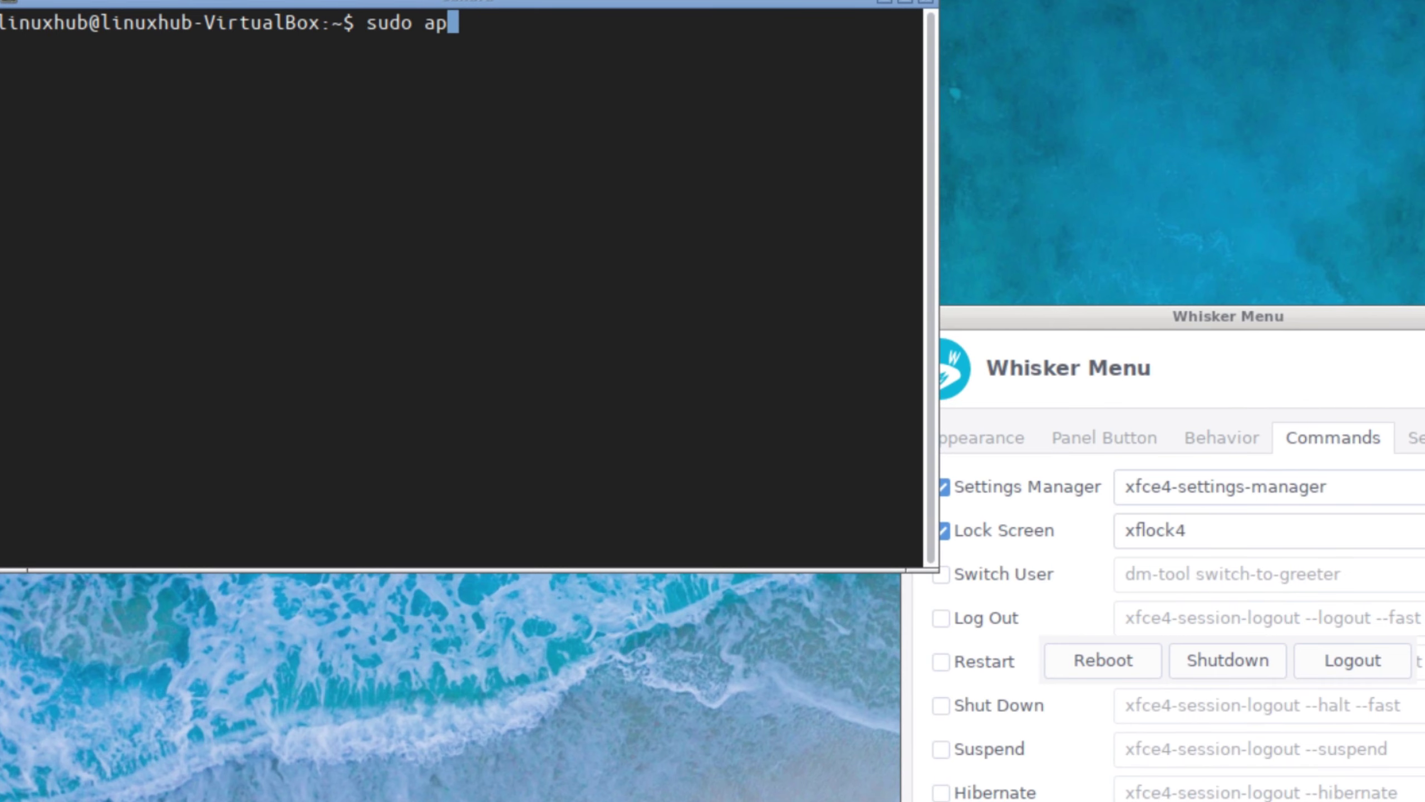
{"action": "type", "text": "t install"}
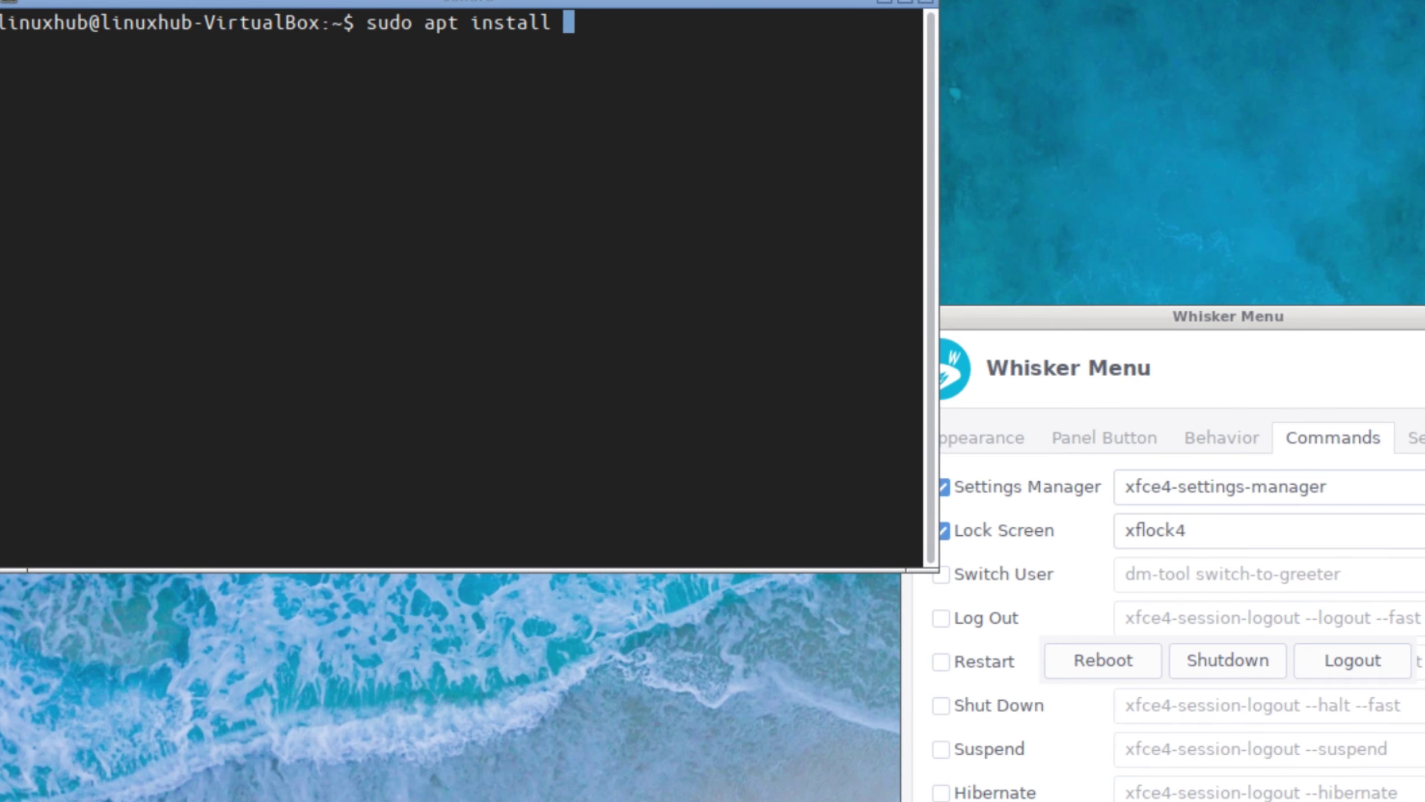
{"action": "type", "text": " yad -y"}
{"action": "key", "text": "Return"}
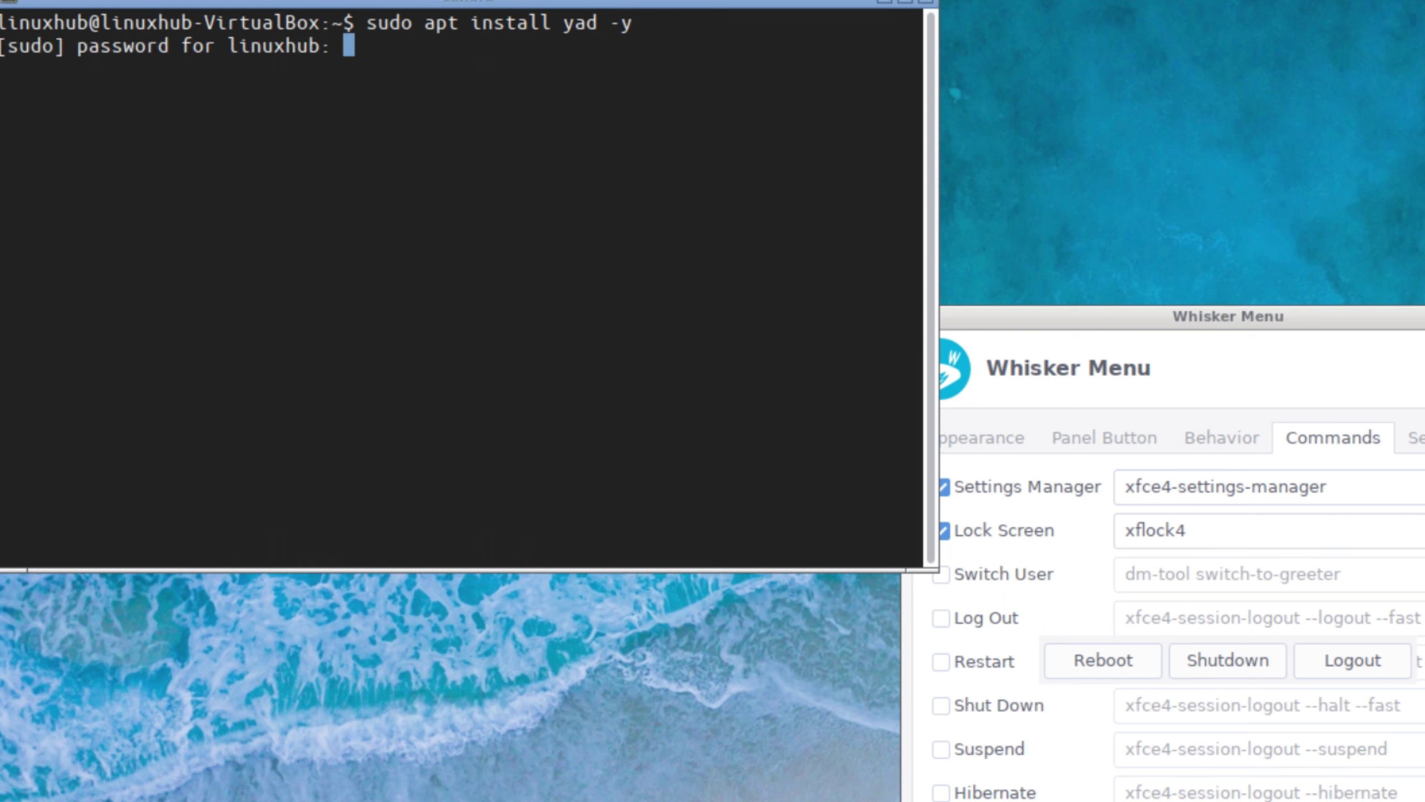
{"action": "key", "text": "Return"}
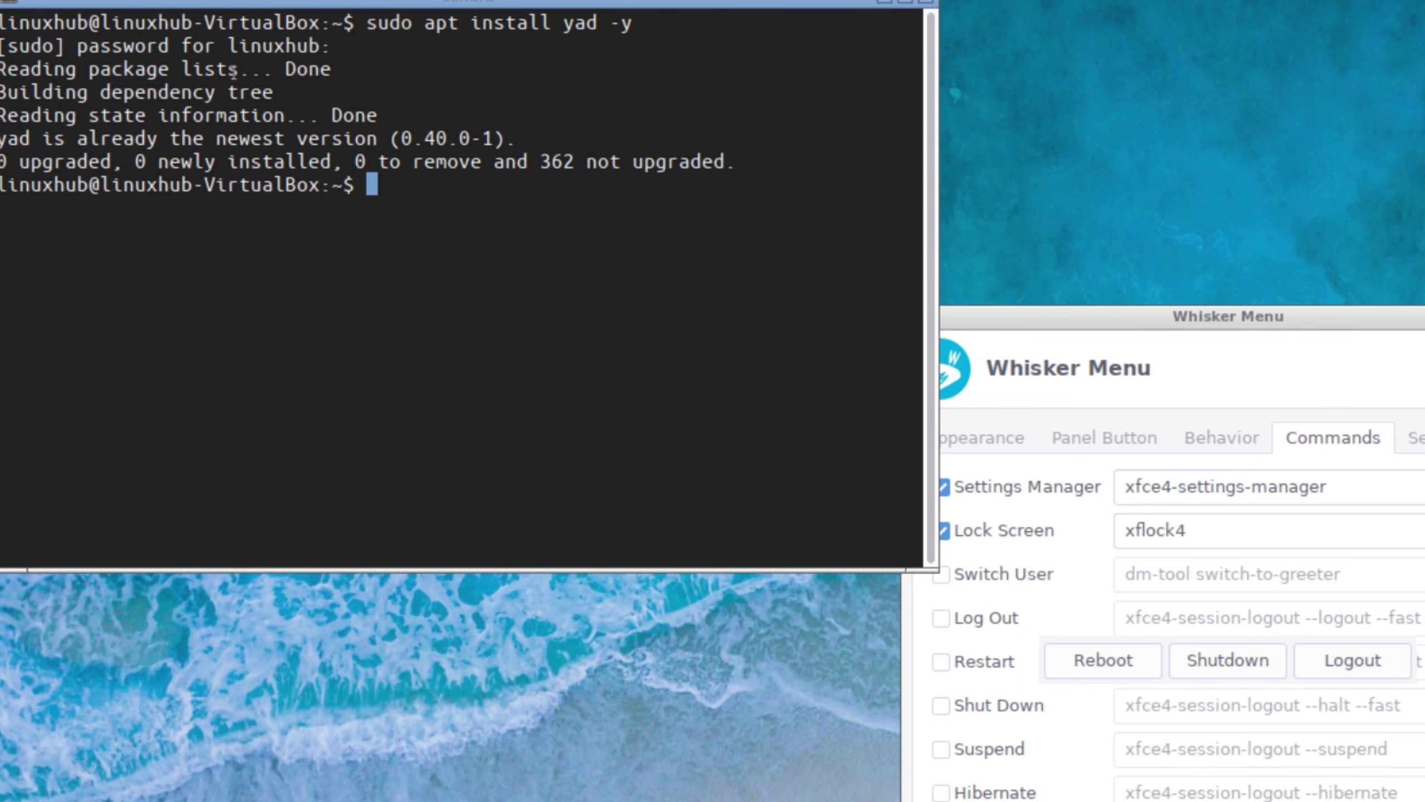
Step: Close the Whisker Menu properties and reopen them on the command settings
{"action": "left_click", "coordinate": [1096, 325]}
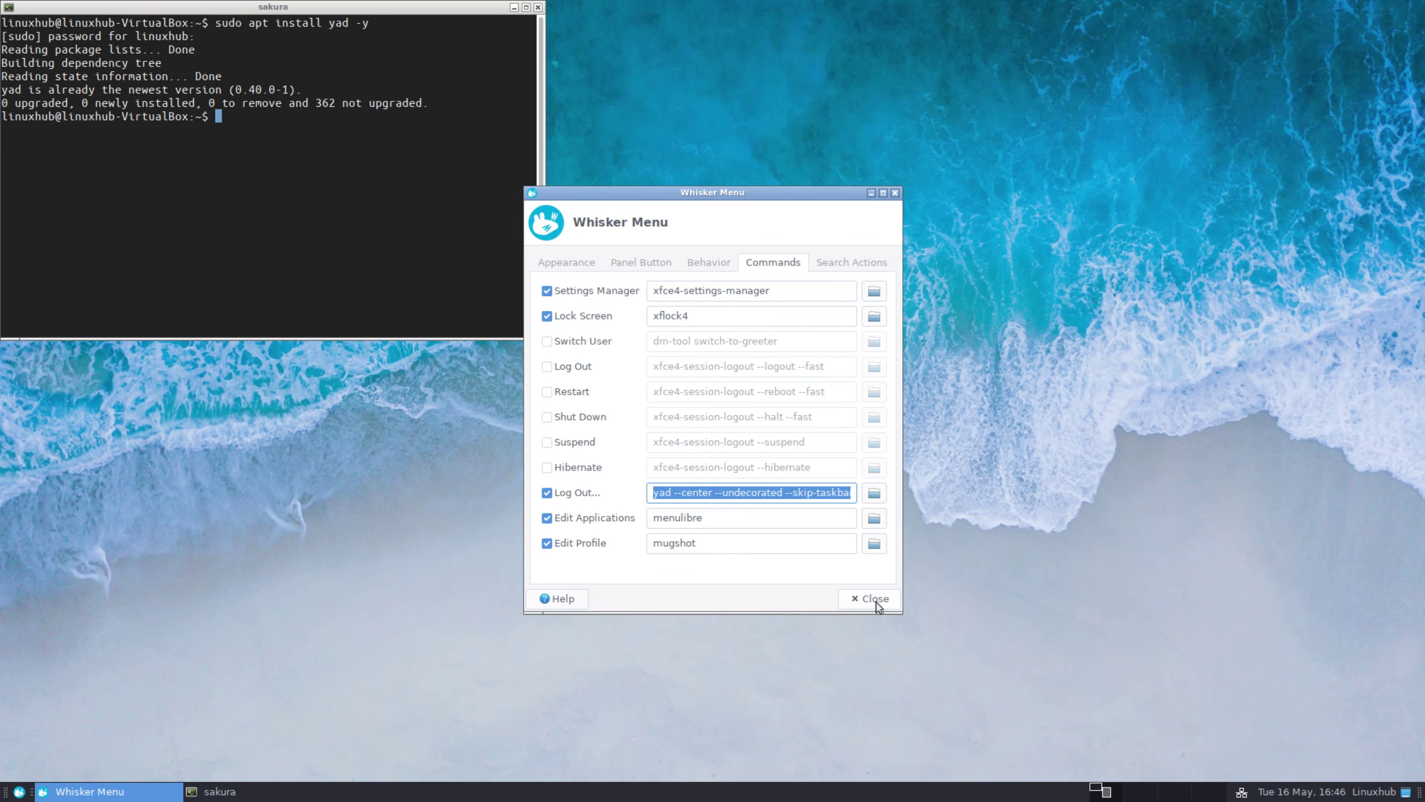
{"action": "left_click", "coordinate": [874, 599]}
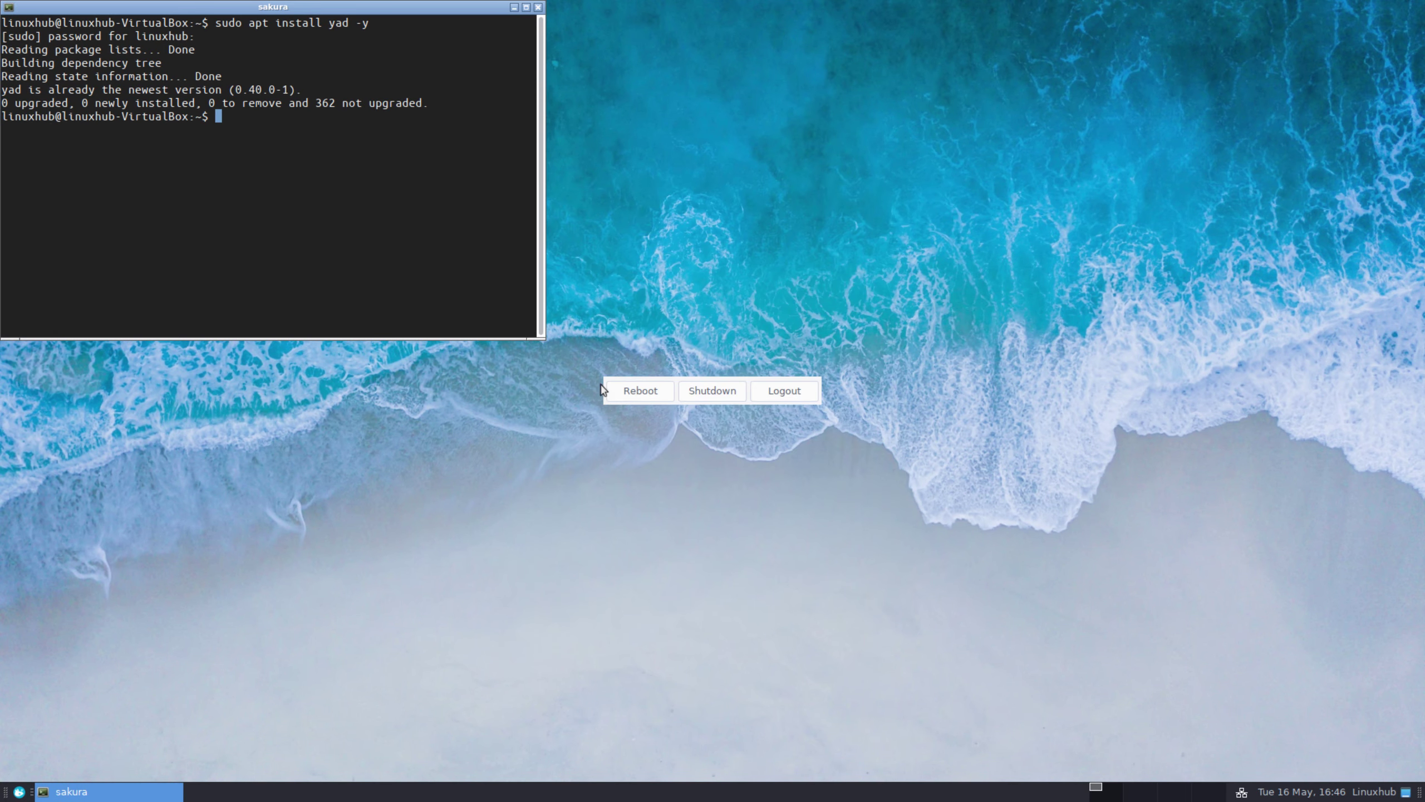
{"action": "right_click", "coordinate": [20, 792]}
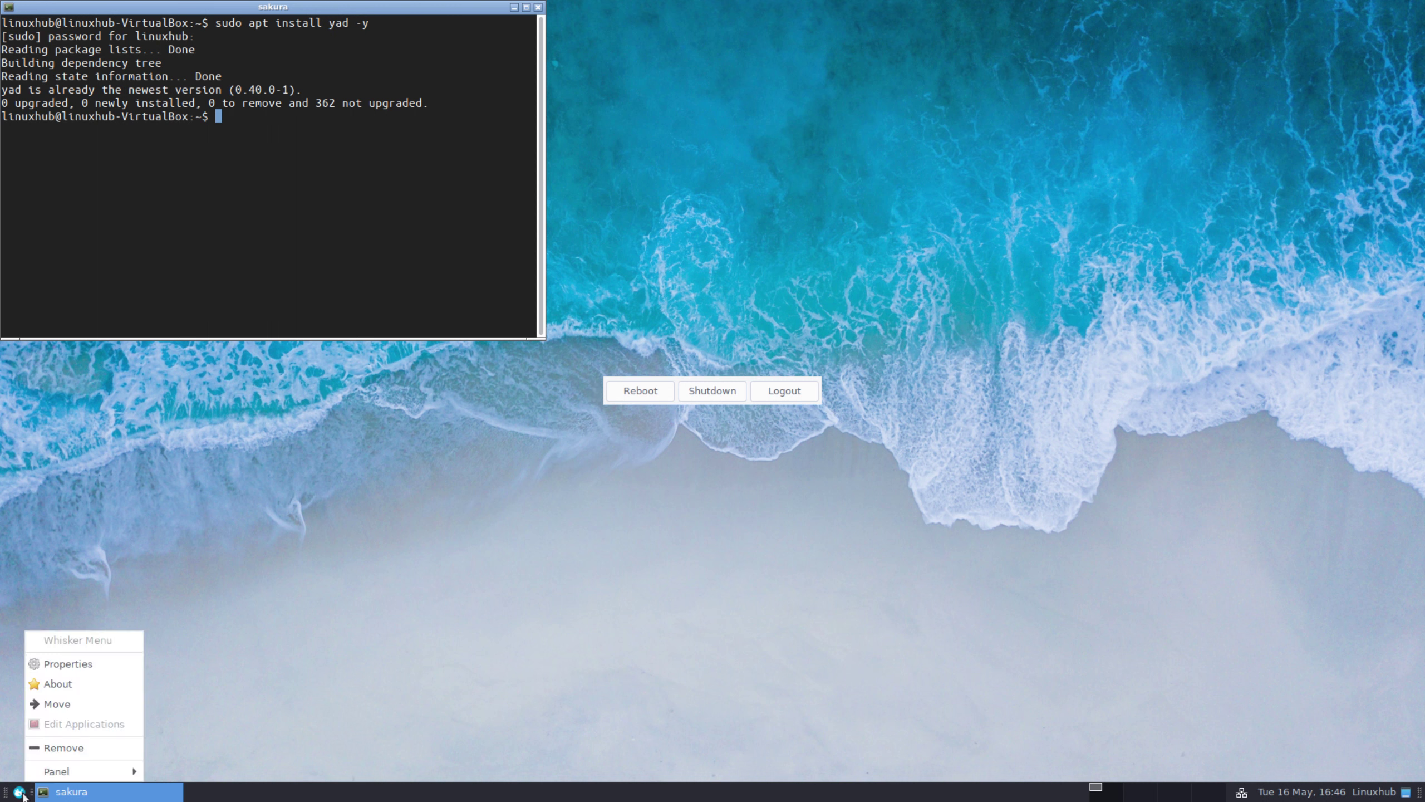
{"action": "left_click", "coordinate": [93, 664]}
{"action": "left_click", "coordinate": [768, 262]}
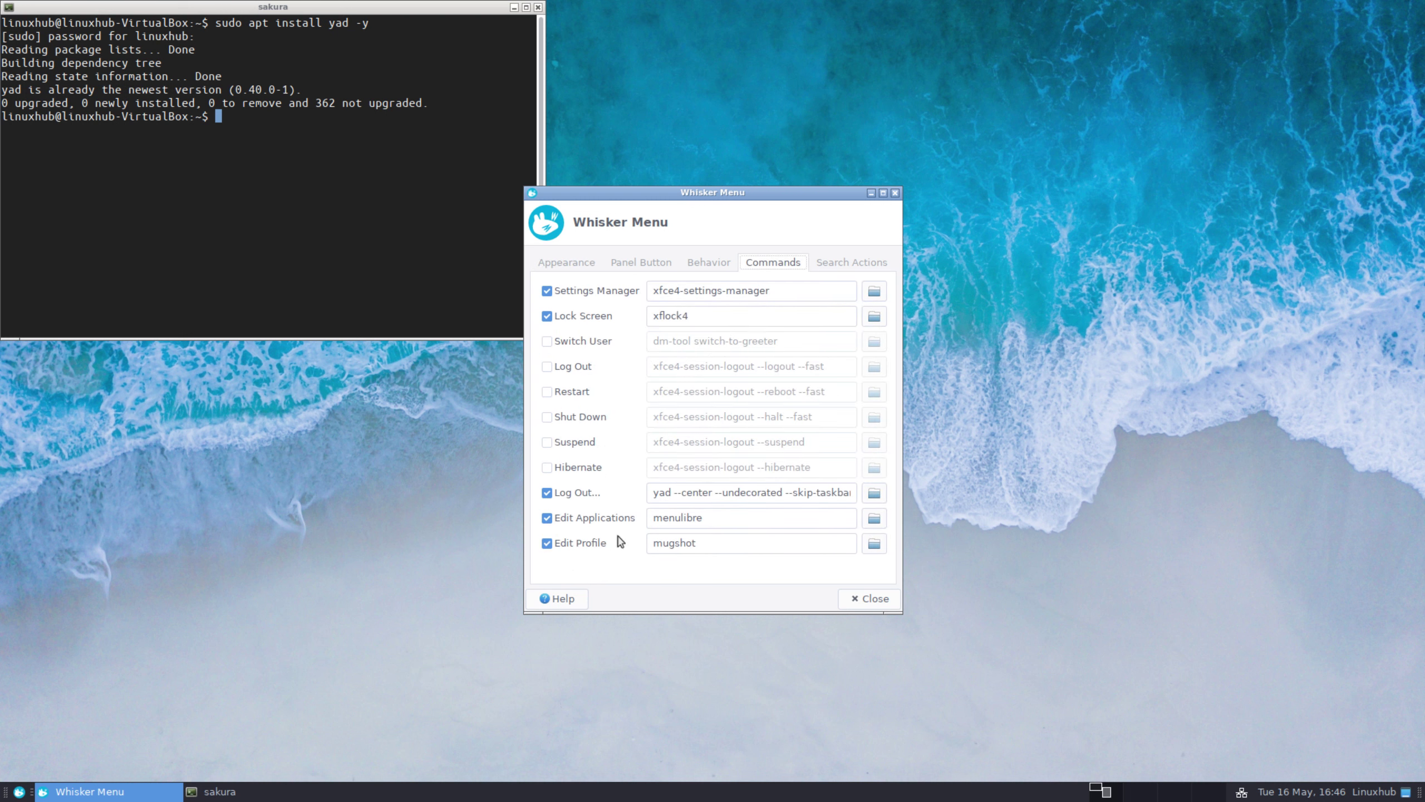
Step: Insert --timeout="5" --timeout-indicator="top" after --undecorated in the "Log Out..." command
{"action": "left_click", "coordinate": [782, 493]}
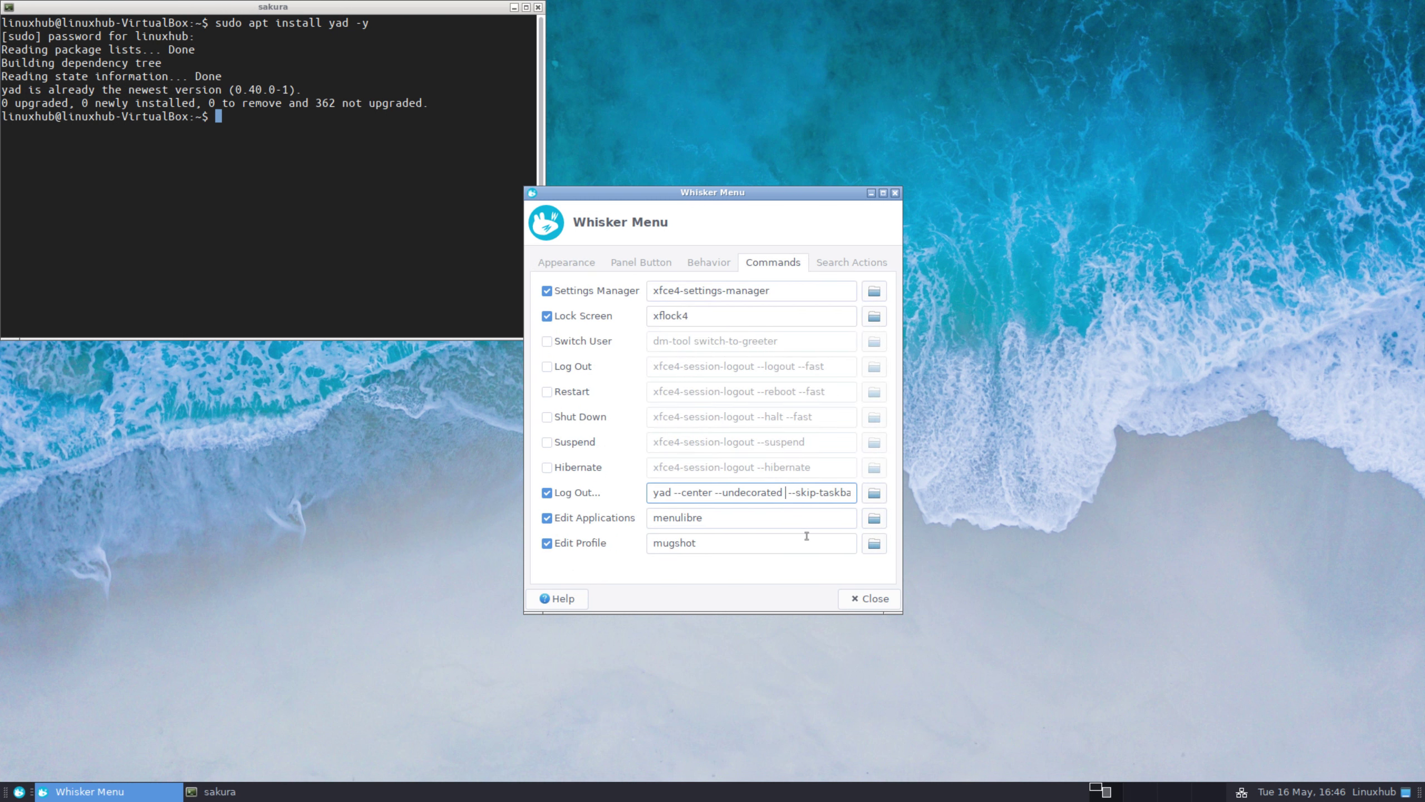
{"action": "type", "text": "--timeout="}
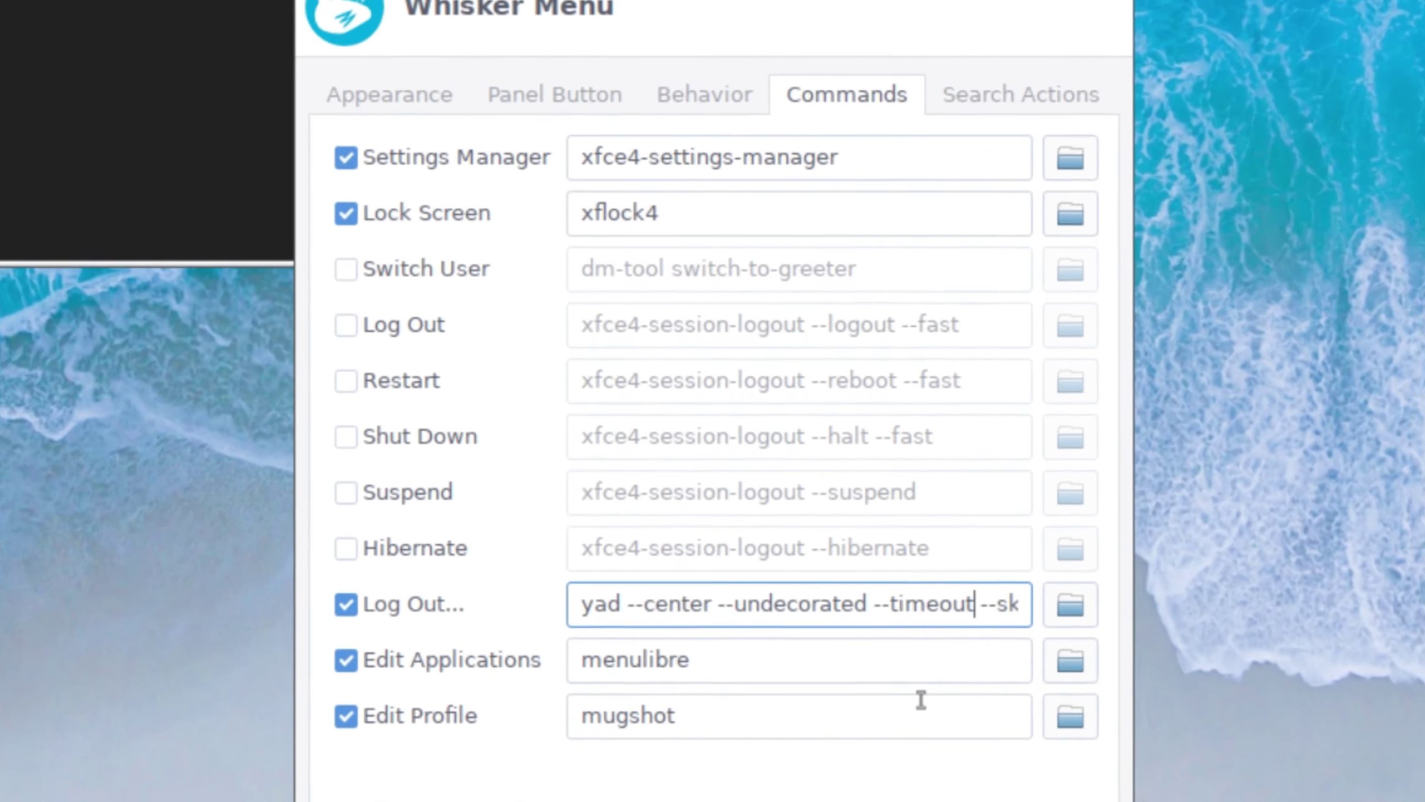
{"action": "type", "text": "\"5\""}
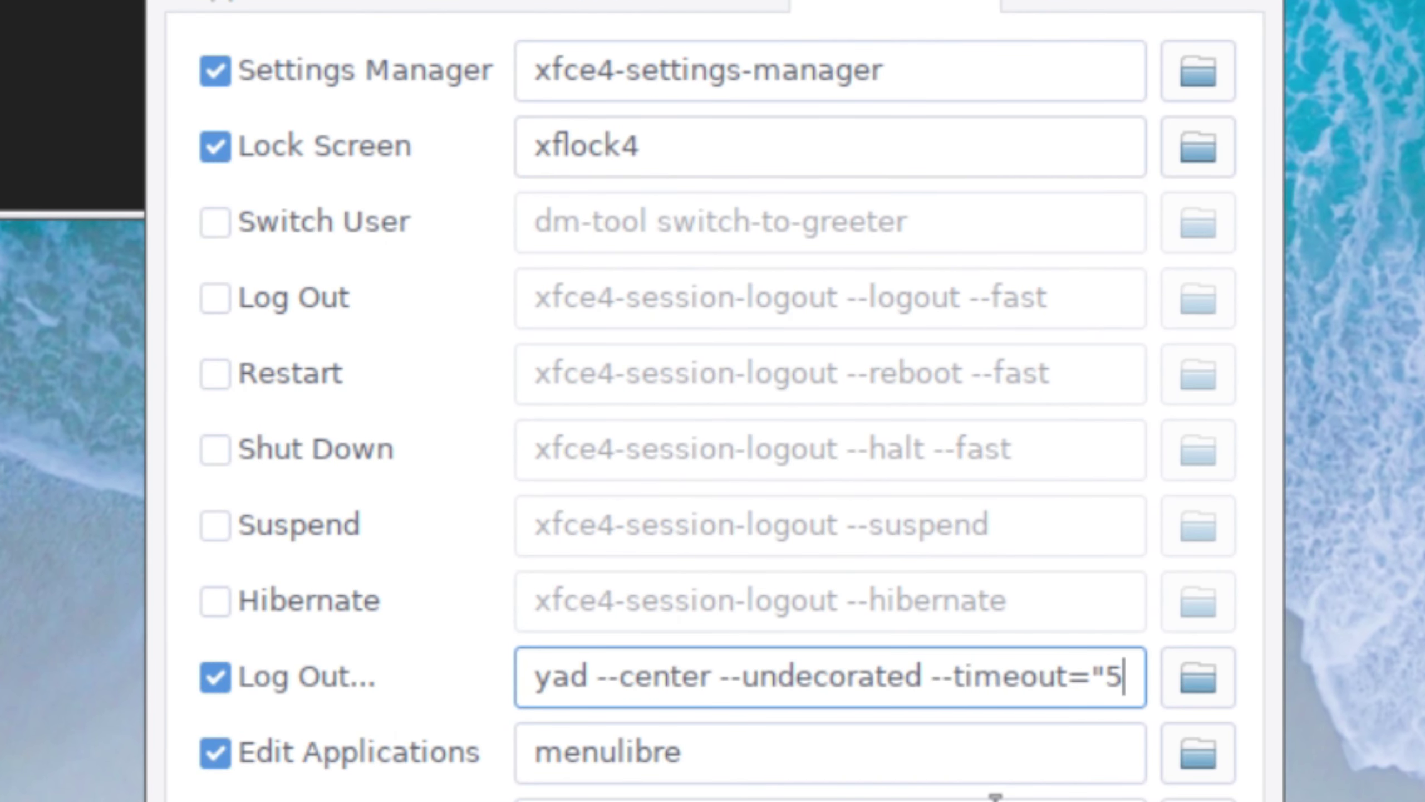
{"action": "type", "text": " --timeout"}
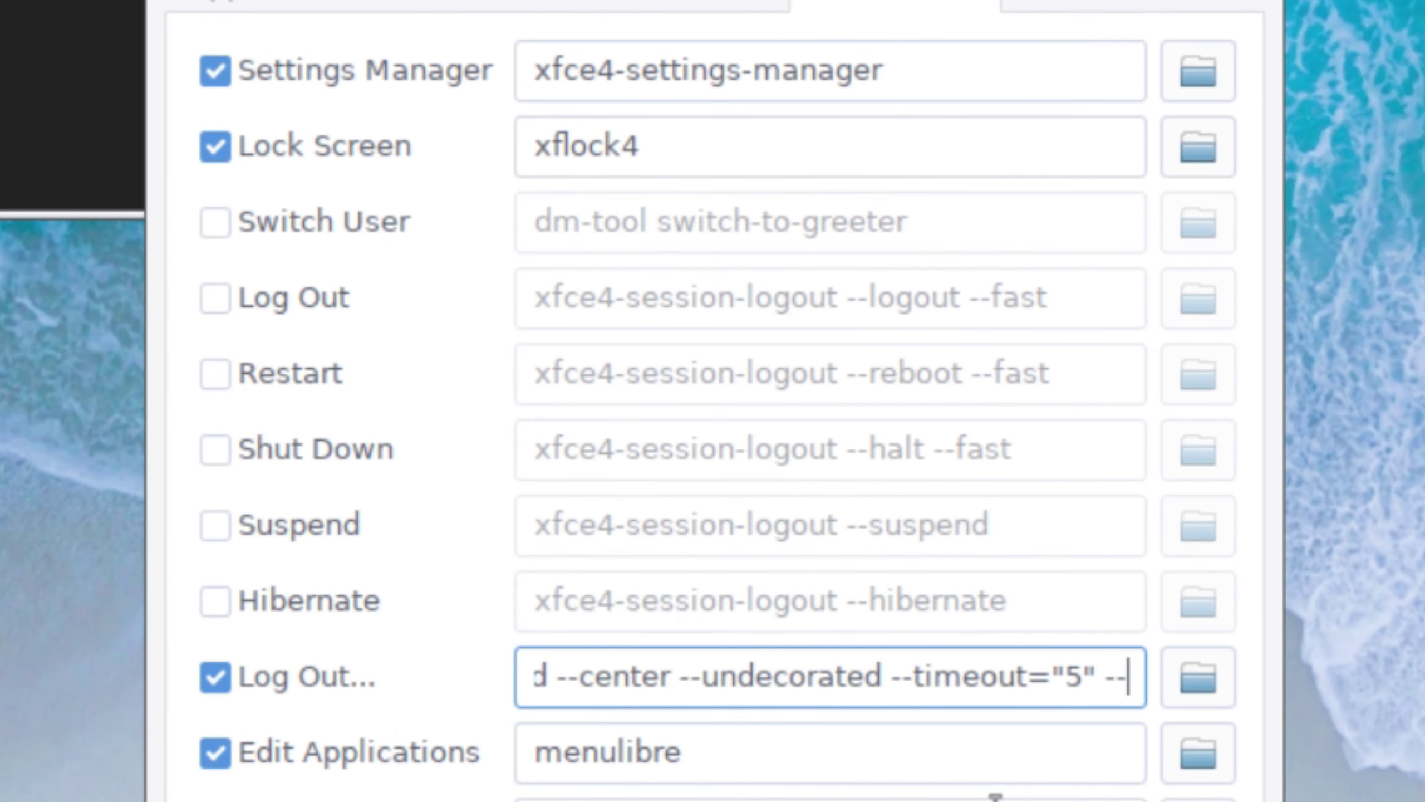
{"action": "type", "text": "-indicat"}
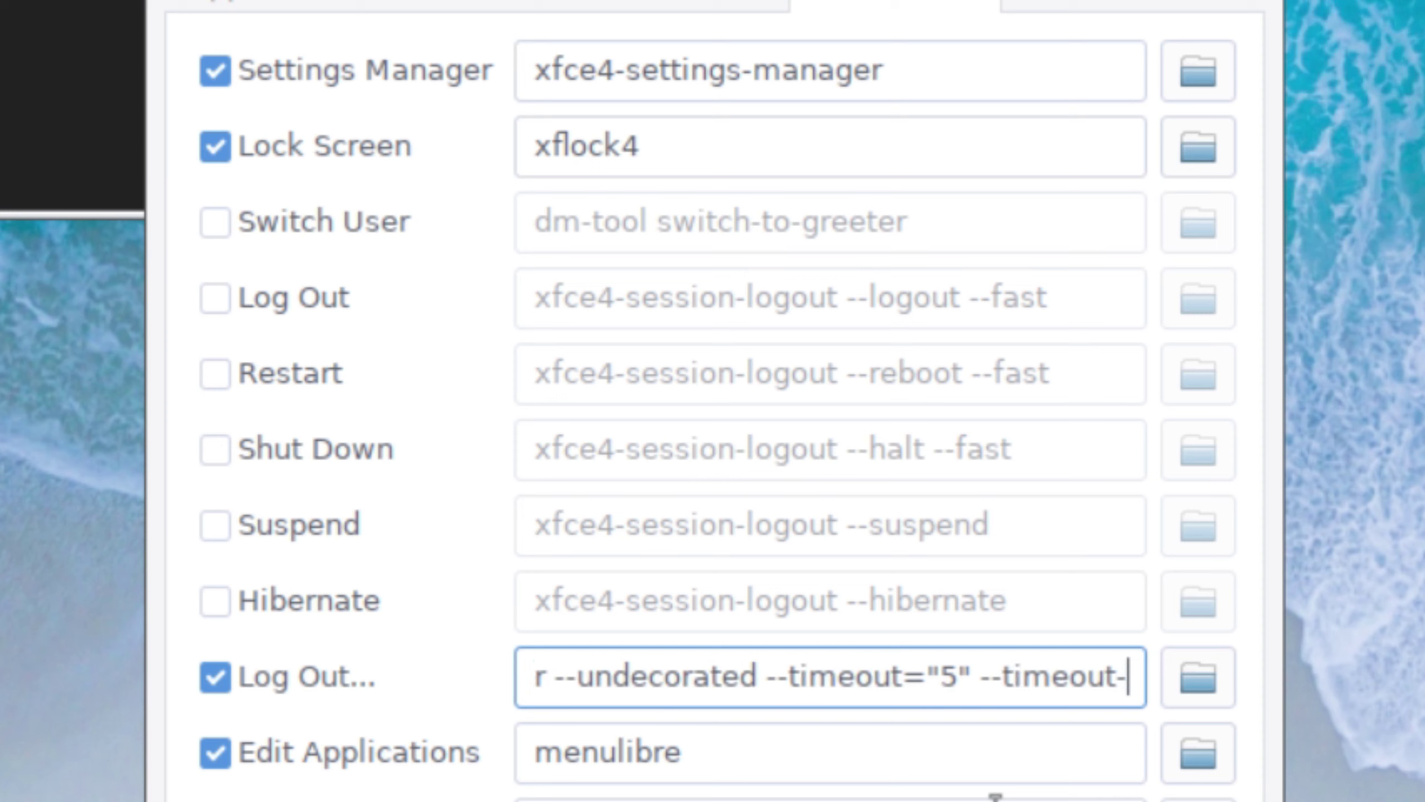
{"action": "type", "text": "o"}
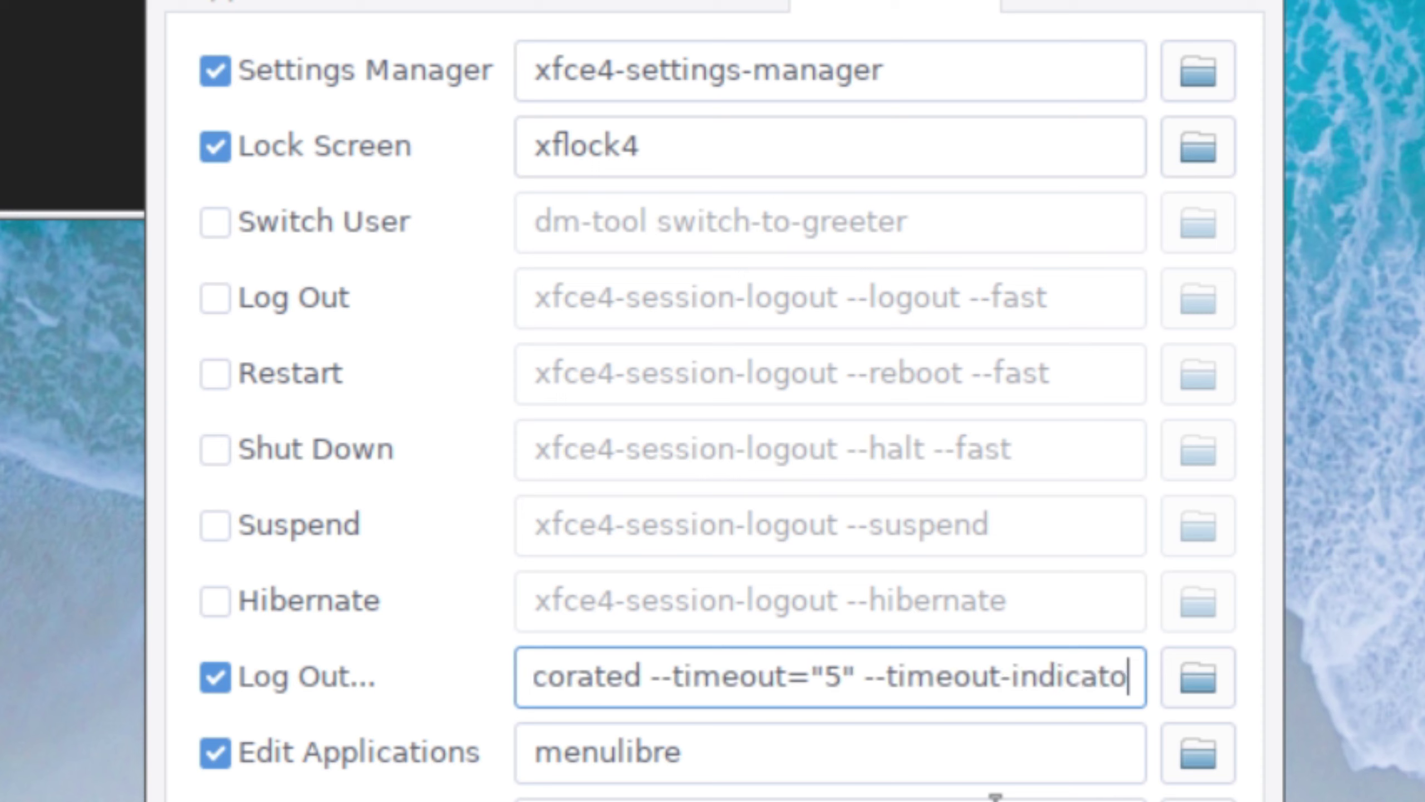
{"action": "type", "text": "r=\"top\""}
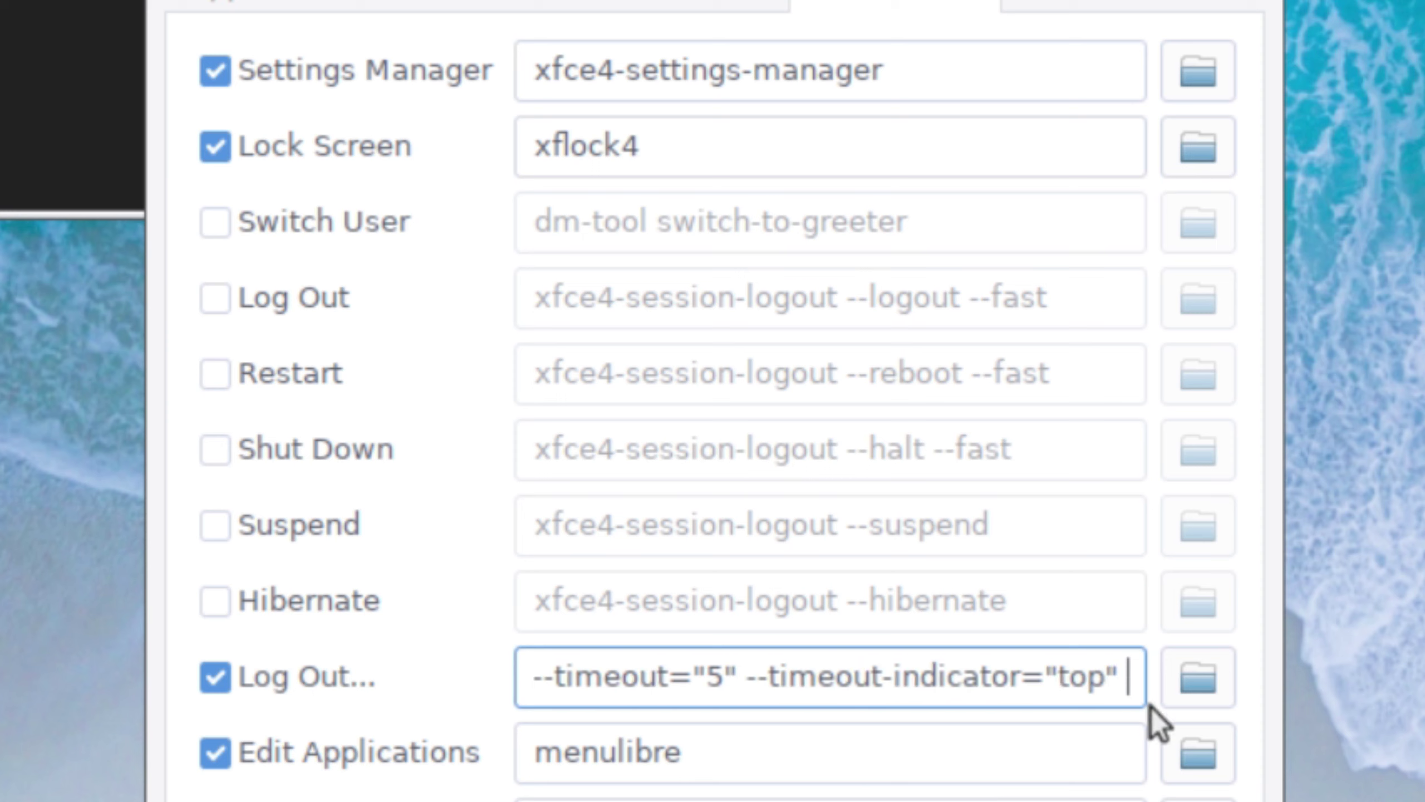
Step: Add a cancel button with --button="Cancel:1" after the timeout indicator option and close the Whisker Menu properties
{"action": "type", "text": " --button"}
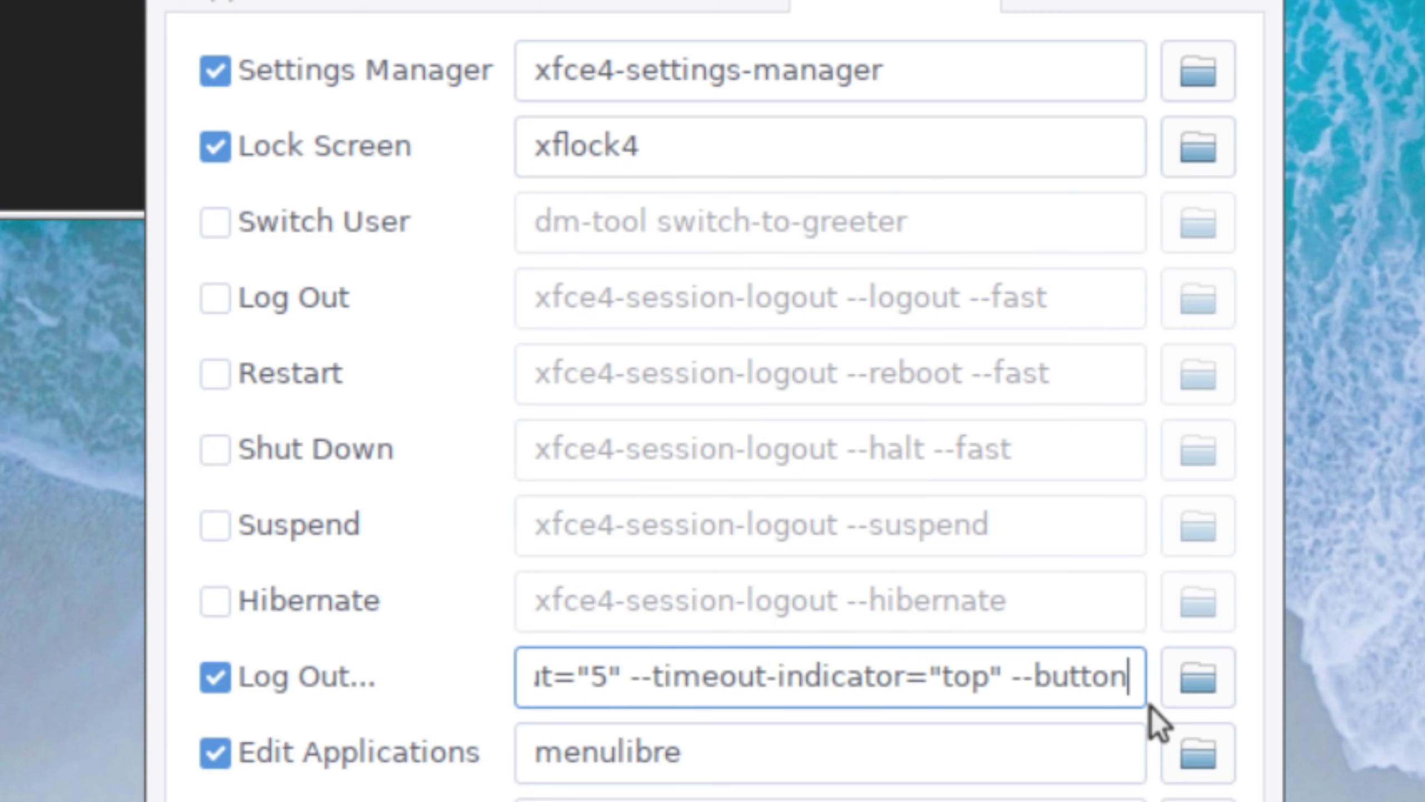
{"action": "type", "text": "=\"Cance"}
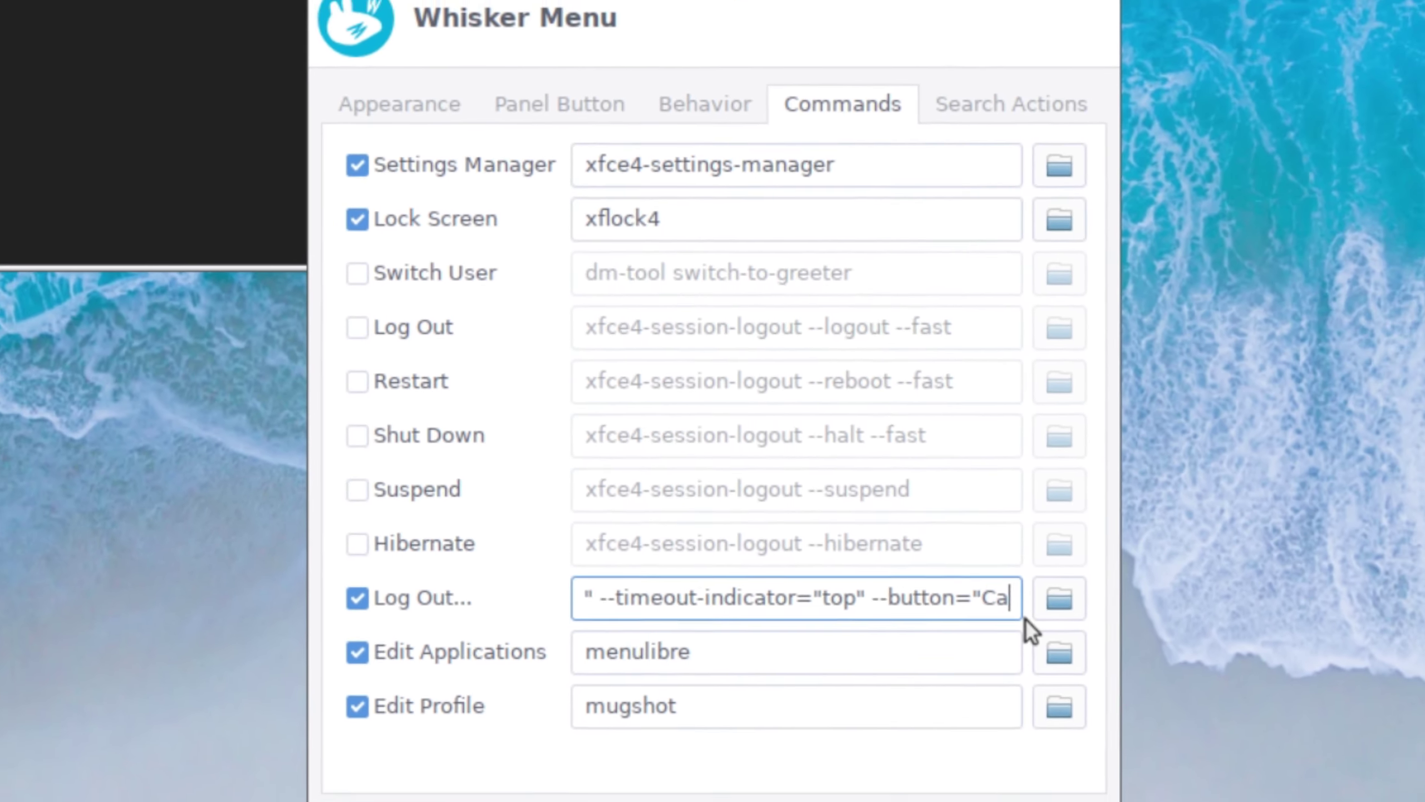
{"action": "type", "text": "l:1\""}
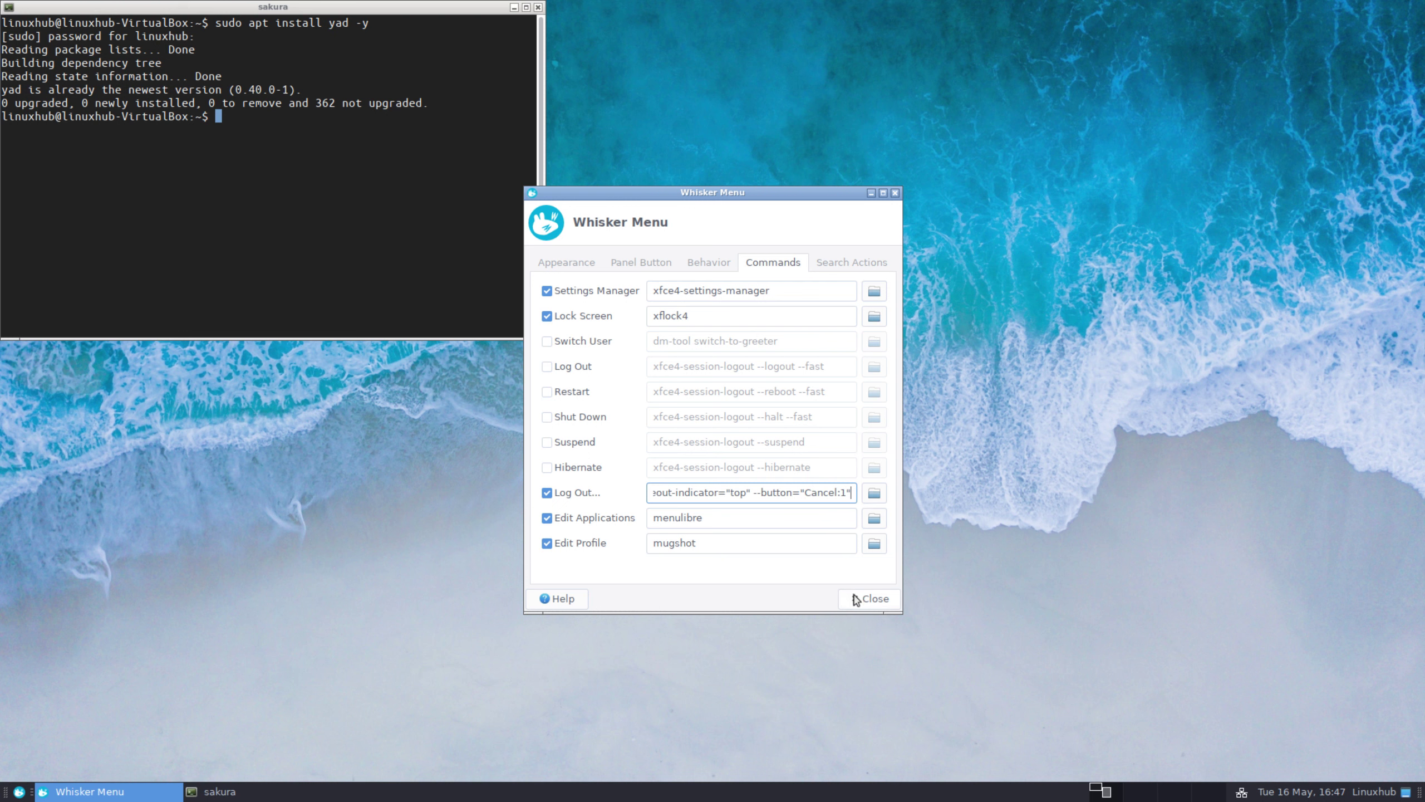
{"action": "left_click", "coordinate": [868, 599]}
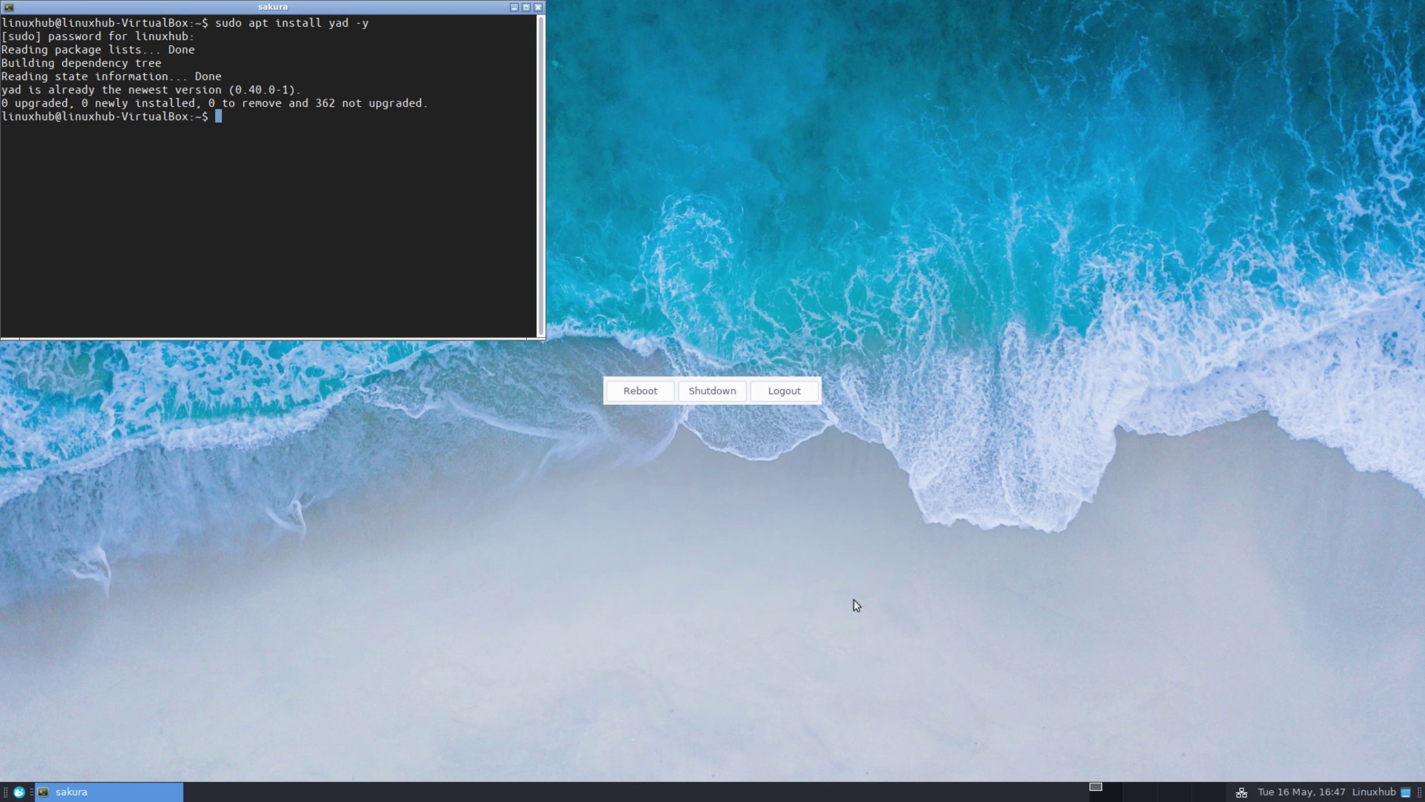
Step: Launch the dialog from the Whisker Menu, choose Reboot, and log back in with the account password
{"action": "left_click", "coordinate": [18, 791]}
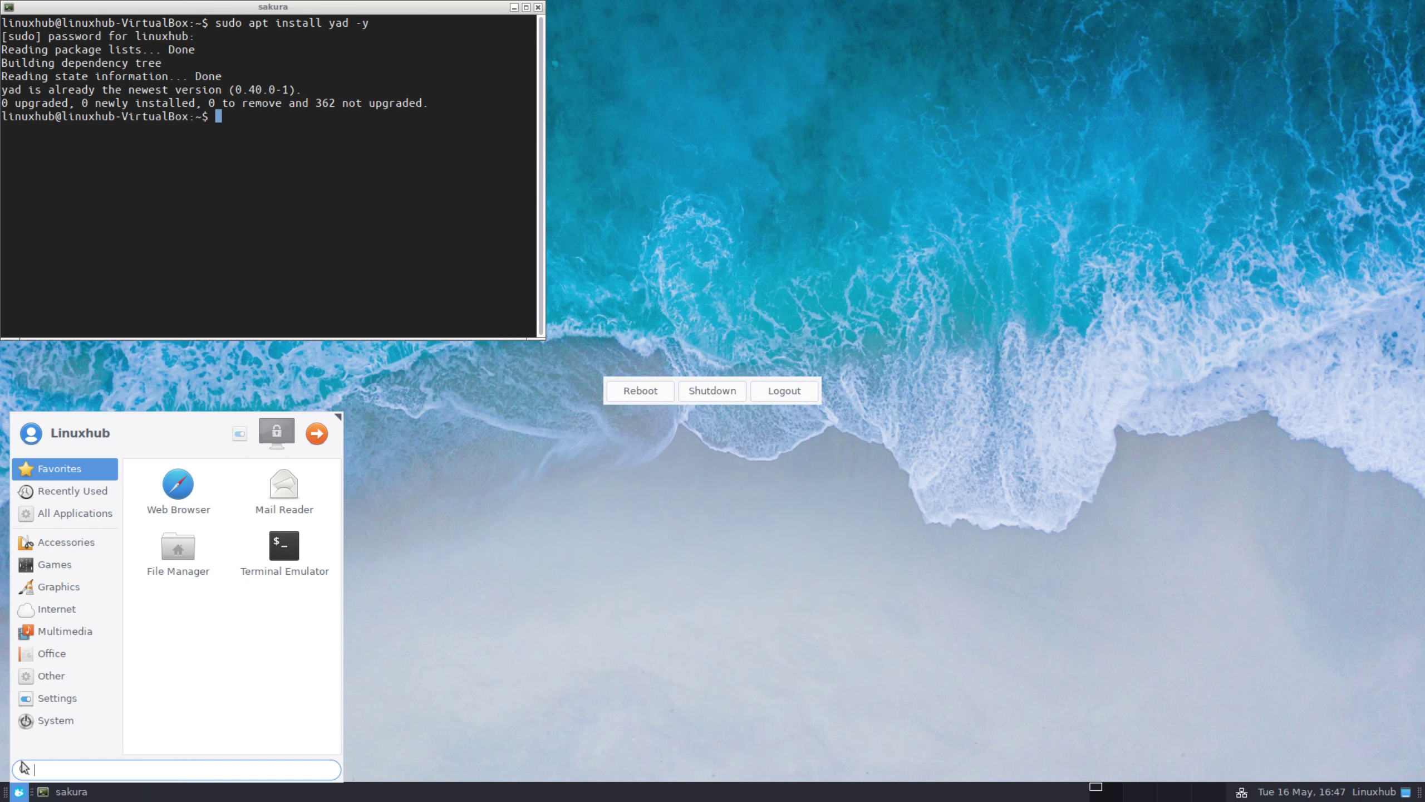
{"action": "left_click", "coordinate": [316, 433]}
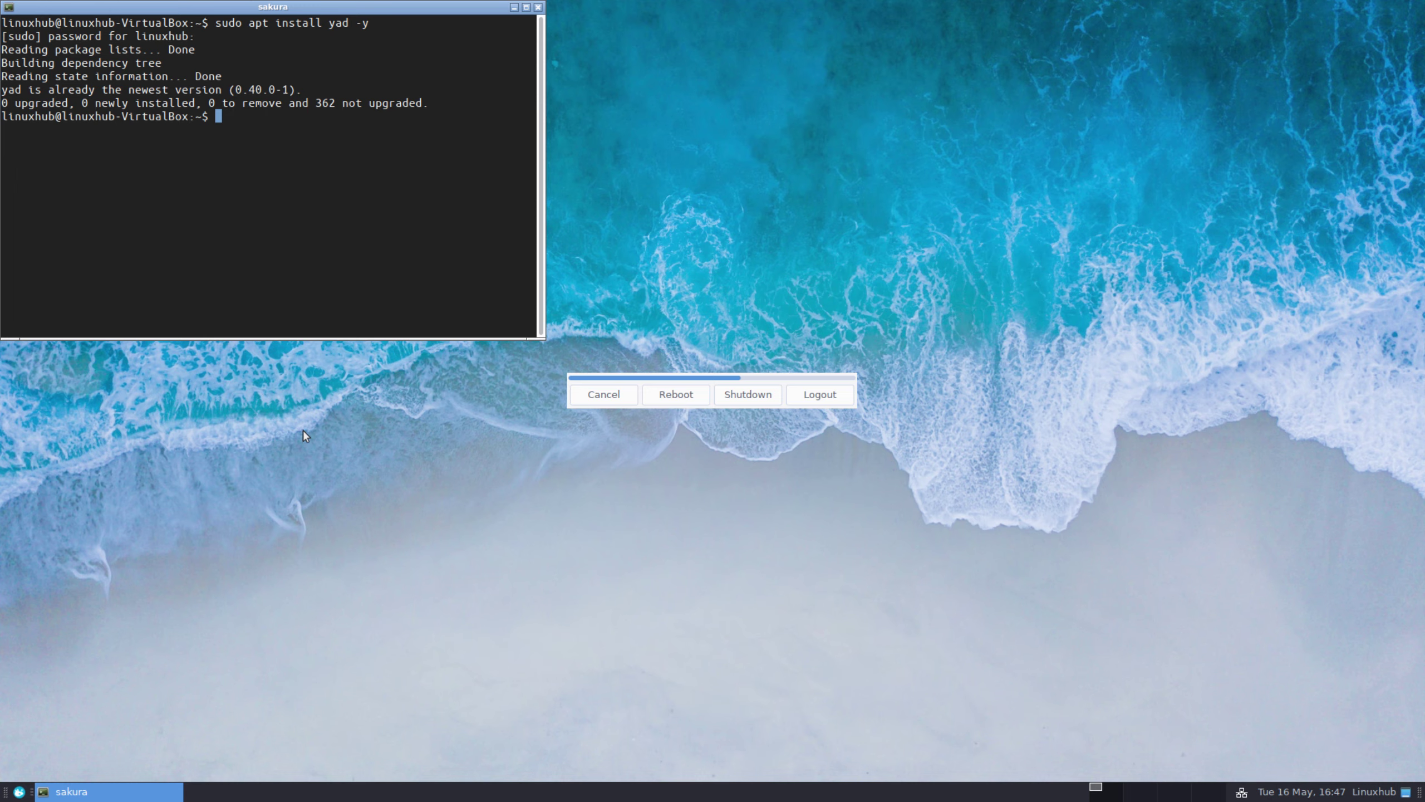
{"action": "left_click", "coordinate": [667, 396]}
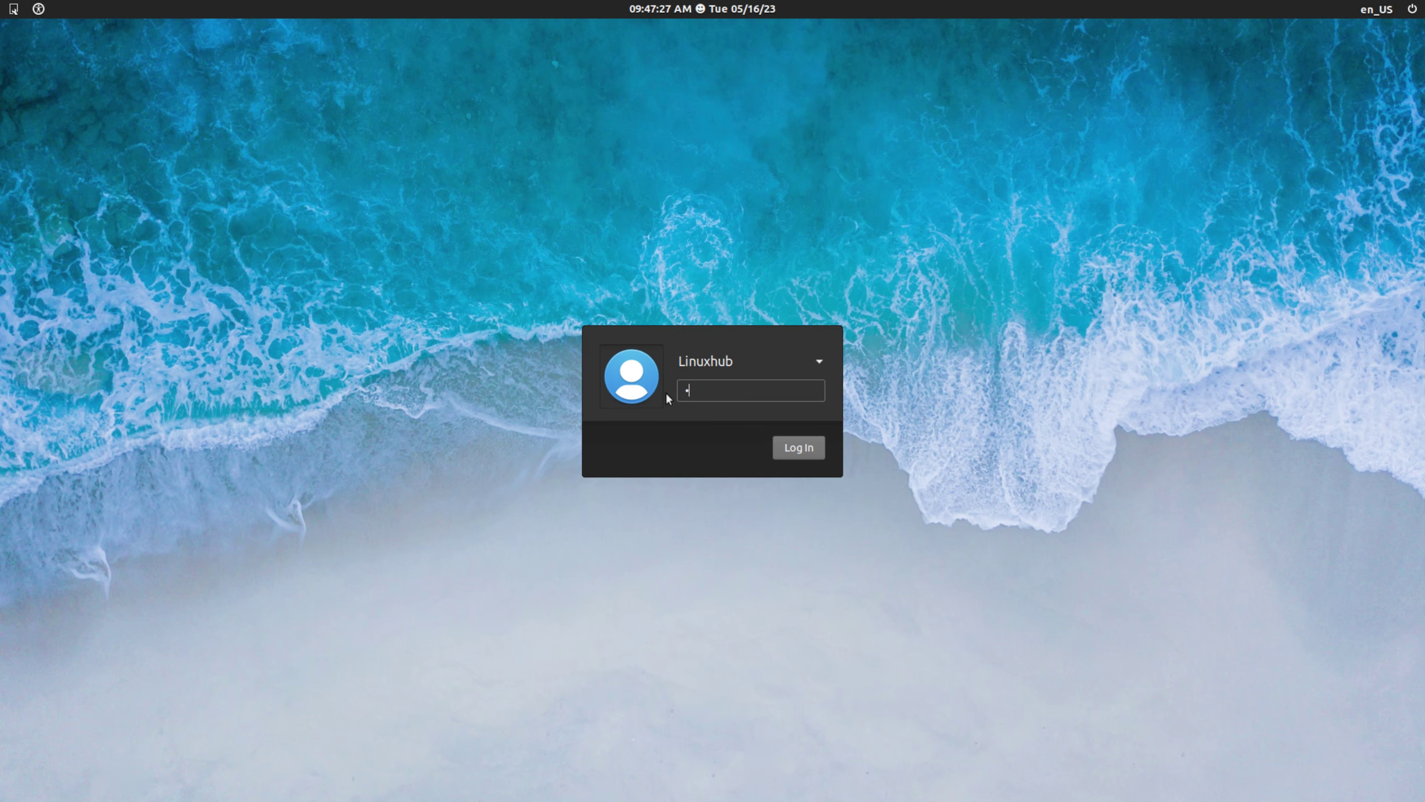
{"action": "key", "text": "Return"}
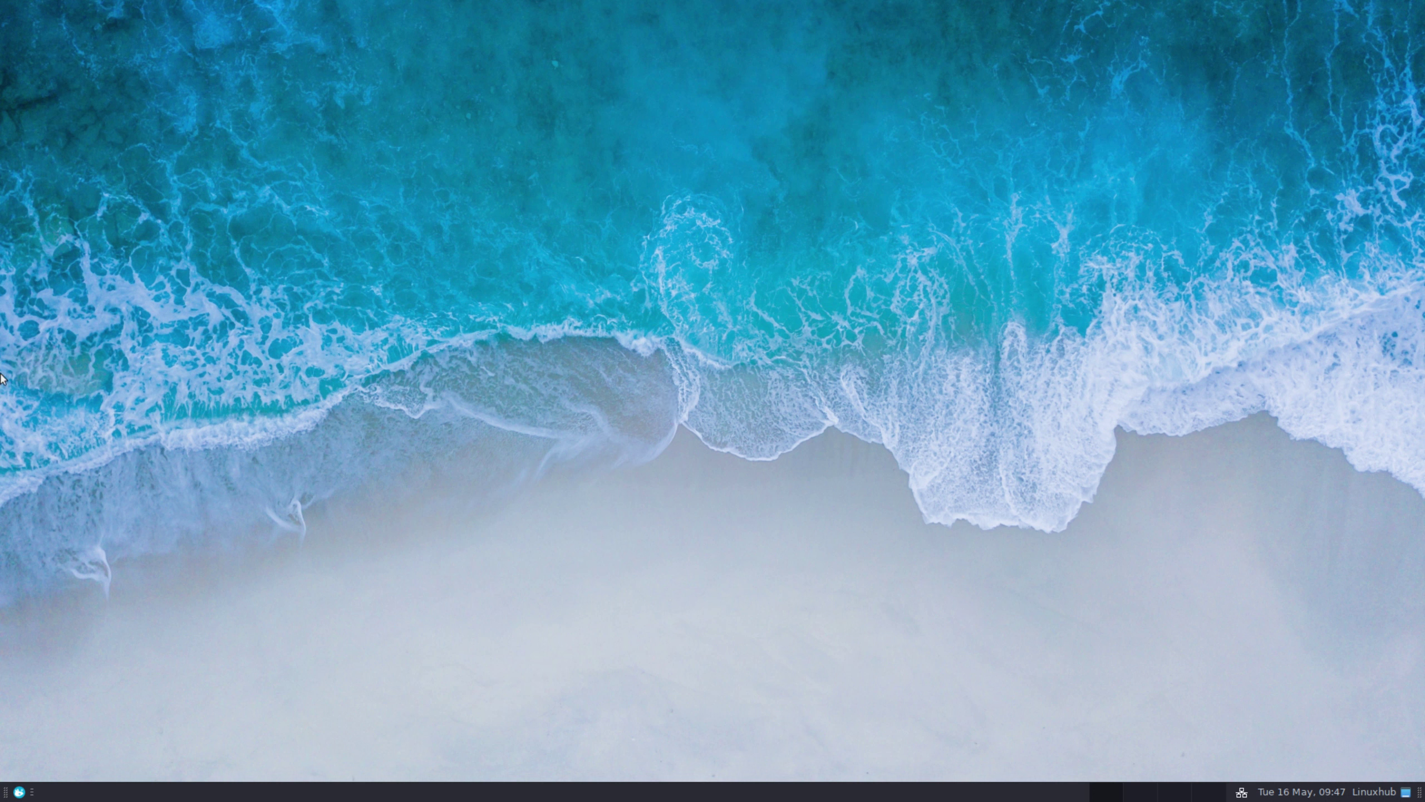
Step: Launch the logout dialog from the Whisker Menu again in the new session
{"action": "right_click", "coordinate": [637, 446]}
{"action": "left_click", "coordinate": [441, 457]}
{"action": "left_click", "coordinate": [19, 792]}
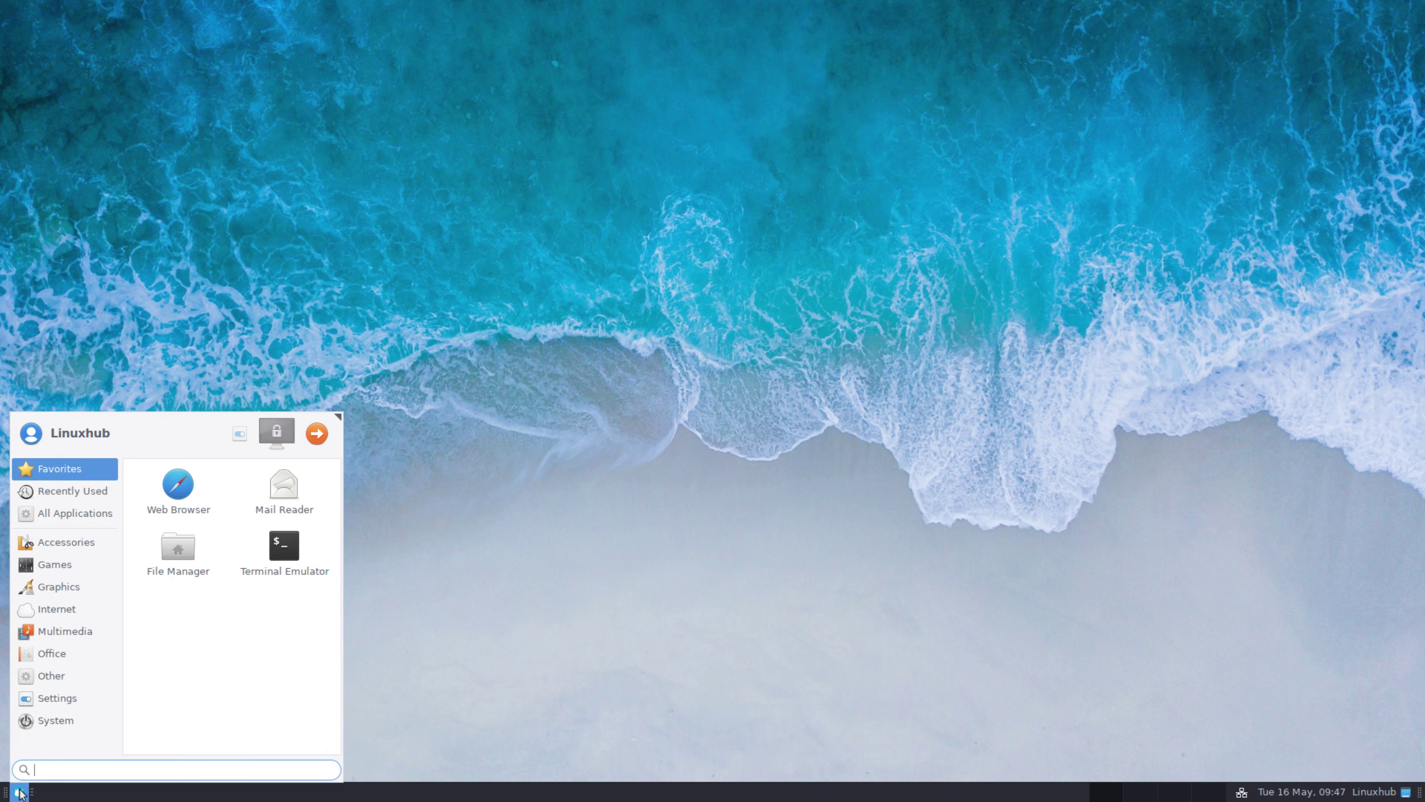
{"action": "left_click", "coordinate": [318, 434]}
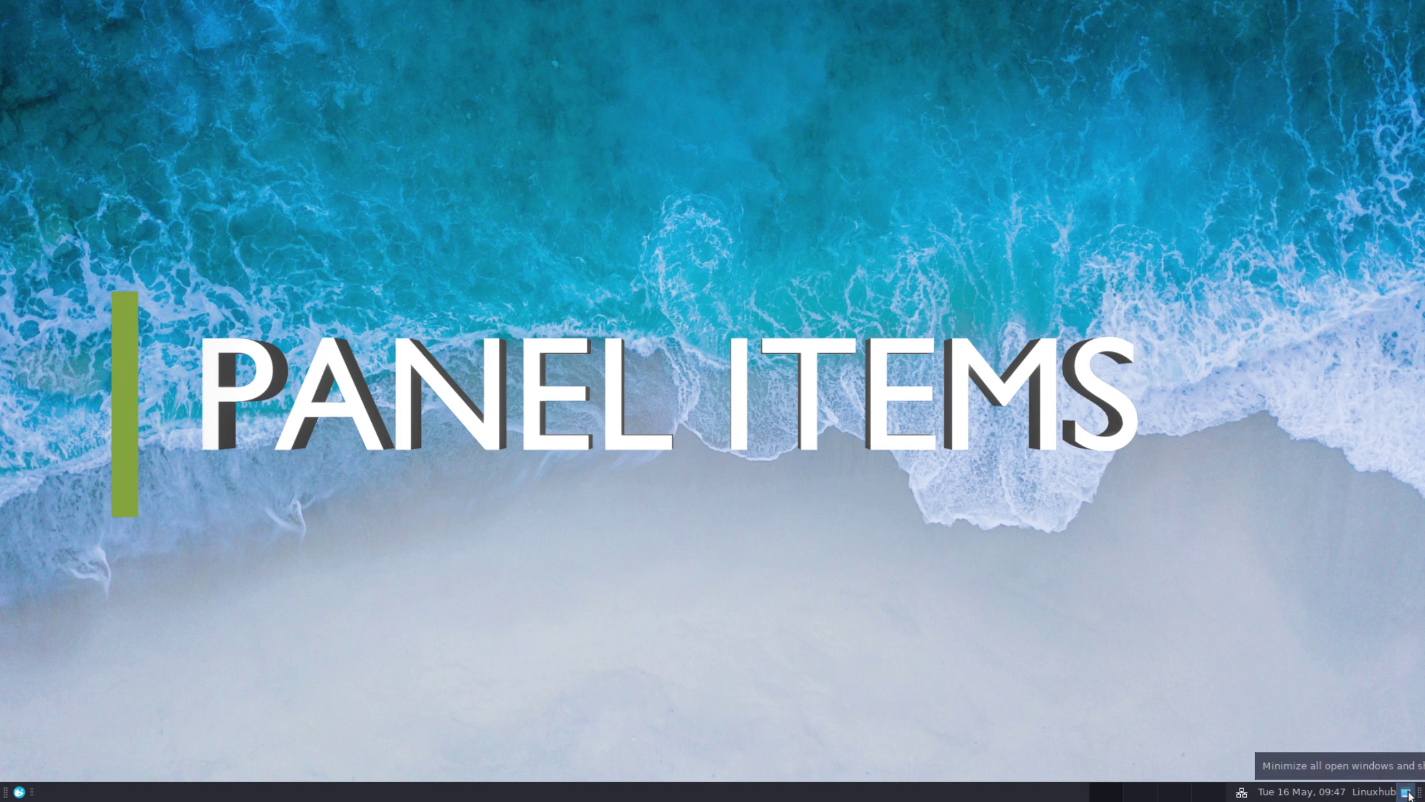
Step: Check the panel items by opening the user actions menu, the clock's calendar and the network indicator
{"action": "left_click", "coordinate": [1375, 793]}
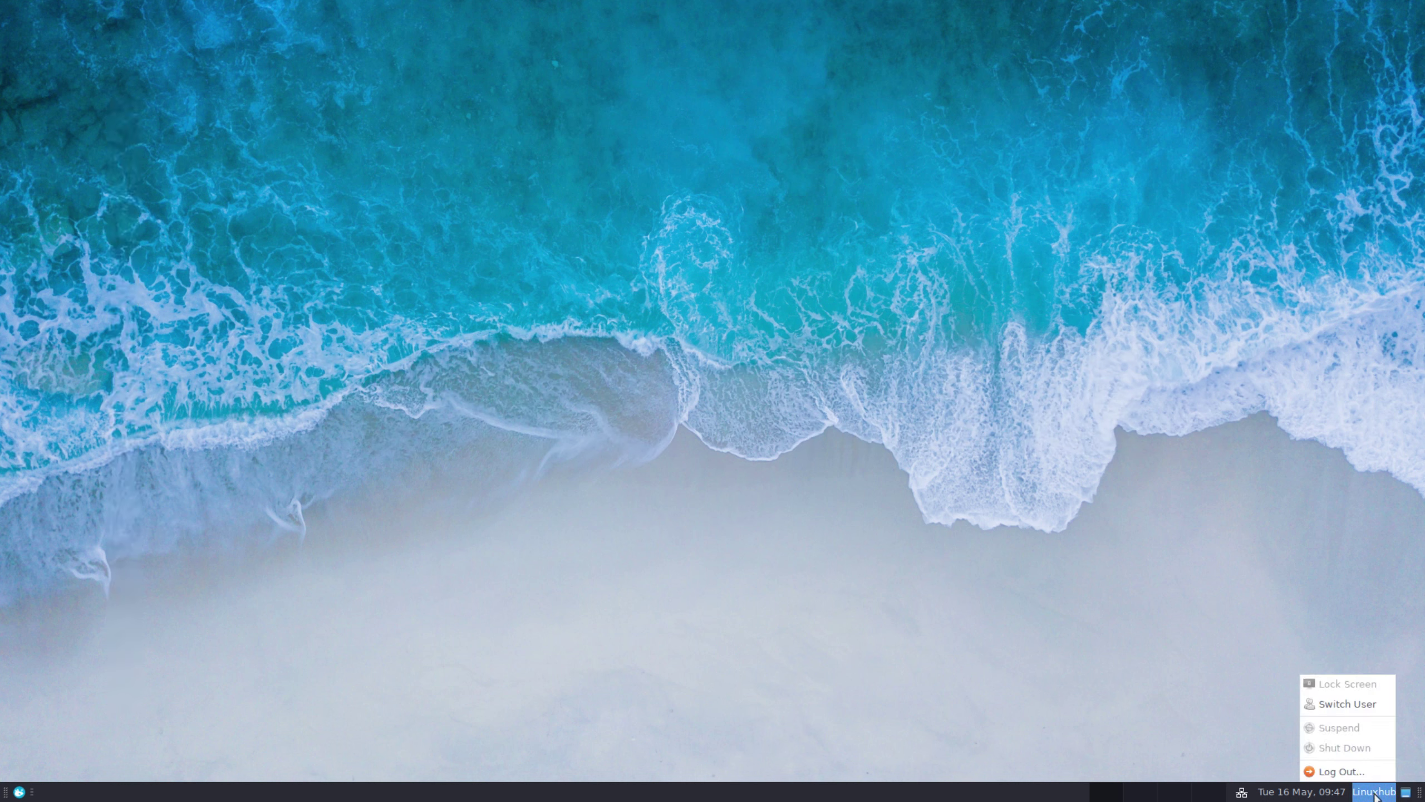
{"action": "left_click", "coordinate": [1375, 793]}
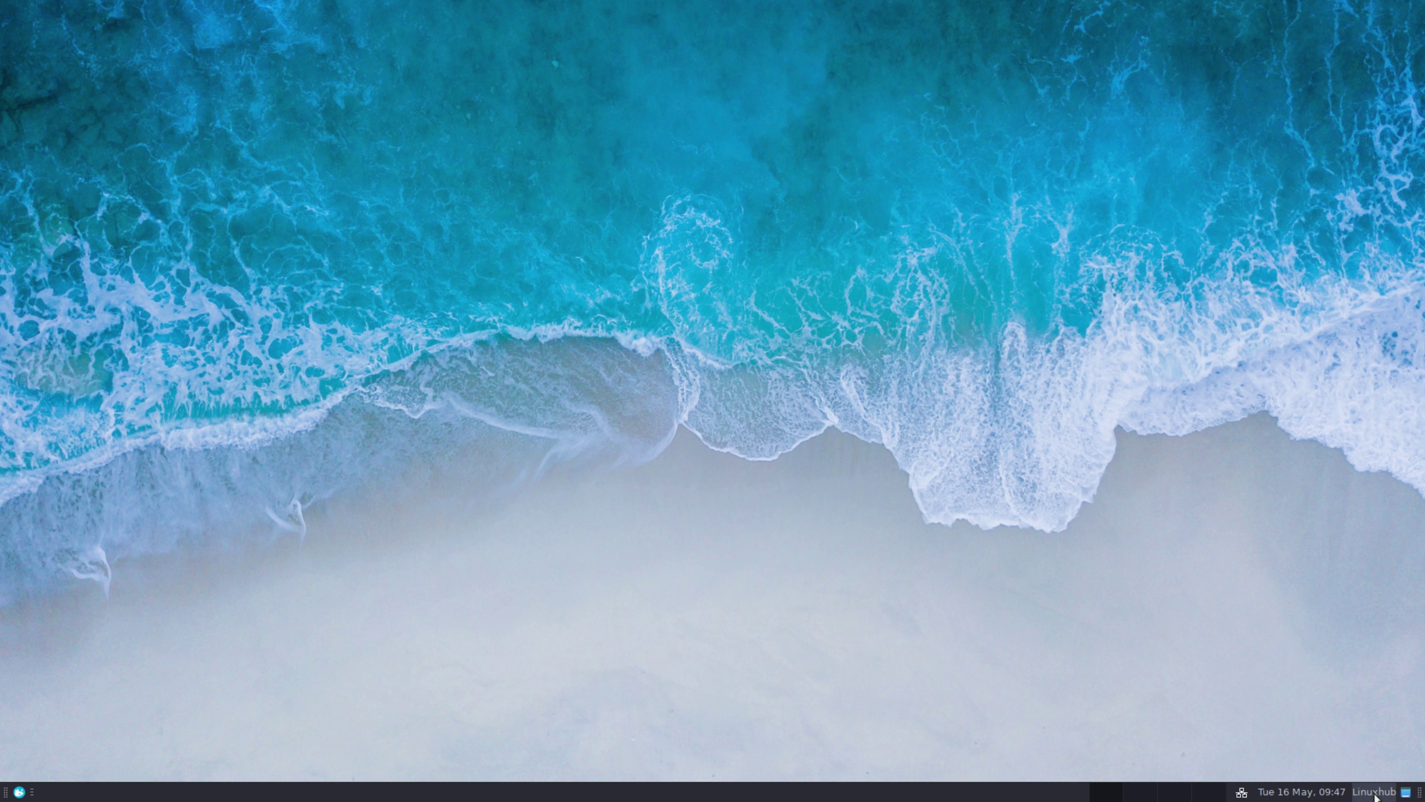
{"action": "left_click", "coordinate": [1335, 794]}
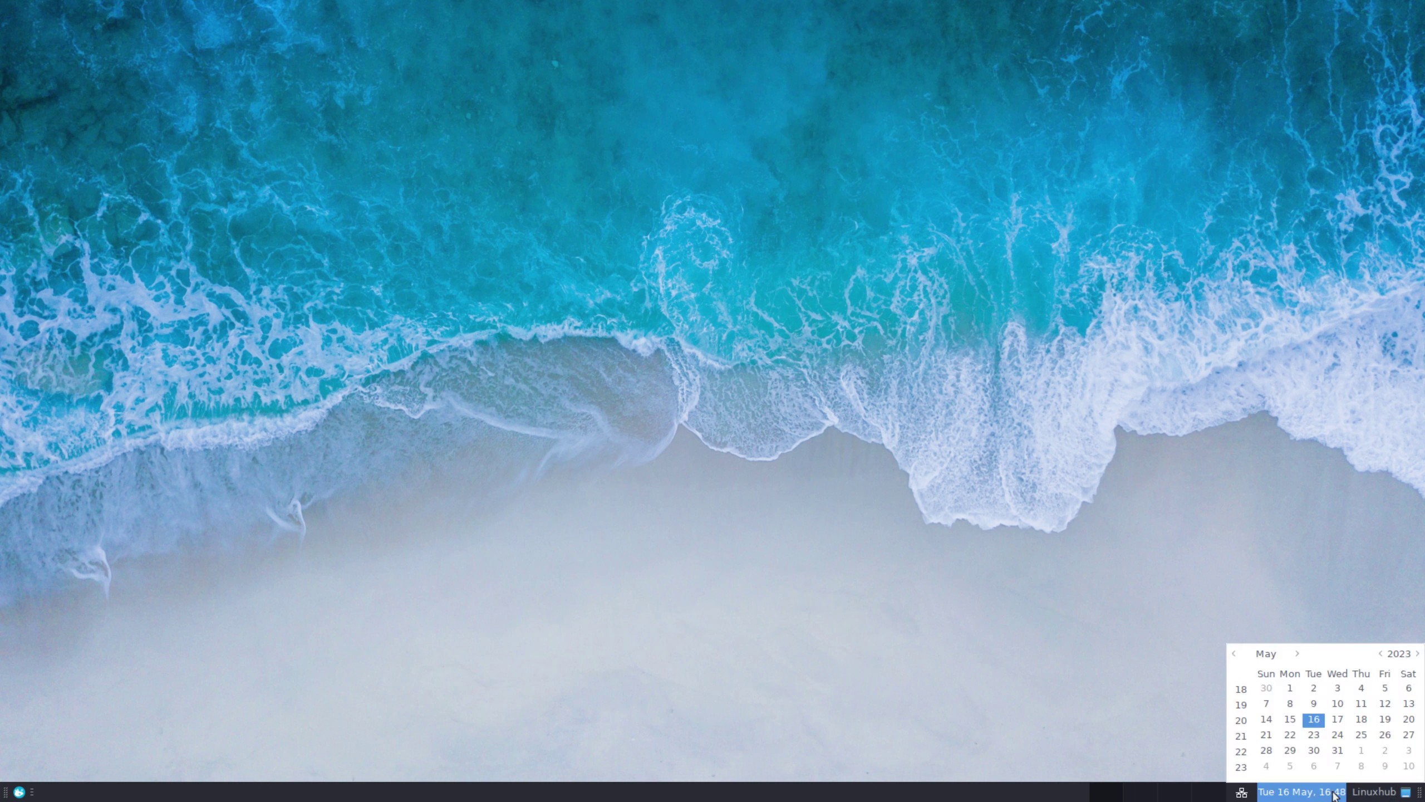
{"action": "left_click", "coordinate": [1060, 725]}
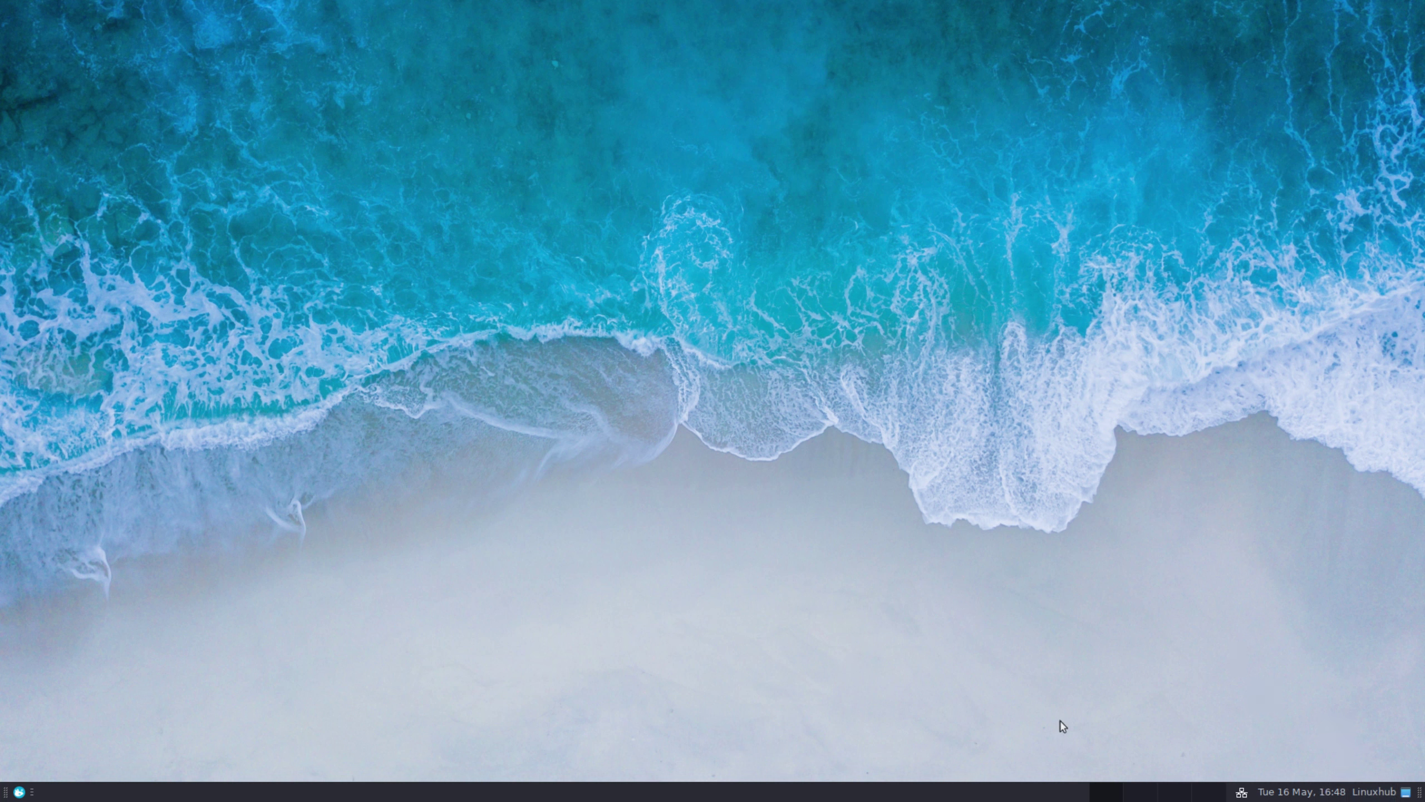
{"action": "left_click", "coordinate": [1241, 793]}
{"action": "left_click", "coordinate": [1126, 713]}
Step: Browse the installed applications in the Whisker Menu's Accessories, Games, Graphics, Internet, Multimedia and Office categories
{"action": "left_click", "coordinate": [20, 792]}
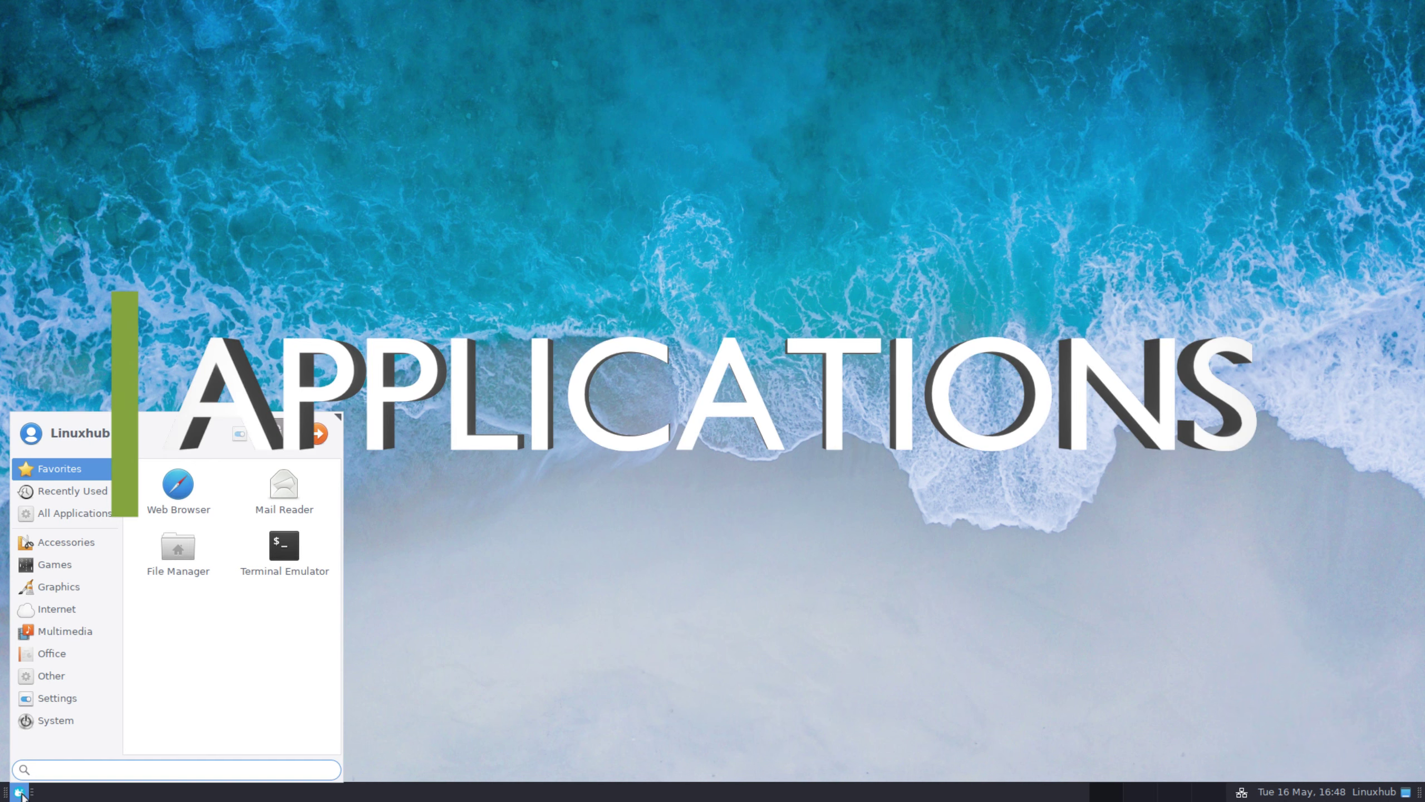
{"action": "left_click", "coordinate": [73, 539]}
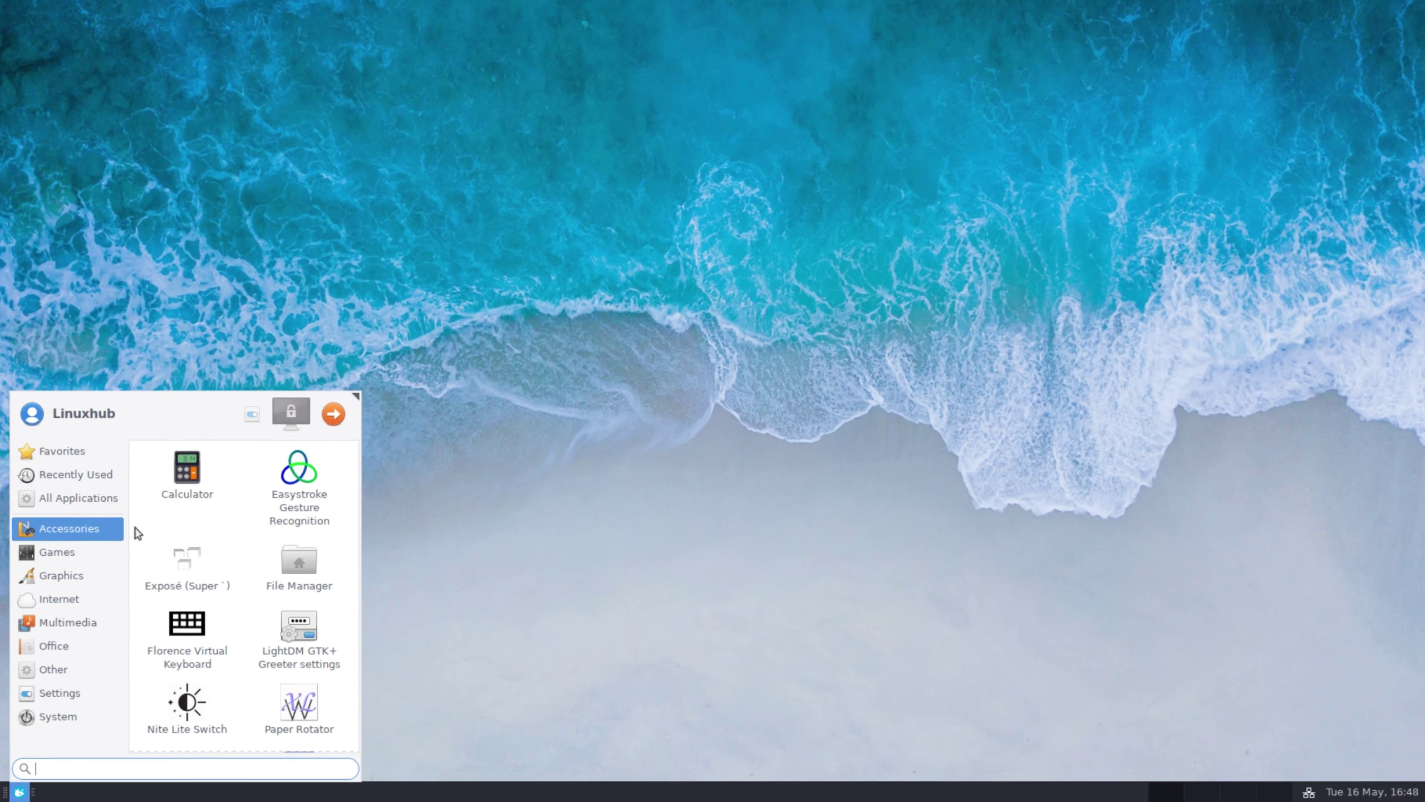
{"action": "scroll", "coordinate": [239, 581], "scroll_direction": "down", "scroll_amount": 3}
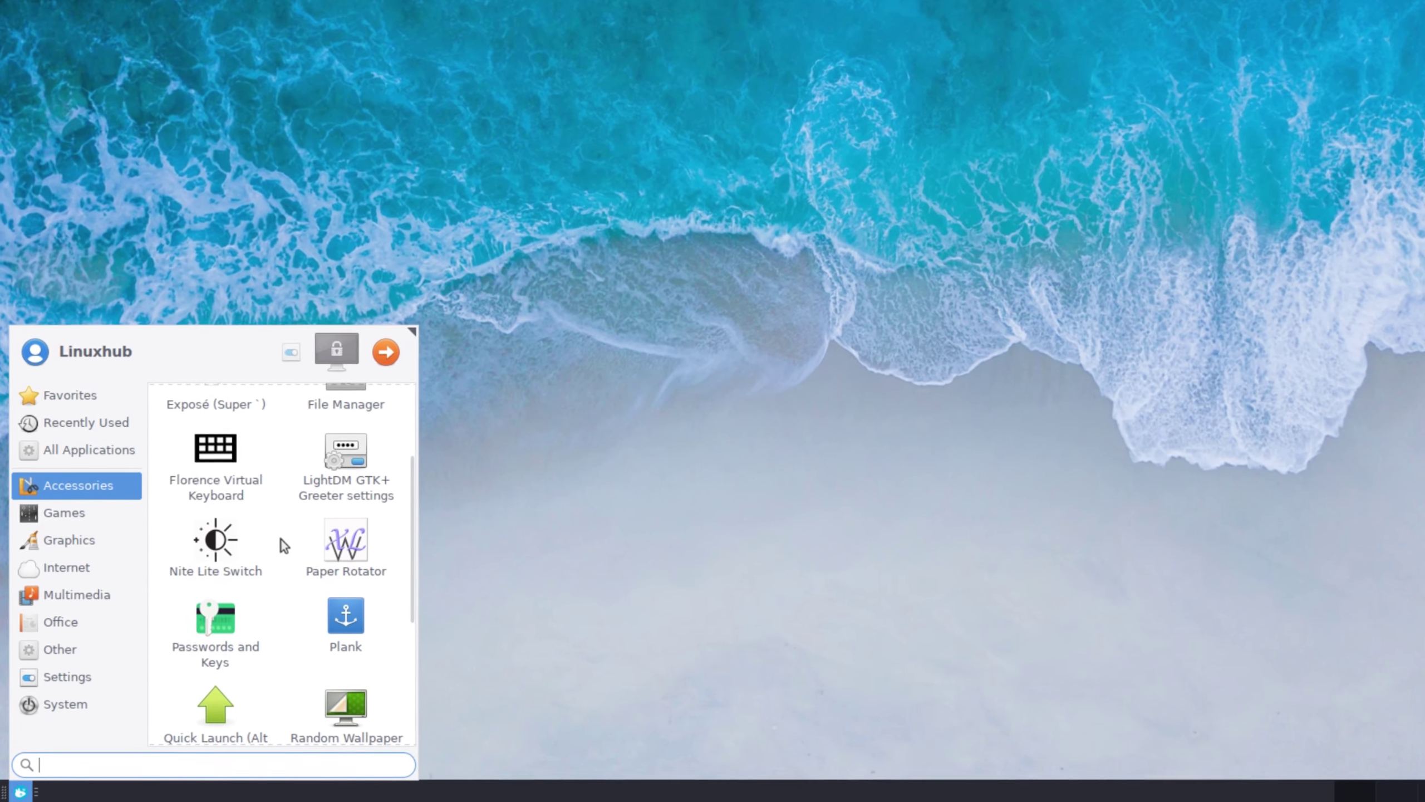
{"action": "scroll", "coordinate": [273, 548], "scroll_direction": "down", "scroll_amount": 5}
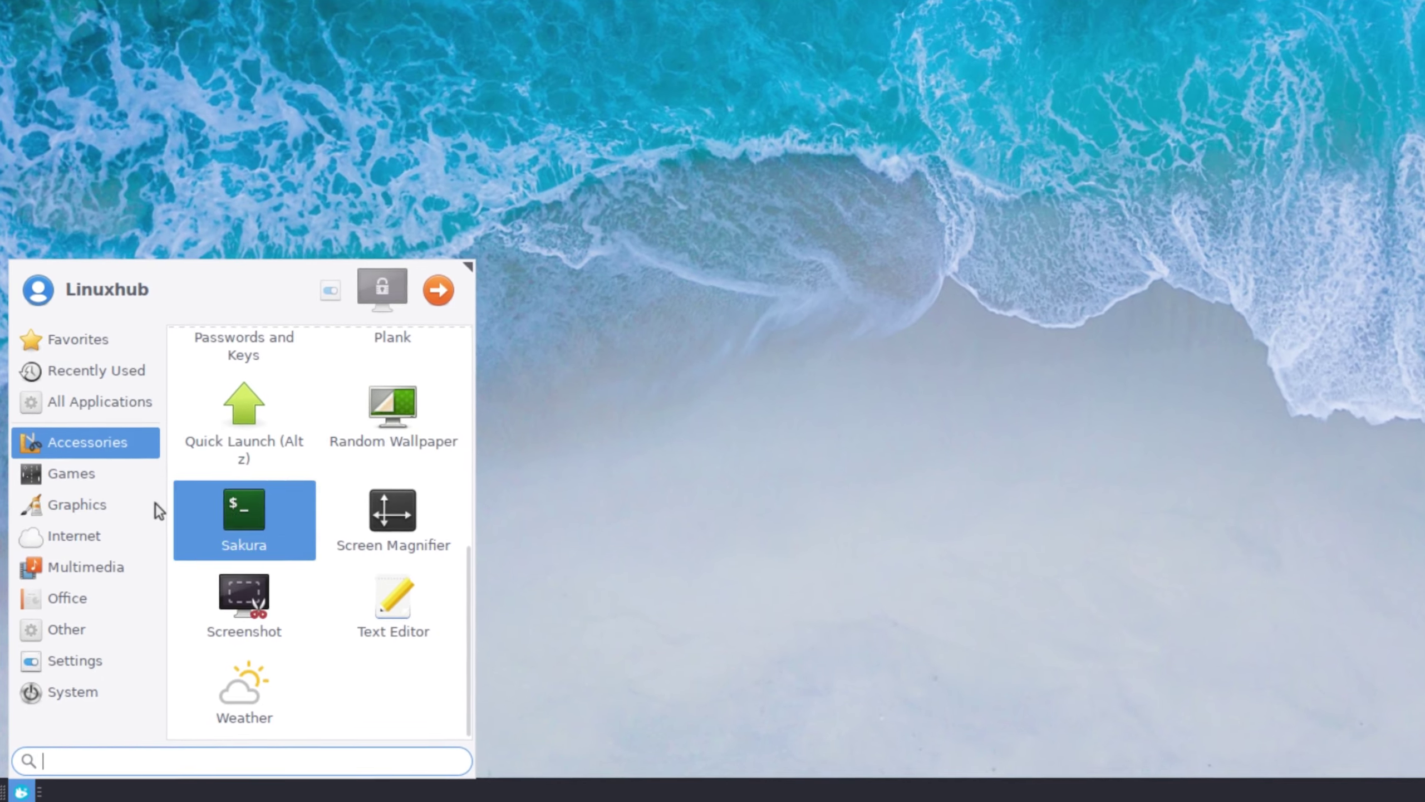
{"action": "left_click", "coordinate": [71, 482]}
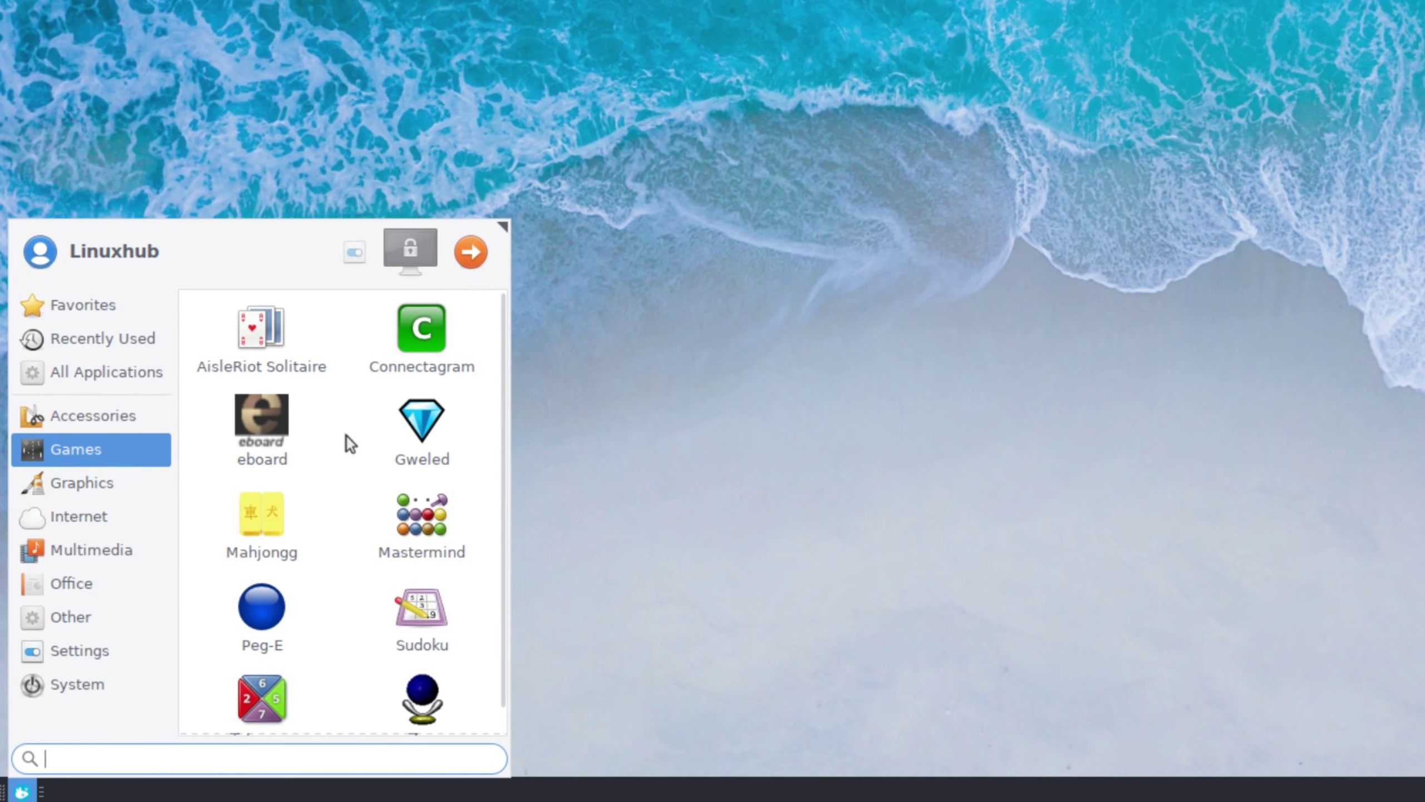
{"action": "scroll", "coordinate": [346, 443], "scroll_direction": "down", "scroll_amount": 1}
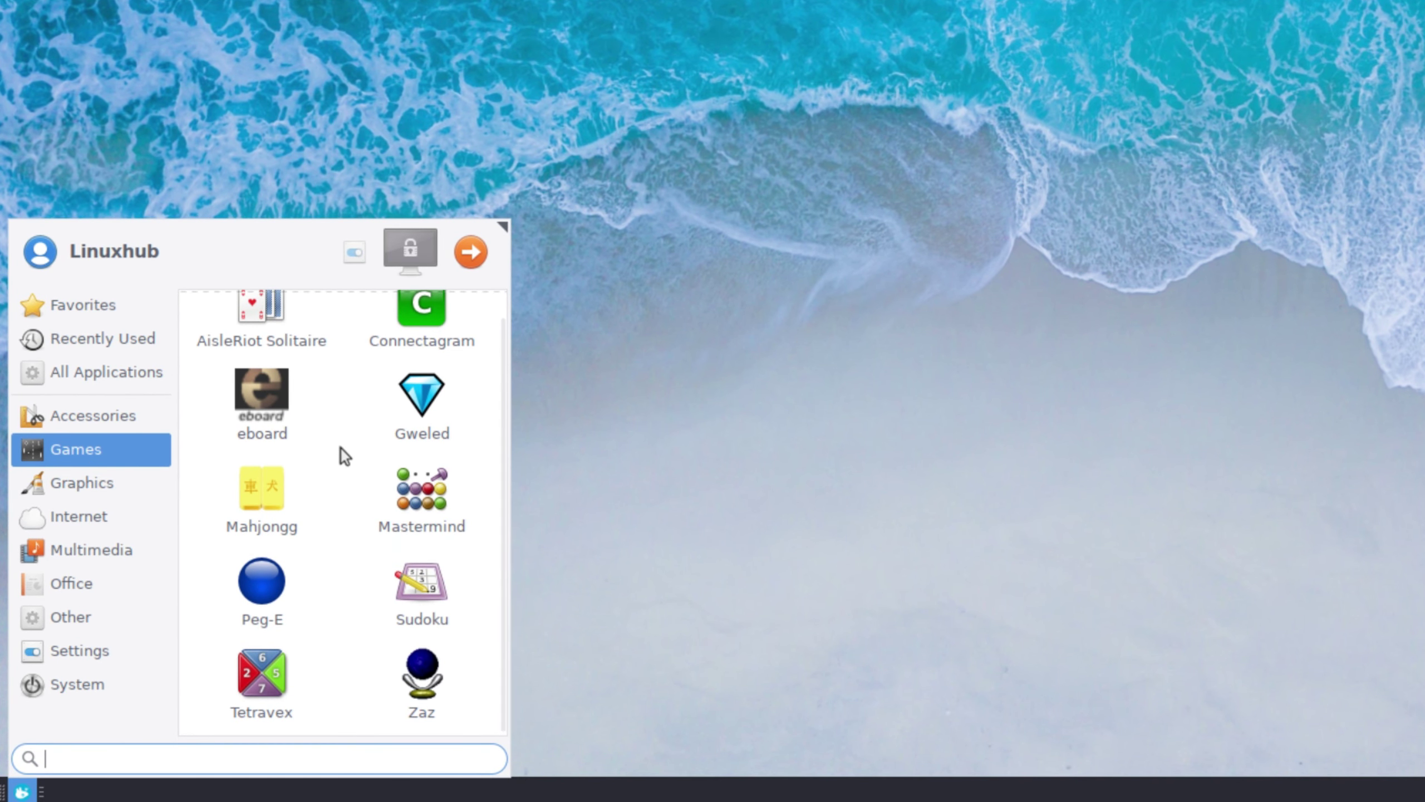
{"action": "left_click", "coordinate": [62, 490]}
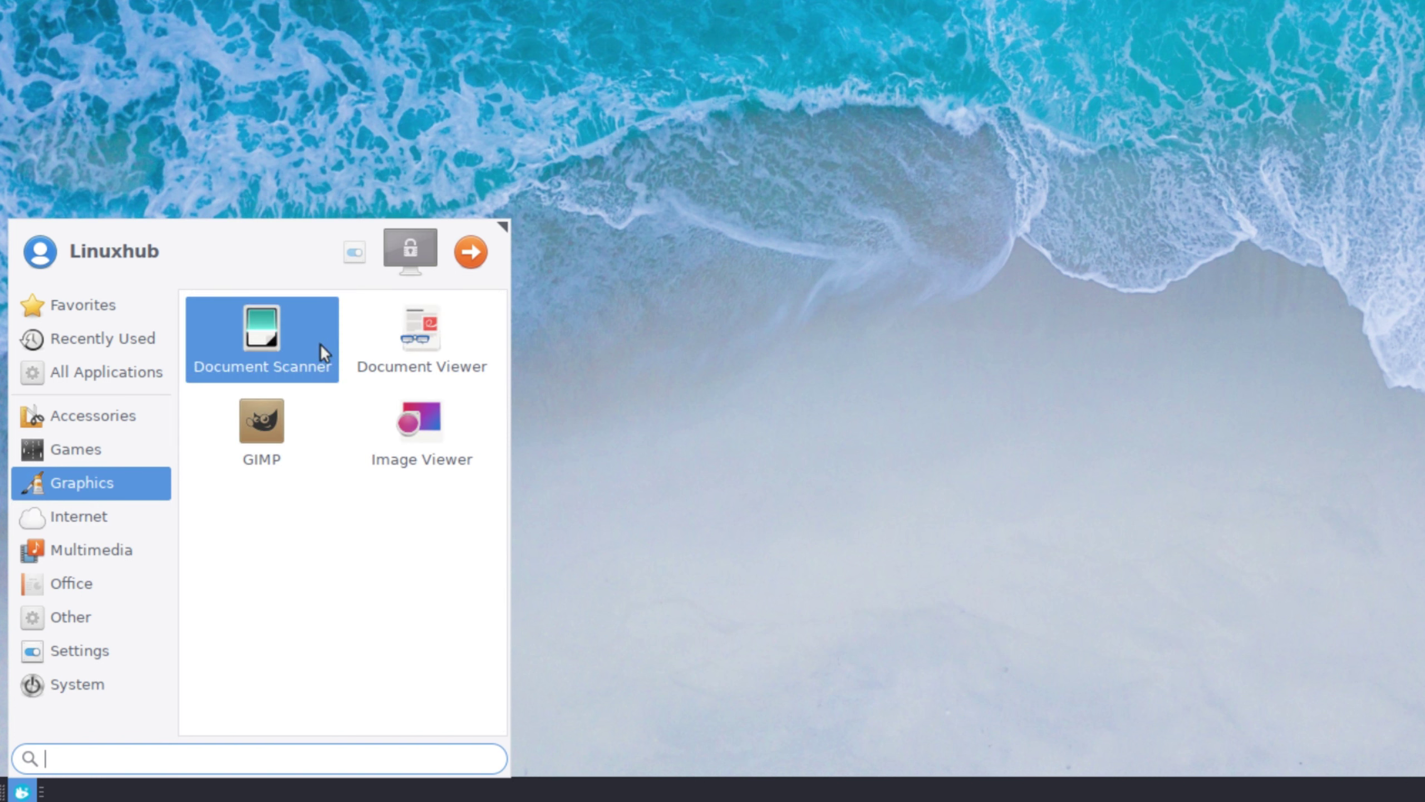
{"action": "left_click", "coordinate": [88, 522]}
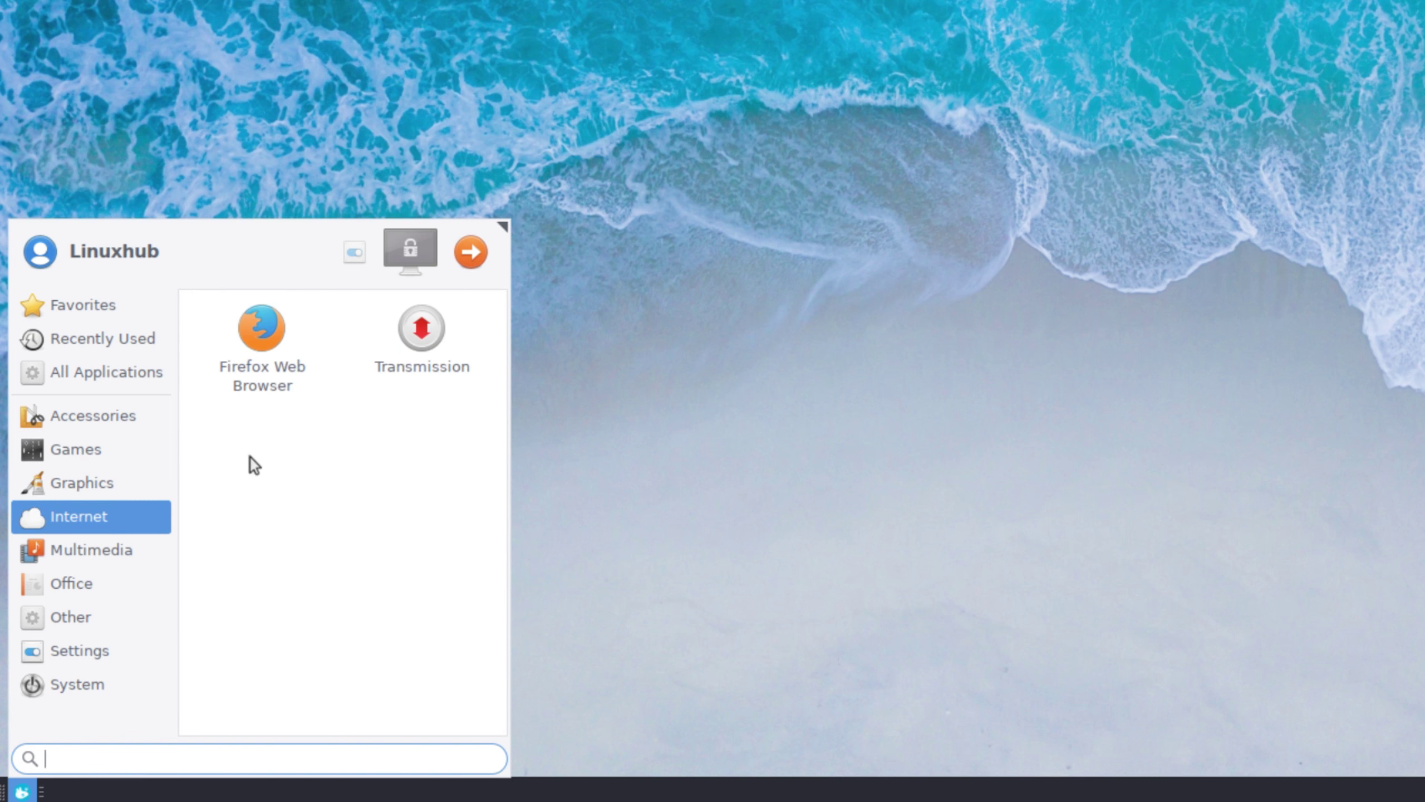
{"action": "left_click", "coordinate": [79, 557]}
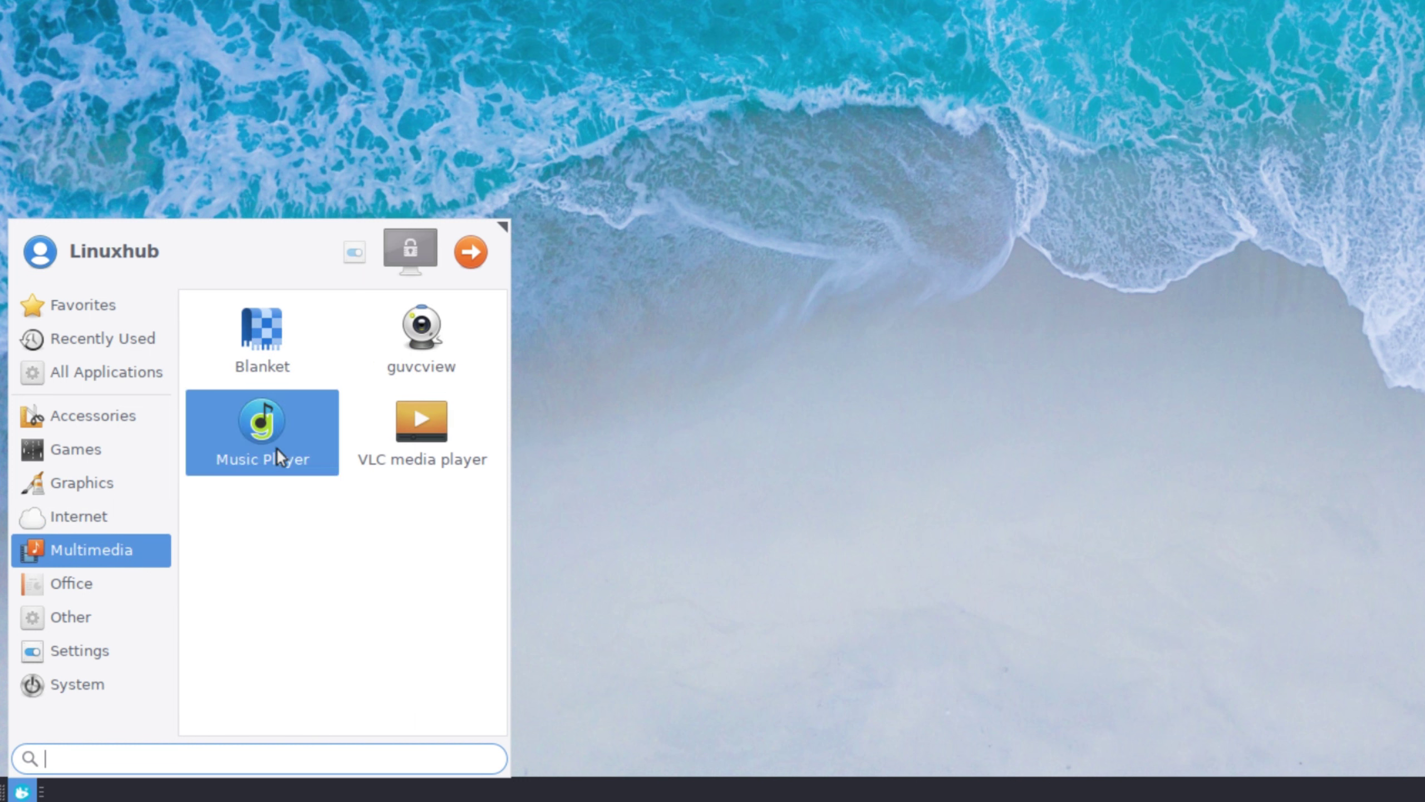
{"action": "left_click", "coordinate": [57, 582]}
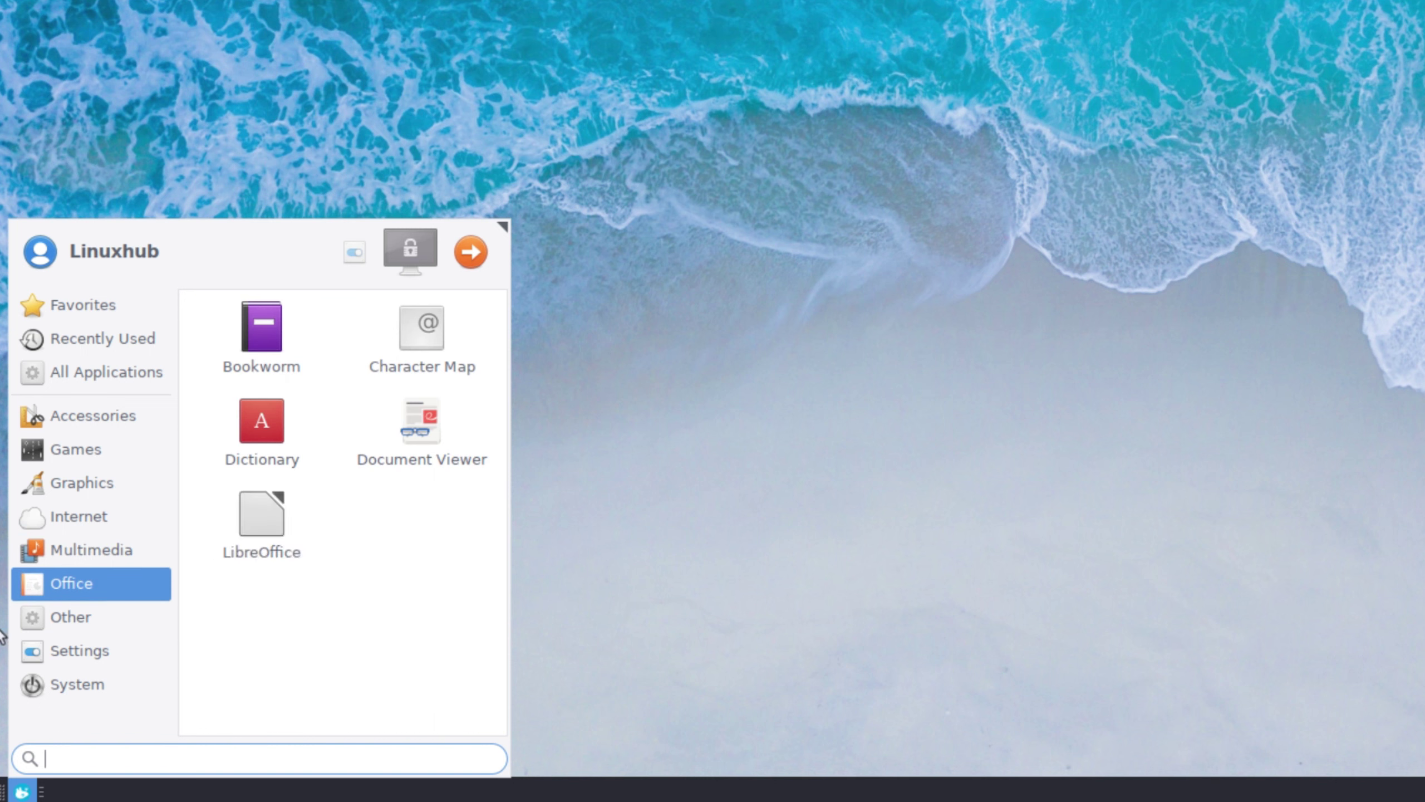
Step: Examine the applications in the Other, Settings and System categories of the Whisker Menu, then close it
{"action": "left_click", "coordinate": [76, 617]}
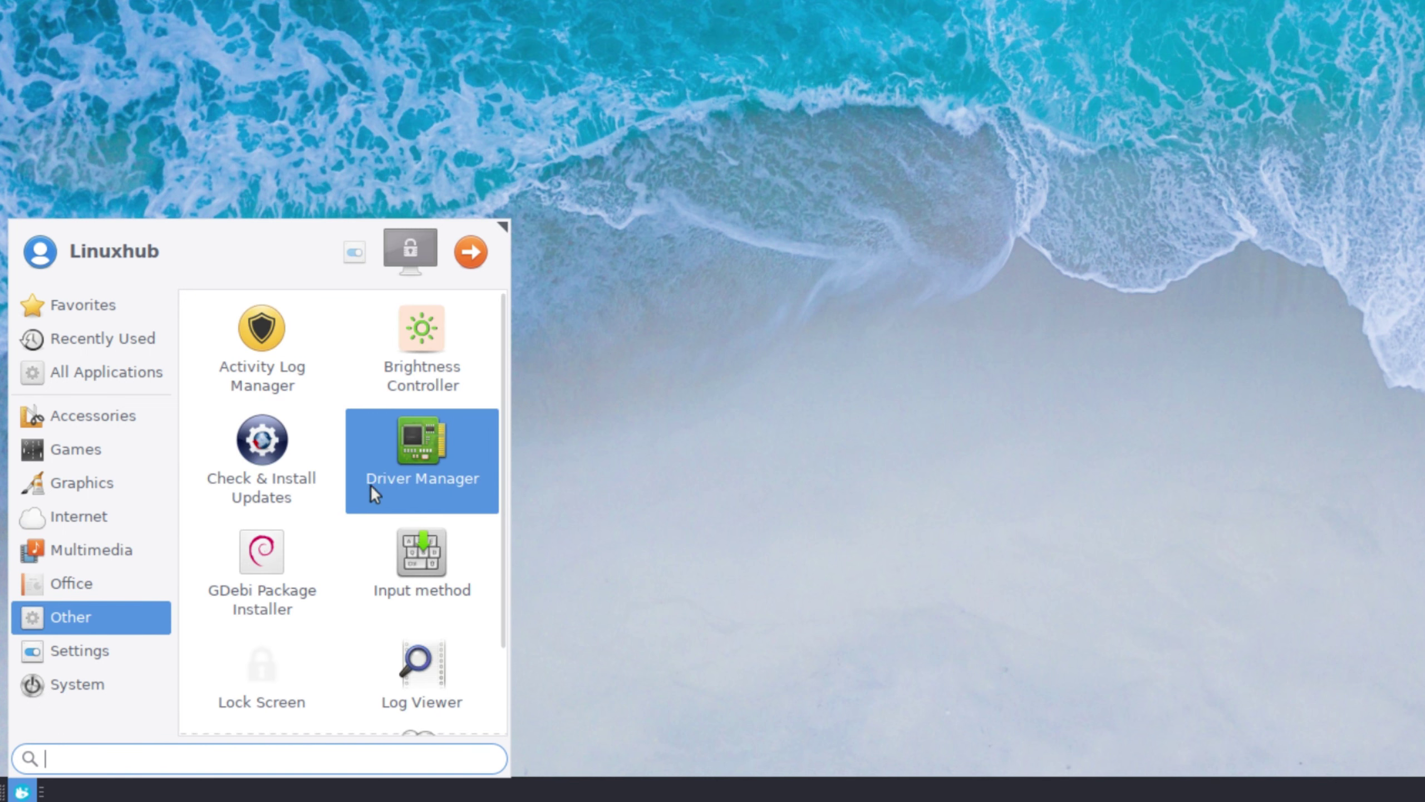
{"action": "scroll", "coordinate": [393, 566], "scroll_direction": "down", "scroll_amount": 2}
{"action": "scroll", "coordinate": [337, 673], "scroll_direction": "up", "scroll_amount": 1}
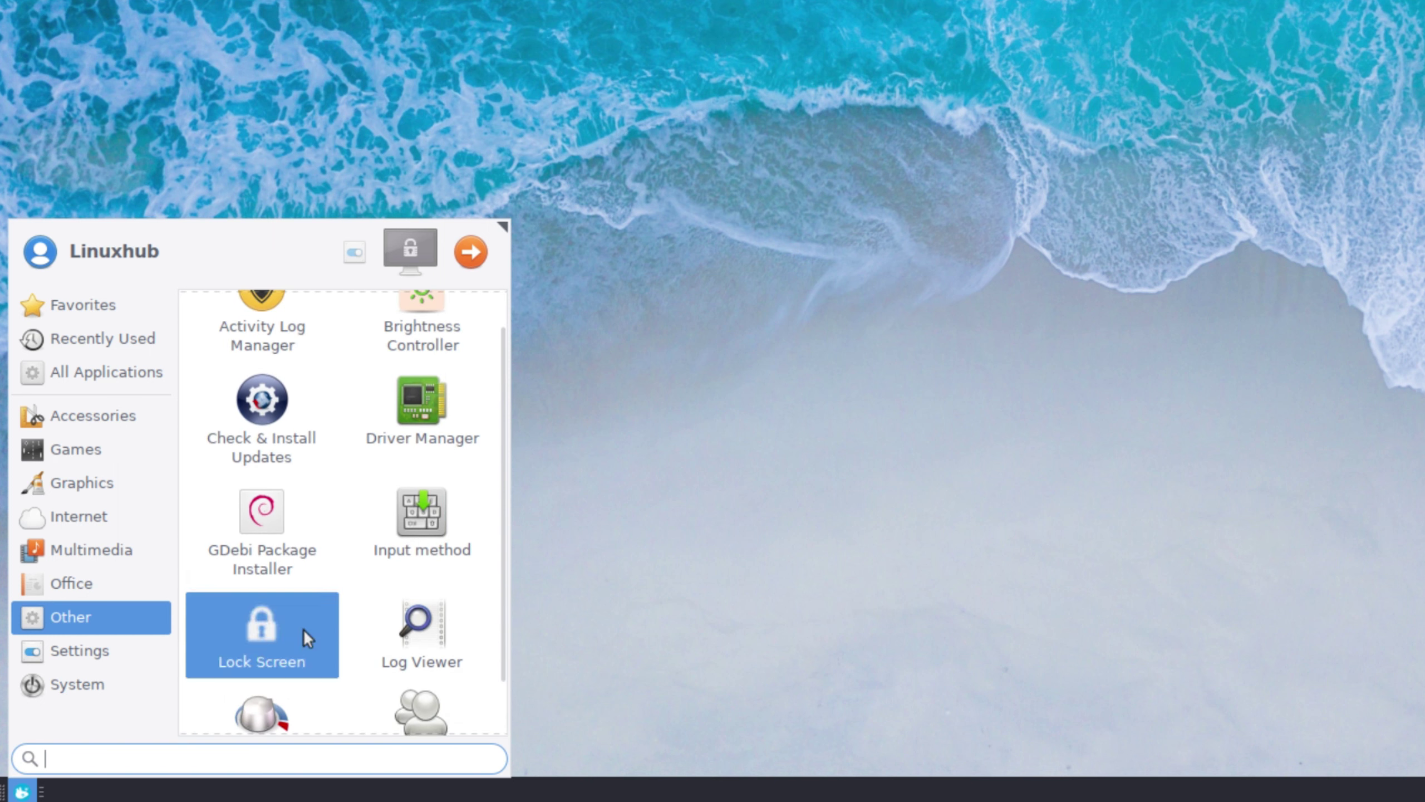
{"action": "scroll", "coordinate": [331, 636], "scroll_direction": "down", "scroll_amount": 1}
{"action": "left_click", "coordinate": [85, 652]}
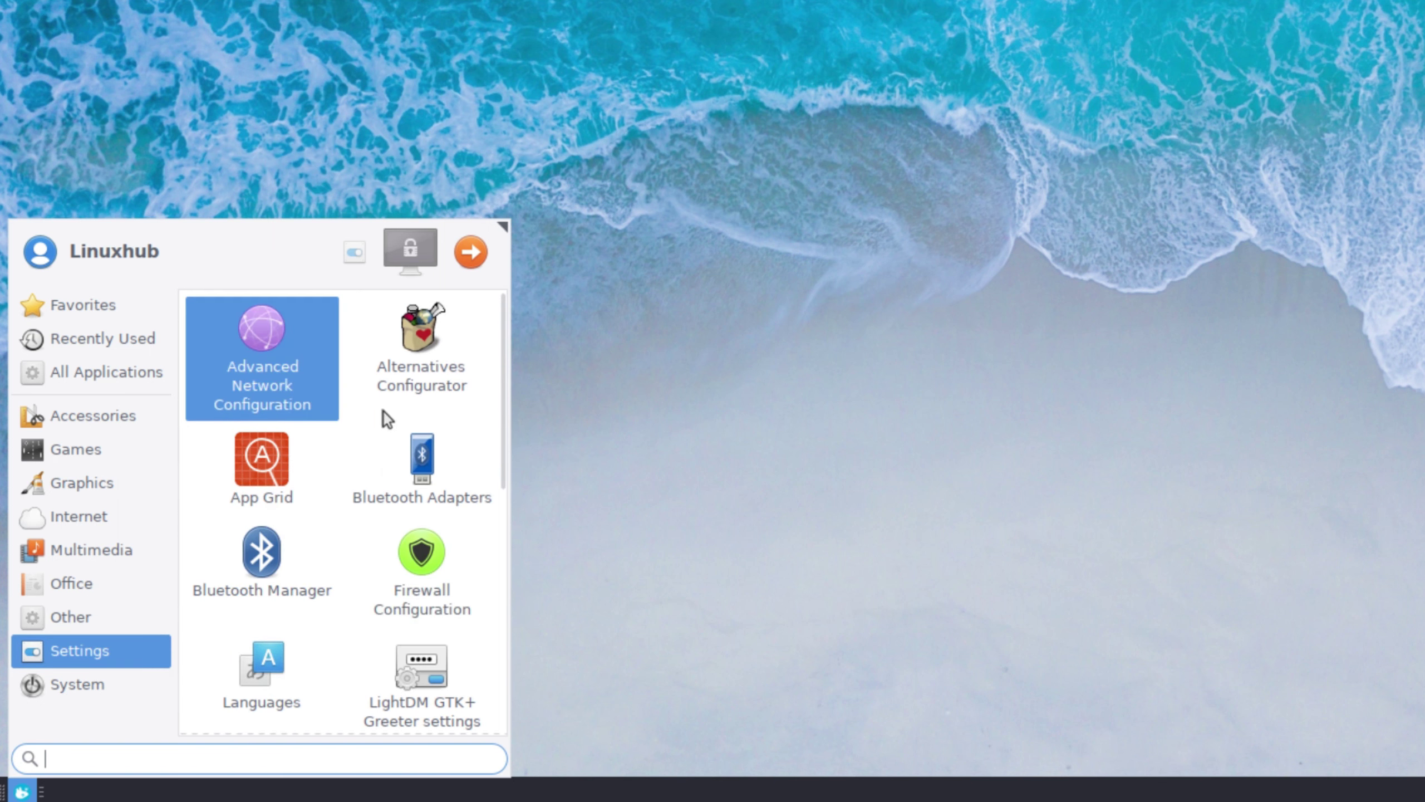
{"action": "scroll", "coordinate": [365, 403], "scroll_direction": "down", "scroll_amount": 2}
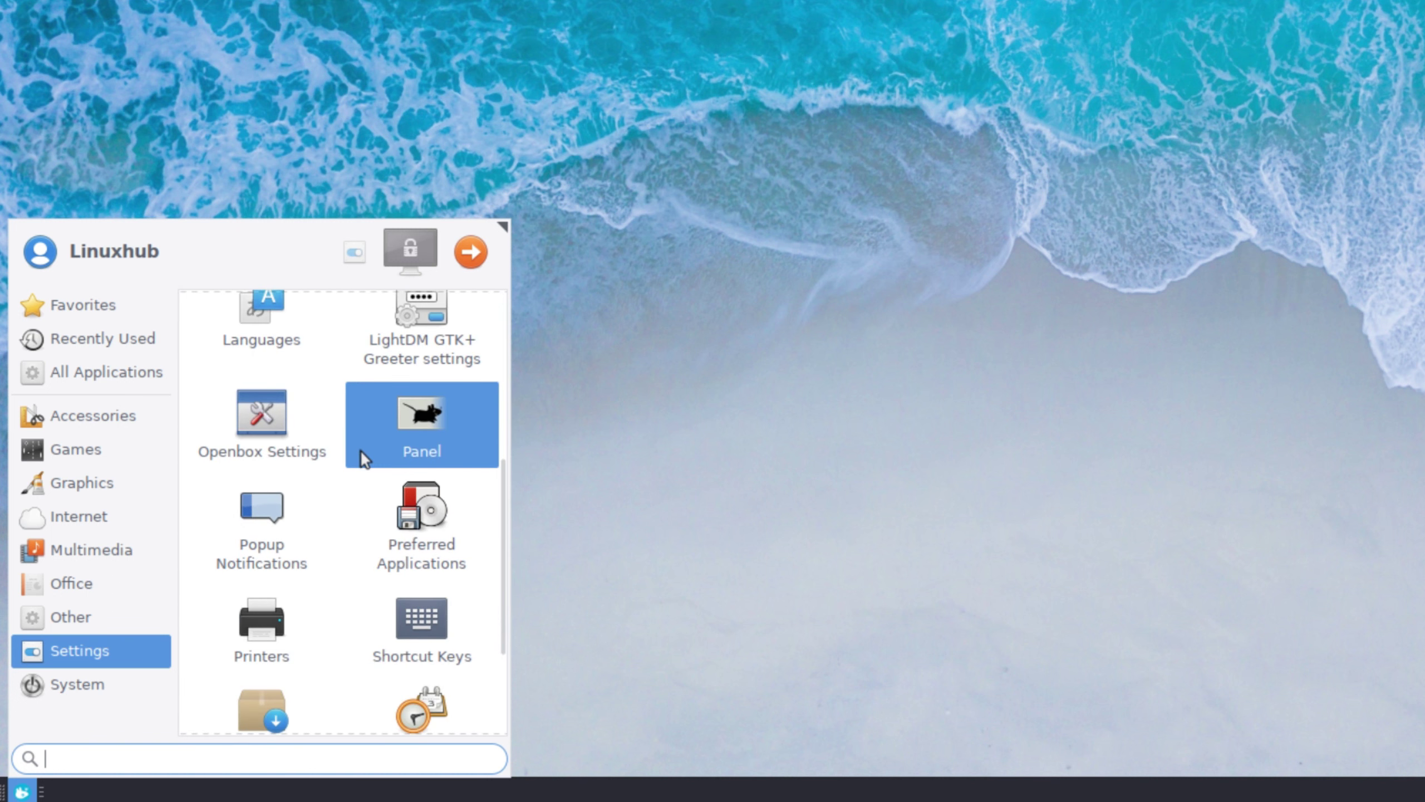
{"action": "scroll", "coordinate": [361, 450], "scroll_direction": "down", "scroll_amount": 2}
{"action": "scroll", "coordinate": [361, 450], "scroll_direction": "up", "scroll_amount": 1}
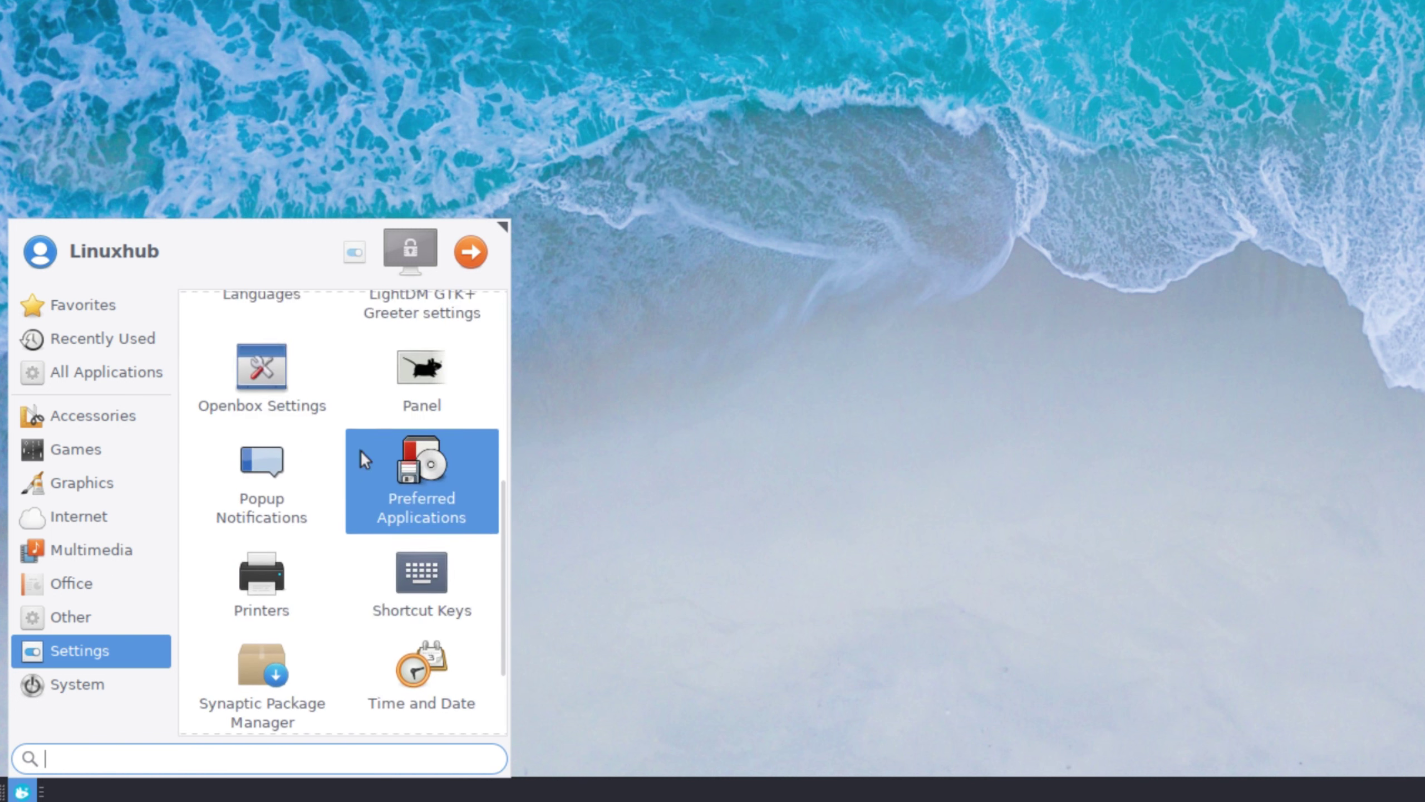
{"action": "scroll", "coordinate": [361, 450], "scroll_direction": "down", "scroll_amount": 2}
{"action": "scroll", "coordinate": [232, 682], "scroll_direction": "up", "scroll_amount": 1}
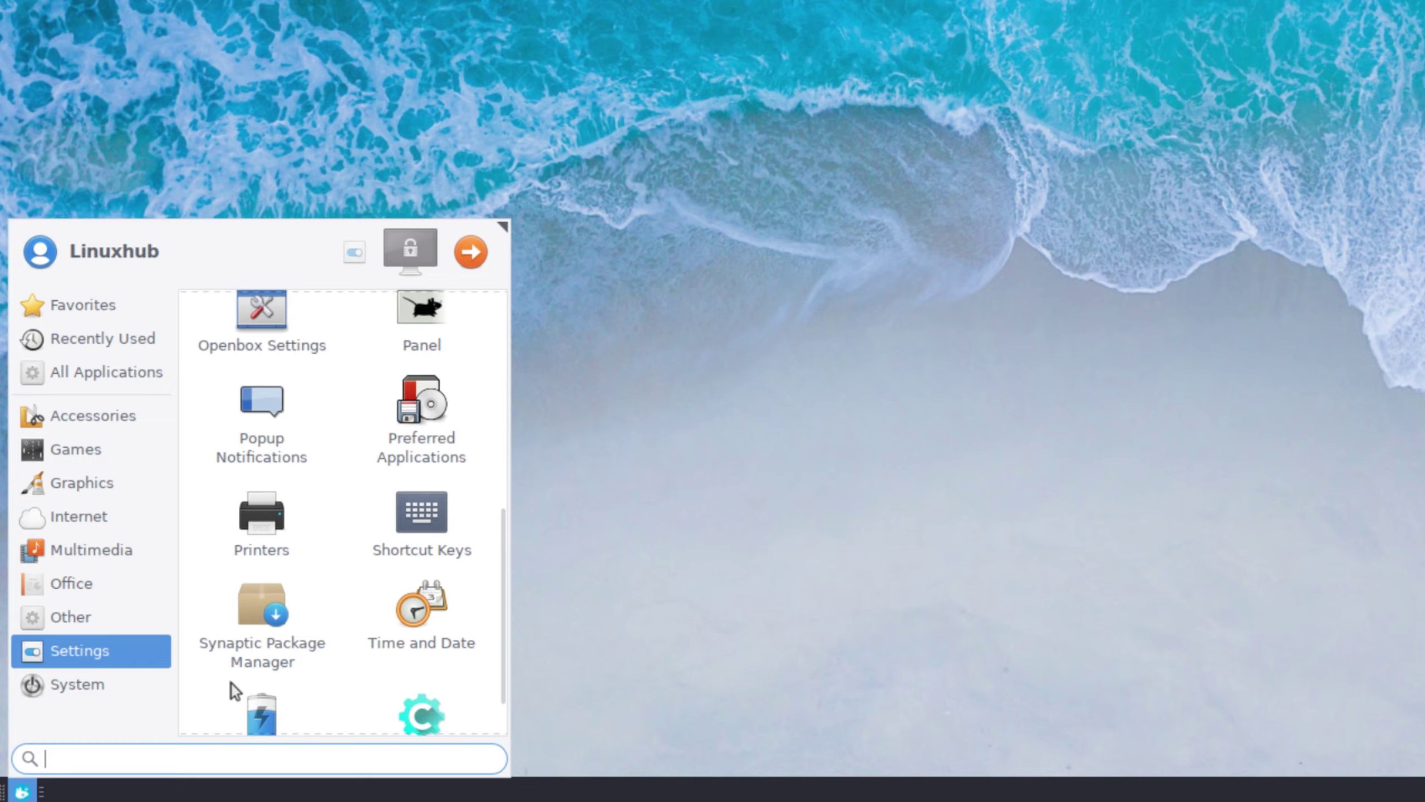
{"action": "left_click", "coordinate": [41, 686]}
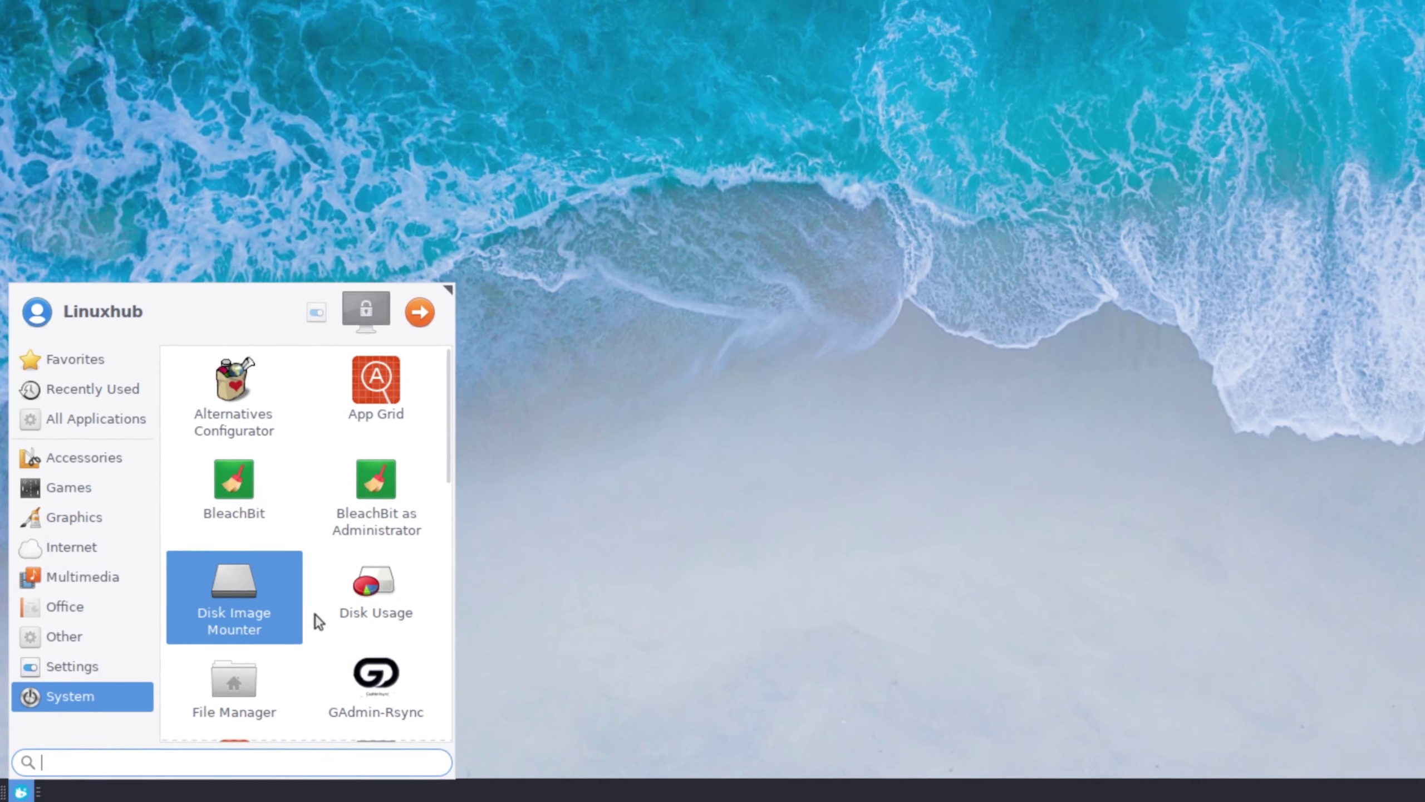
{"action": "scroll", "coordinate": [314, 613], "scroll_direction": "down", "scroll_amount": 7}
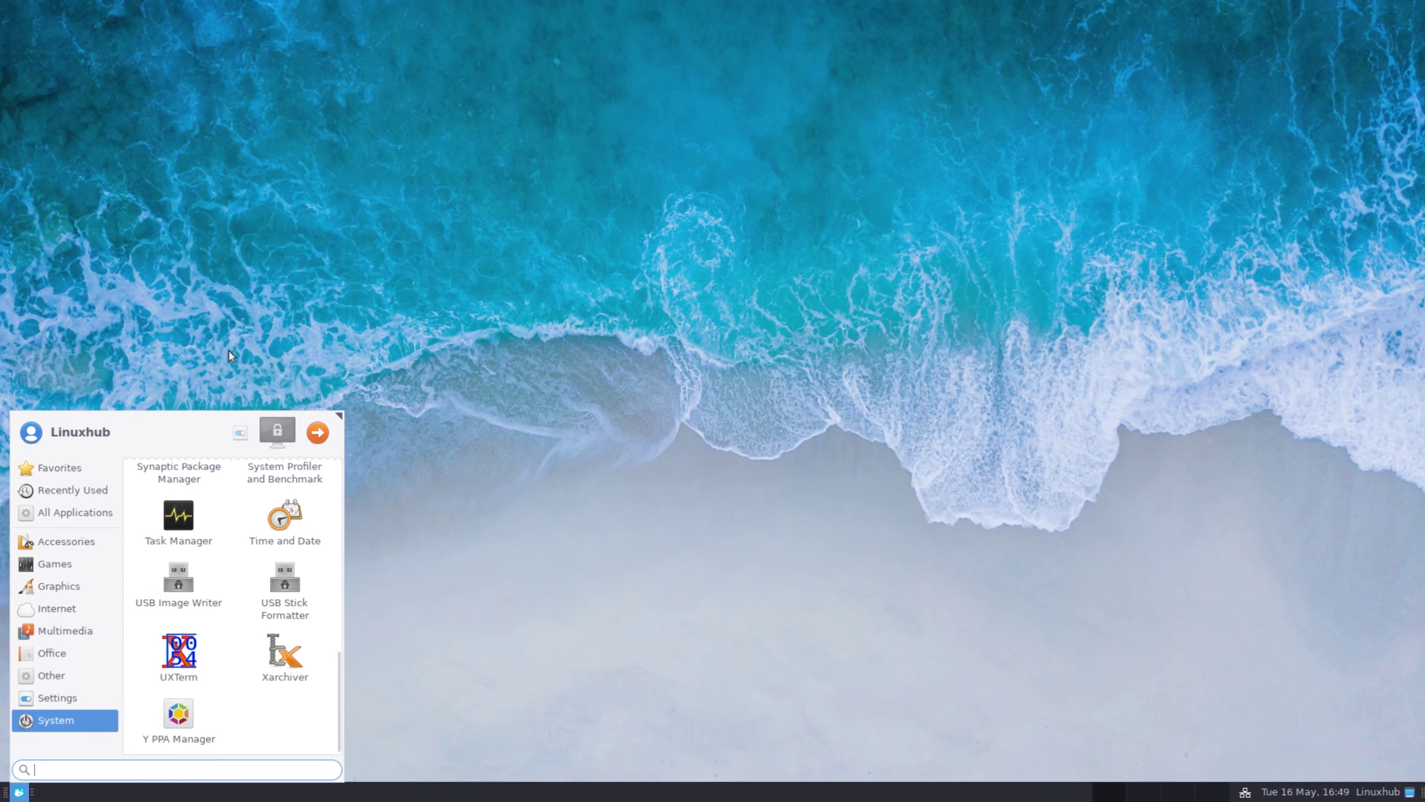
{"action": "left_click", "coordinate": [228, 349]}
Step: Open the Sakura terminal from the Openbox desktop menu as a maximized window with enlarged text
{"action": "right_click", "coordinate": [329, 632]}
{"action": "left_click", "coordinate": [358, 639]}
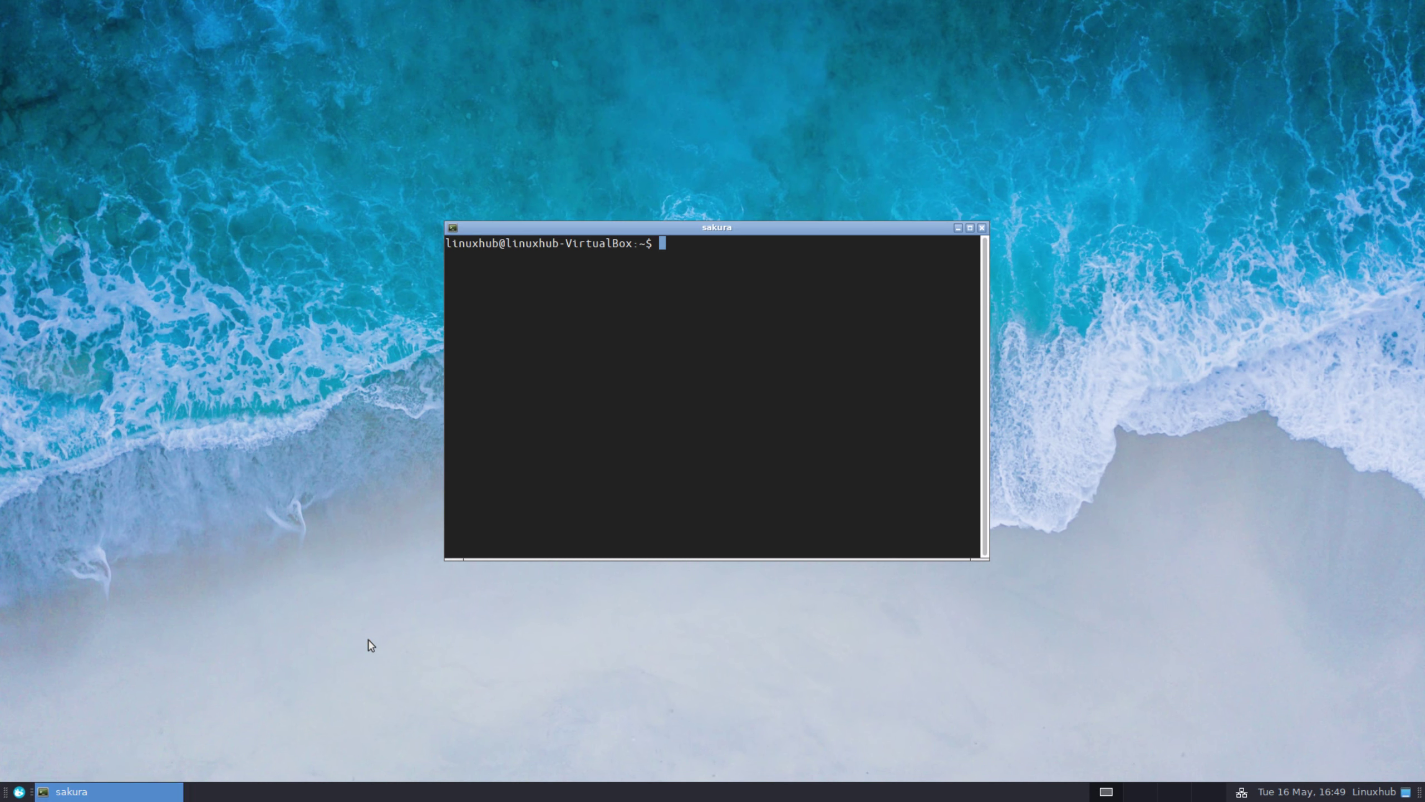
{"action": "double_click", "coordinate": [817, 229]}
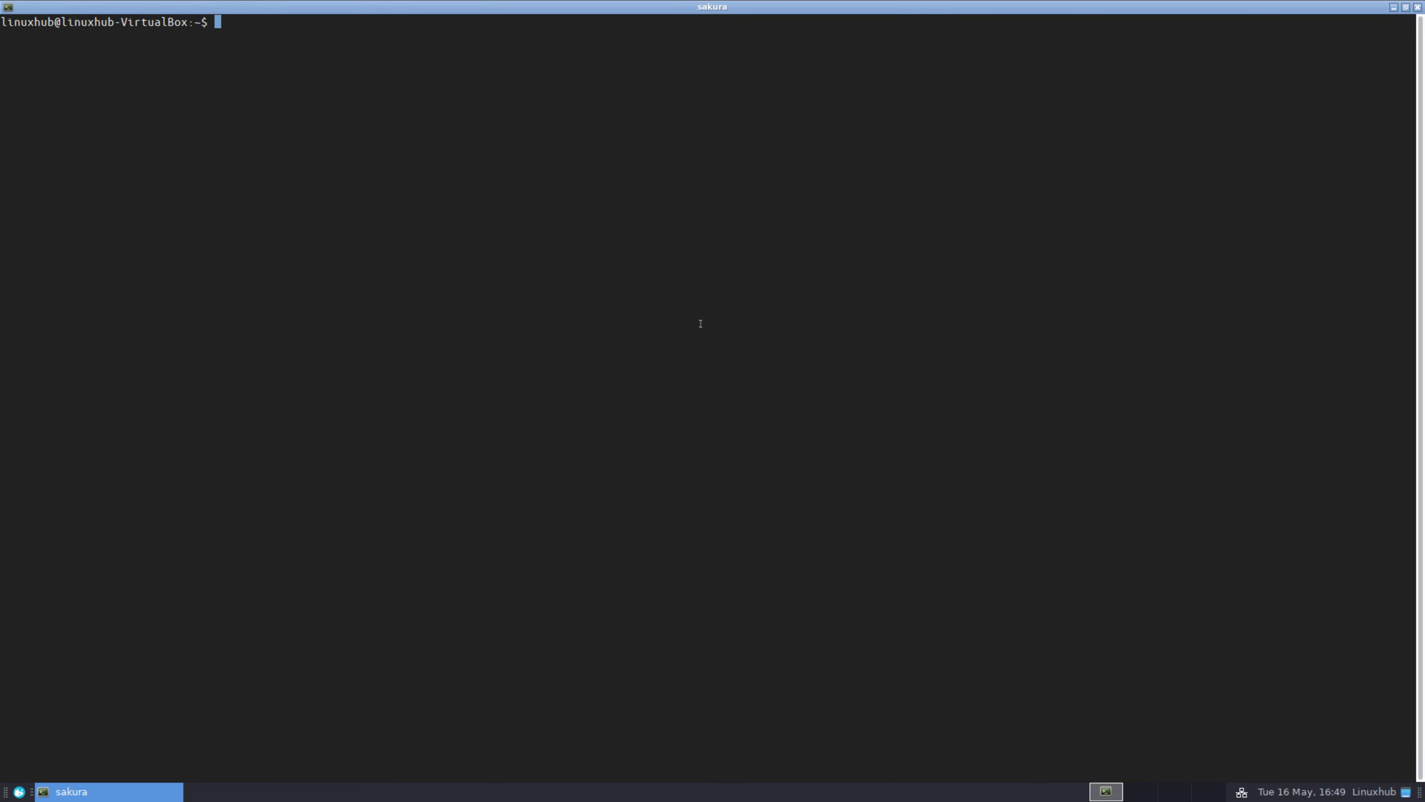
{"action": "key", "text": "ctrl+plus"}
{"action": "key", "text": "ctrl+plus"}
{"action": "key", "text": "ctrl+plus"}
{"action": "key", "text": "ctrl+plus"}
{"action": "key", "text": "ctrl+plus"}
{"action": "key", "text": "ctrl+plus"}
{"action": "key", "text": "ctrl+plus"}
{"action": "key", "text": "ctrl+plus"}
{"action": "key", "text": "ctrl+plus"}
{"action": "key", "text": "ctrl+plus"}
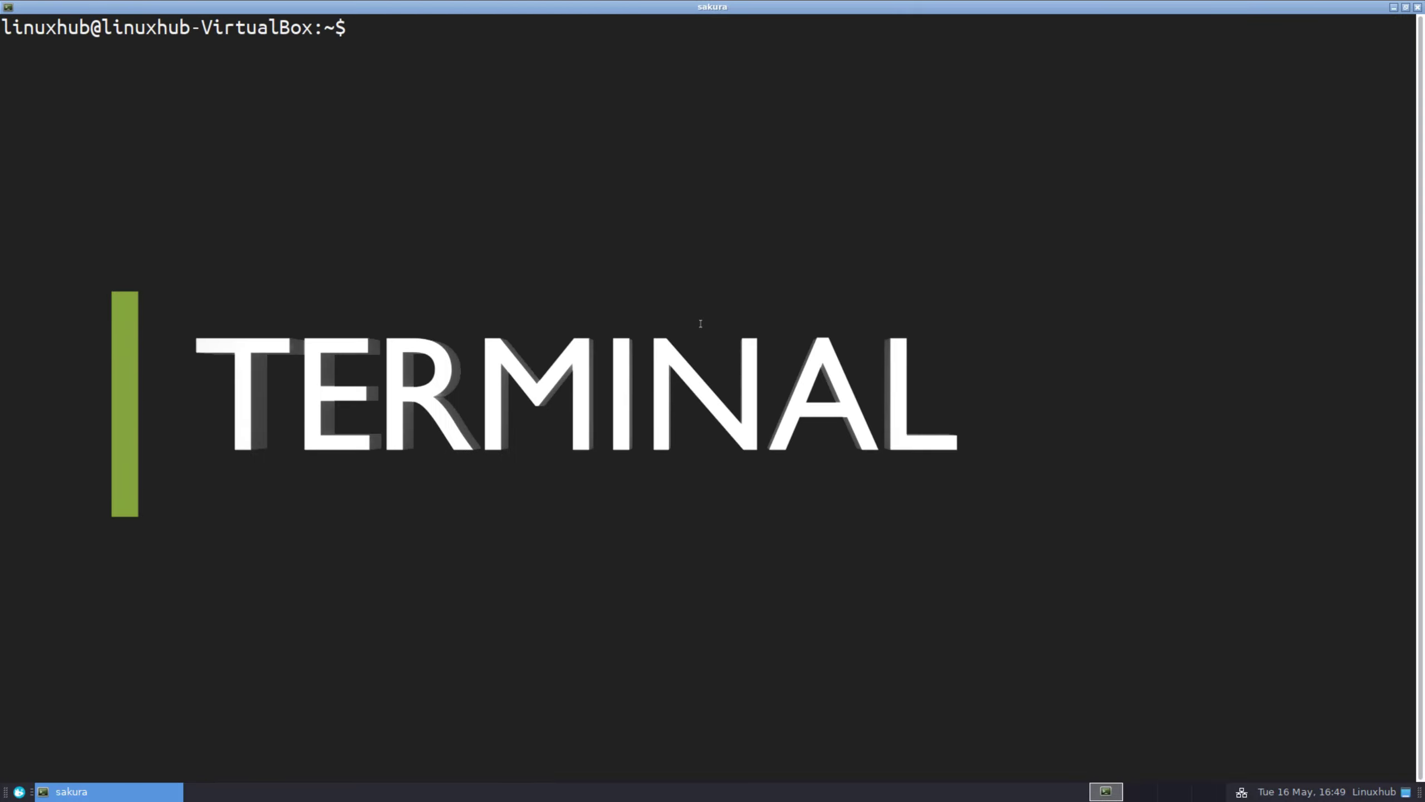
Step: Install htop, neofetch and the *-gtk-theme, *-icon-theme, *-cursor-theme, *wallpaper and *backgrounds packages using sudo apt install with -y, entering the account password
{"action": "type", "text": "sudo"}
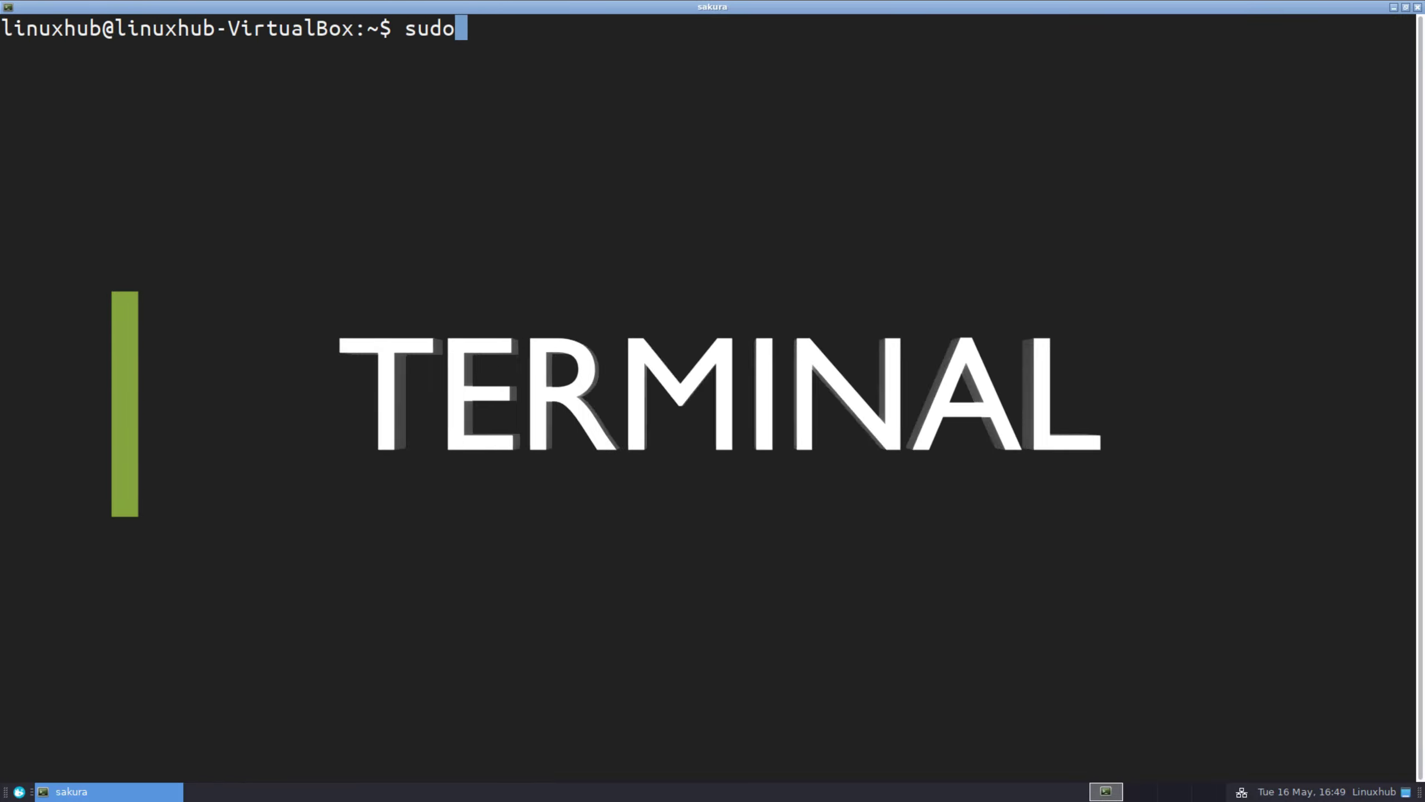
{"action": "type", "text": " apt install "}
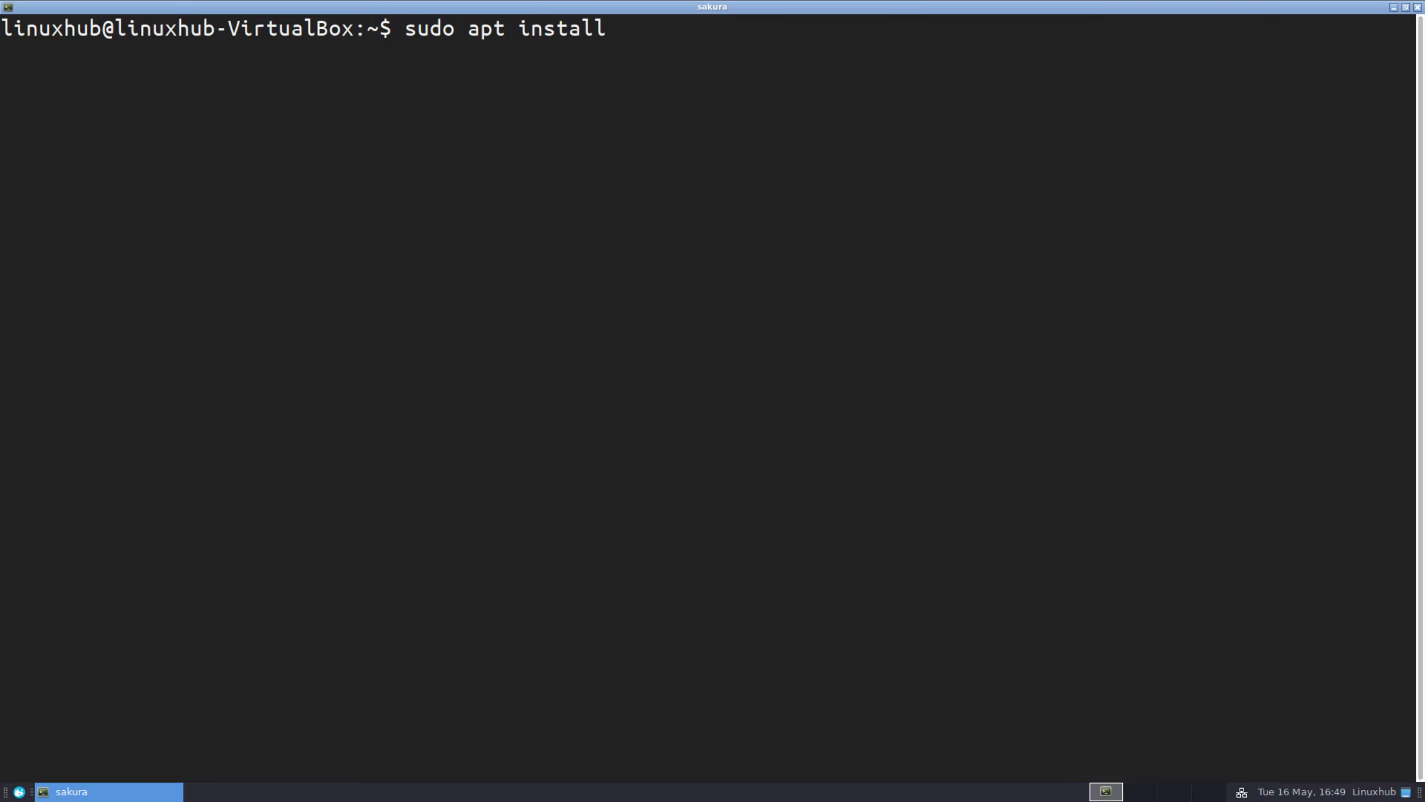
{"action": "type", "text": "htop neofetch"}
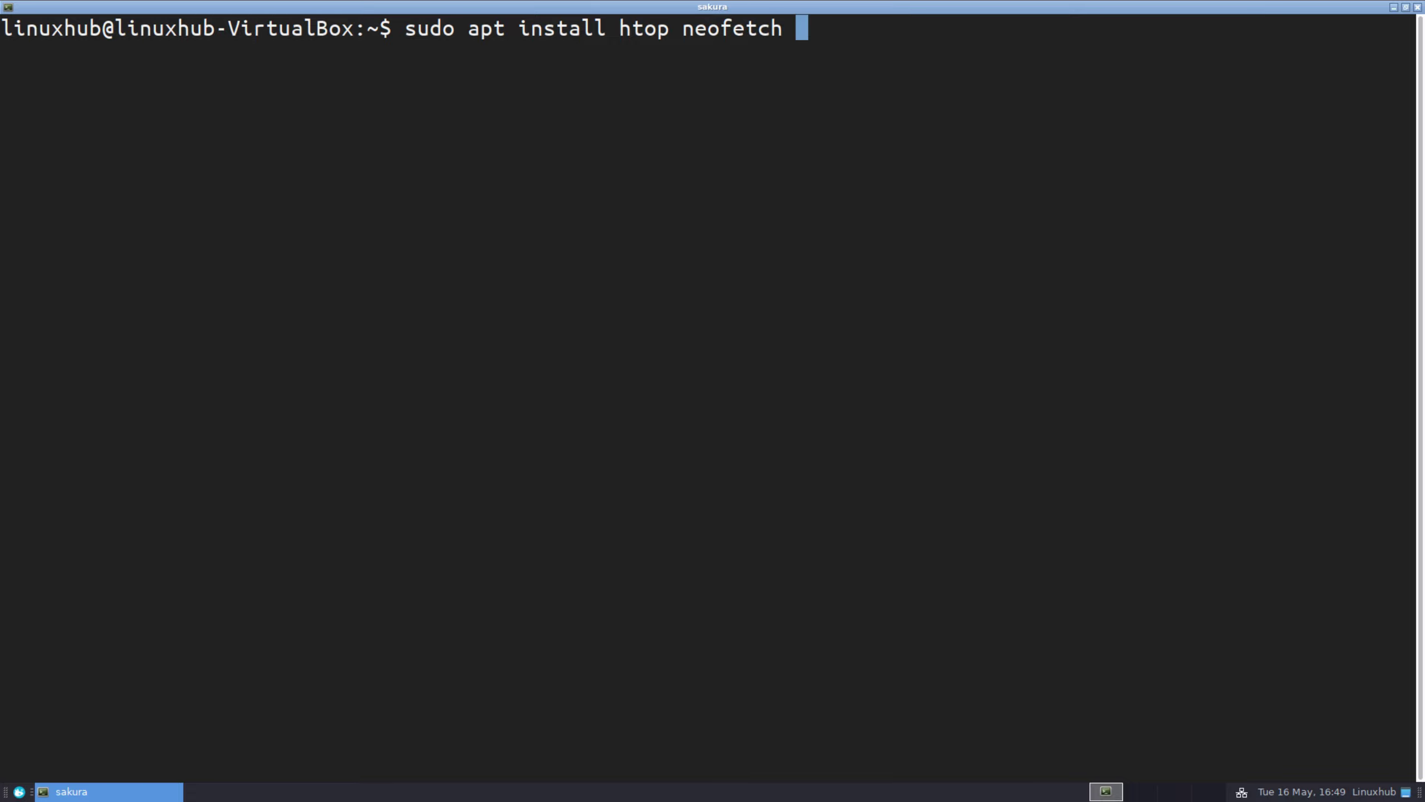
{"action": "type", "text": " *-gtk-th"}
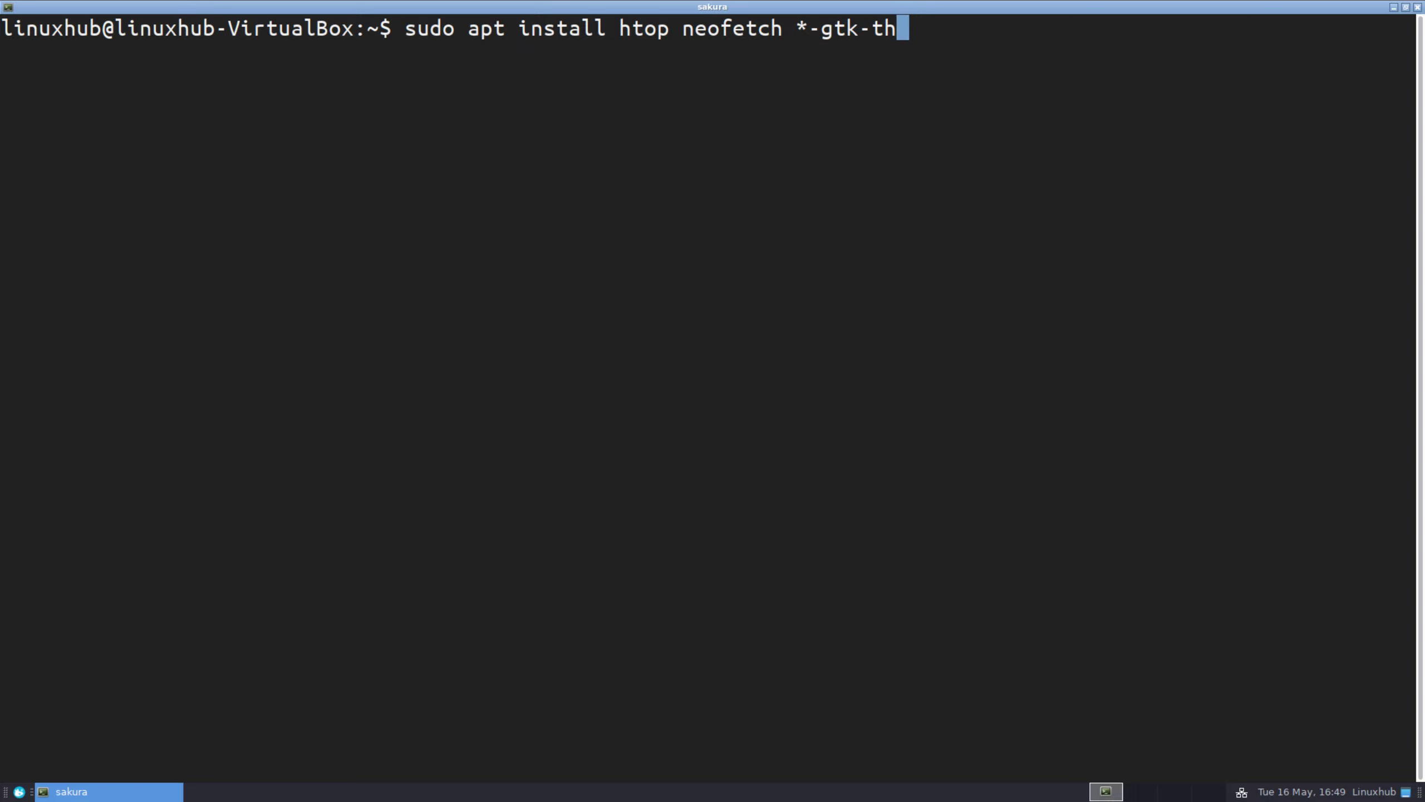
{"action": "type", "text": "eme *-icon-"}
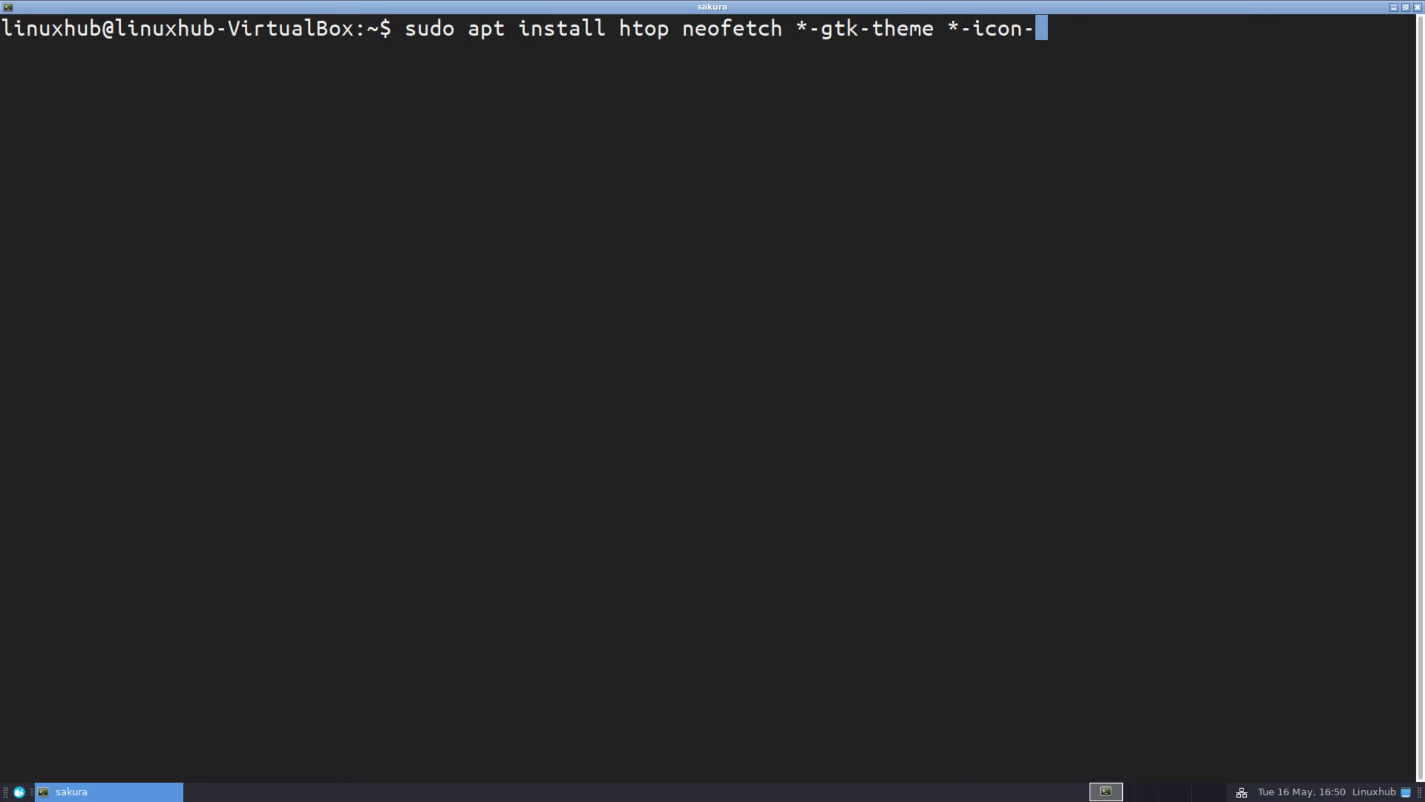
{"action": "type", "text": "theme"}
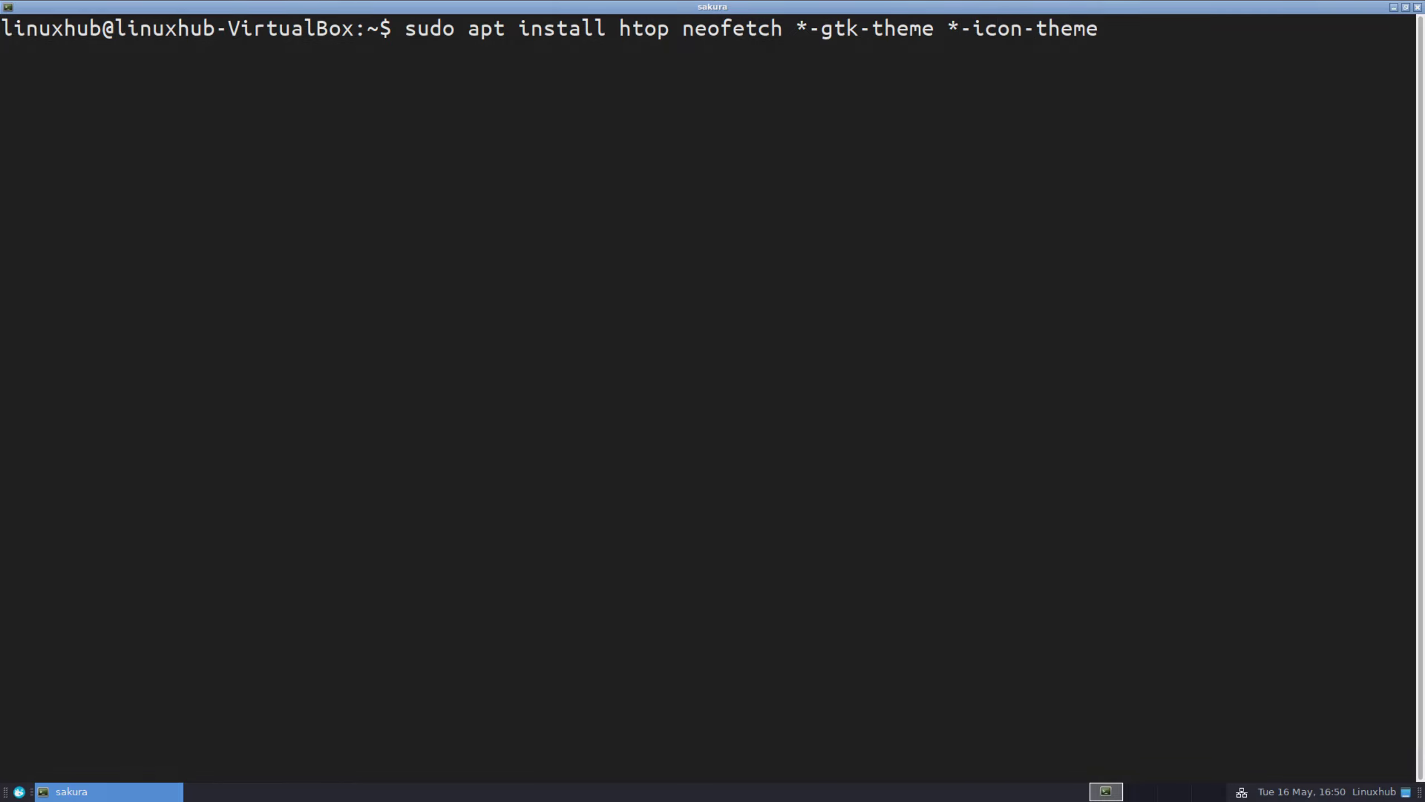
{"action": "type", "text": " *"}
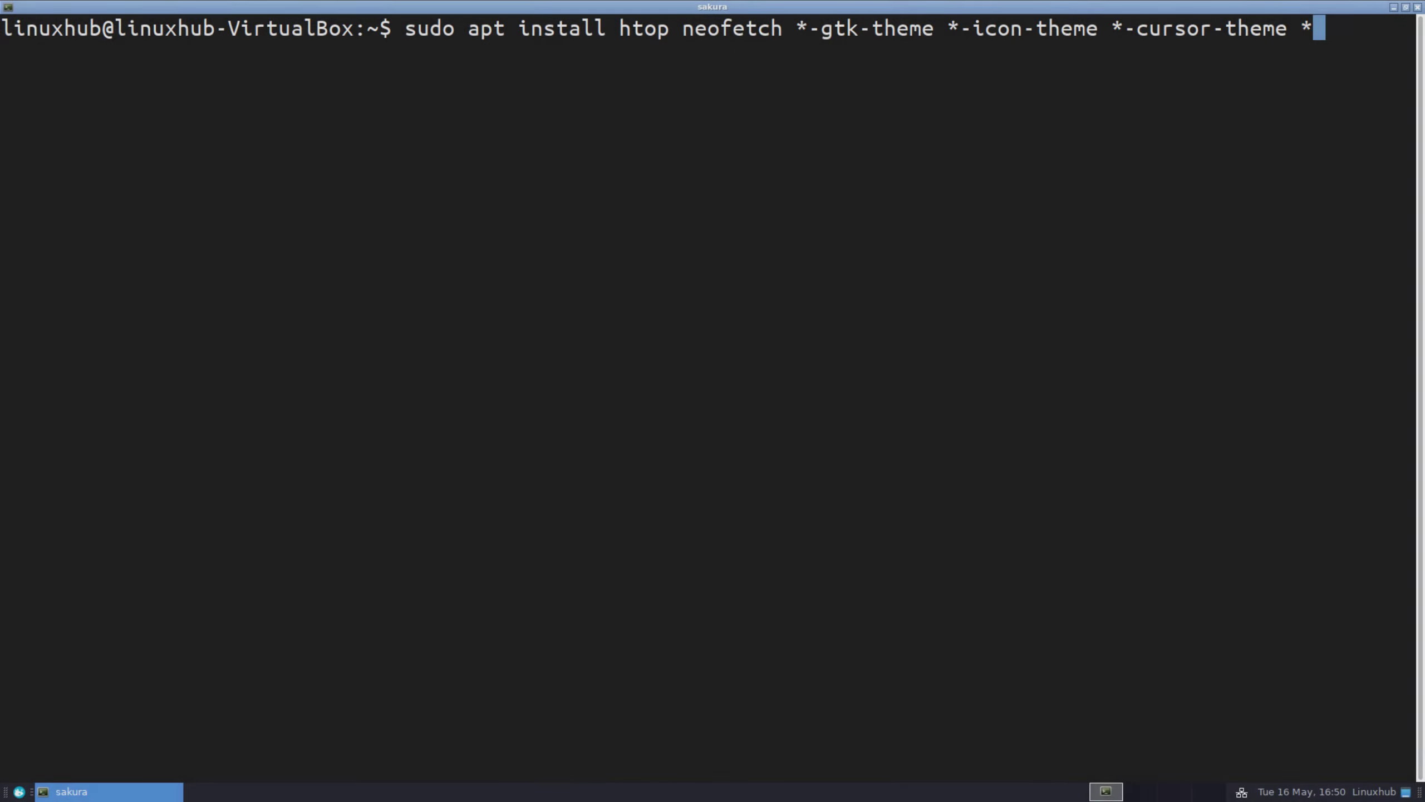
{"action": "type", "text": "wallpaper"}
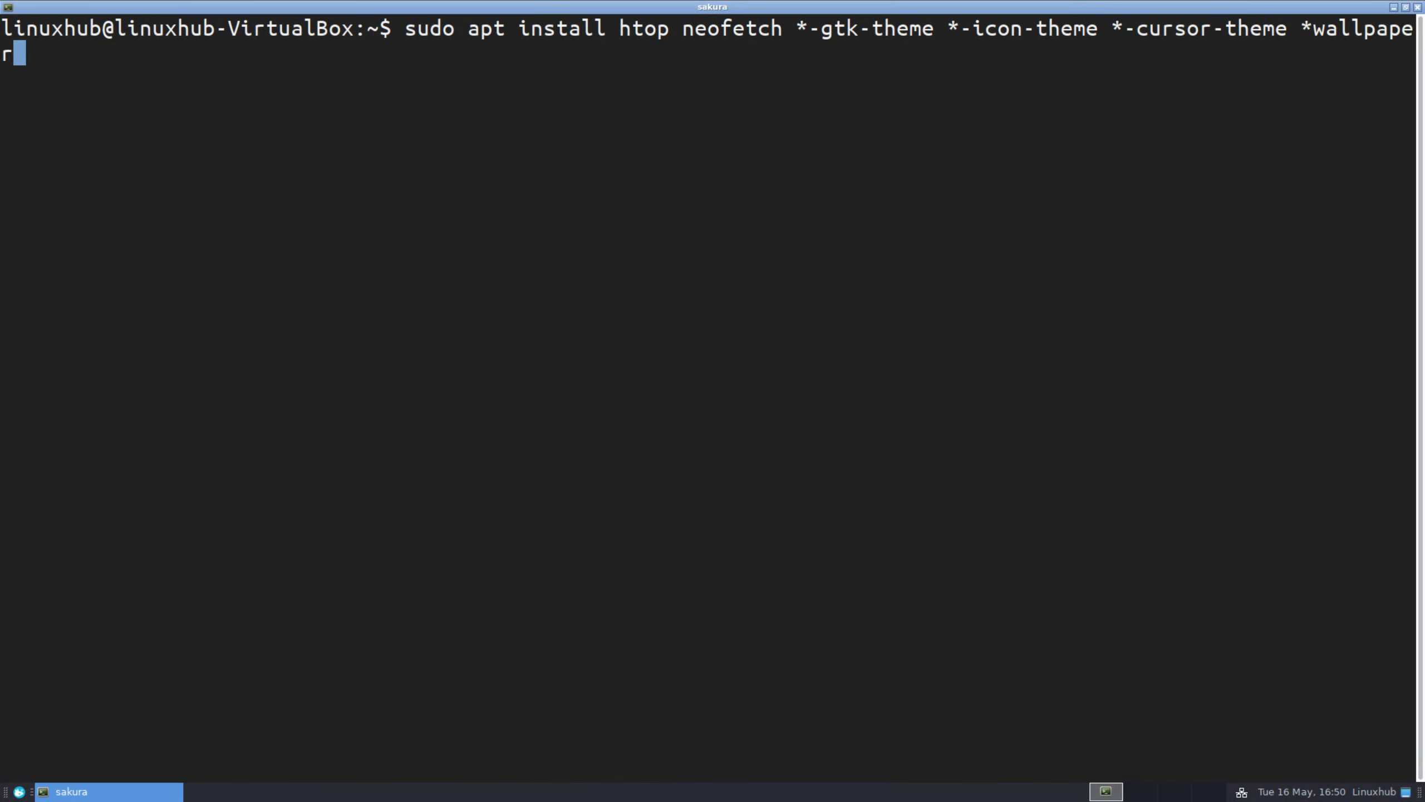
{"action": "type", "text": " *ba"}
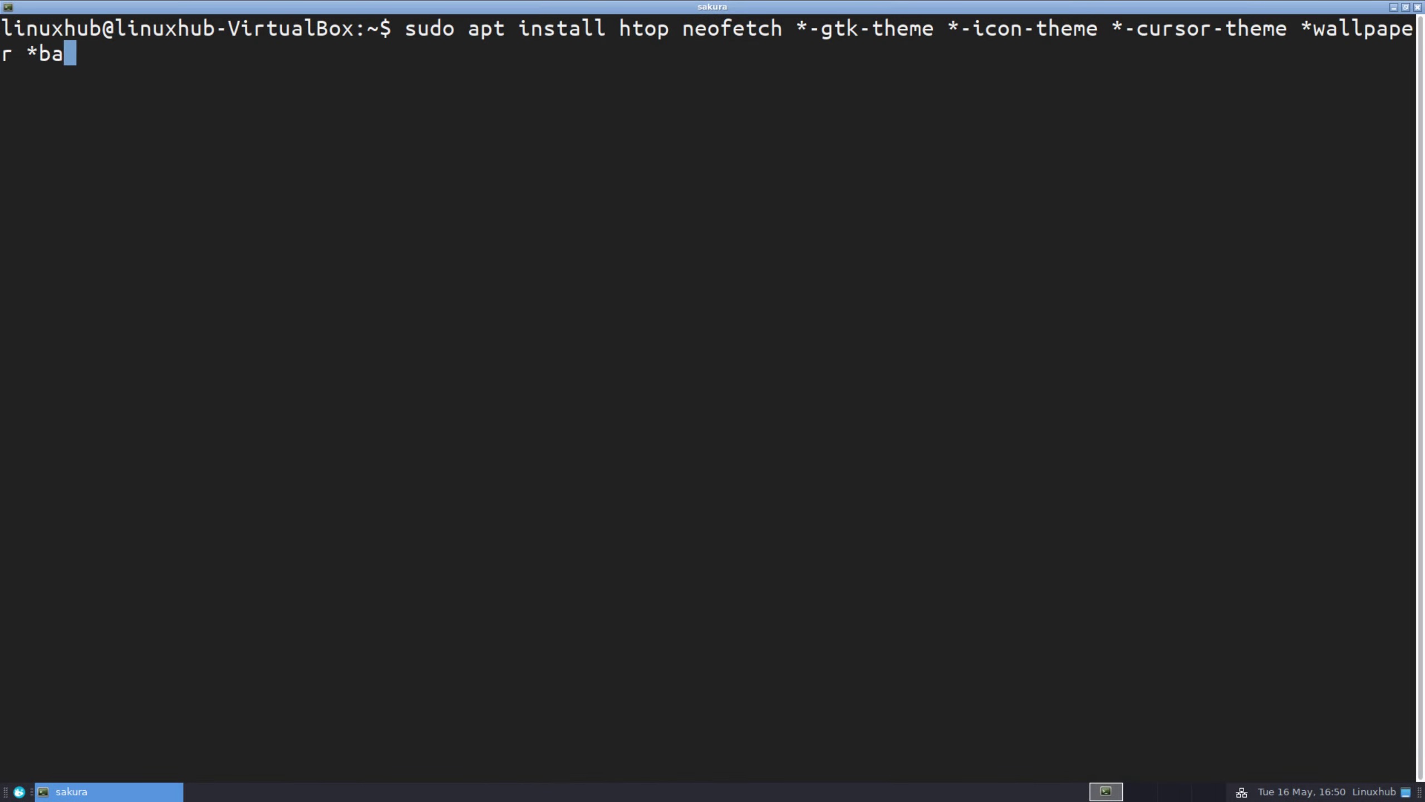
{"action": "type", "text": "ckgrounds"}
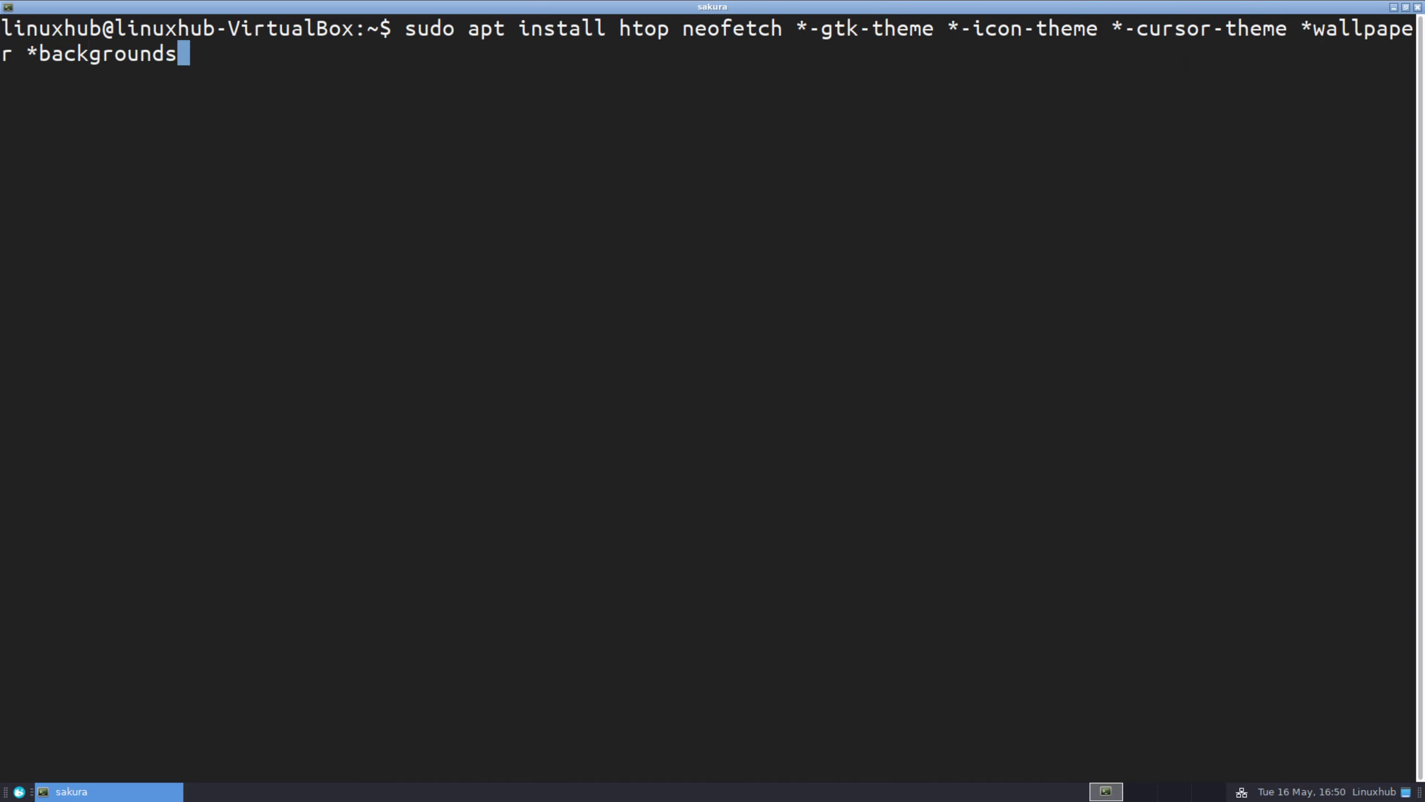
{"action": "type", "text": " -y"}
{"action": "key", "text": "Return"}
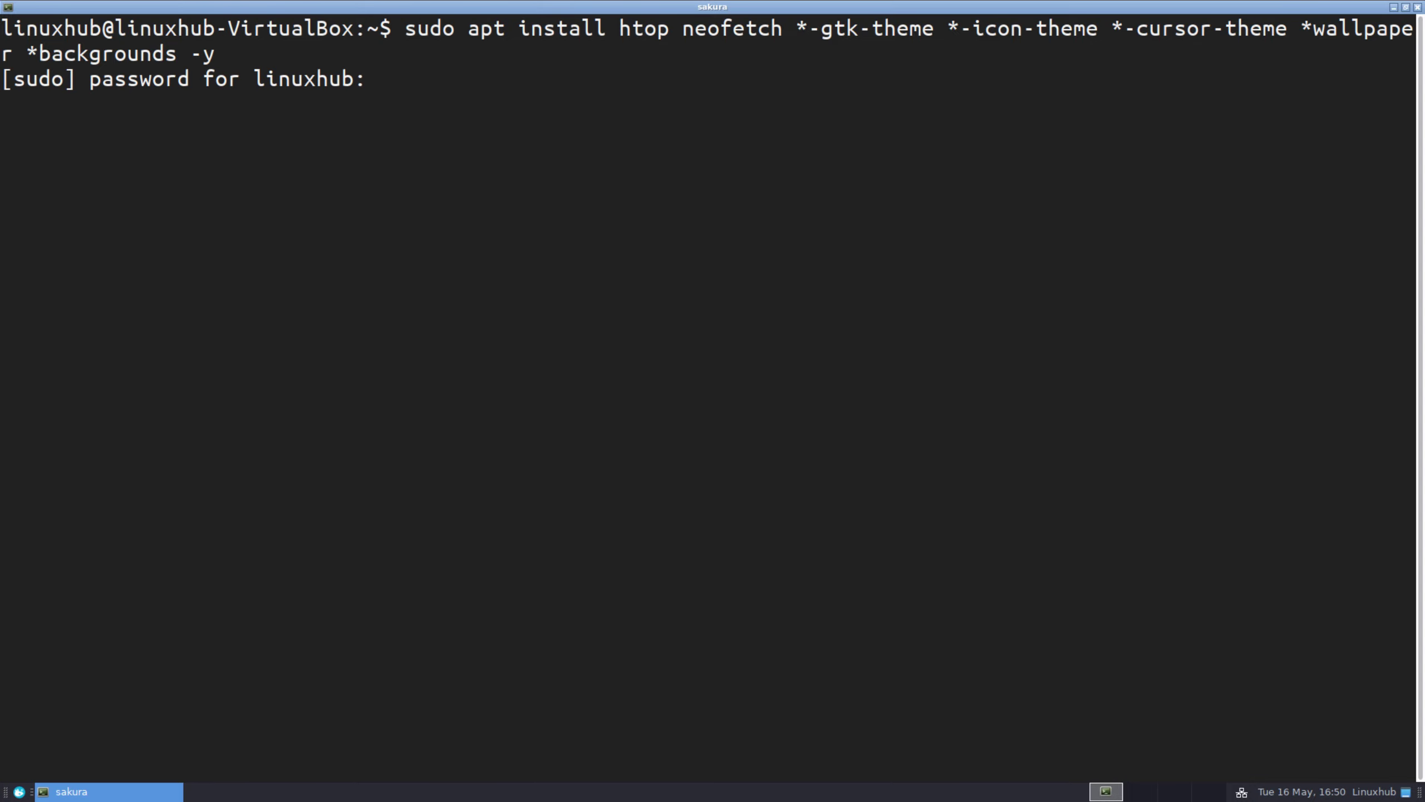
{"action": "key", "text": "Return"}
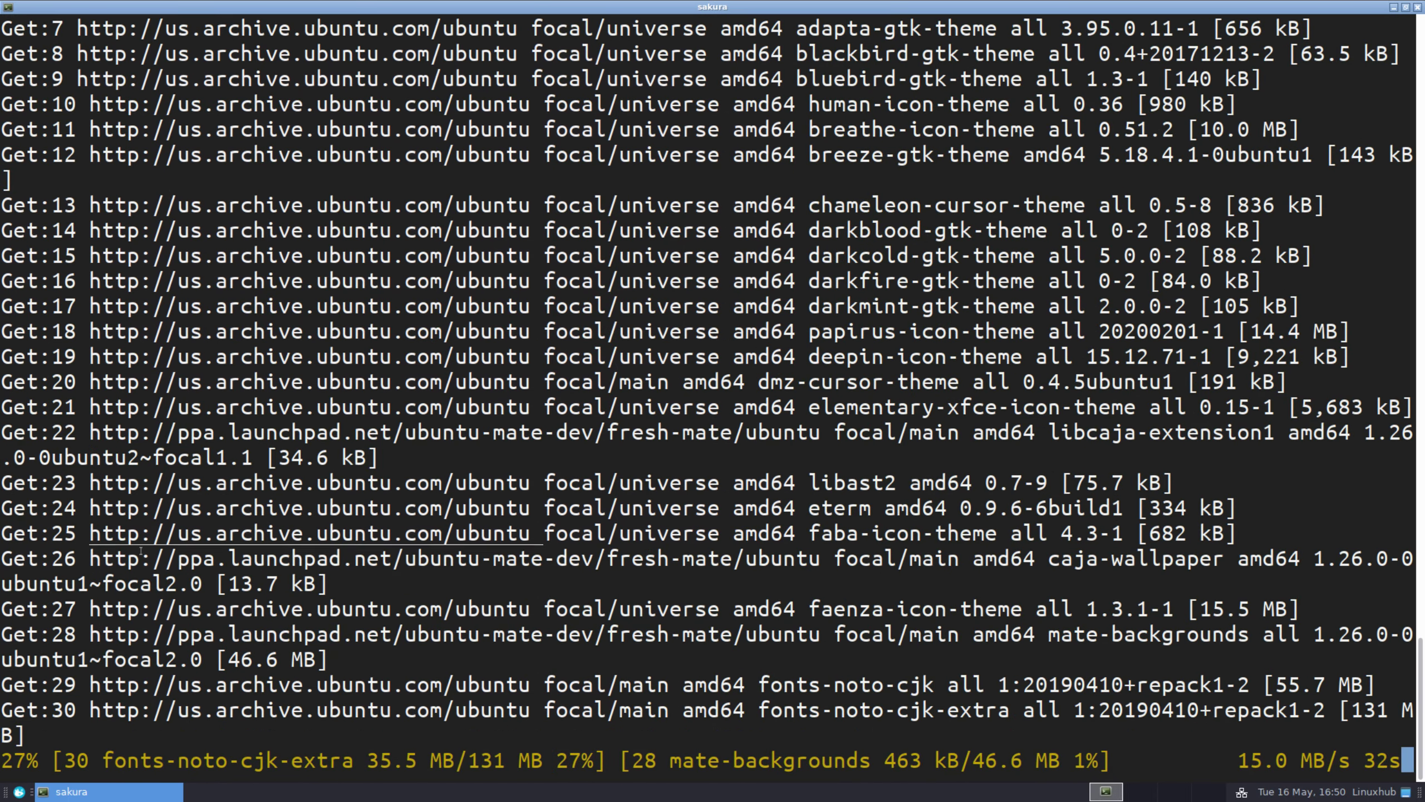
Step: Open Calculator from the Accessories category in a maximized window, view its About information and close the application
{"action": "left_click", "coordinate": [18, 791]}
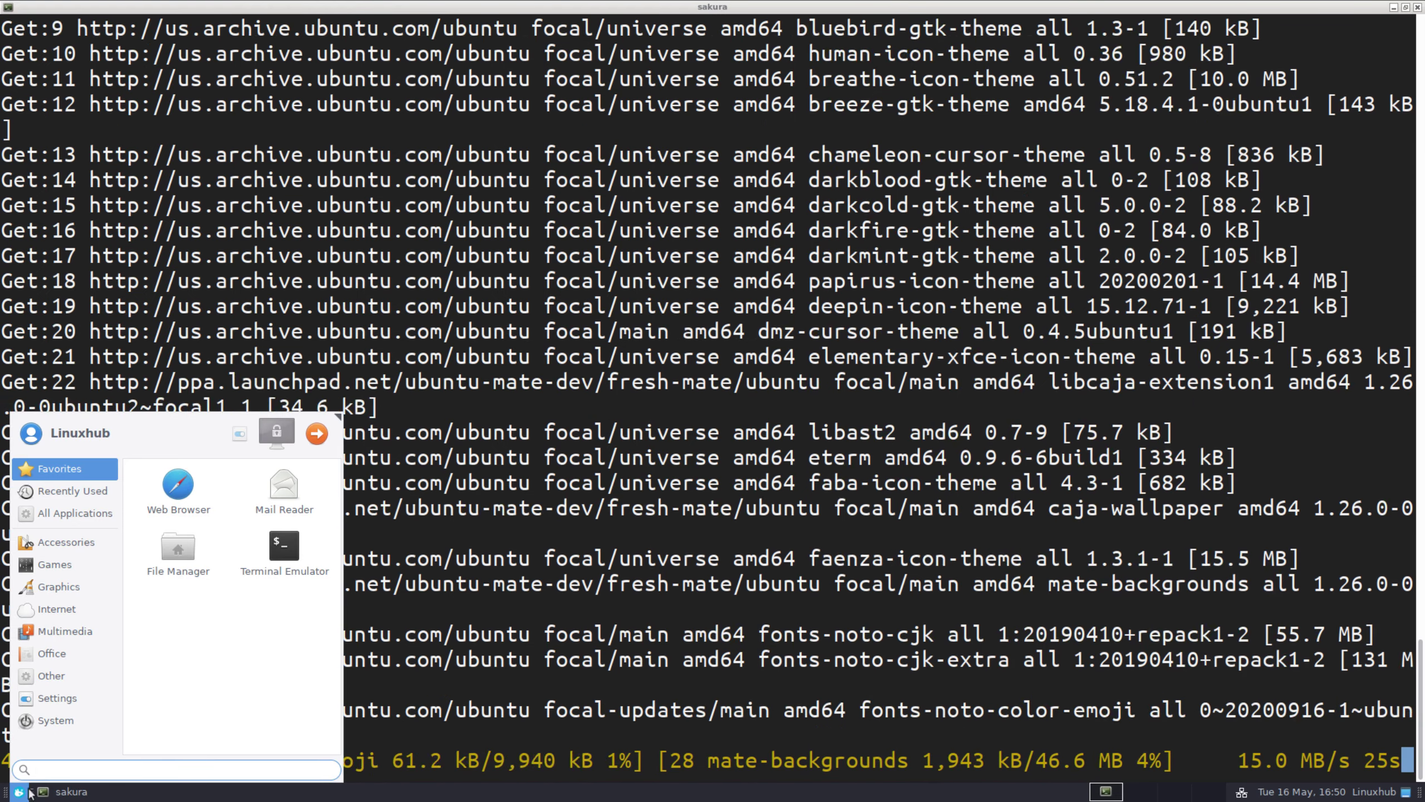
{"action": "left_click", "coordinate": [60, 540]}
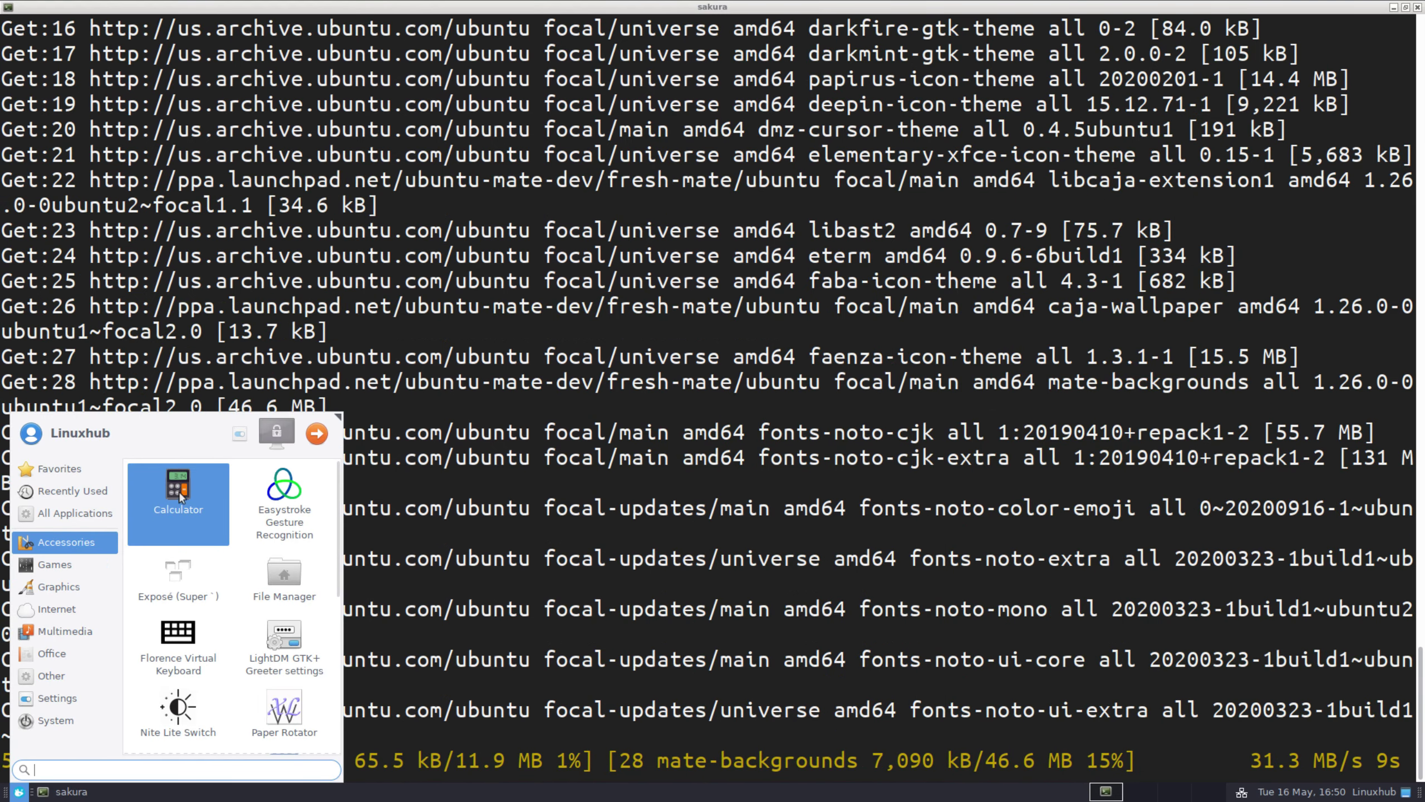
{"action": "left_click", "coordinate": [178, 491]}
{"action": "double_click", "coordinate": [42, 17]}
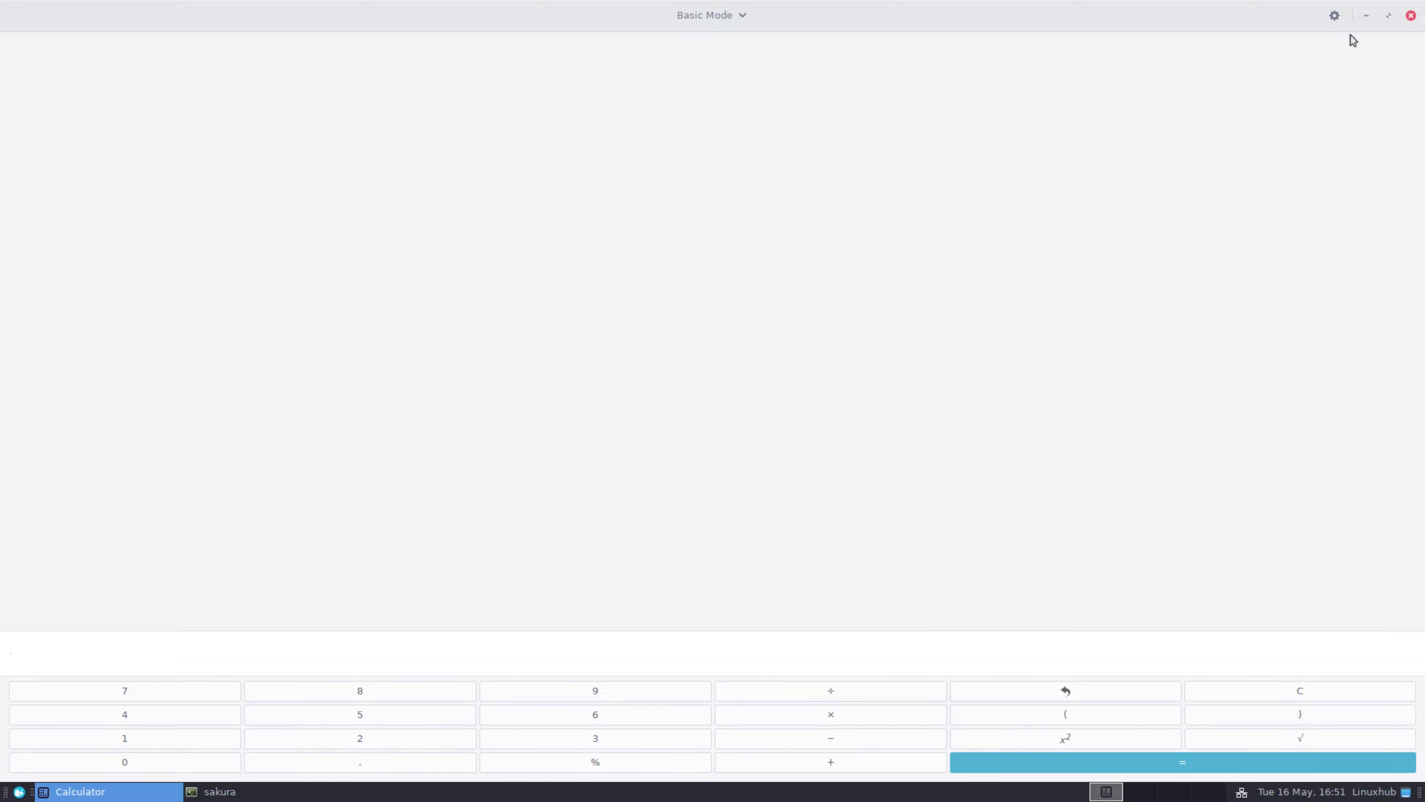
{"action": "left_click", "coordinate": [1335, 15]}
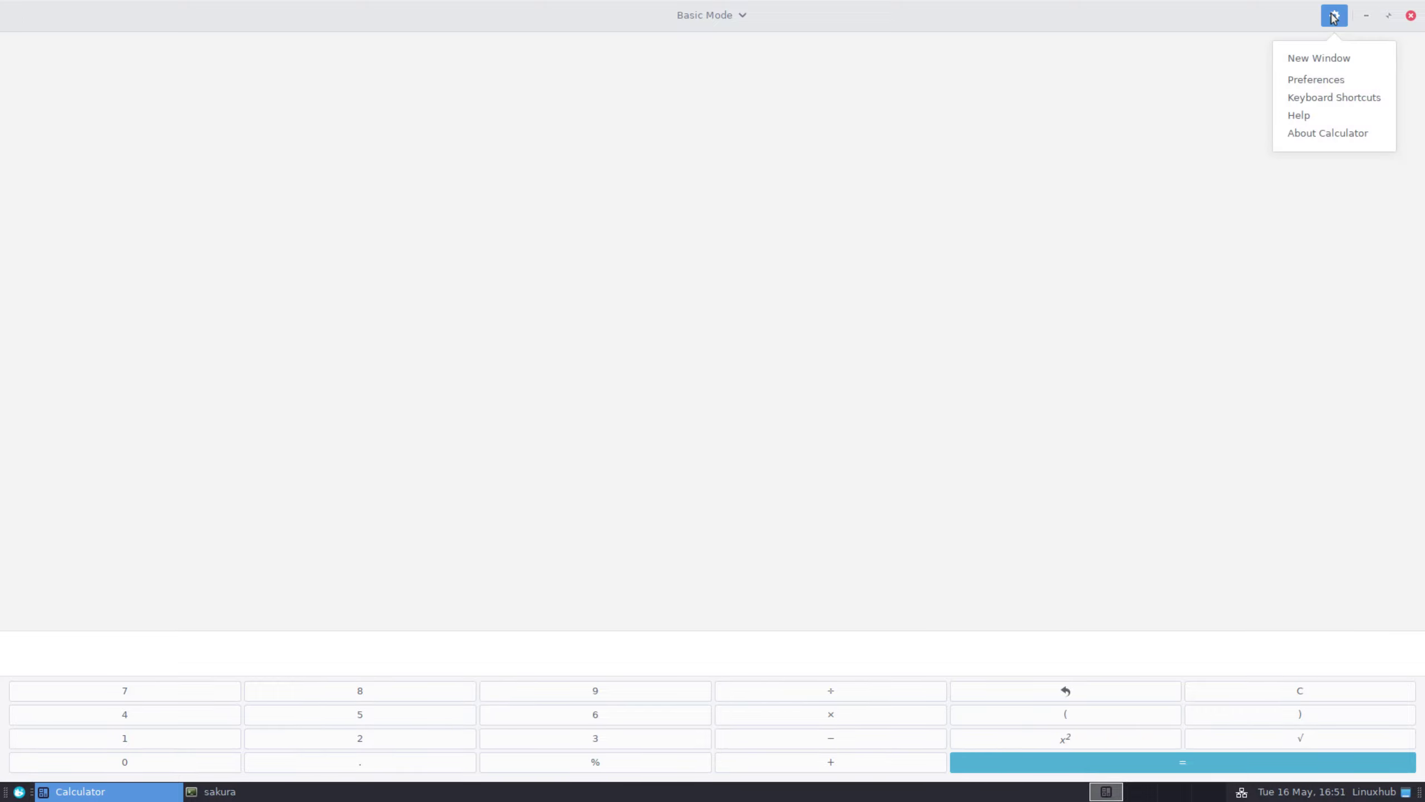
{"action": "left_click", "coordinate": [1324, 134]}
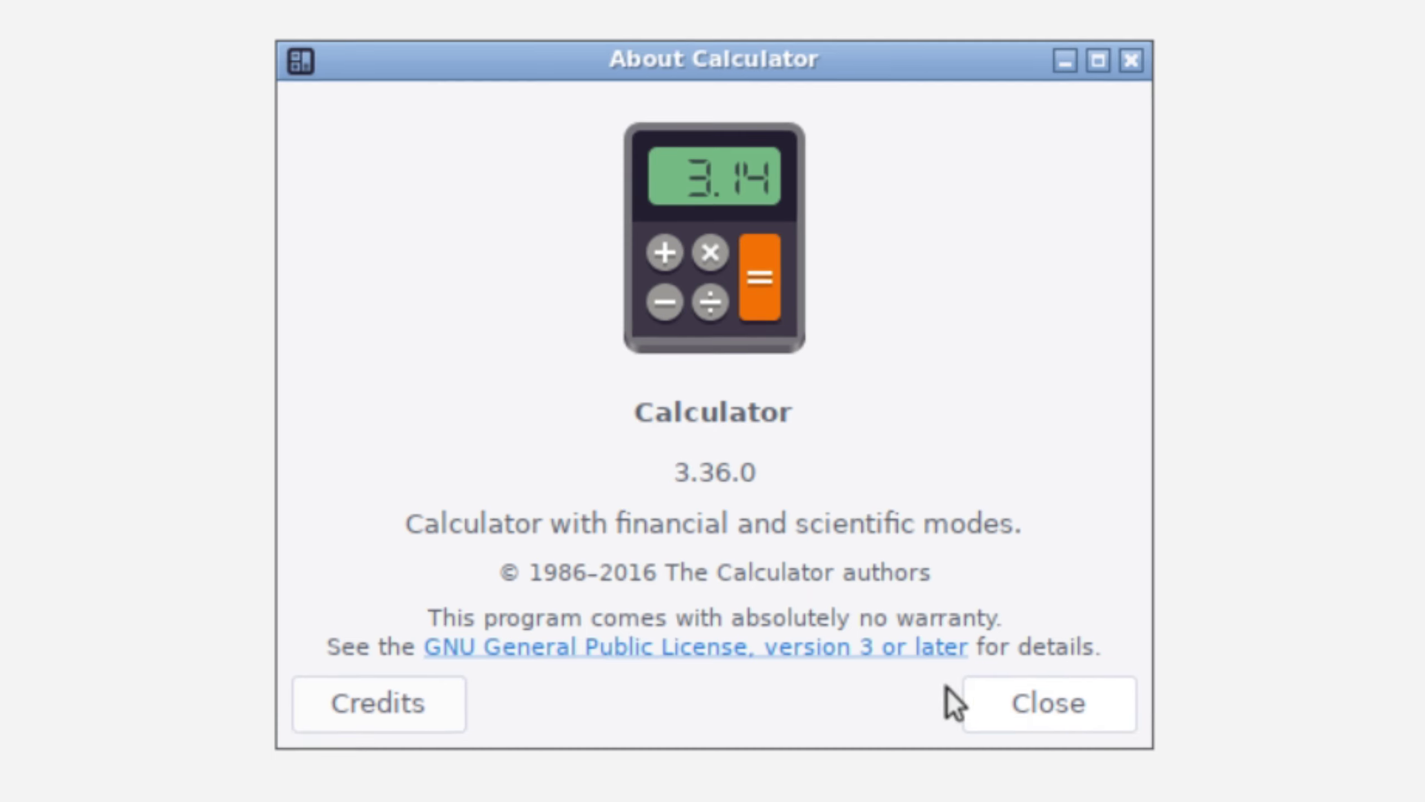
{"action": "left_click", "coordinate": [1010, 709]}
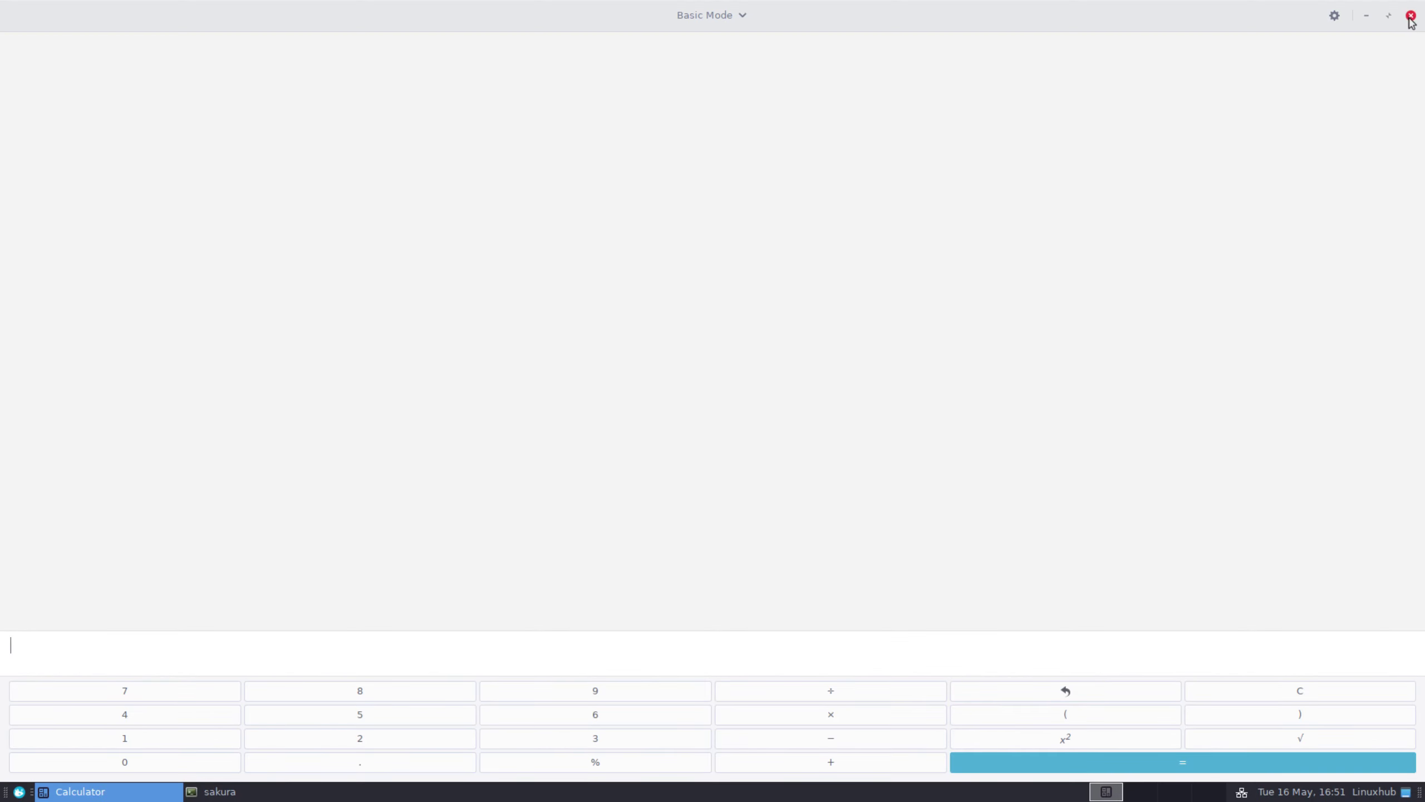
{"action": "left_click", "coordinate": [1411, 15]}
Step: Open the File Manager from the Accessories category in a maximized window, view its About information and close it
{"action": "left_click", "coordinate": [18, 791]}
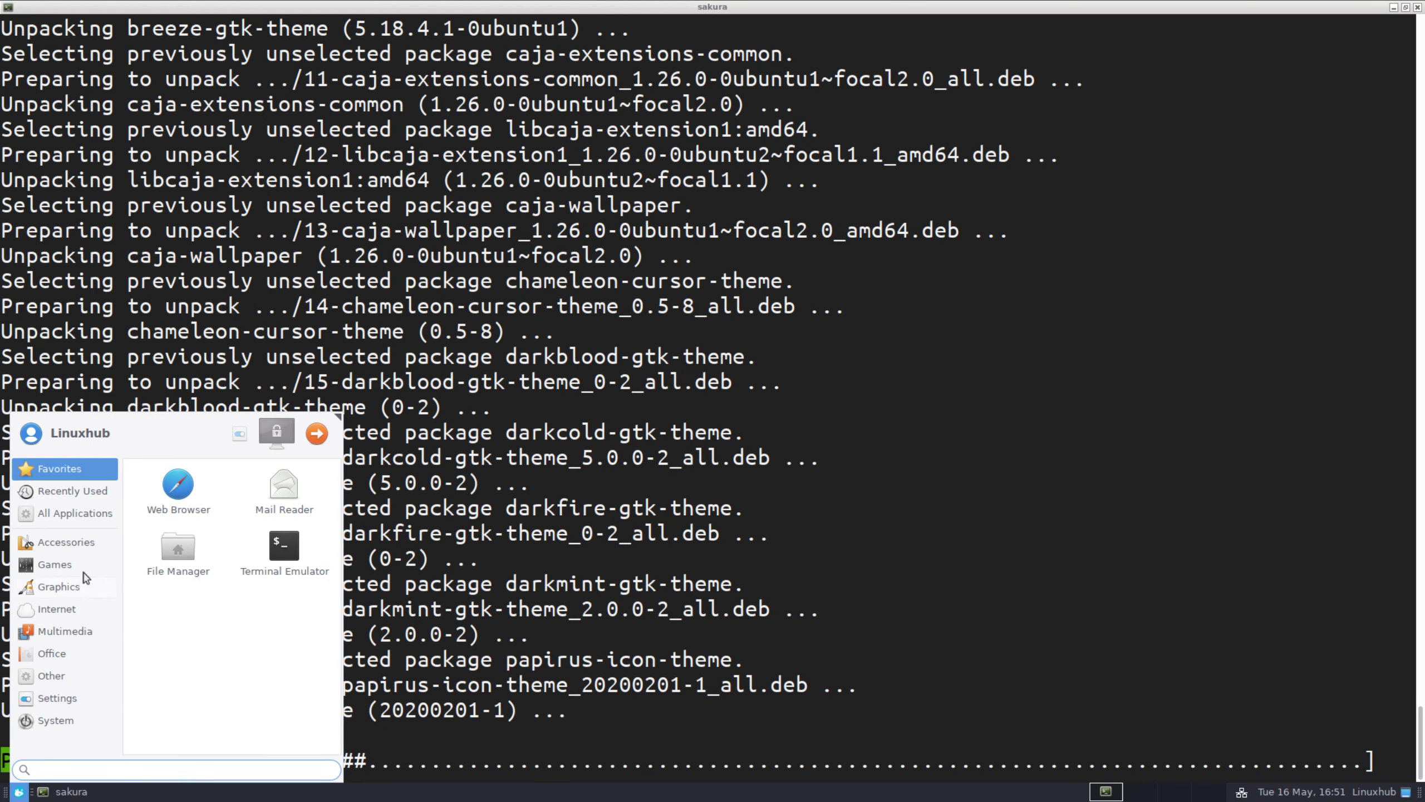
{"action": "left_click", "coordinate": [71, 539]}
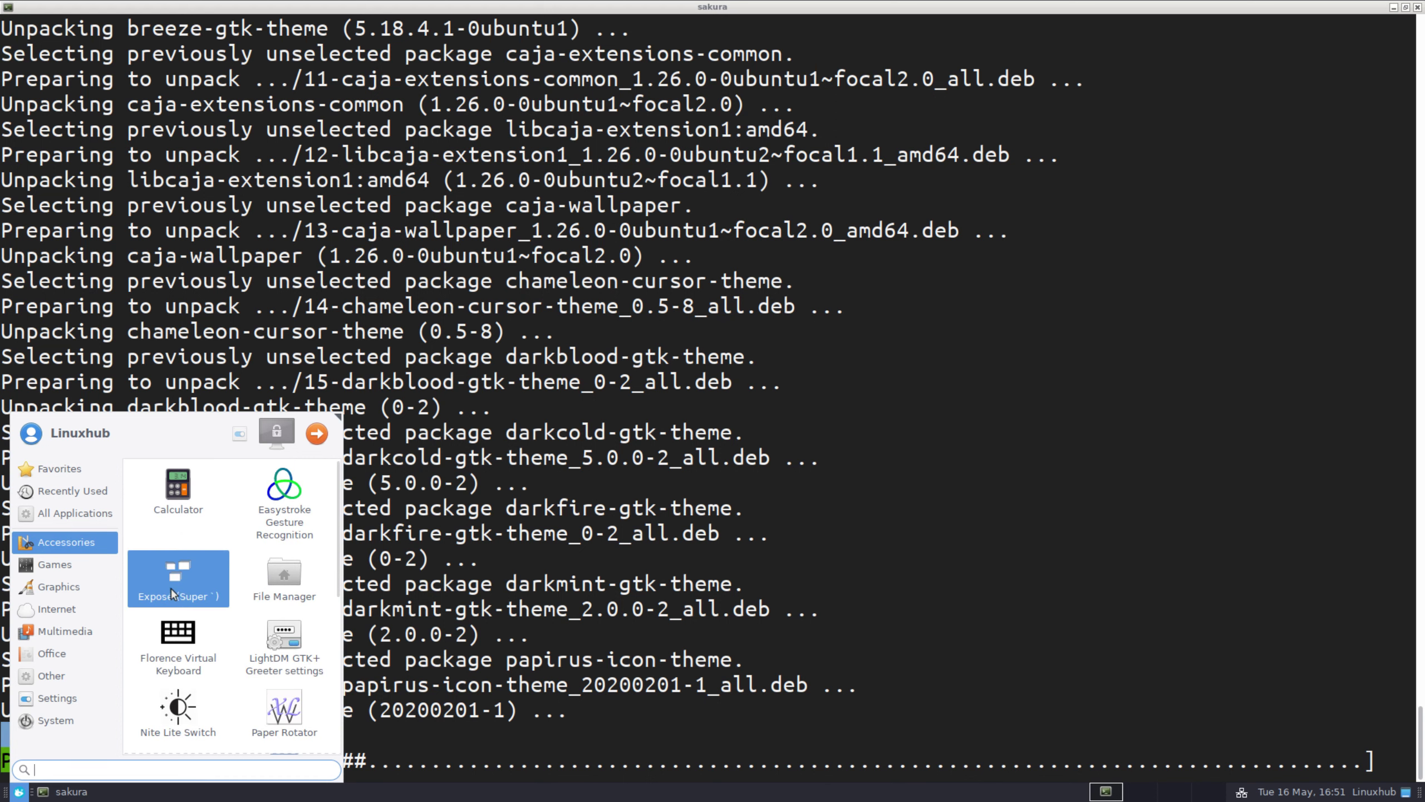
{"action": "left_click", "coordinate": [278, 588]}
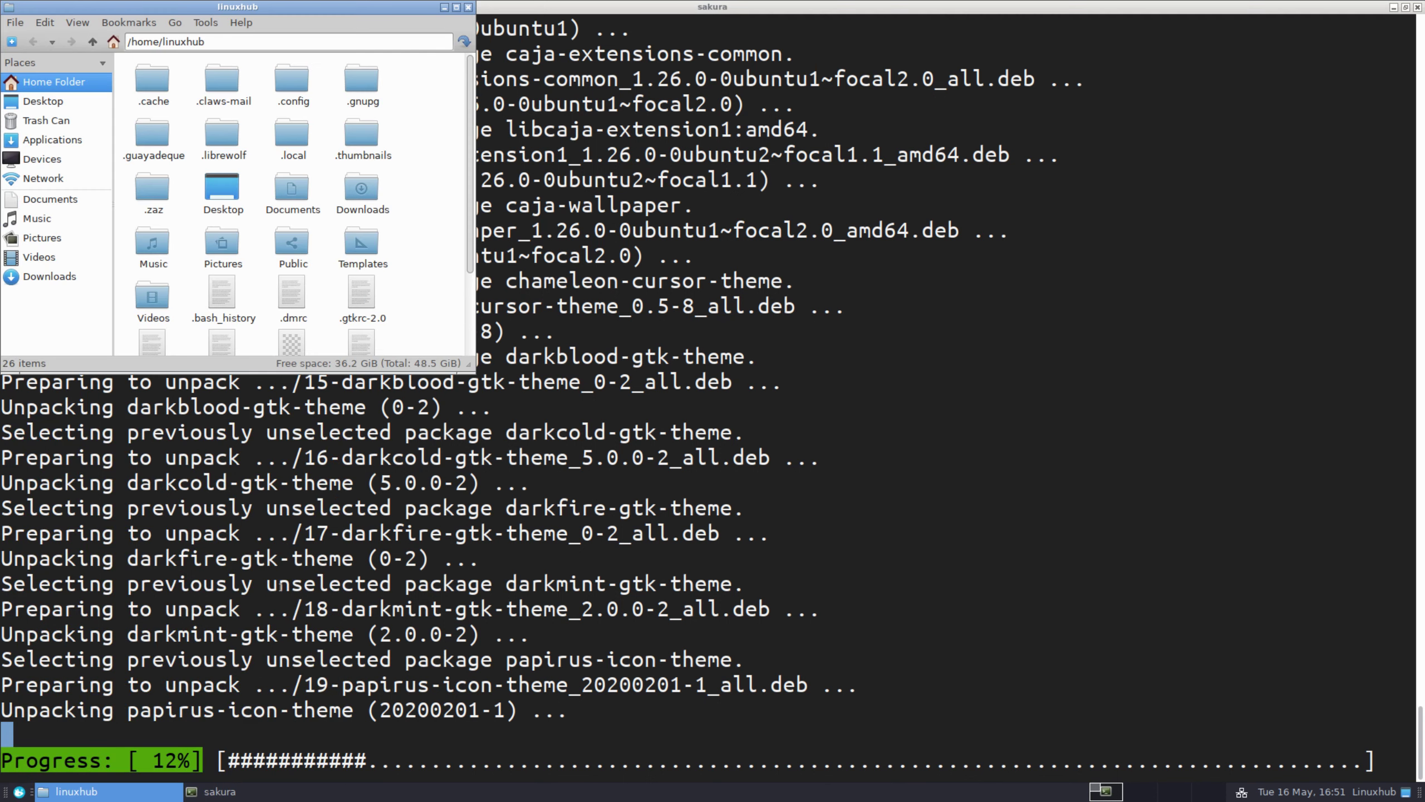
{"action": "double_click", "coordinate": [302, 9]}
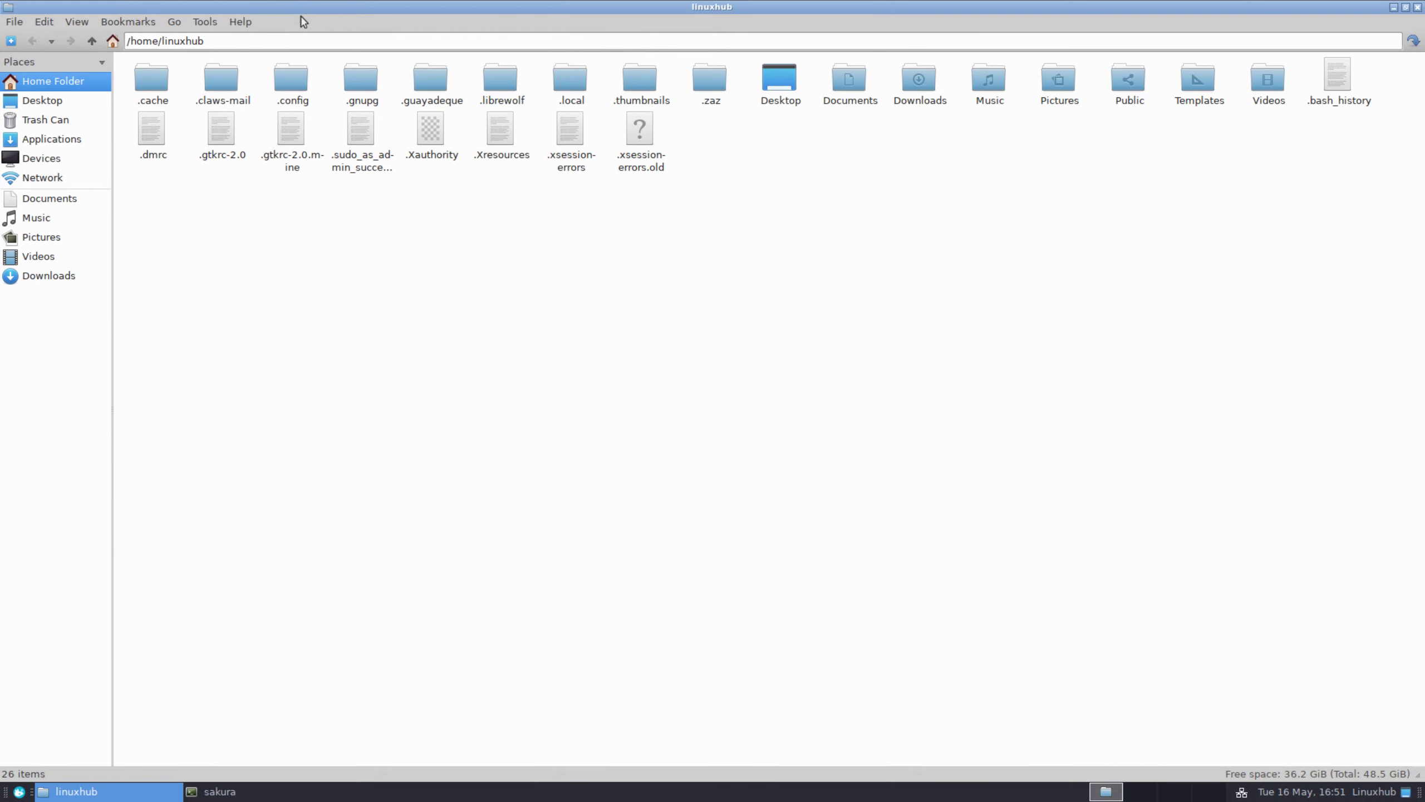
{"action": "left_click", "coordinate": [240, 21]}
{"action": "left_click", "coordinate": [254, 39]}
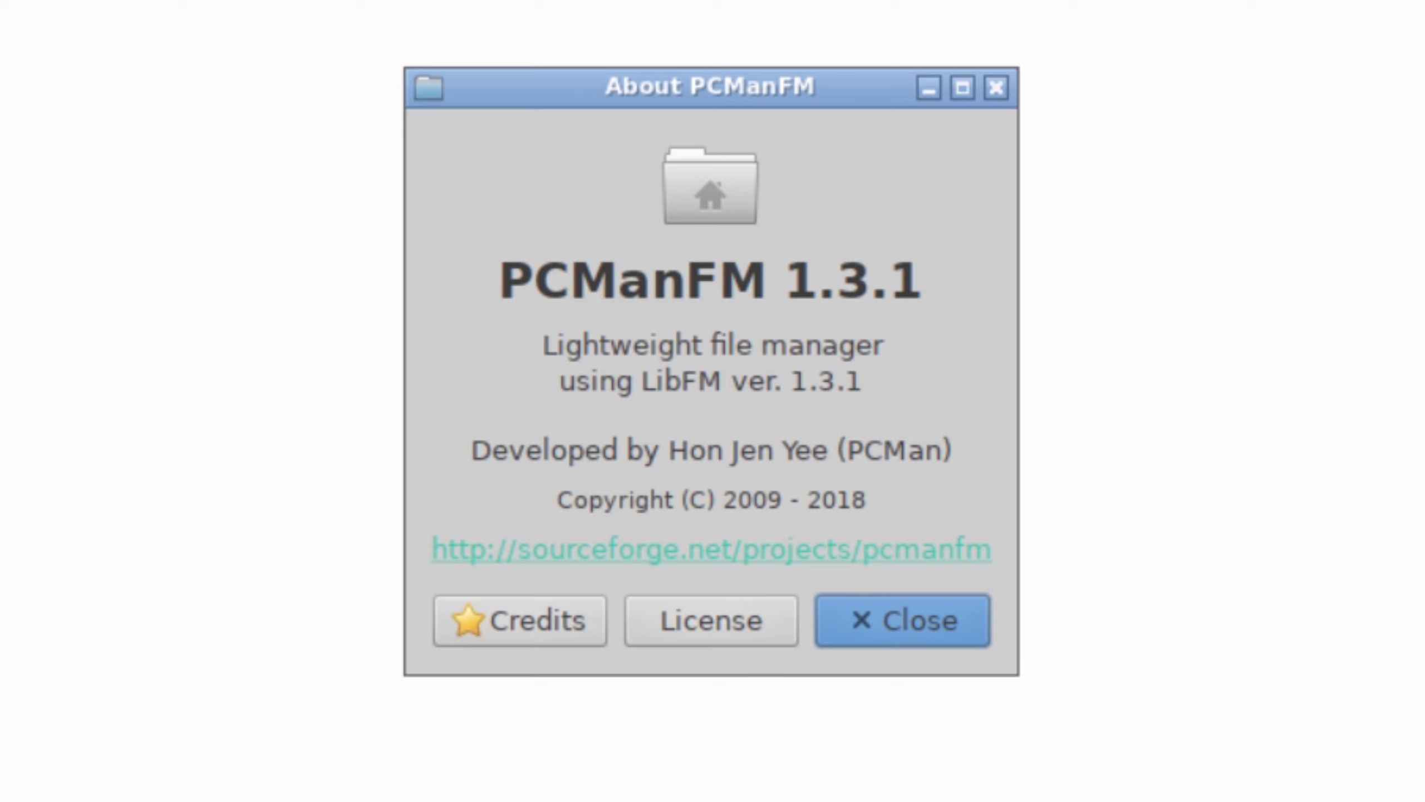
{"action": "left_click", "coordinate": [878, 629]}
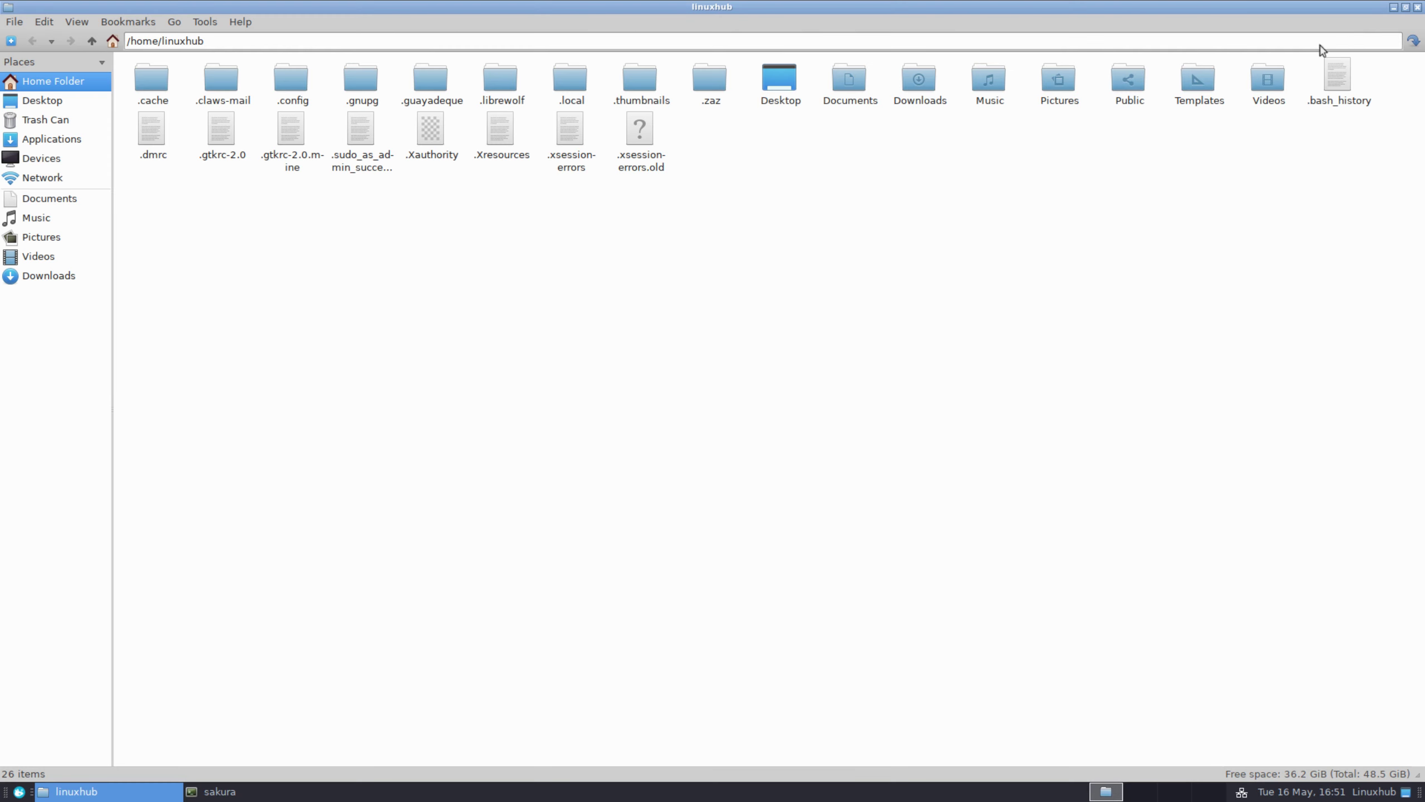
{"action": "left_click", "coordinate": [1418, 7]}
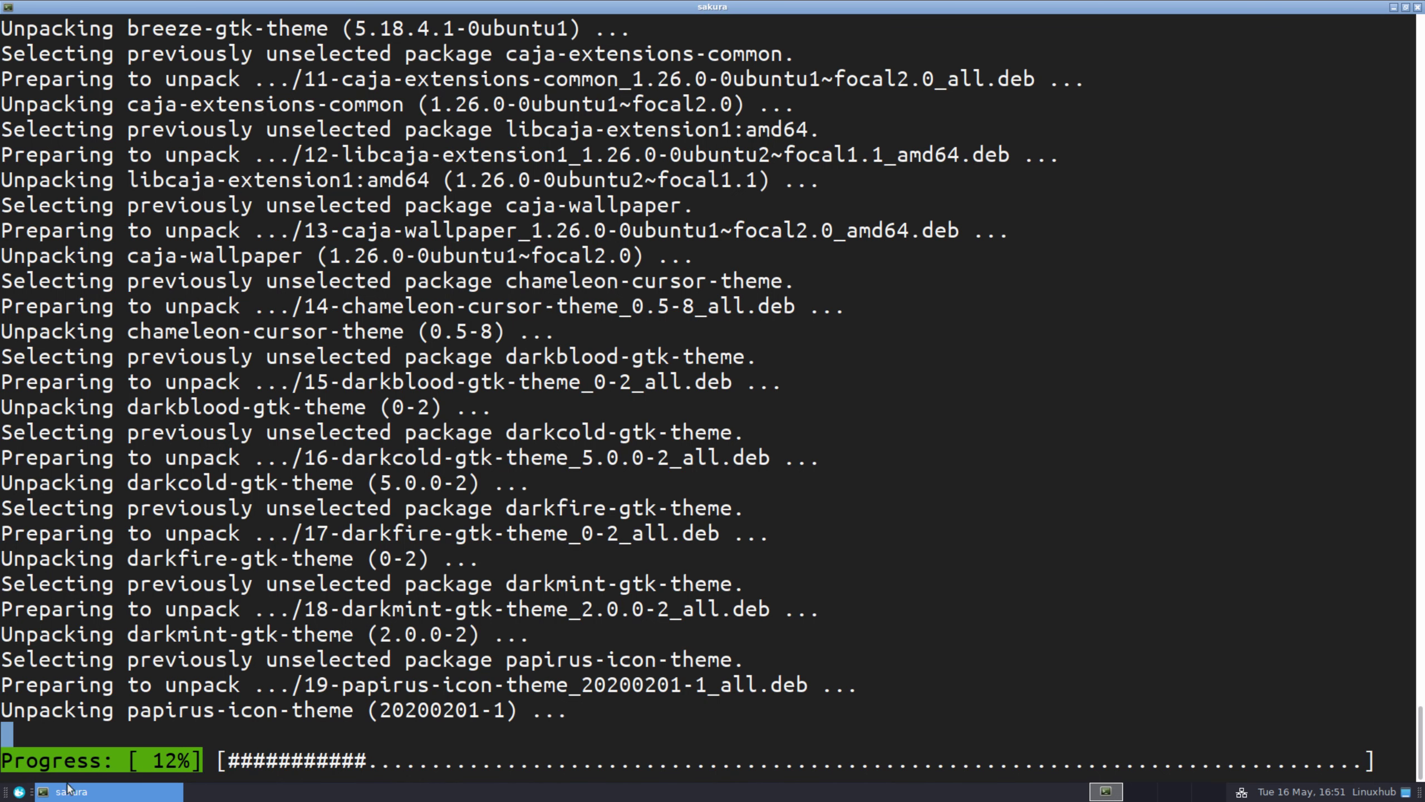
Step: Try out the Florence Virtual Keyboard by moving it to the lower middle of the terminal and entering 1, and close it
{"action": "left_click", "coordinate": [19, 791]}
{"action": "left_click", "coordinate": [59, 544]}
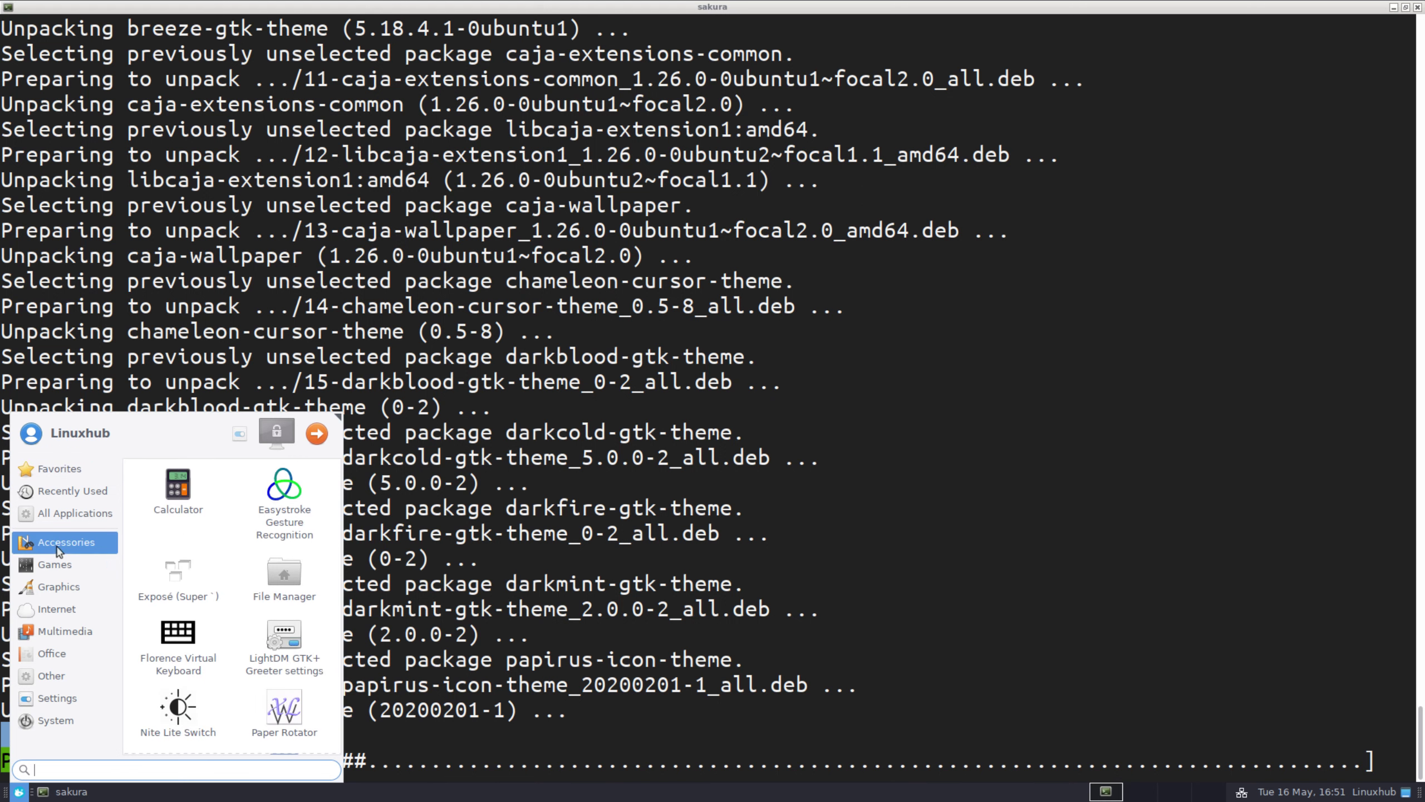
{"action": "left_click", "coordinate": [179, 646]}
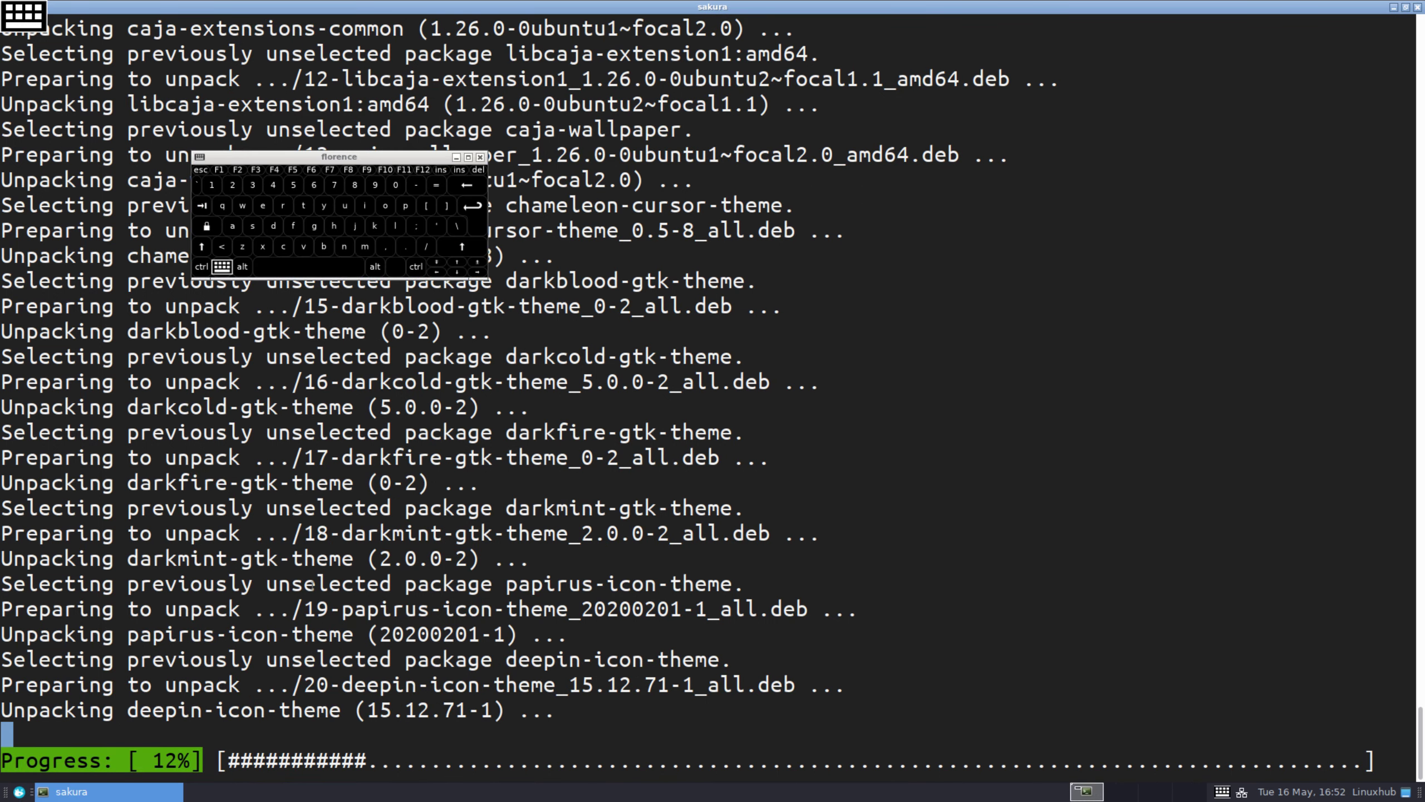
{"action": "left_click_drag", "start_coordinate": [374, 157], "coordinate": [795, 585]}
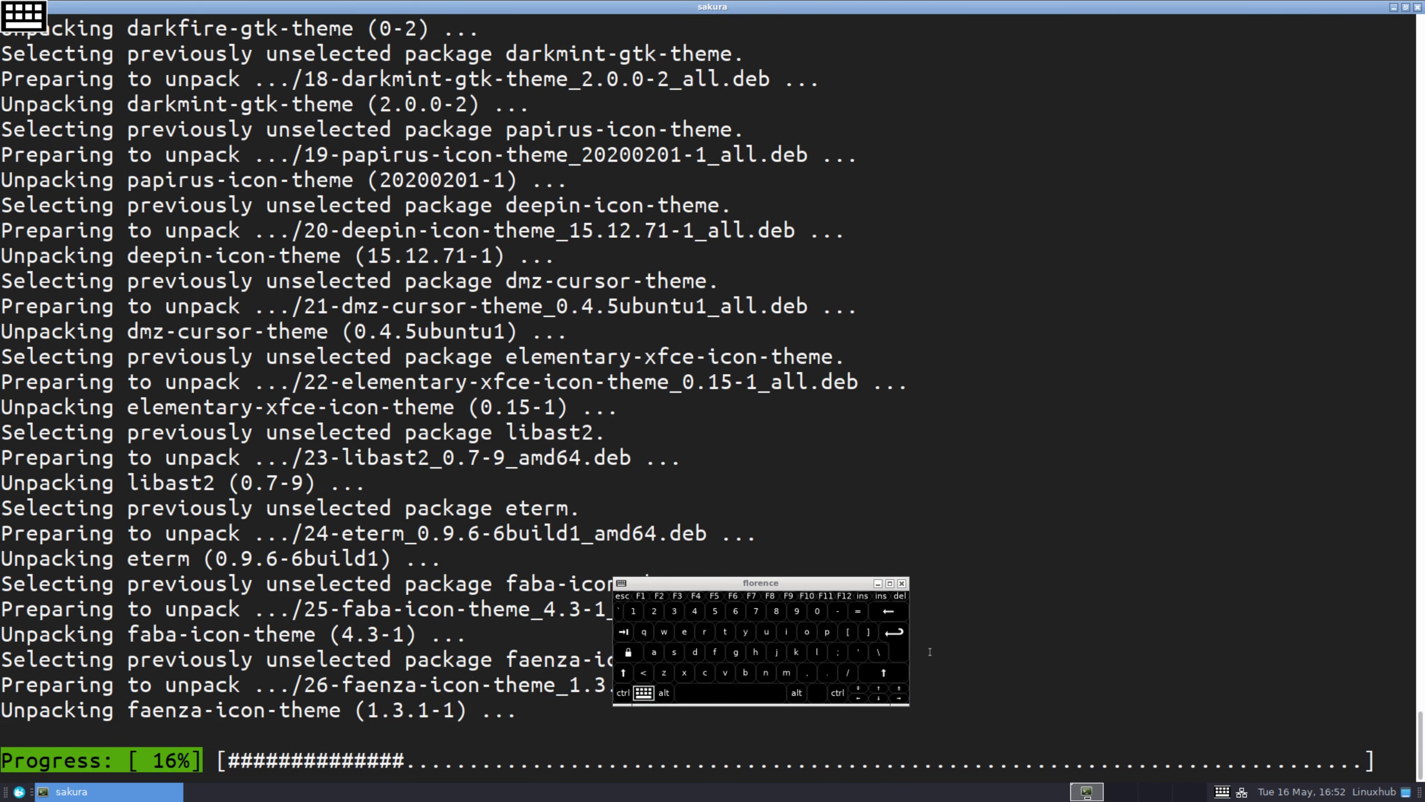
{"action": "left_click", "coordinate": [635, 612]}
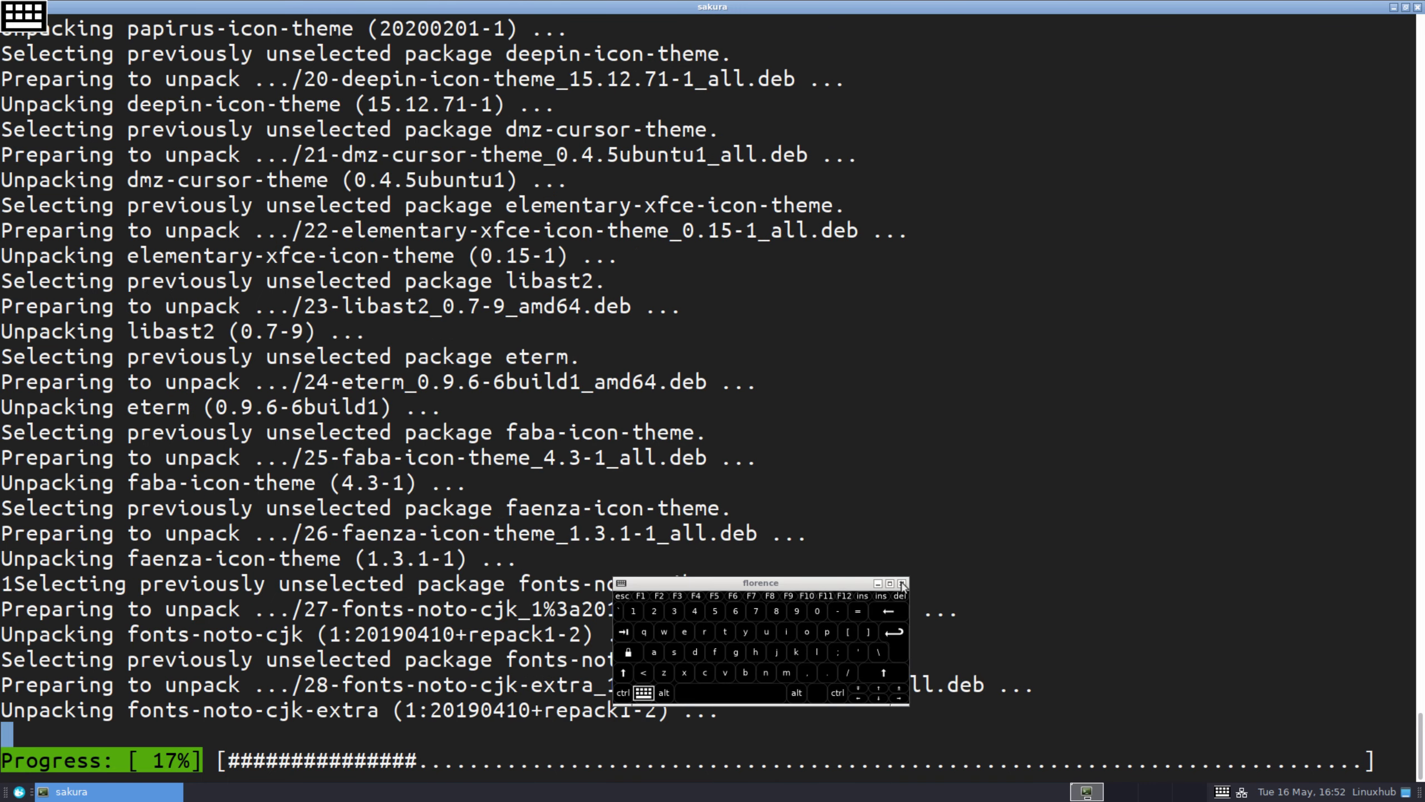
{"action": "left_click", "coordinate": [902, 584]}
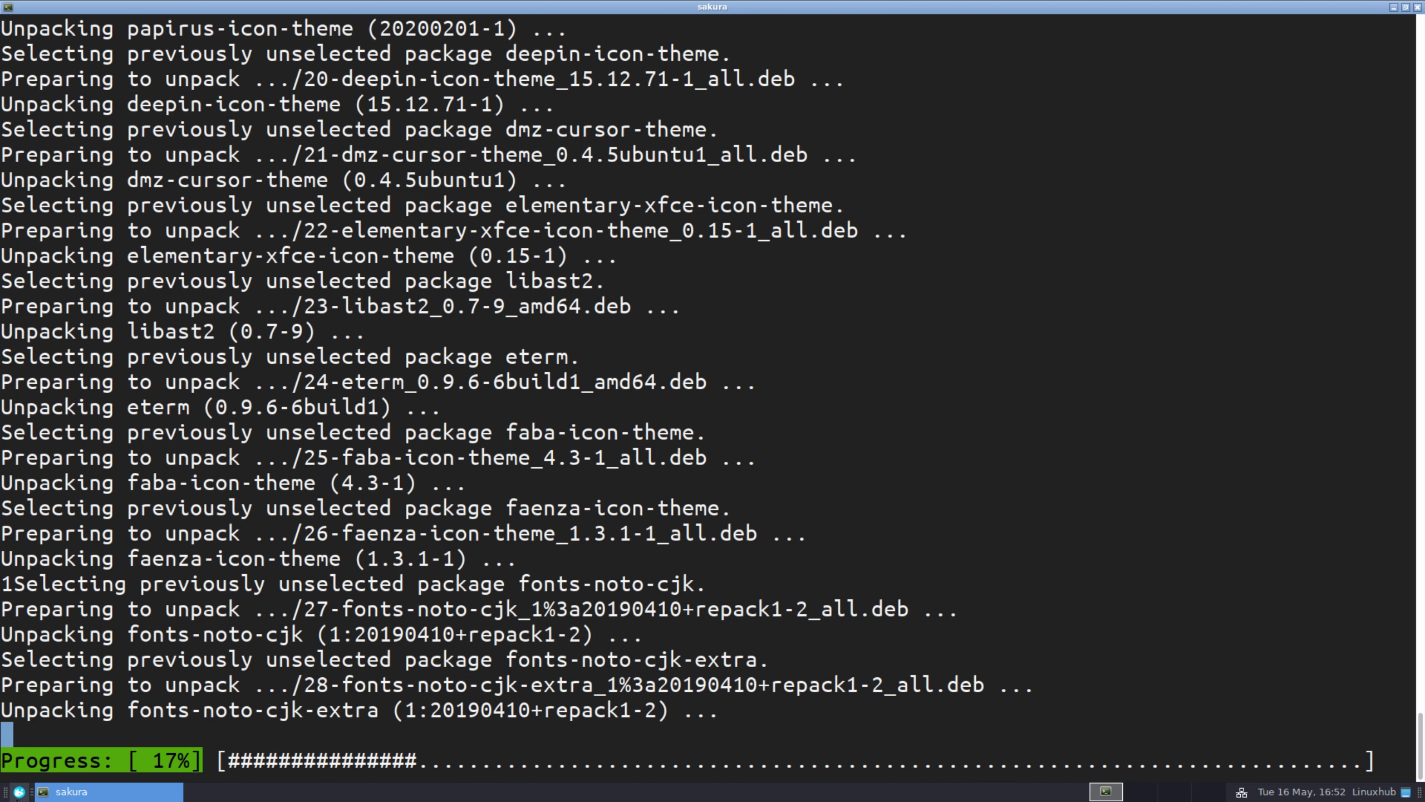
Step: Open the first solitaire game in the Games category in a maximized window and view its About AisleRiot information
{"action": "left_click", "coordinate": [18, 791]}
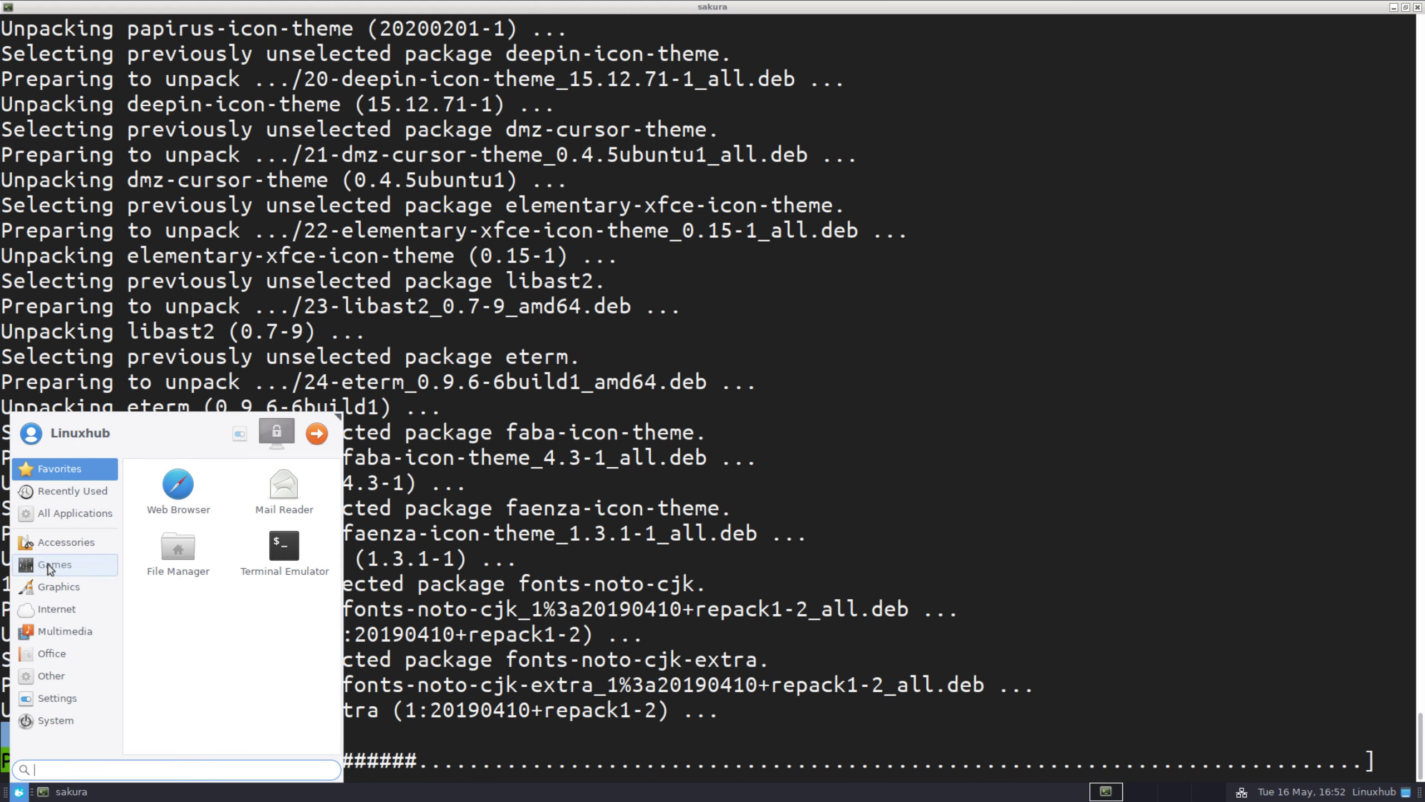
{"action": "left_click", "coordinate": [50, 567]}
{"action": "left_click", "coordinate": [168, 499]}
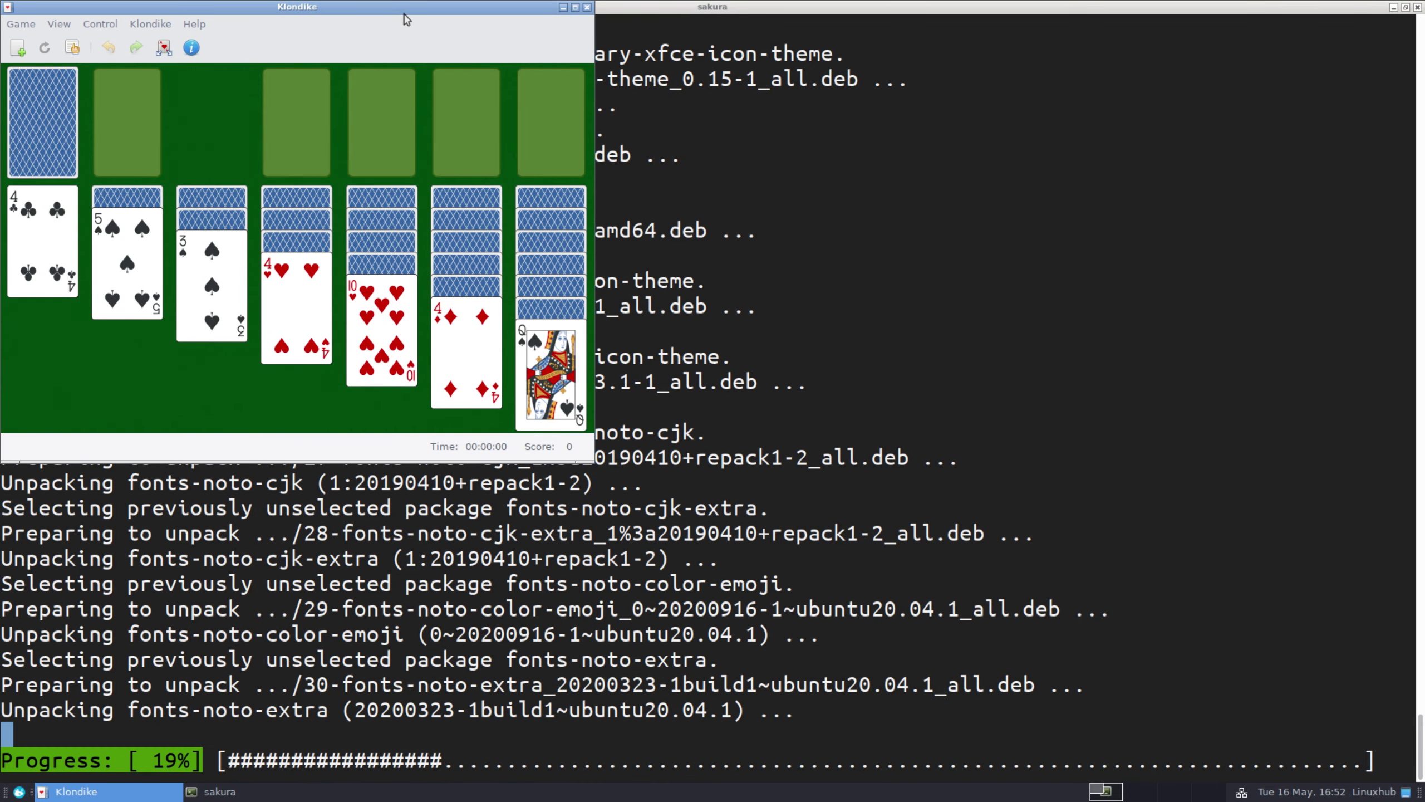
{"action": "double_click", "coordinate": [402, 7]}
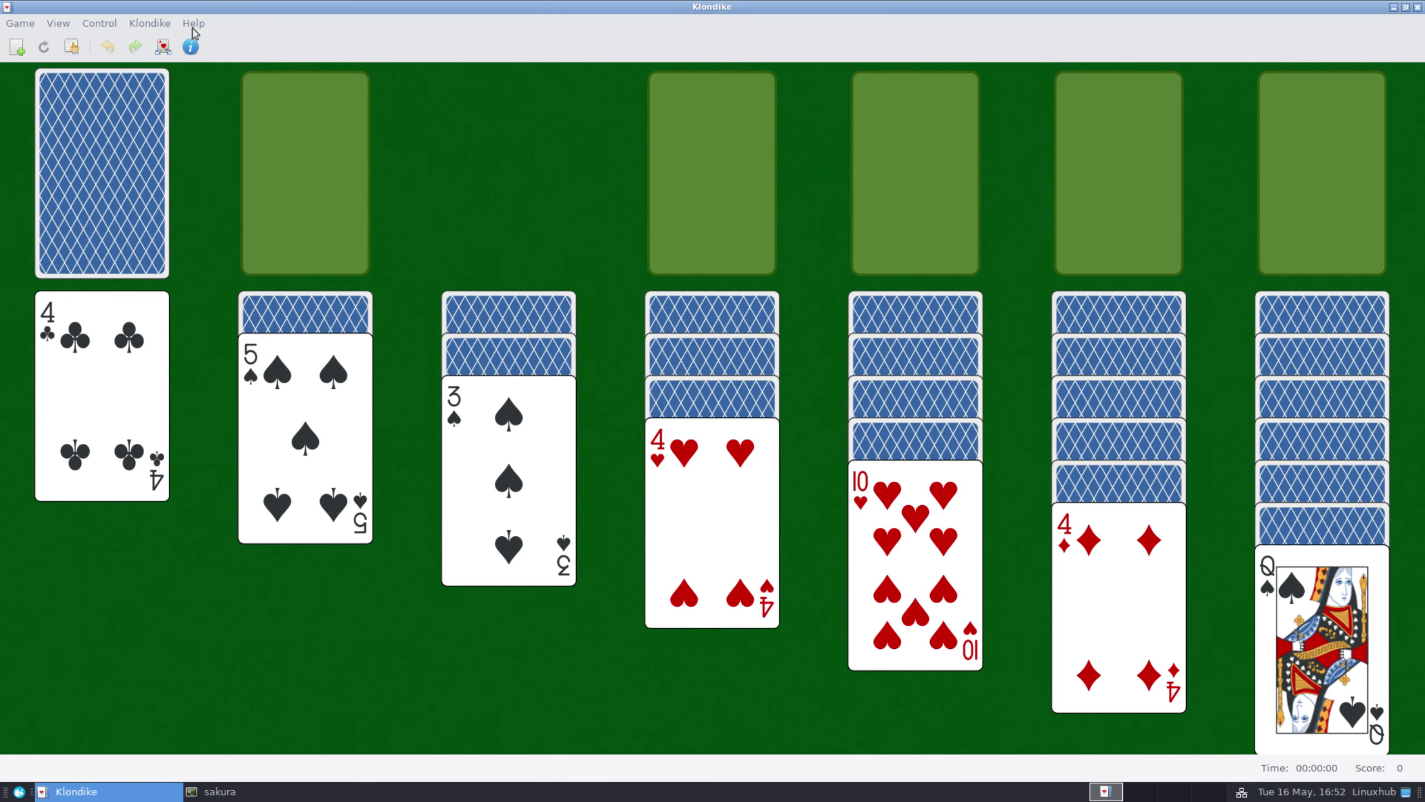
{"action": "left_click", "coordinate": [194, 23]}
{"action": "left_click", "coordinate": [211, 102]}
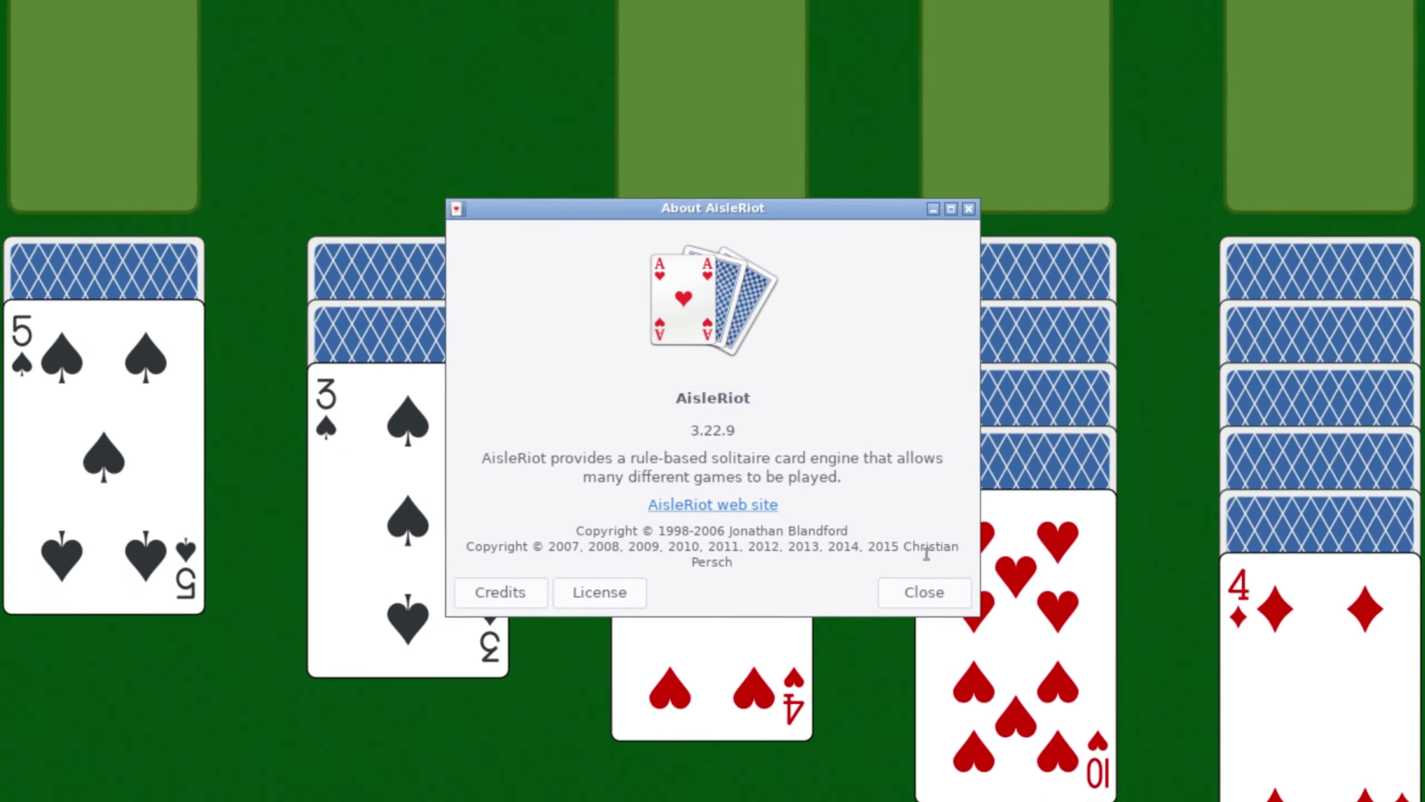
{"action": "left_click", "coordinate": [1114, 763]}
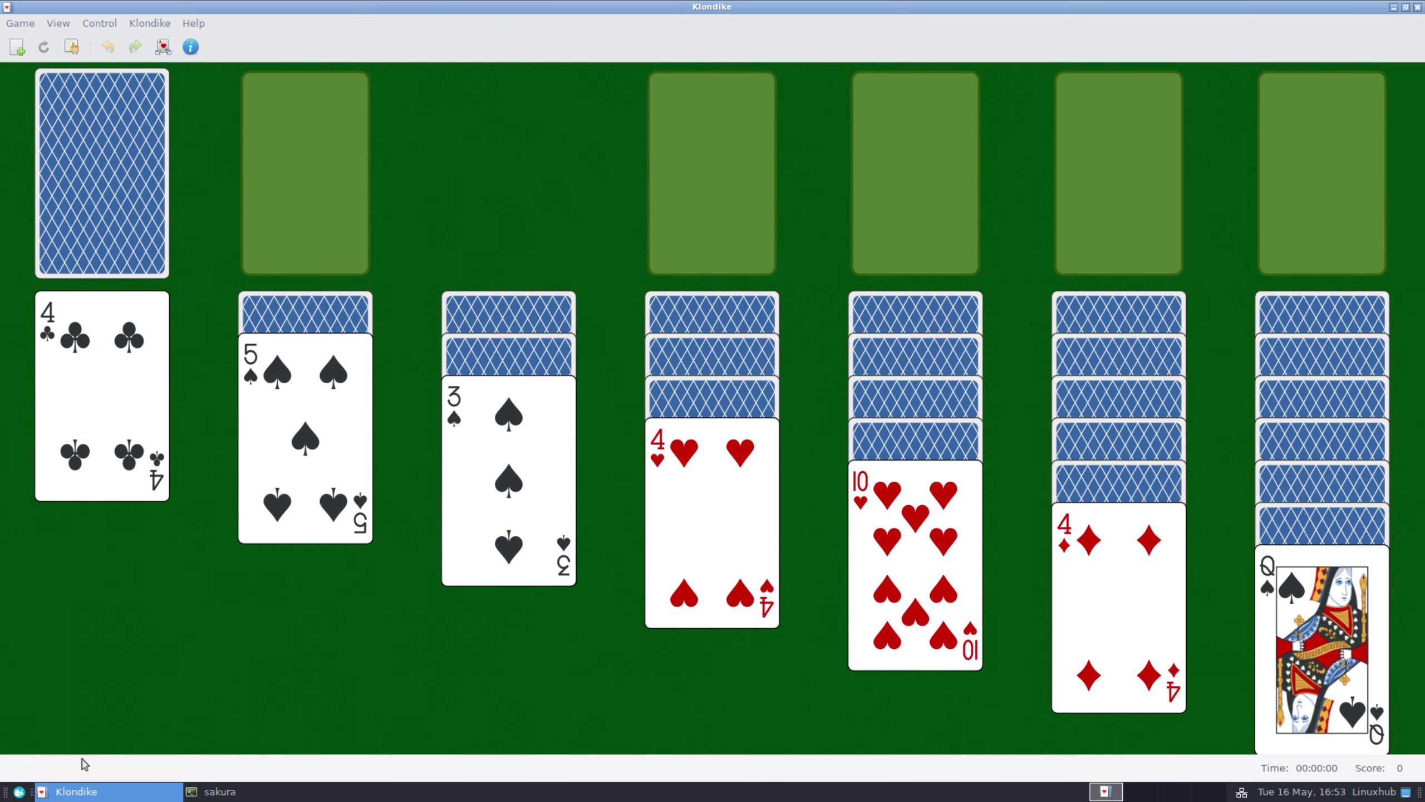
Step: Close Klondike, open Mastermind from the Games category in a maximized window, and view its About information before closing it
{"action": "right_click", "coordinate": [51, 791]}
{"action": "left_click", "coordinate": [56, 771]}
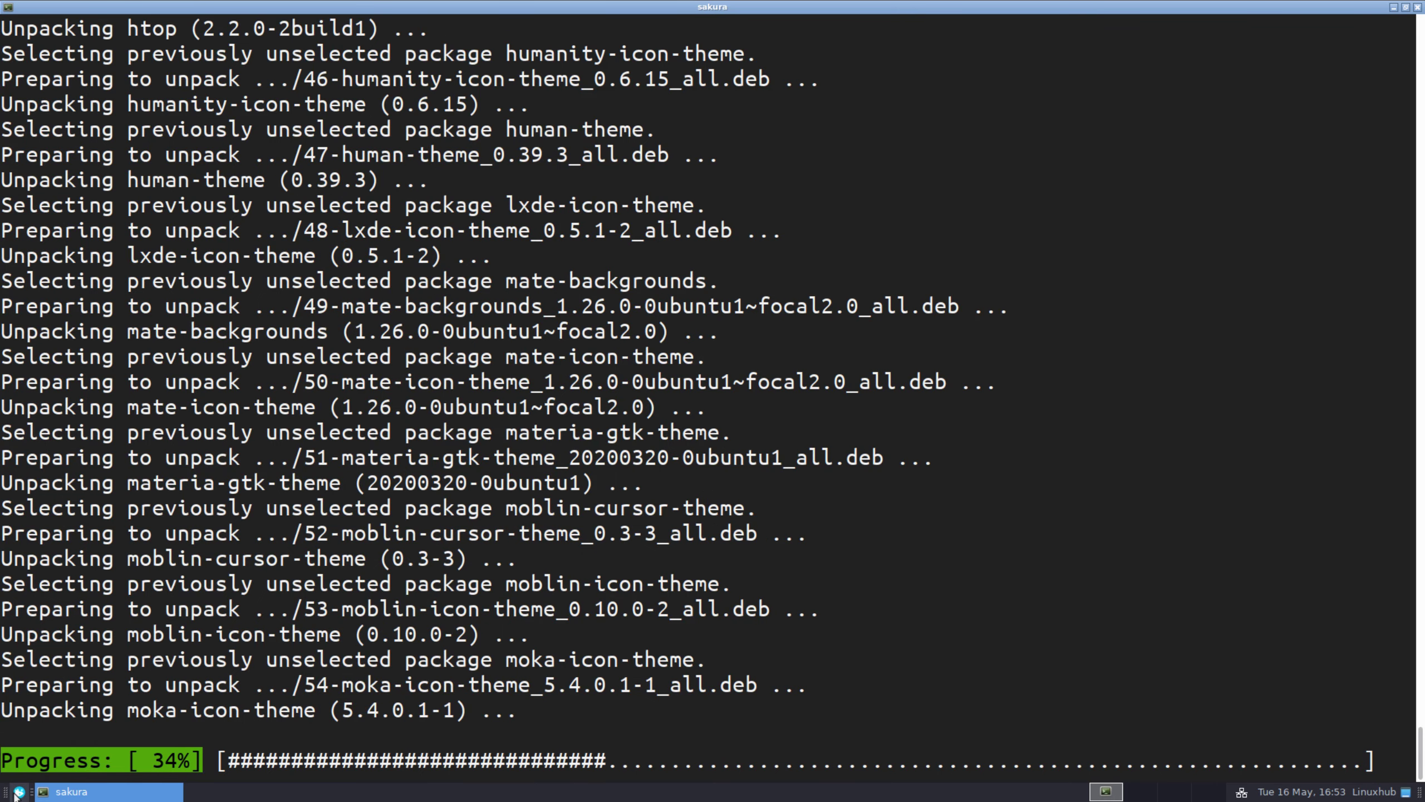
{"action": "left_click", "coordinate": [19, 792]}
{"action": "left_click", "coordinate": [54, 566]}
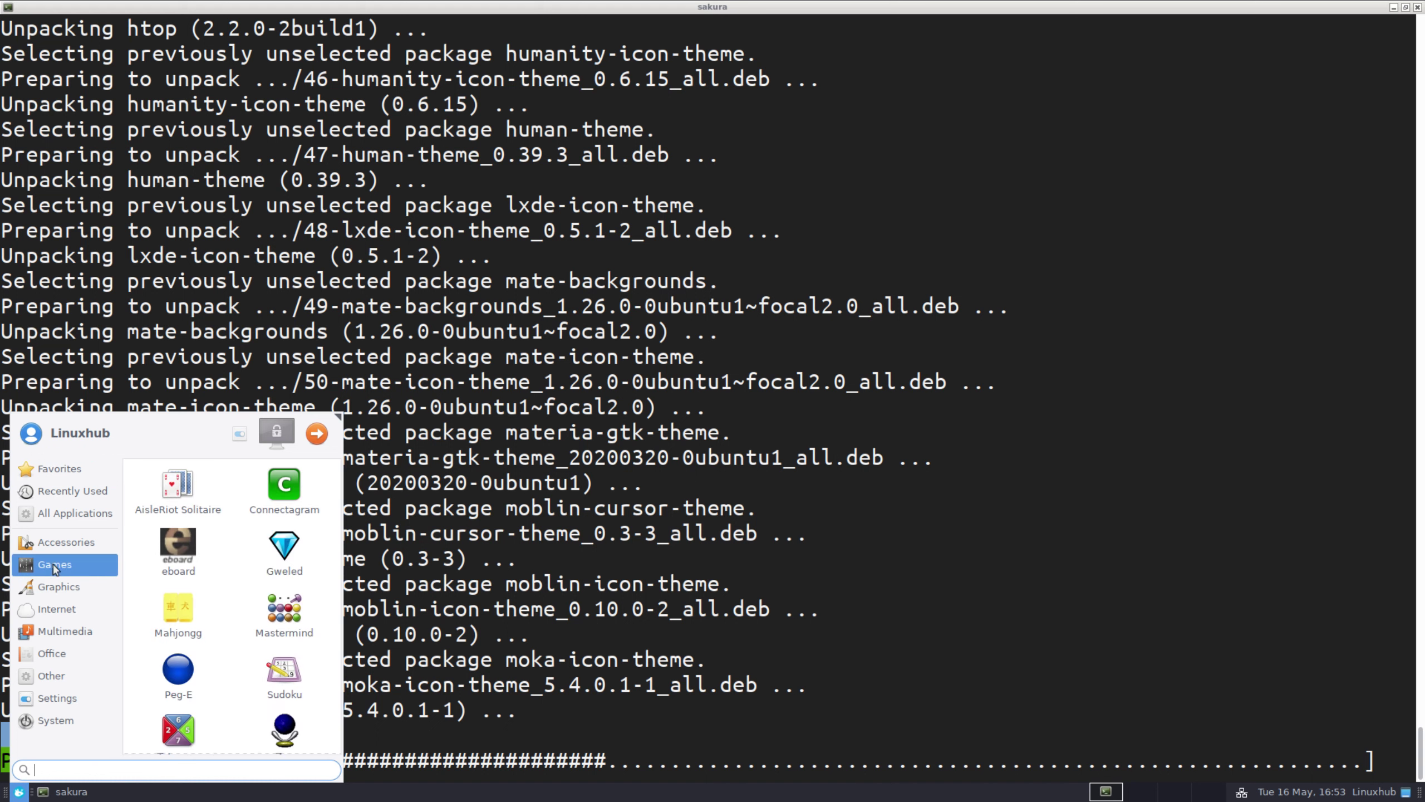
{"action": "left_click", "coordinate": [286, 612]}
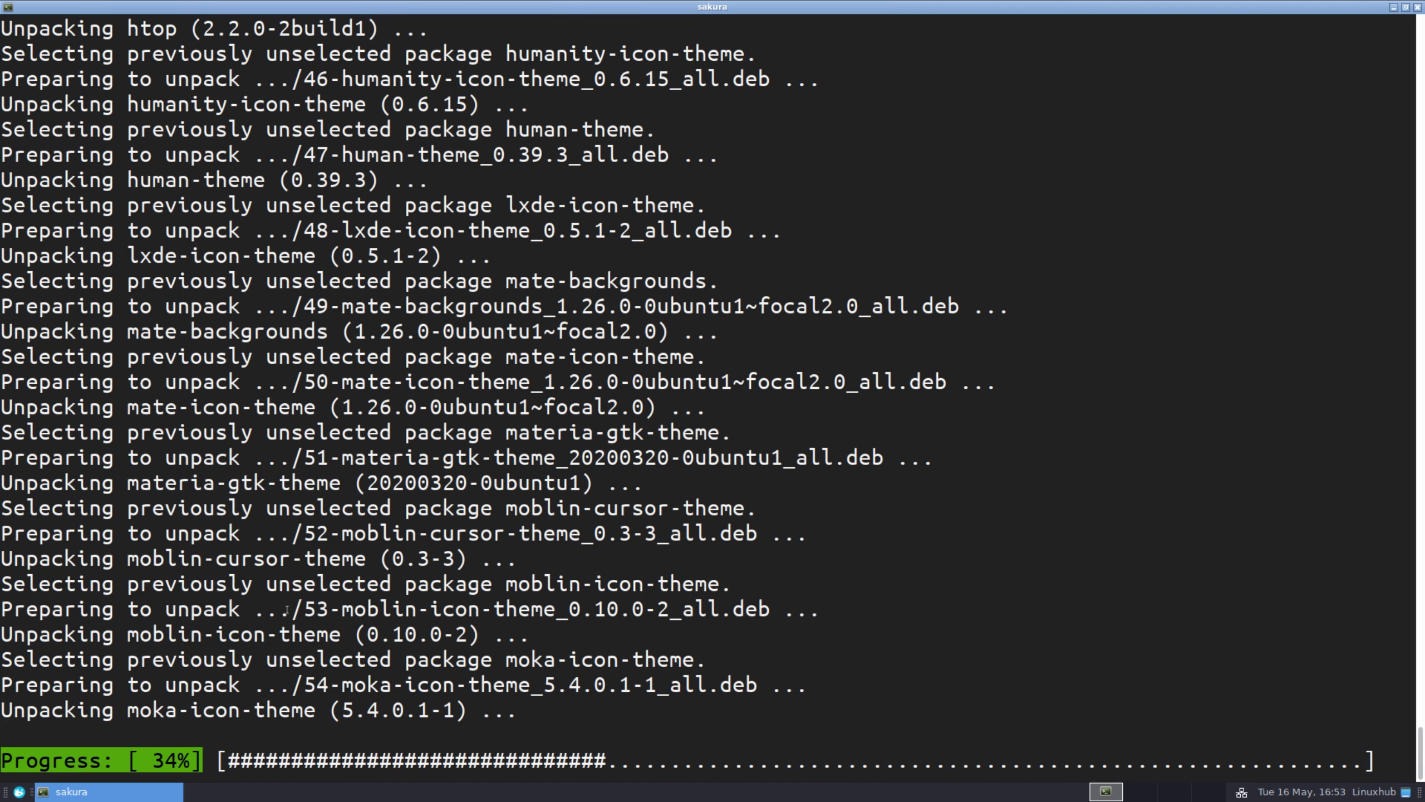
{"action": "double_click", "coordinate": [180, 12]}
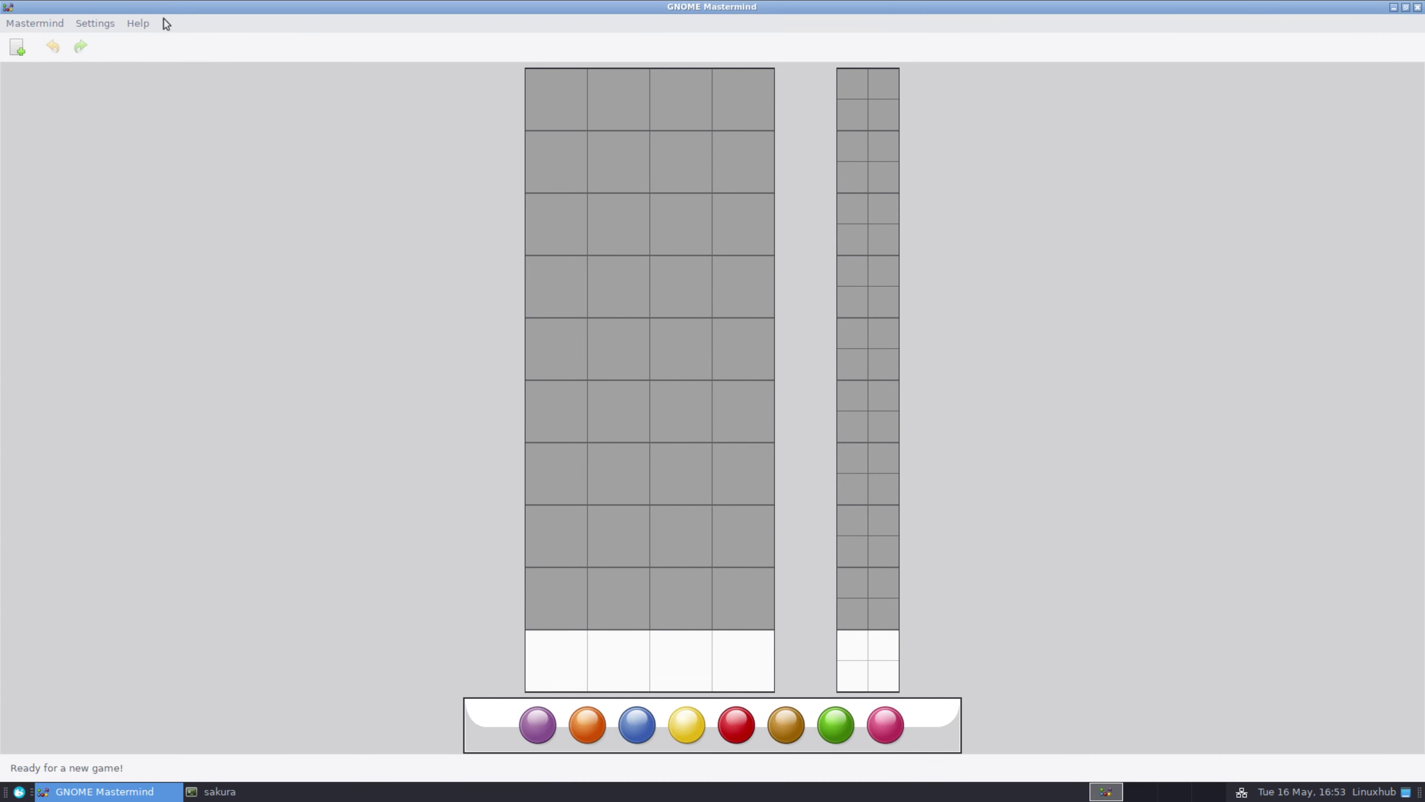
{"action": "left_click", "coordinate": [139, 23]}
{"action": "left_click", "coordinate": [153, 64]}
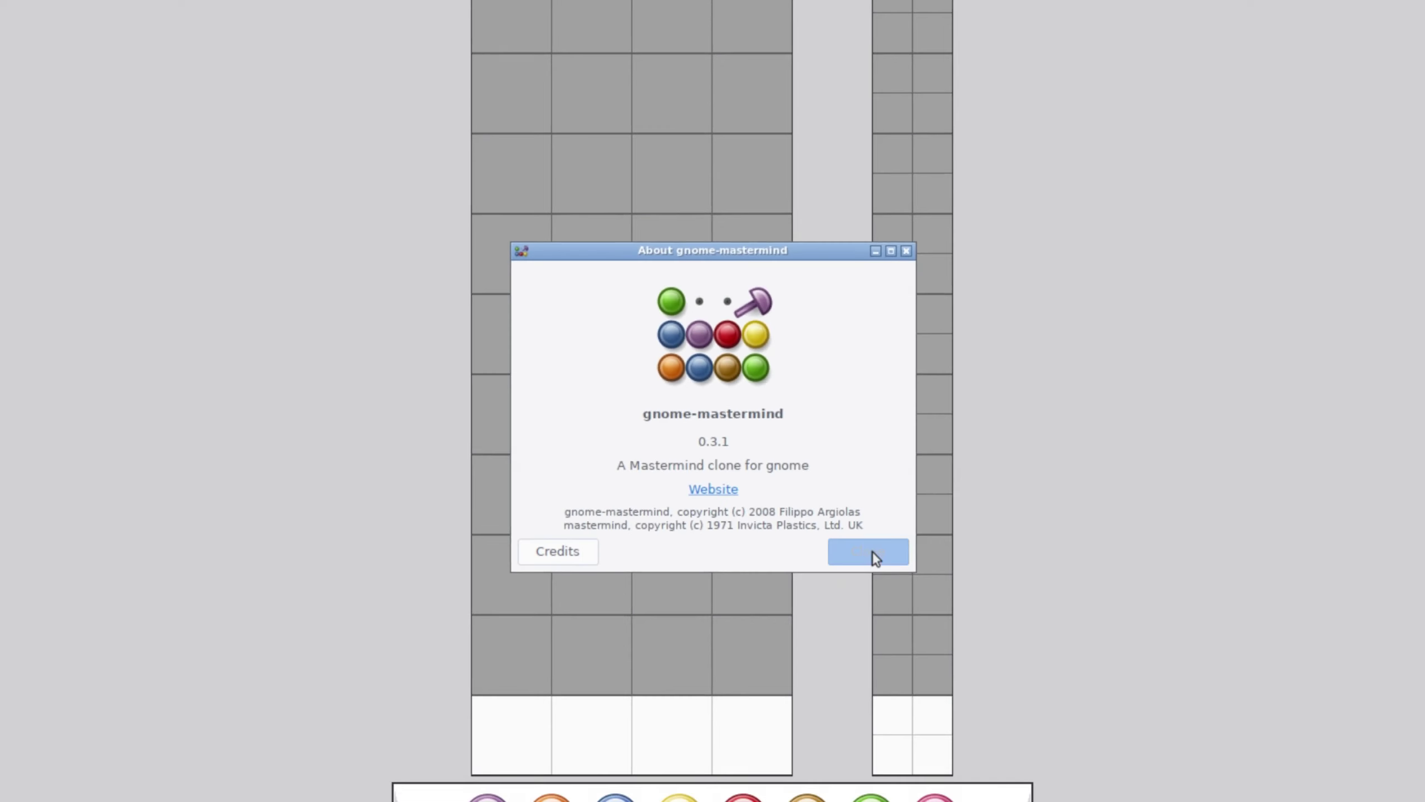
{"action": "left_click", "coordinate": [1055, 732]}
{"action": "right_click", "coordinate": [123, 792]}
{"action": "left_click", "coordinate": [112, 772]}
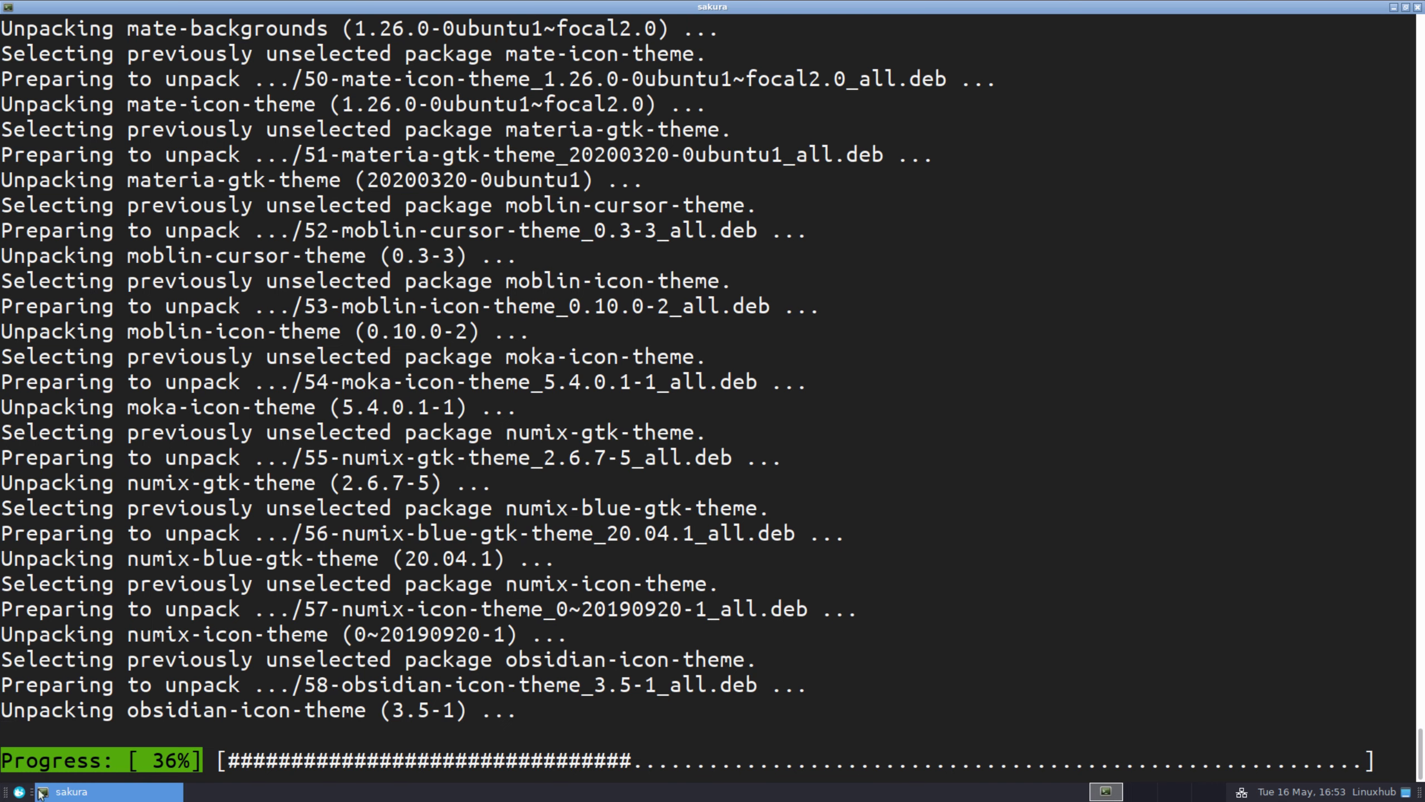
Step: Open Image Viewer from the Graphics category in a maximized window, view its About information and close the application
{"action": "left_click", "coordinate": [19, 791]}
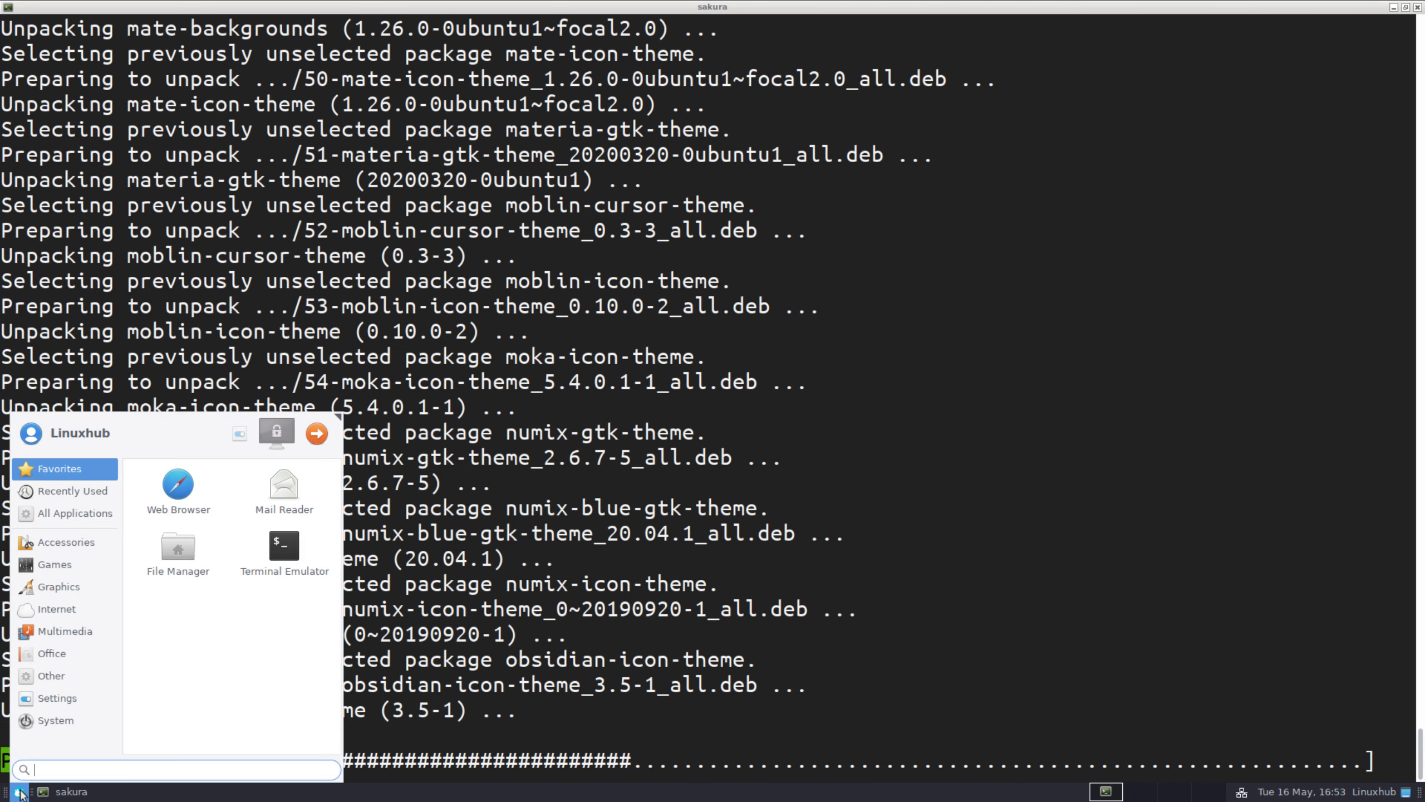
{"action": "left_click", "coordinate": [62, 590]}
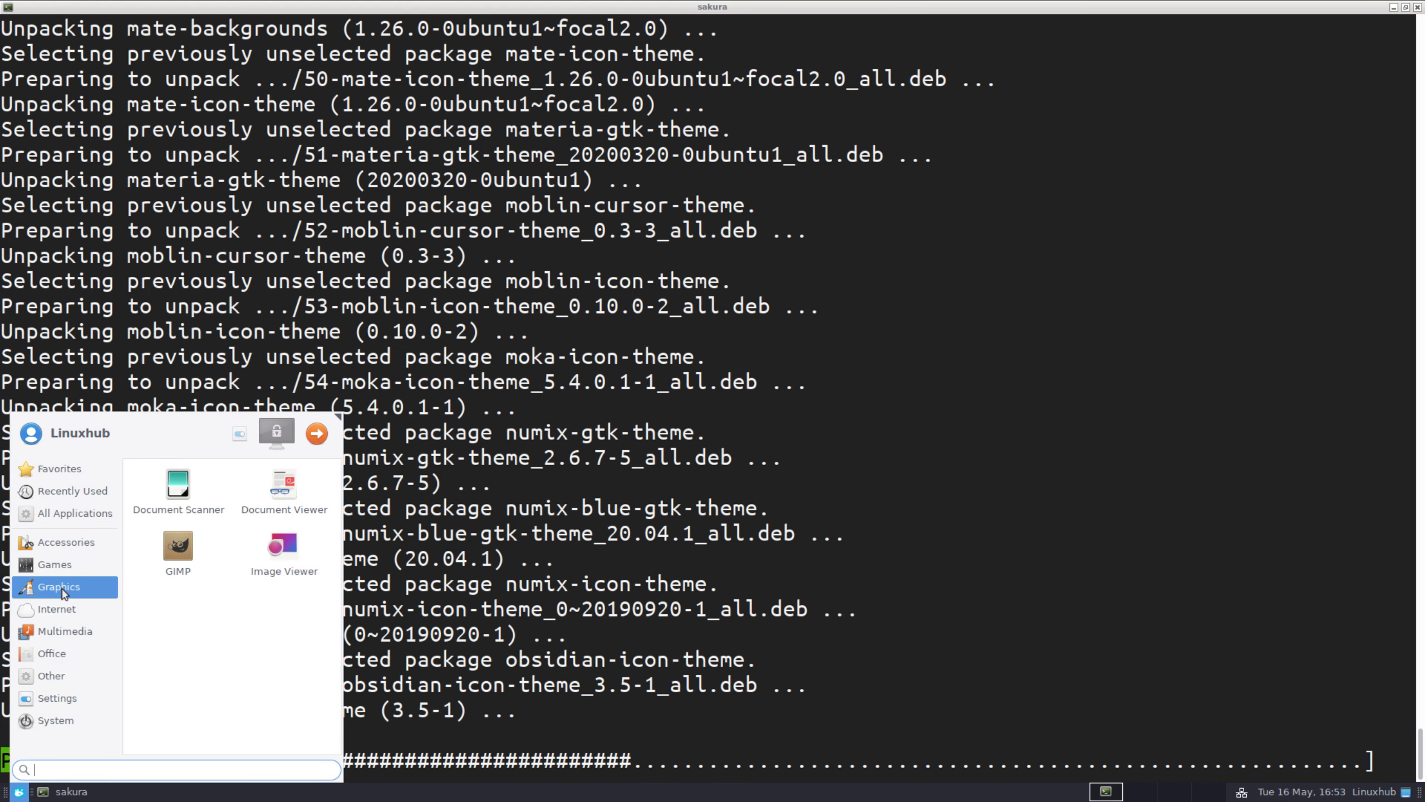
{"action": "left_click", "coordinate": [280, 550]}
{"action": "double_click", "coordinate": [770, 218]}
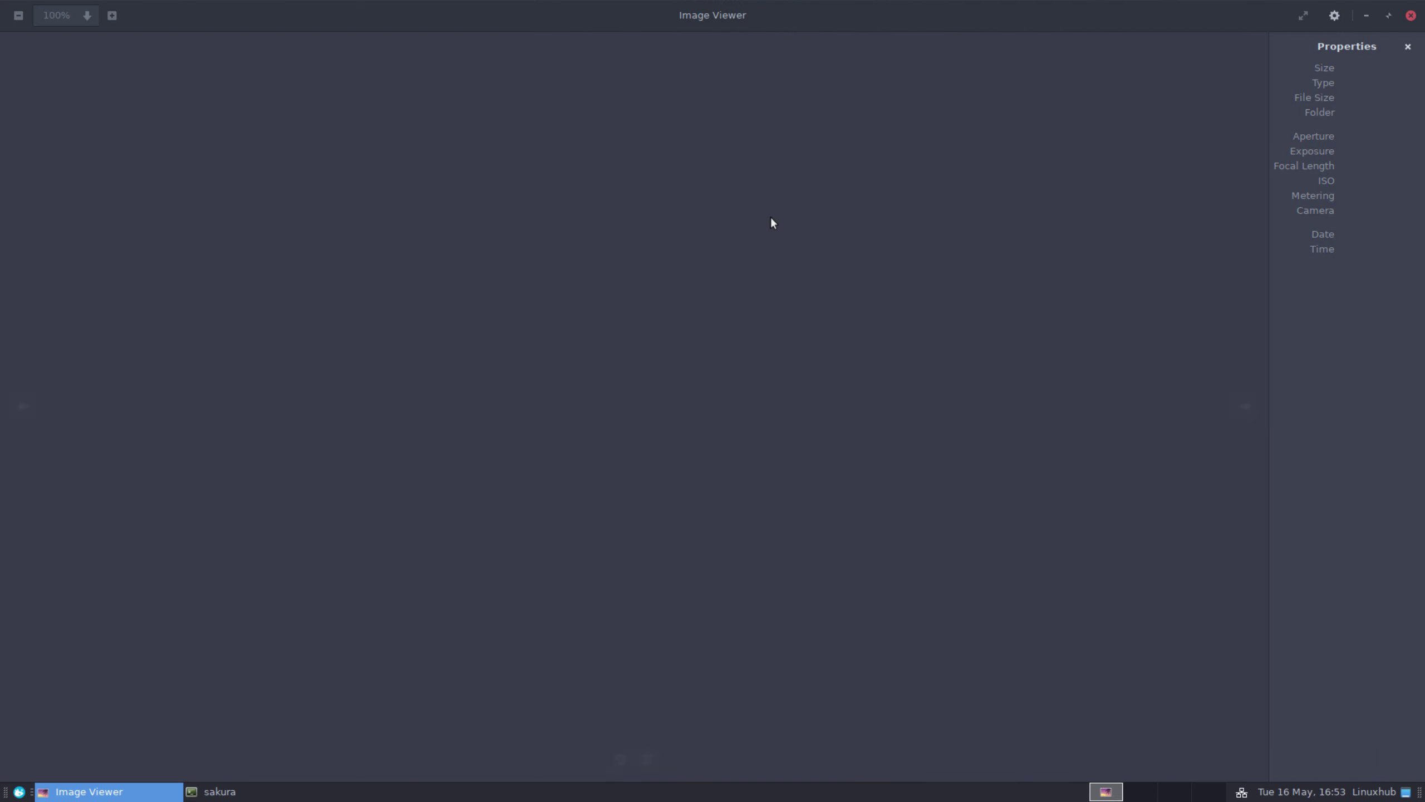
{"action": "left_click", "coordinate": [1335, 15]}
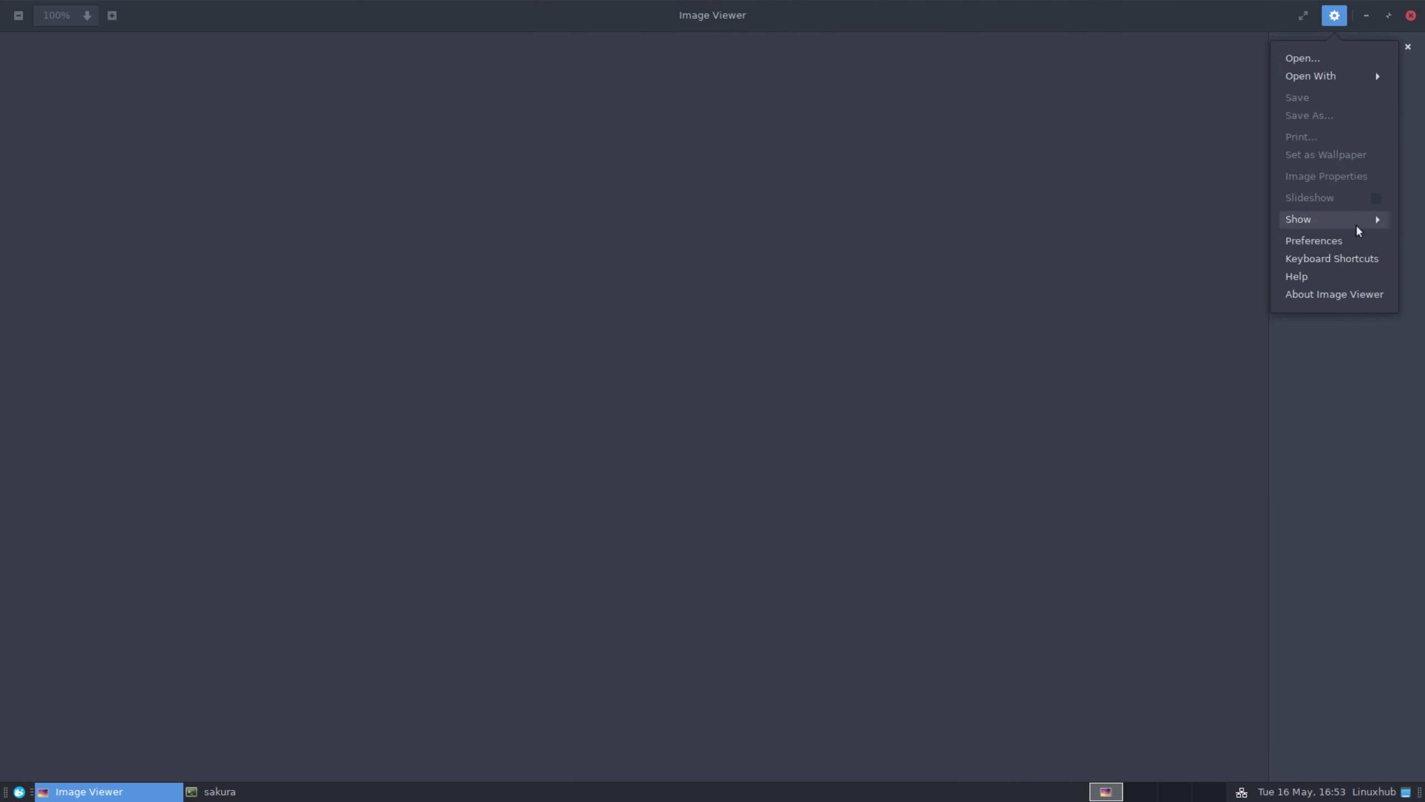
{"action": "left_click", "coordinate": [1314, 293]}
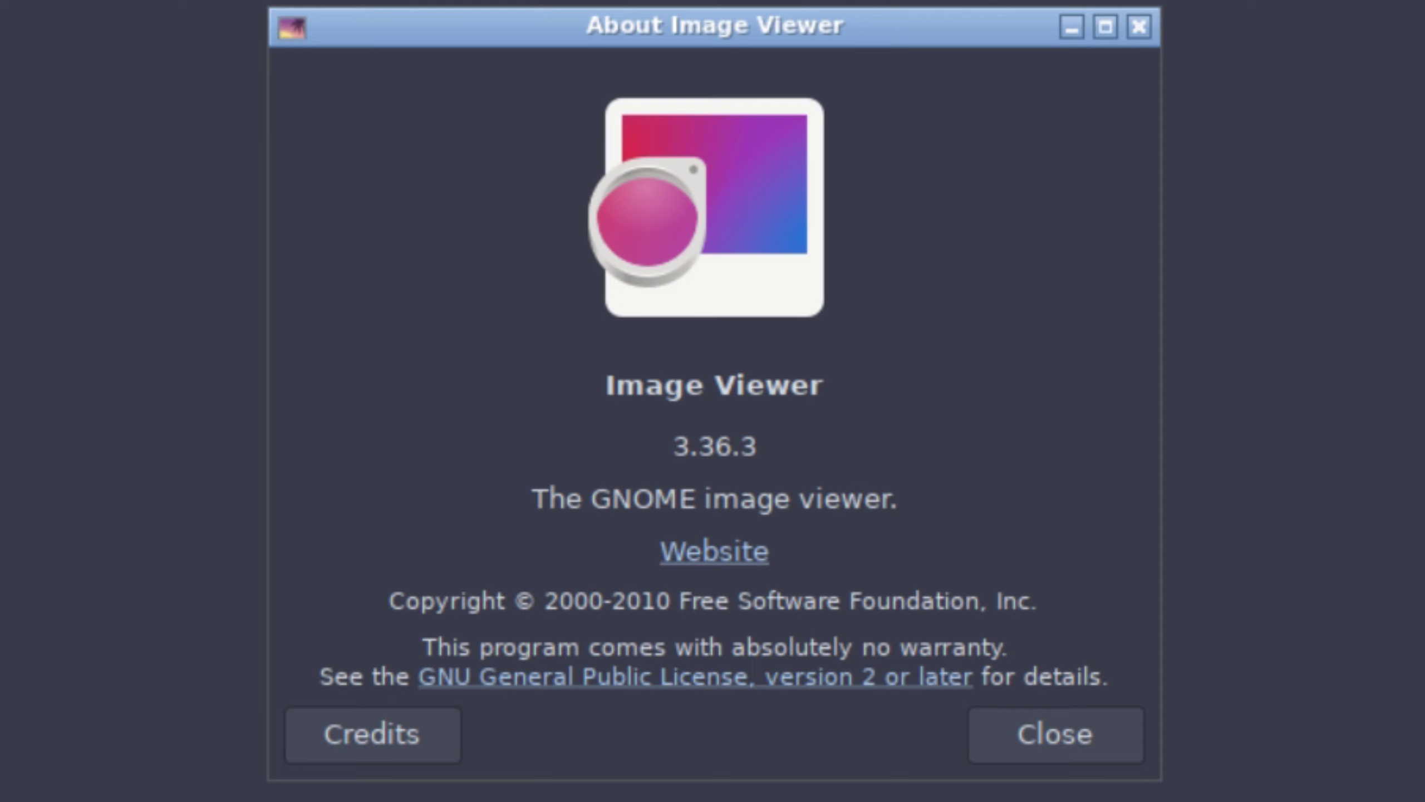
{"action": "left_click", "coordinate": [1055, 734]}
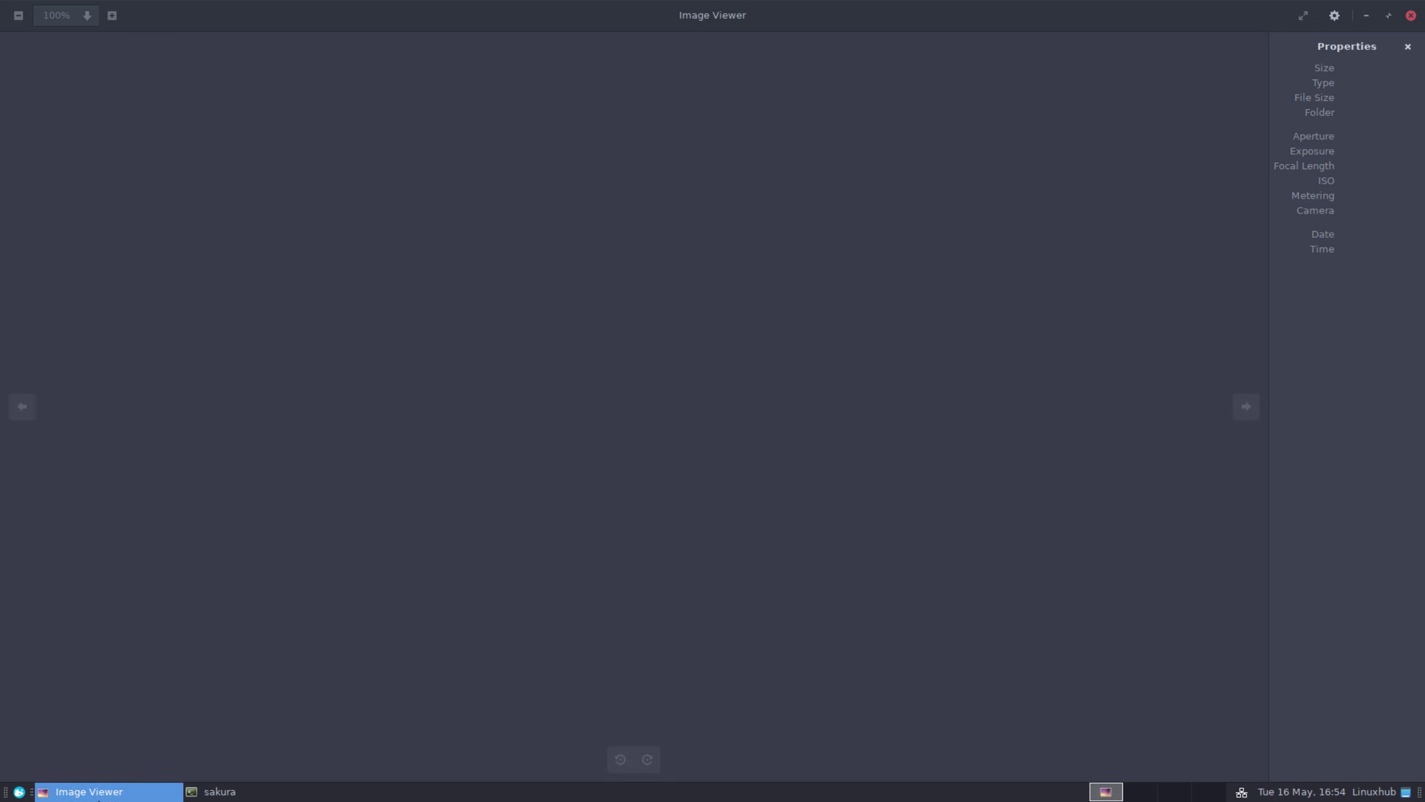
{"action": "right_click", "coordinate": [98, 798]}
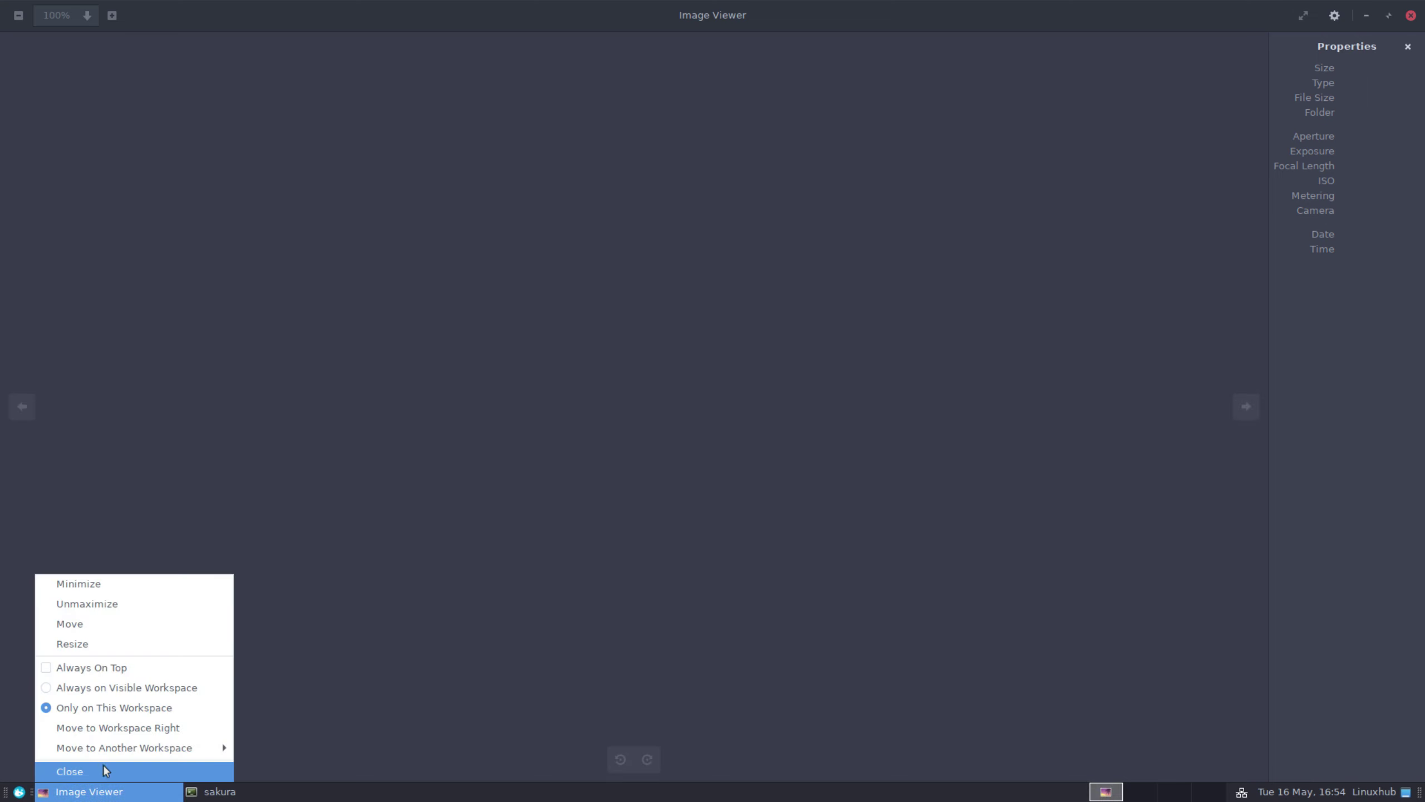
{"action": "left_click", "coordinate": [88, 772]}
Step: Open GIMP from the Graphics category, view its About information and close the application
{"action": "left_click", "coordinate": [18, 791]}
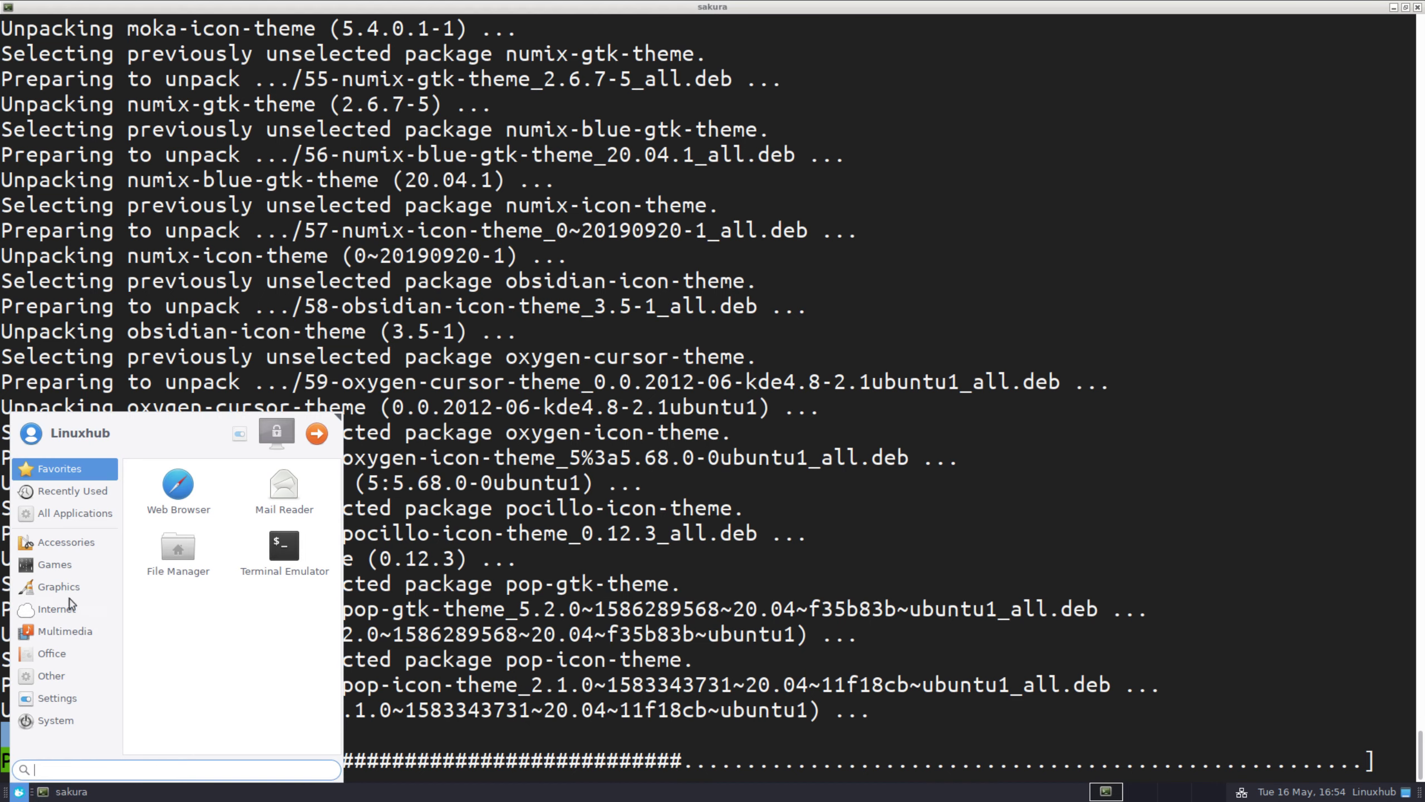
{"action": "left_click", "coordinate": [57, 587]}
{"action": "left_click", "coordinate": [177, 548]}
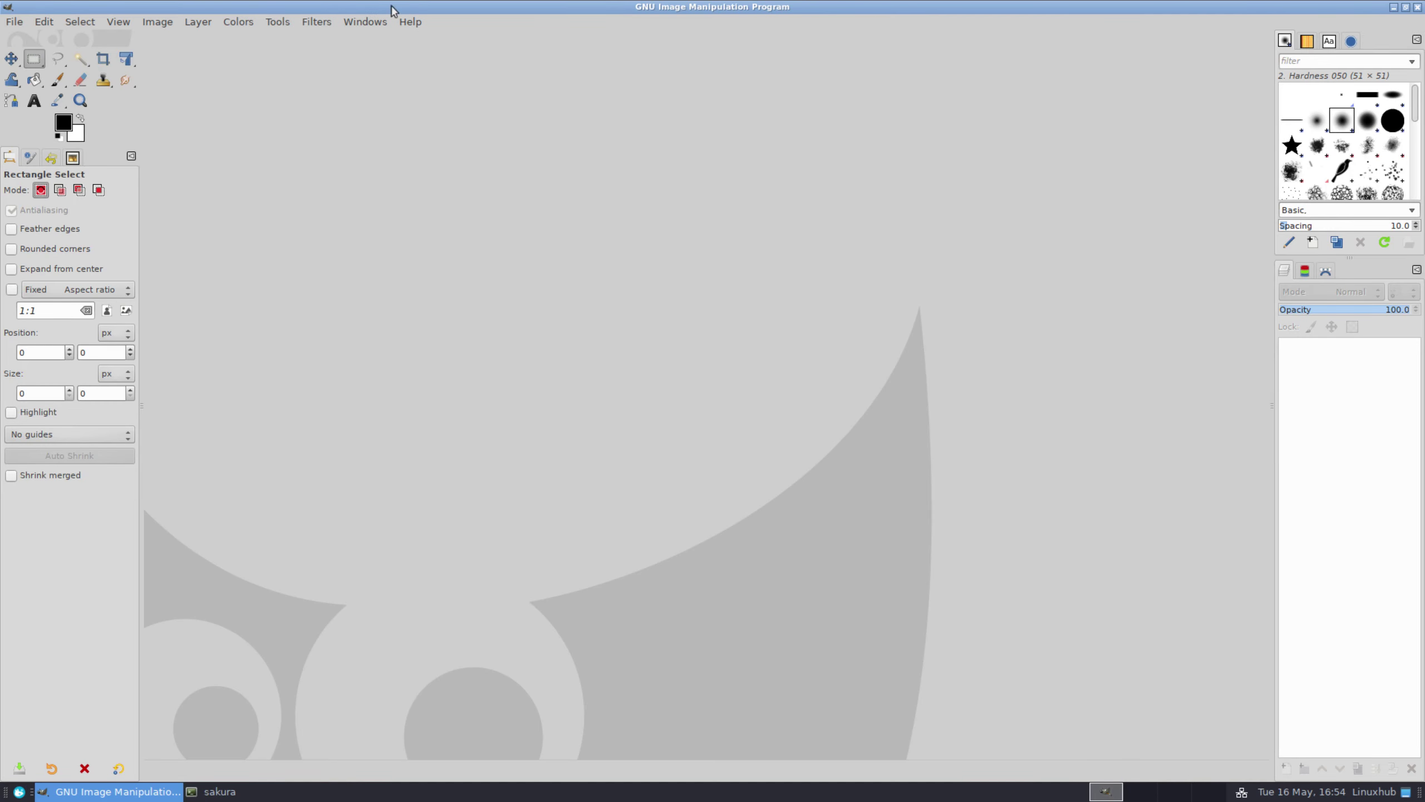
{"action": "left_click", "coordinate": [411, 21]}
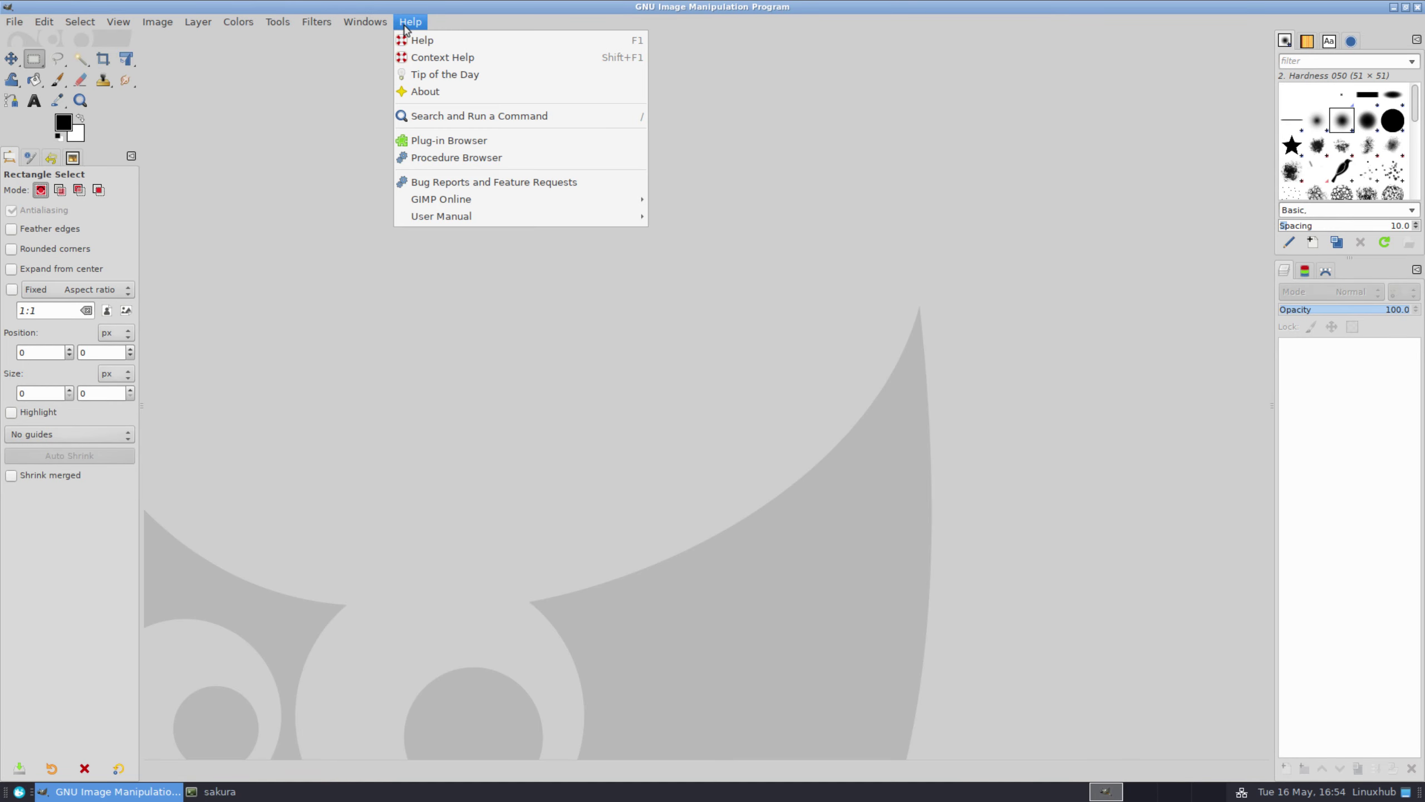
{"action": "left_click", "coordinate": [434, 93]}
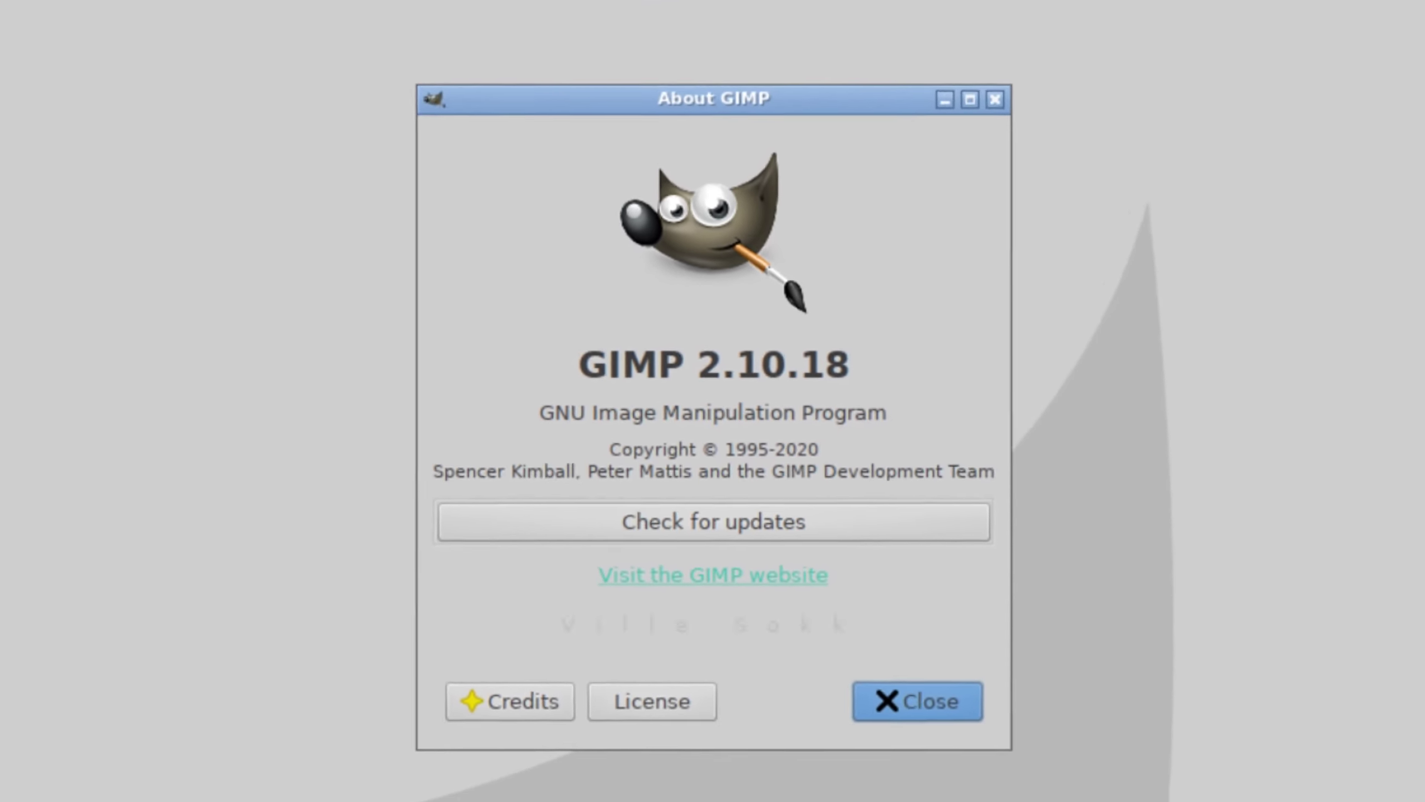
{"action": "left_click", "coordinate": [947, 703]}
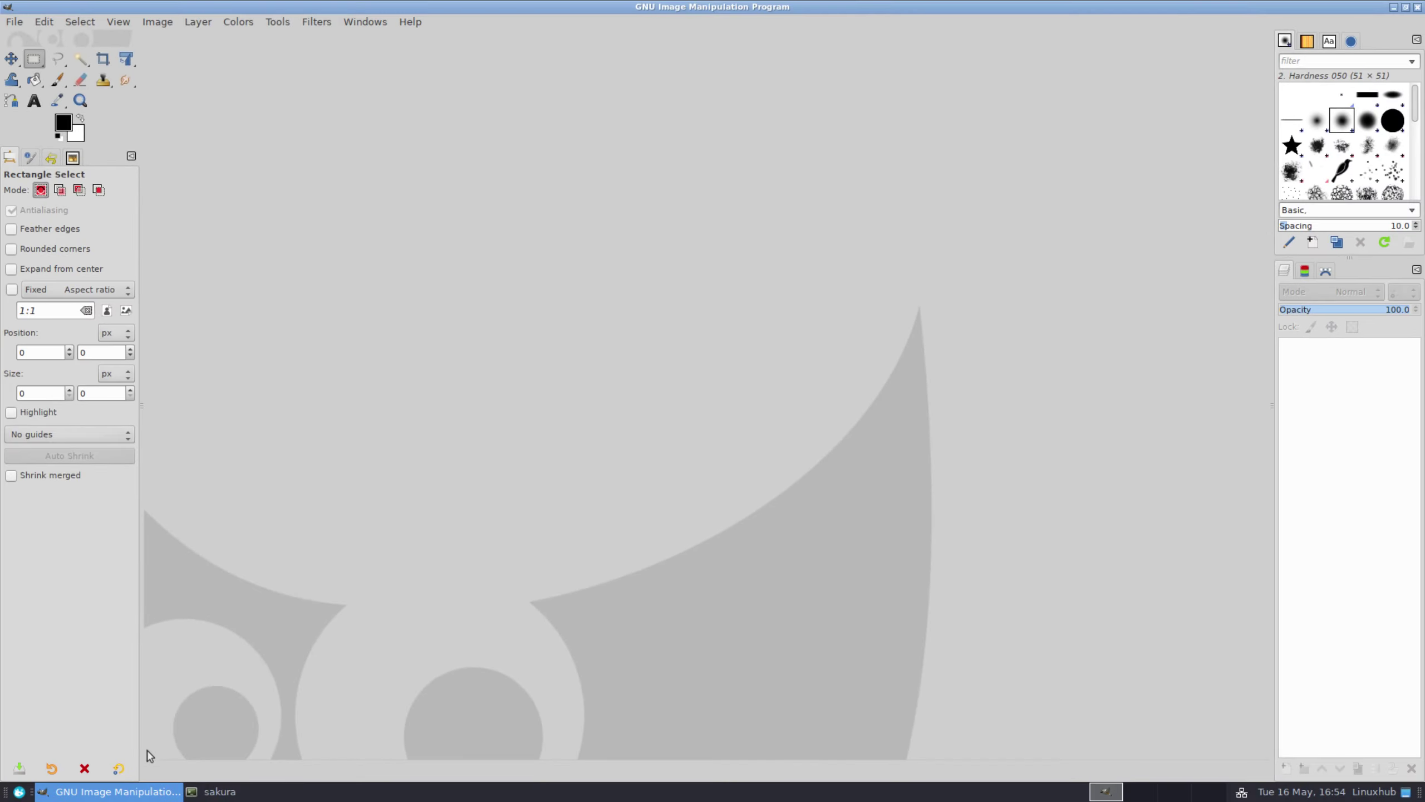
{"action": "right_click", "coordinate": [112, 791]}
{"action": "left_click", "coordinate": [64, 770]}
Step: Open Firefox Web Browser from the Internet category in a maximized window, view its About information and close the browser
{"action": "left_click", "coordinate": [20, 791]}
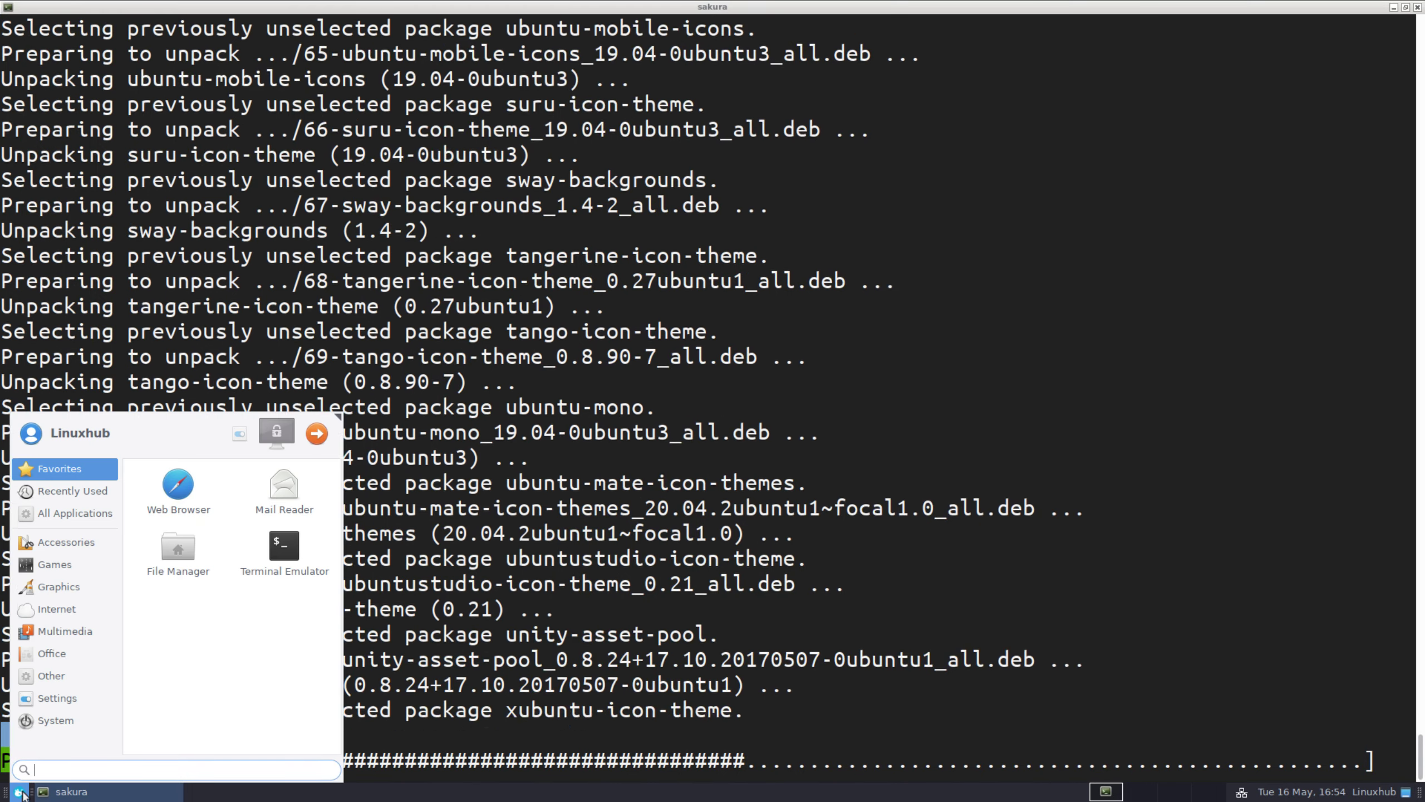
{"action": "left_click", "coordinate": [50, 609]}
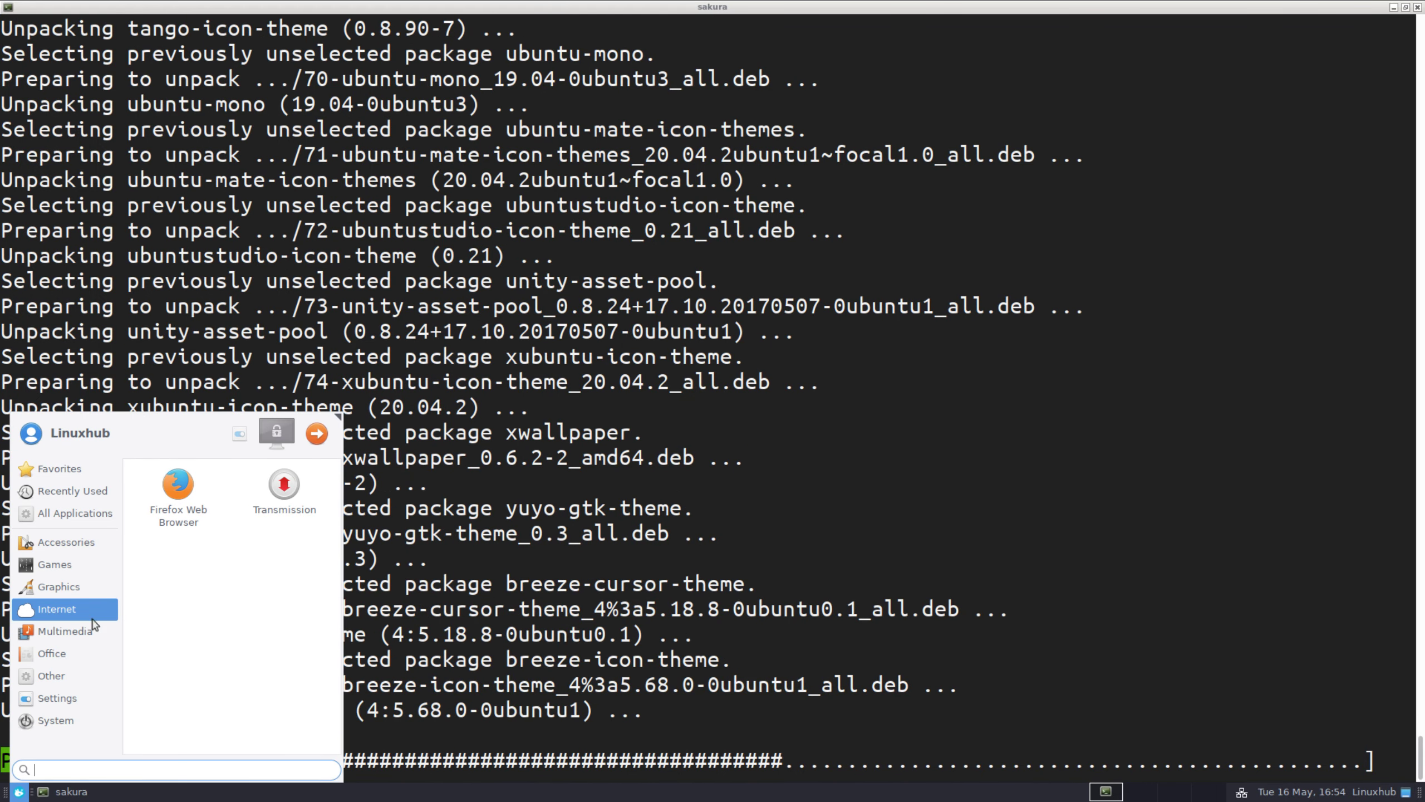
{"action": "left_click", "coordinate": [175, 488]}
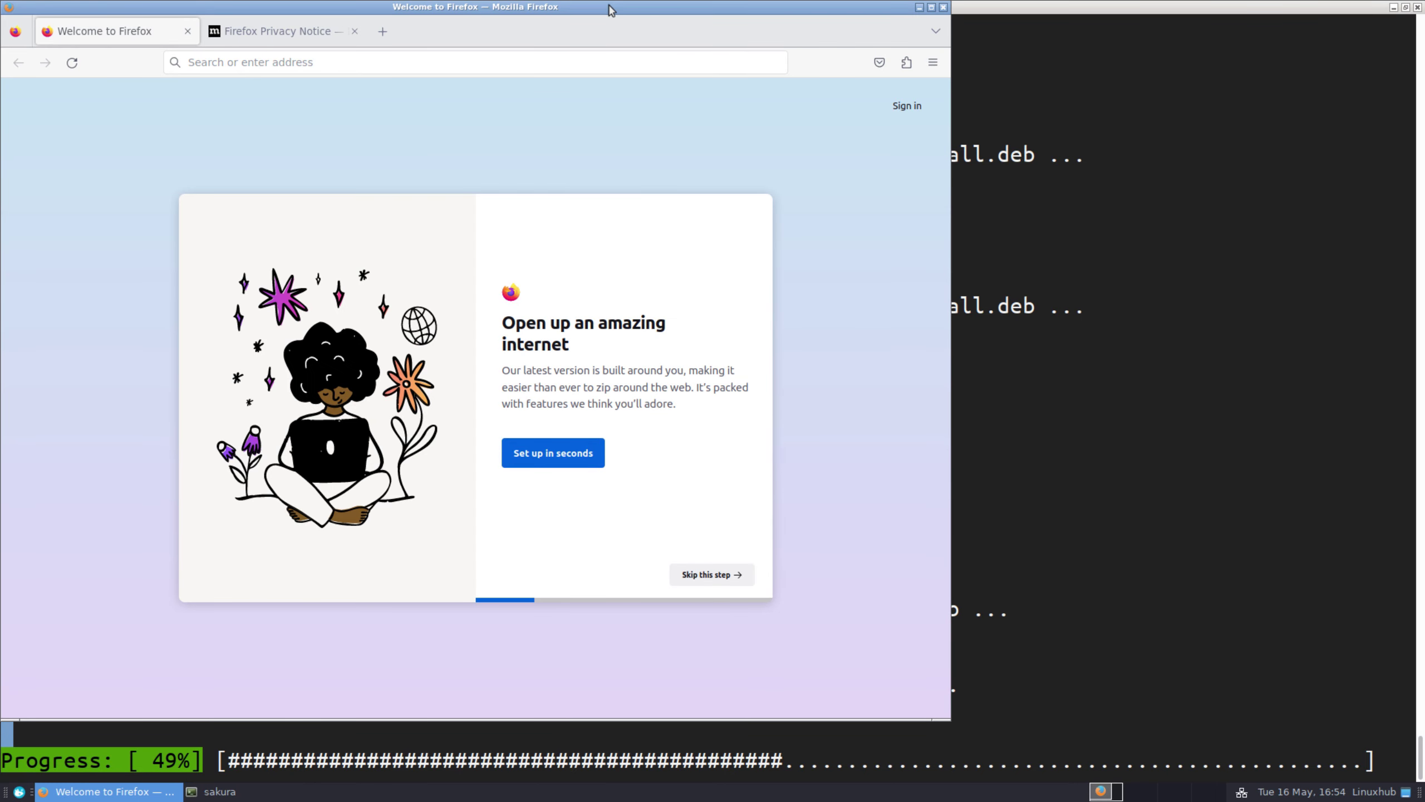
{"action": "double_click", "coordinate": [597, 19]}
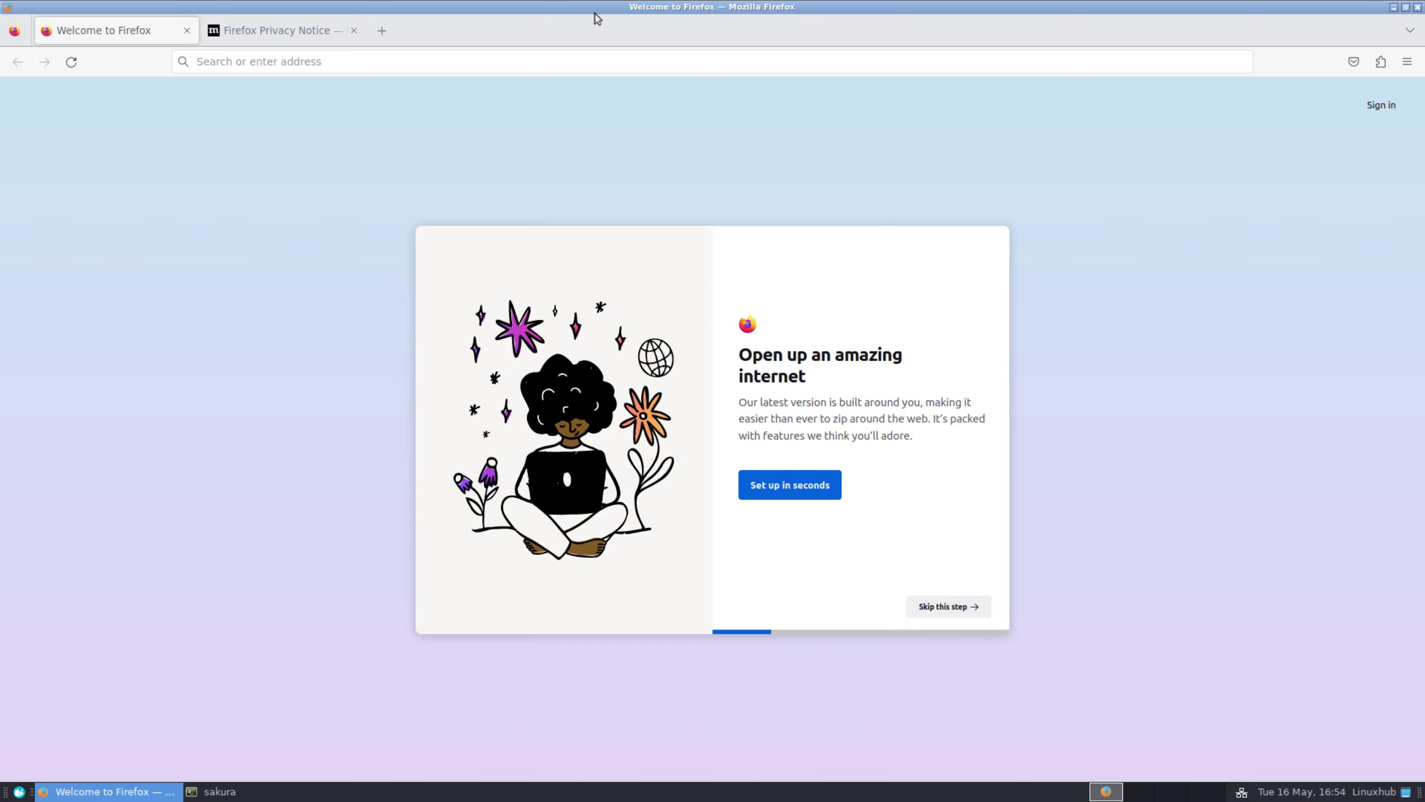
{"action": "left_click", "coordinate": [1408, 61]}
{"action": "left_click", "coordinate": [1229, 485]}
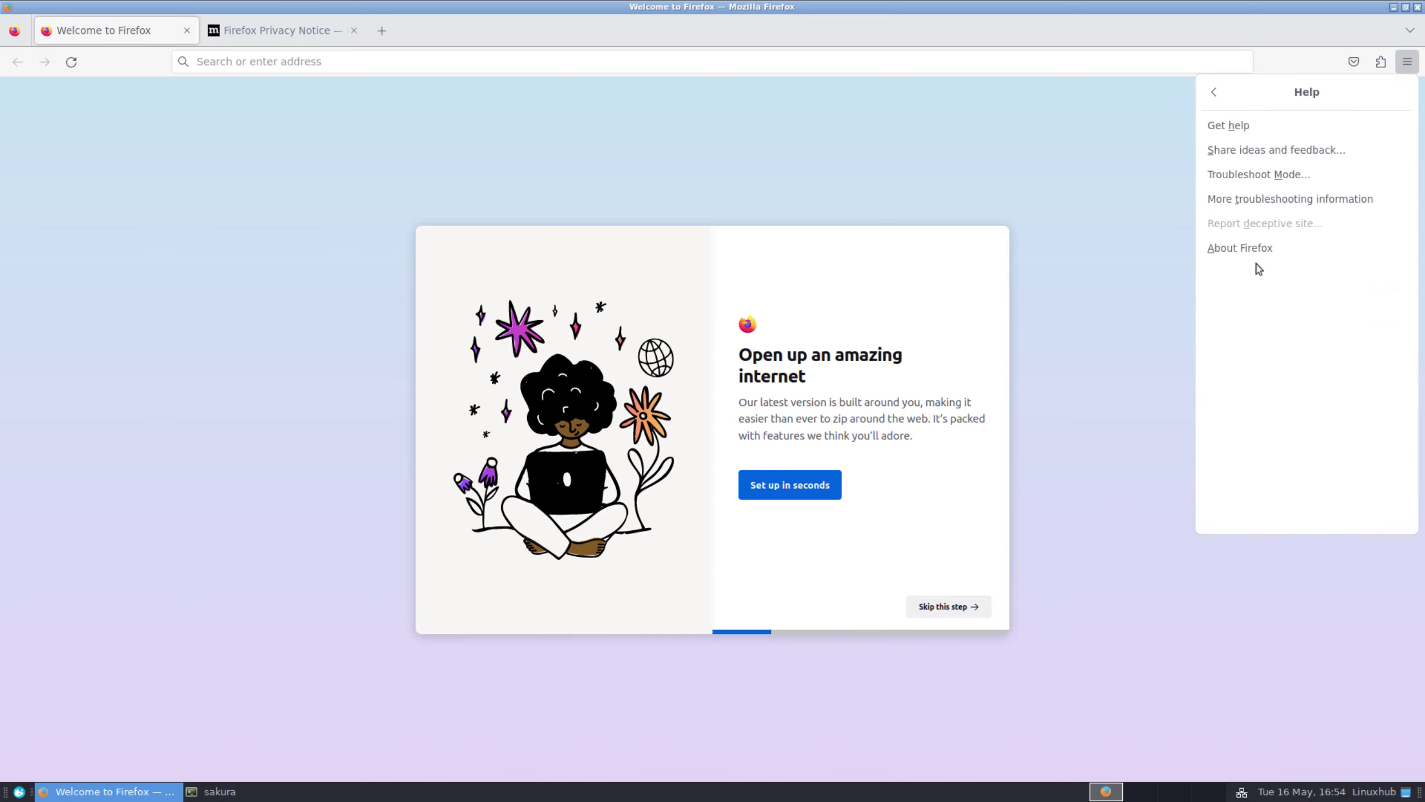
{"action": "left_click", "coordinate": [1257, 258]}
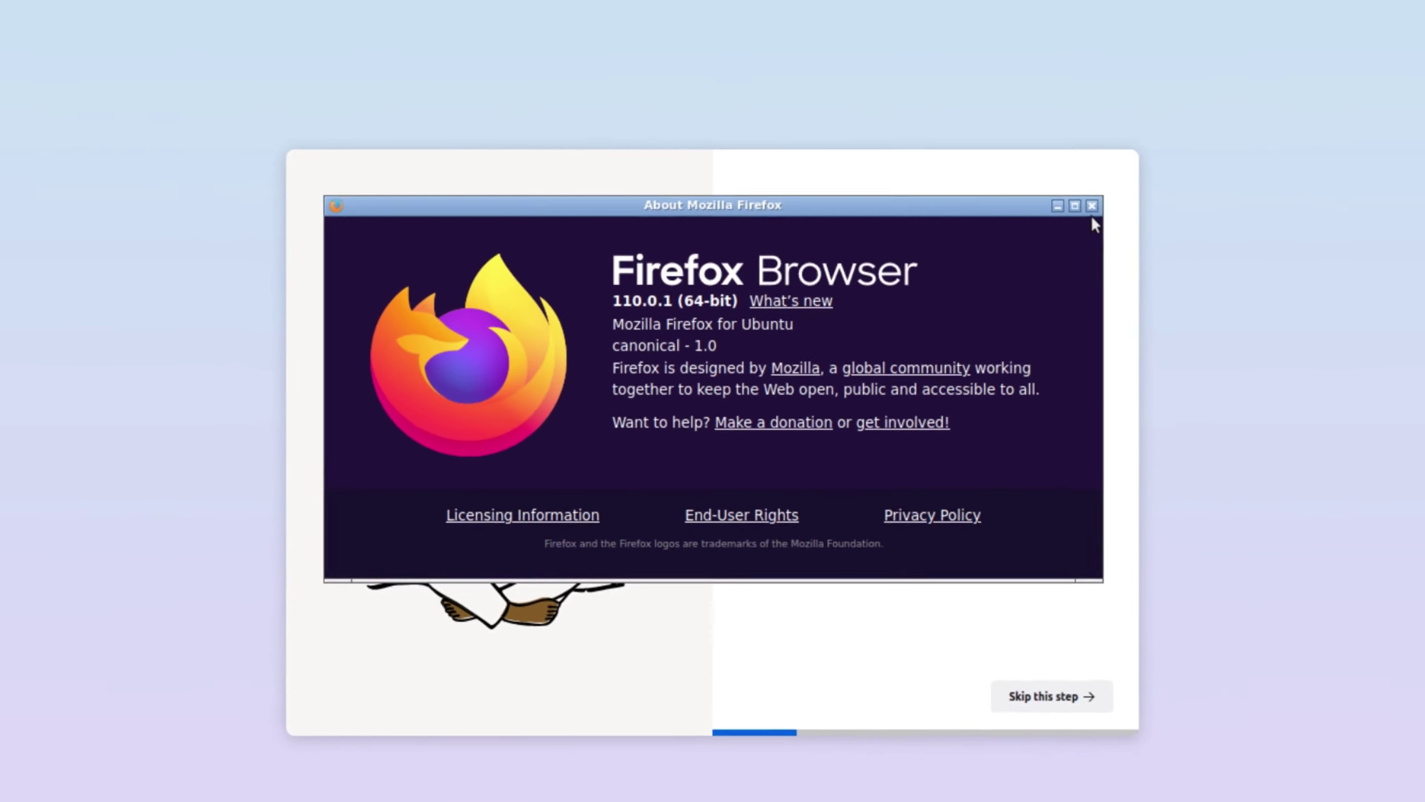
{"action": "left_click", "coordinate": [1091, 206]}
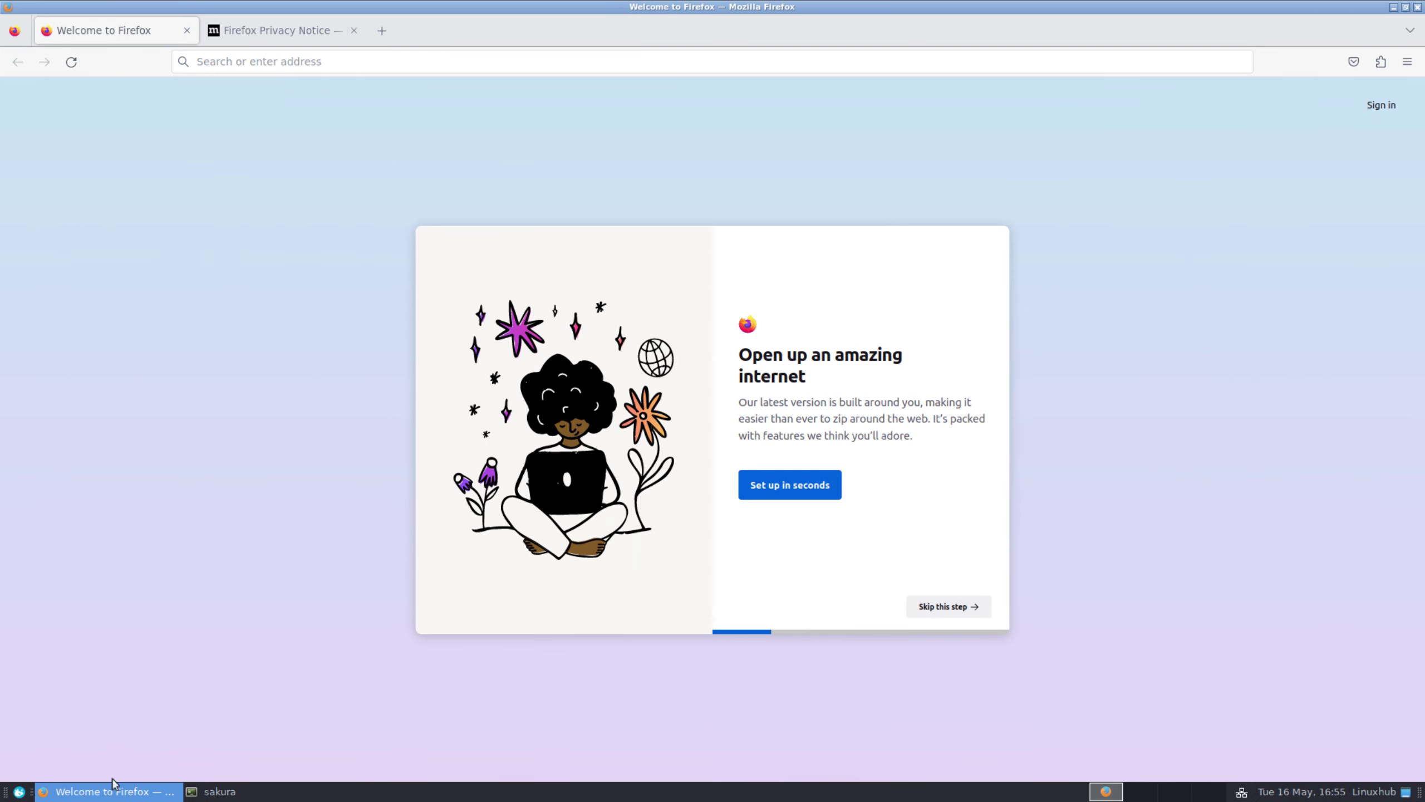
{"action": "right_click", "coordinate": [115, 783]}
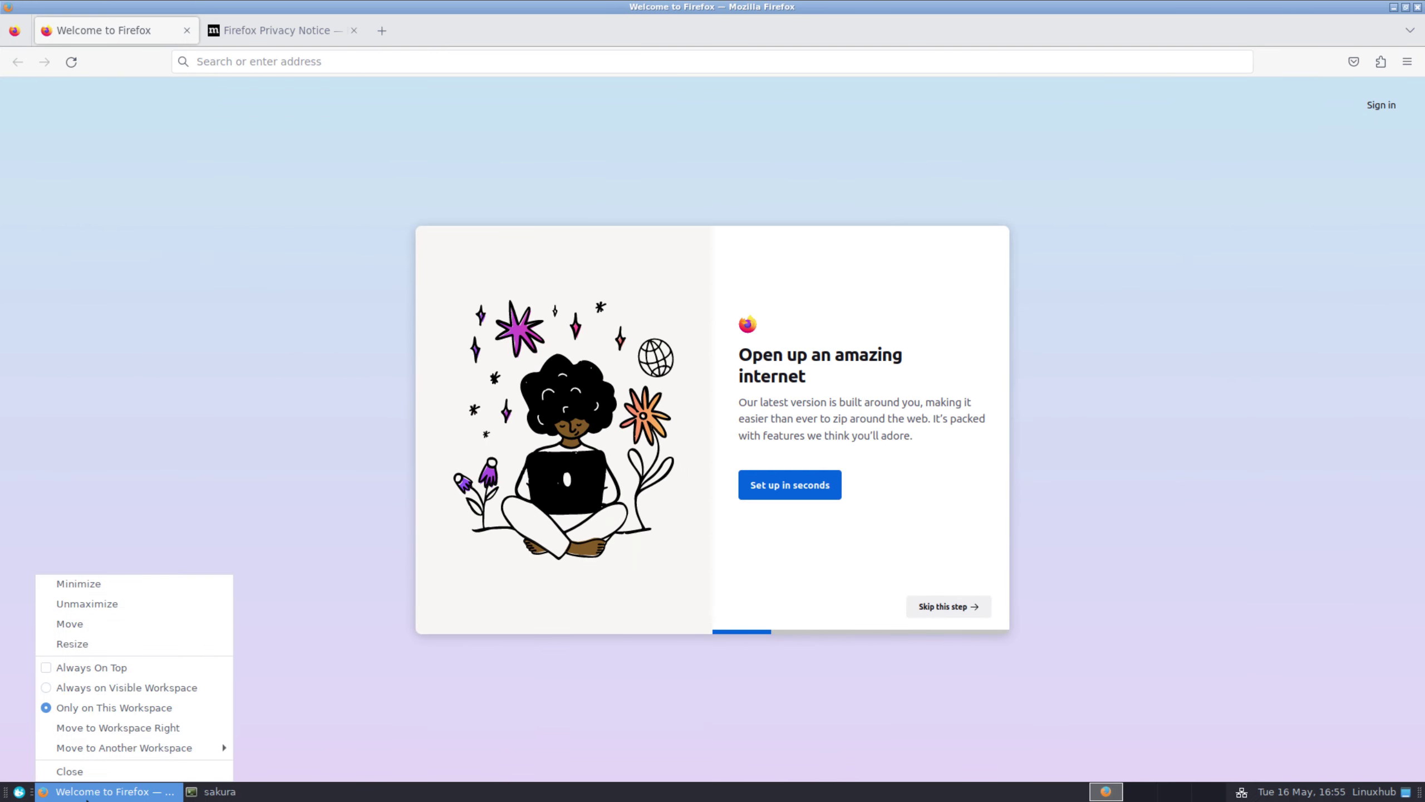
{"action": "left_click", "coordinate": [70, 769]}
Step: Open Transmission from the Internet category and agree to its file sharing notice
{"action": "left_click", "coordinate": [19, 792]}
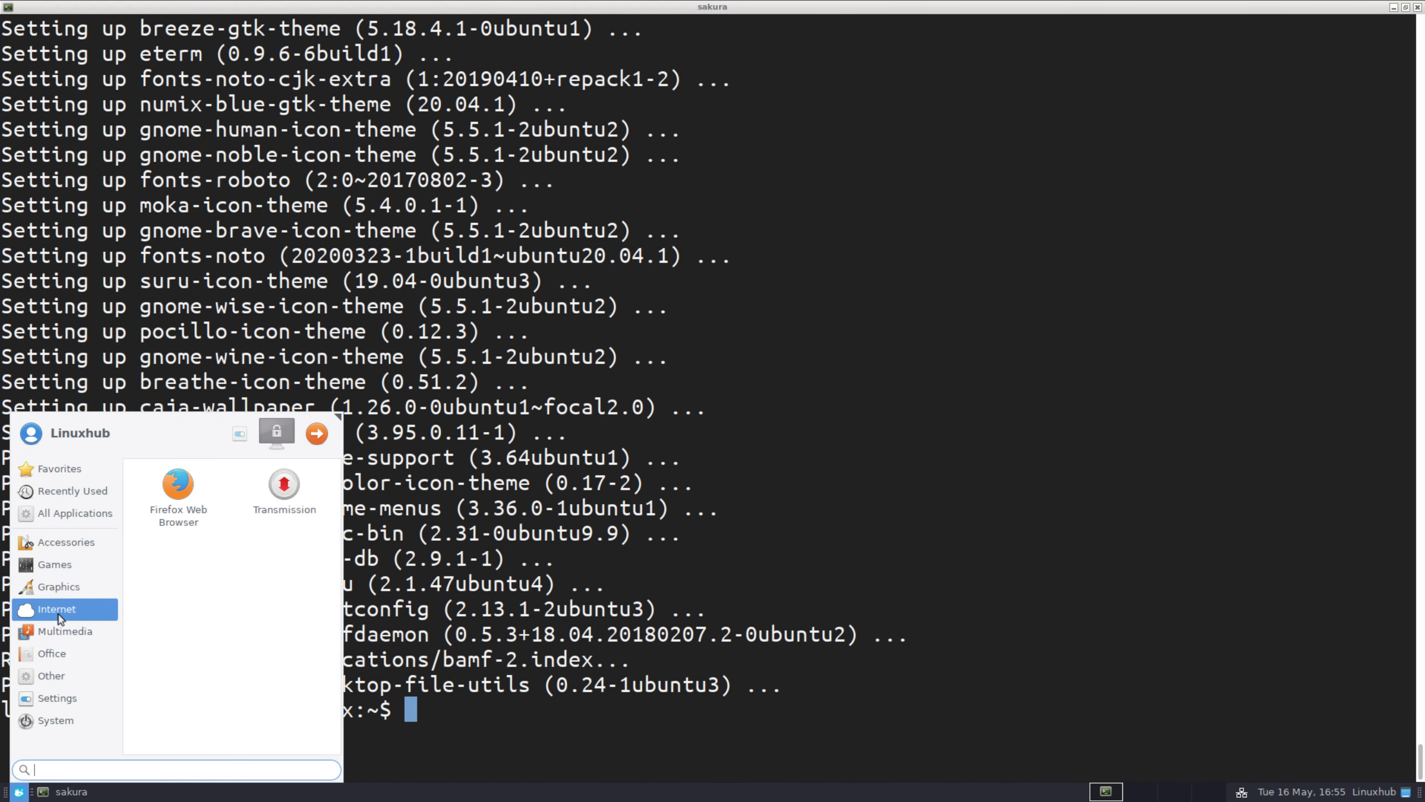
{"action": "left_click", "coordinate": [284, 486]}
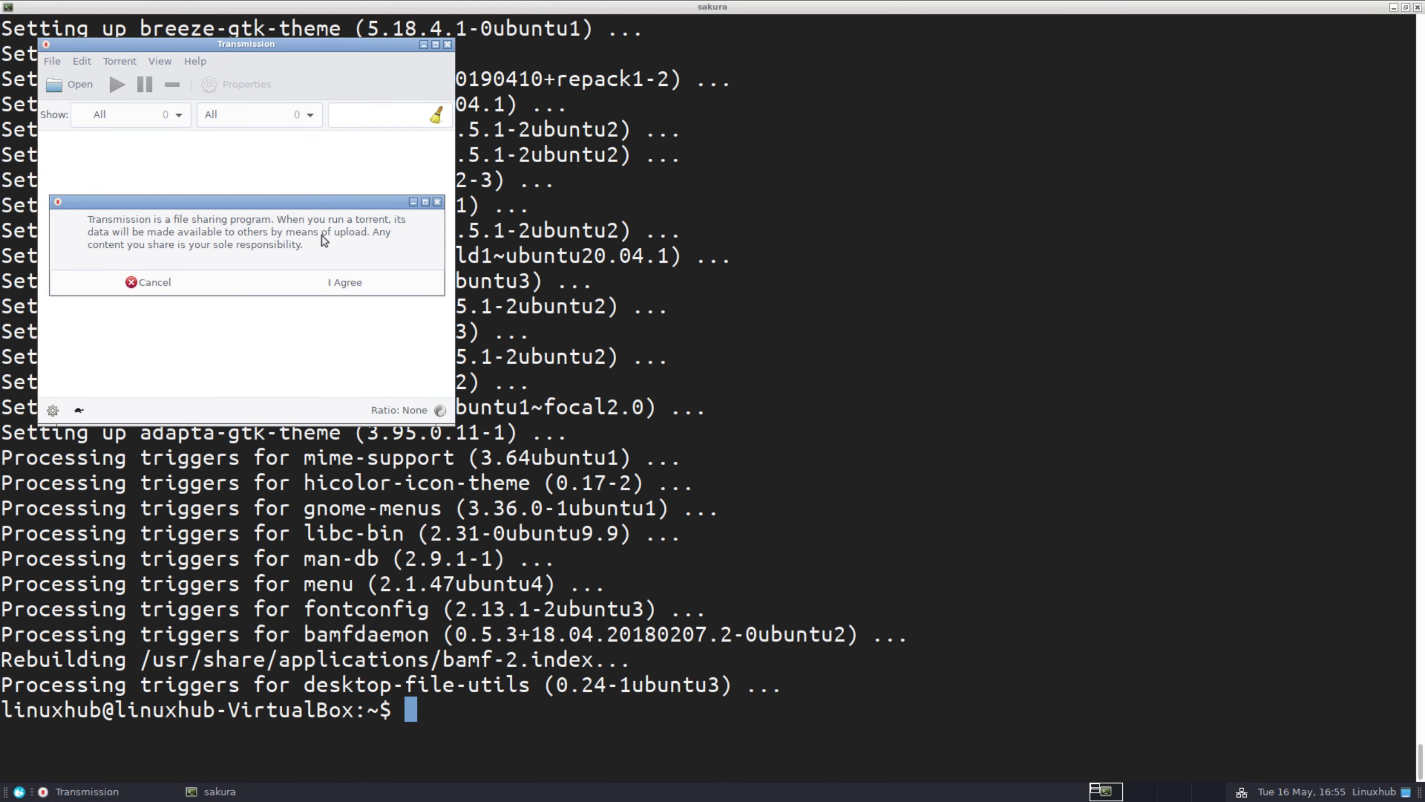
{"action": "left_click", "coordinate": [329, 283]}
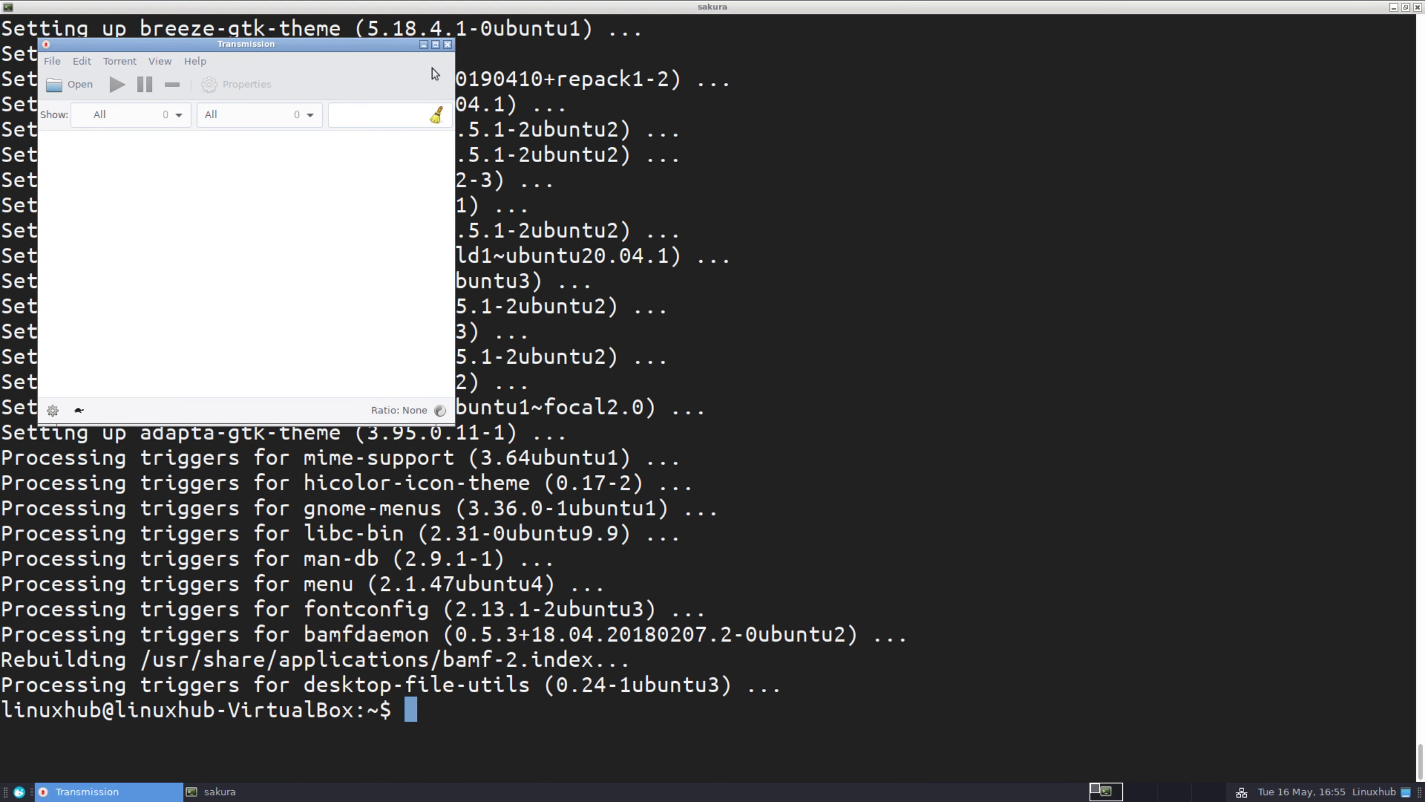
Step: Maximize the Transmission window, view its About information and close the application
{"action": "double_click", "coordinate": [353, 45]}
{"action": "left_click", "coordinate": [157, 23]}
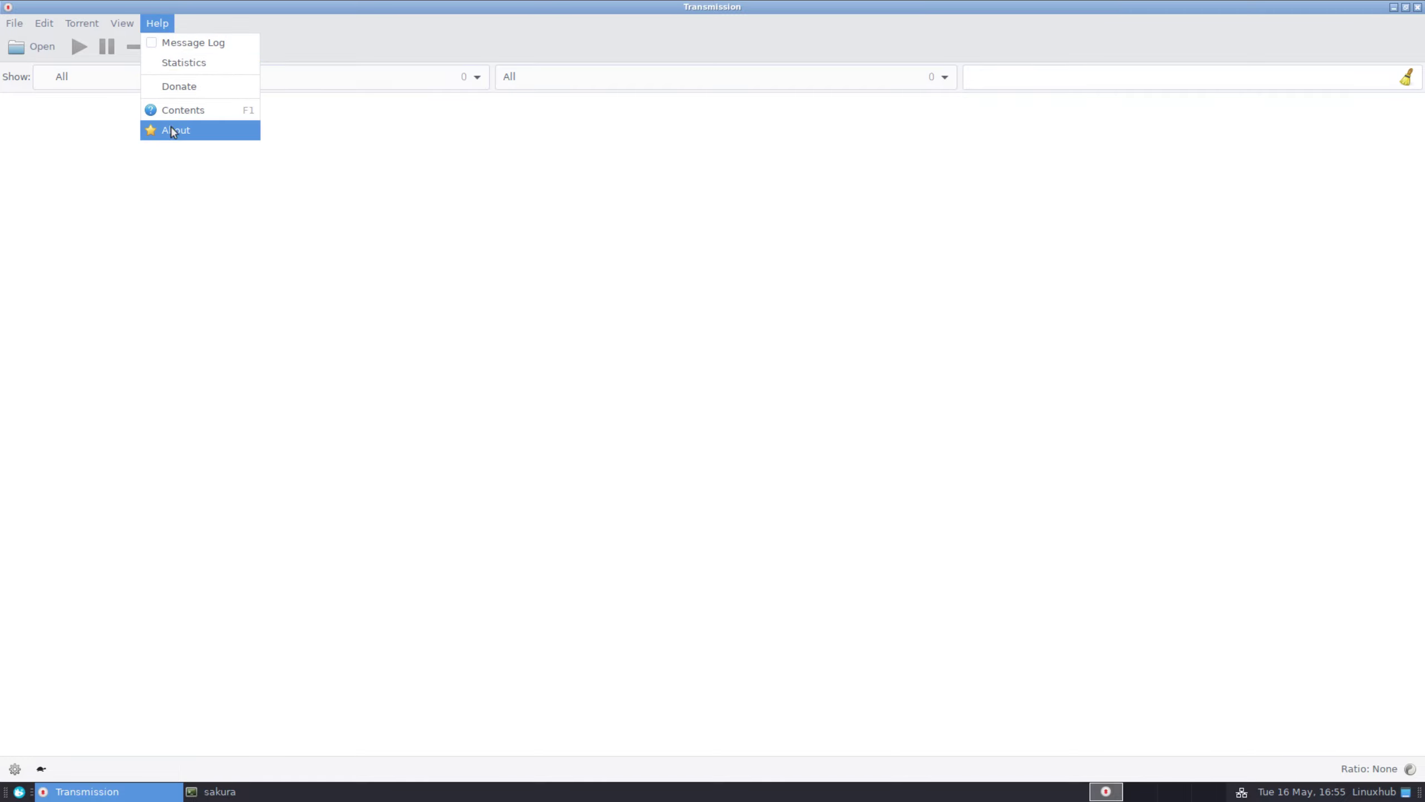
{"action": "left_click", "coordinate": [174, 131]}
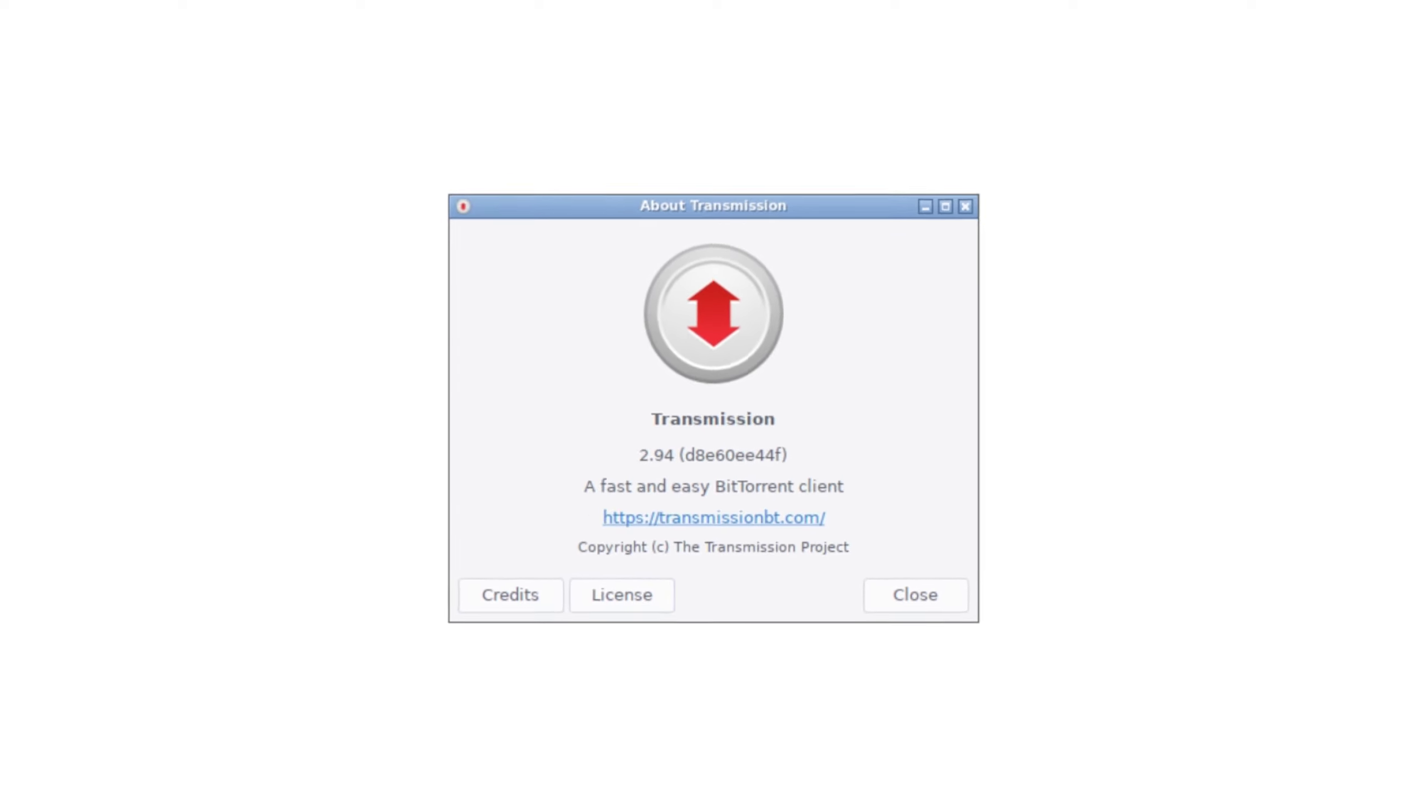
{"action": "left_click", "coordinate": [915, 595]}
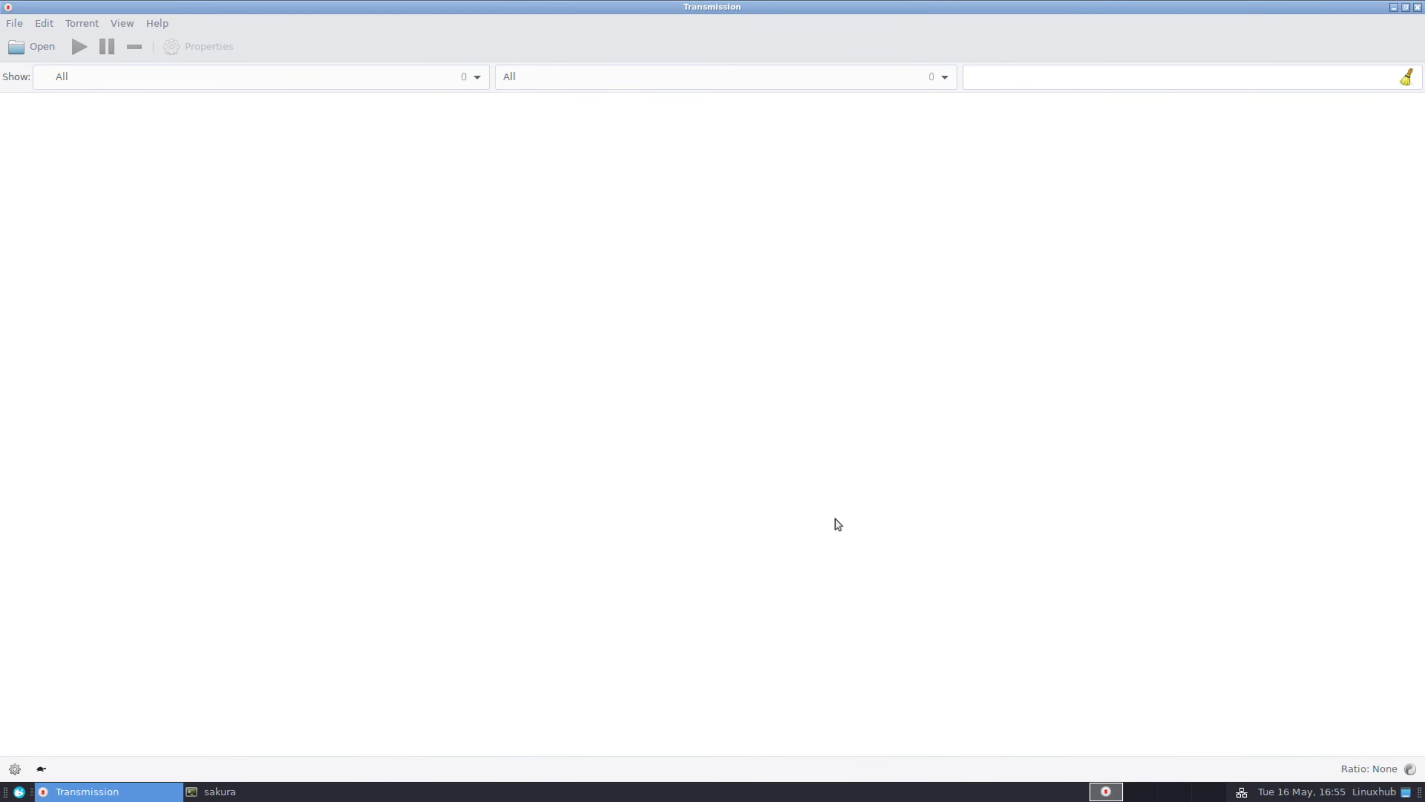
{"action": "right_click", "coordinate": [156, 783]}
{"action": "left_click", "coordinate": [111, 764]}
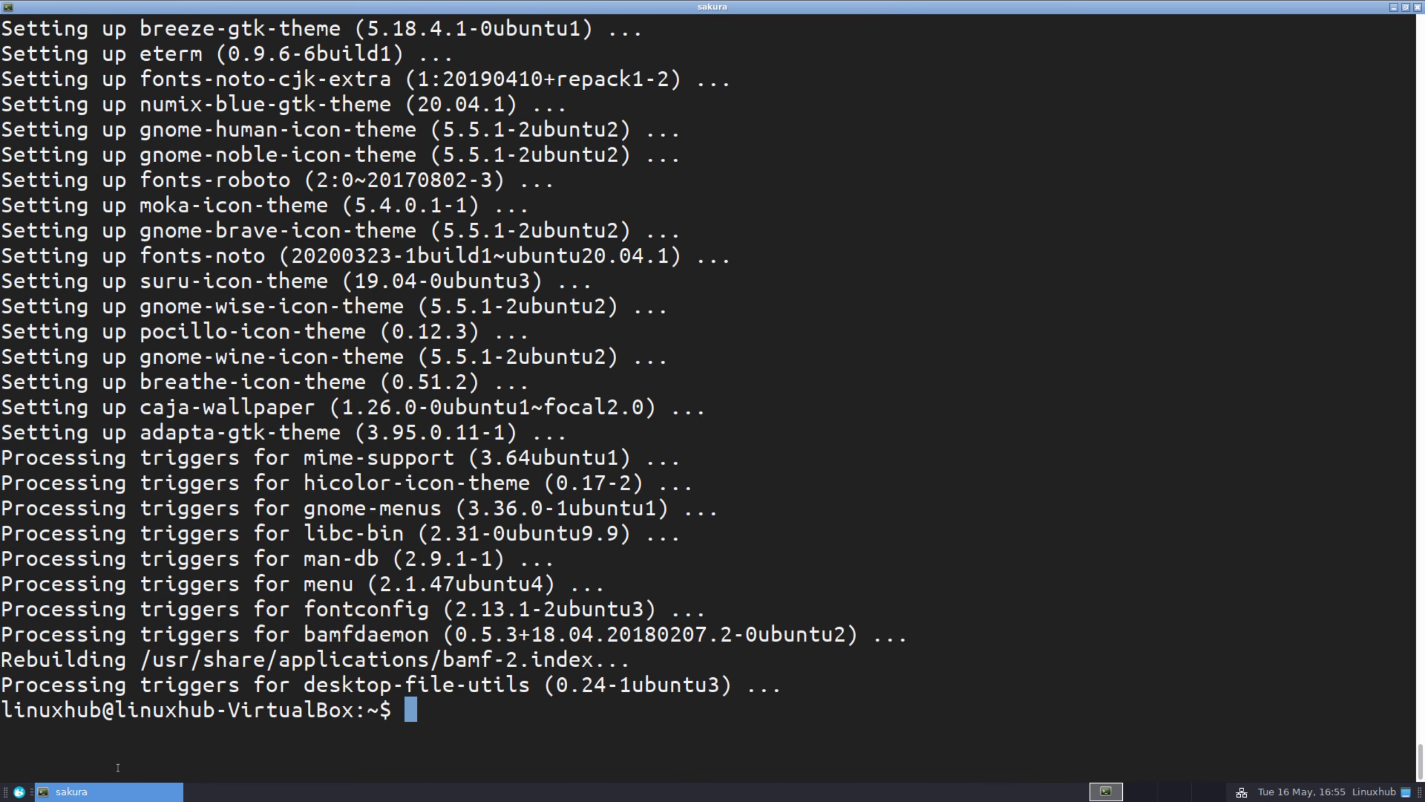
Step: Install all packages matching *metacity-theme with apt, accepting the installation automatically with the -y option
{"action": "type", "text": "sudo apt in"}
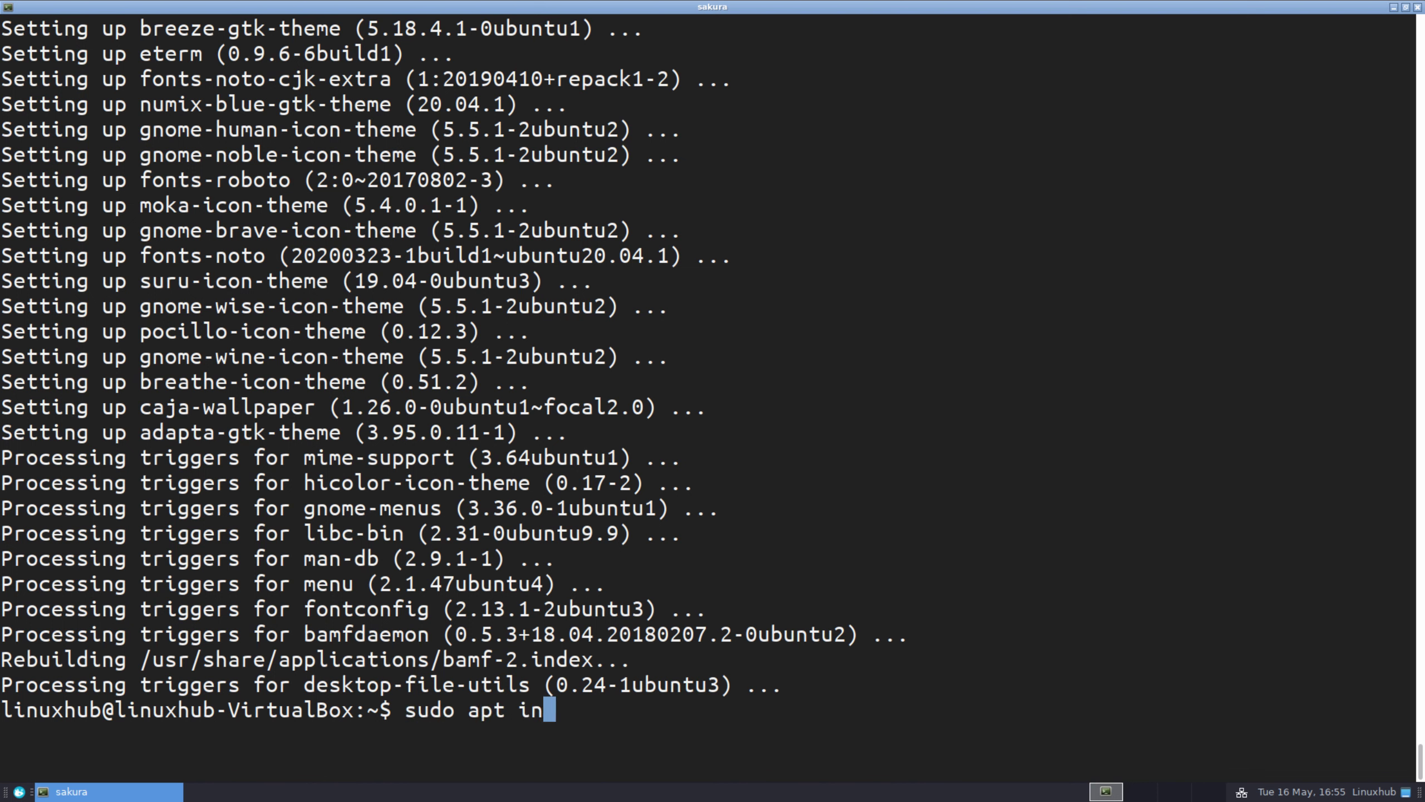
{"action": "type", "text": "stall *m"}
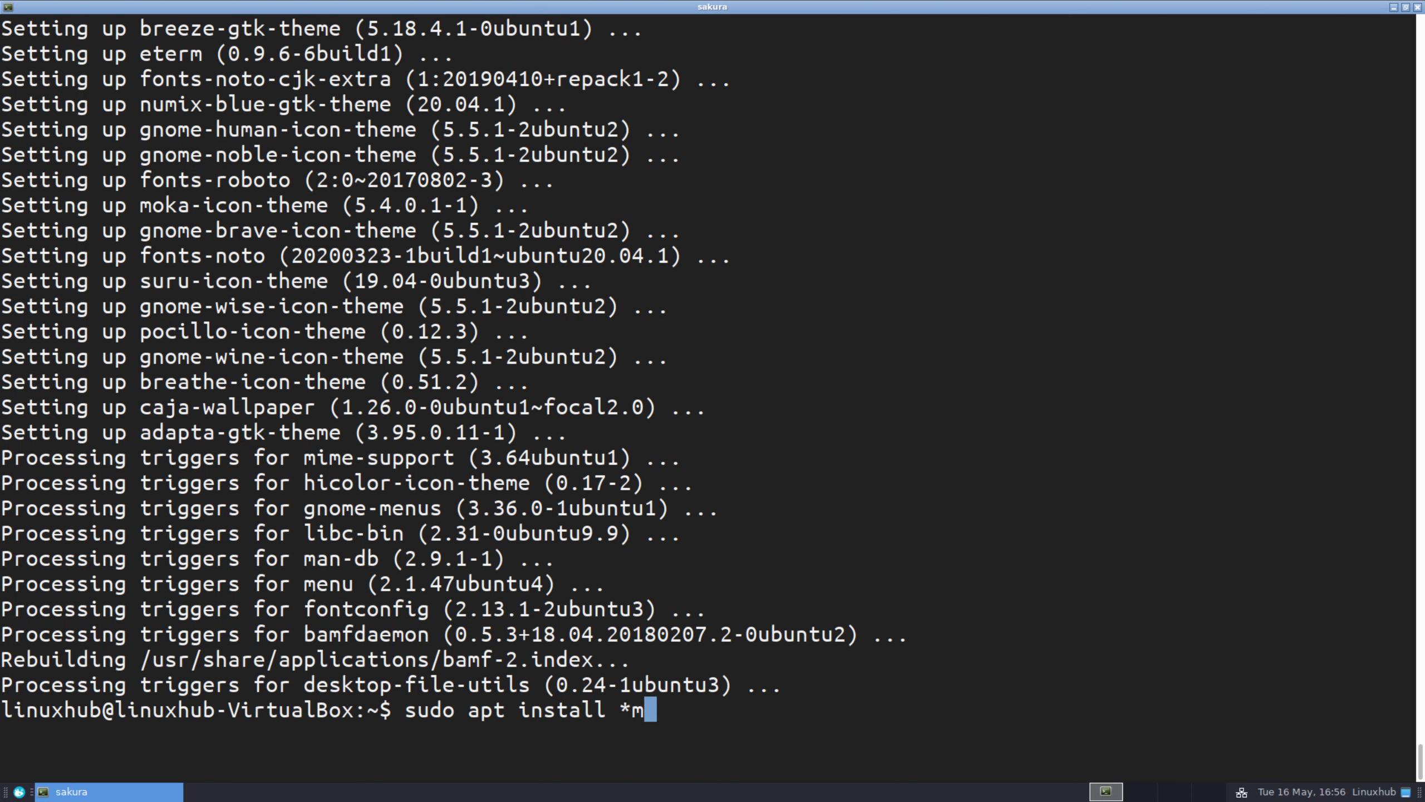
{"action": "type", "text": "t"}
{"action": "key", "text": "BackSpace"}
{"action": "type", "text": "etacity-theme"}
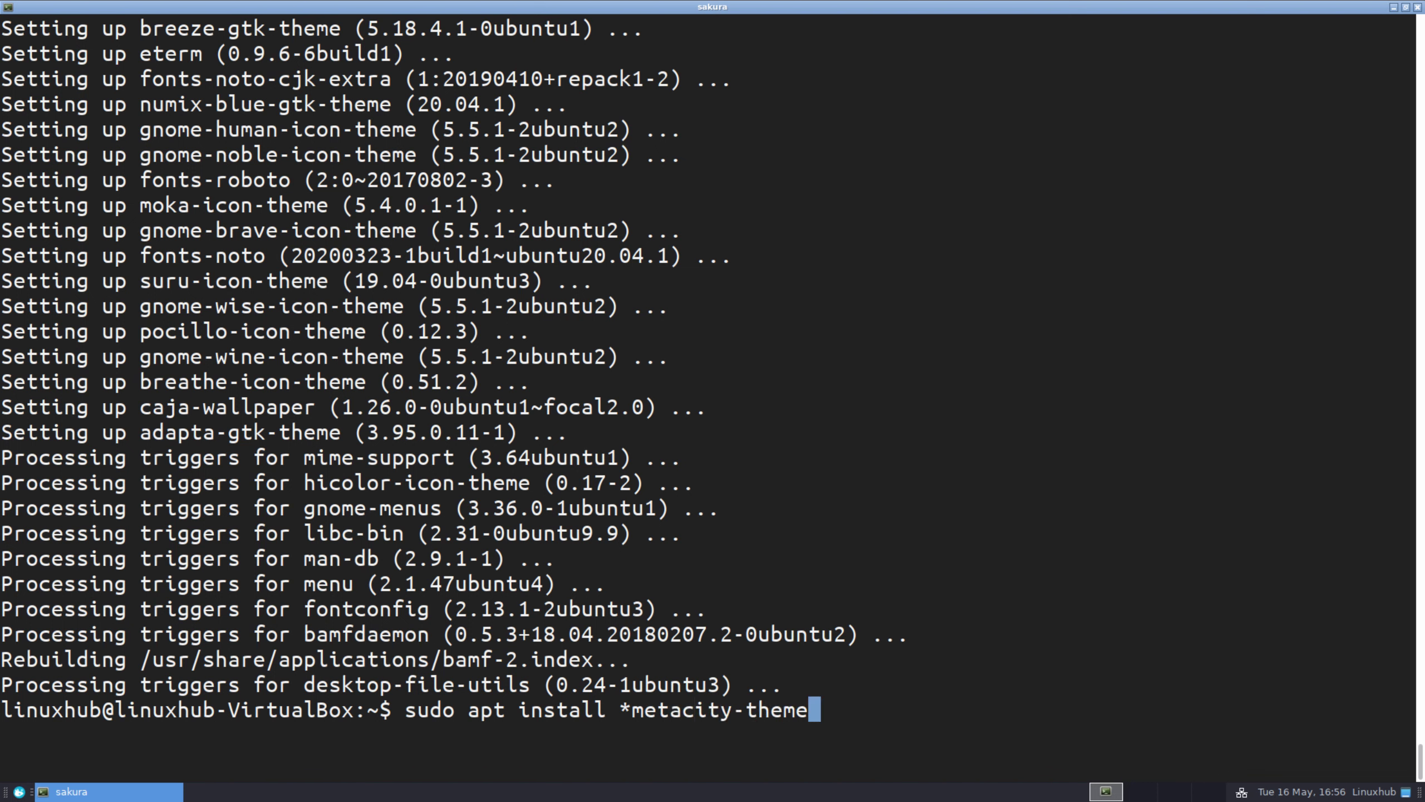
{"action": "type", "text": " -y"}
{"action": "key", "text": "Return"}
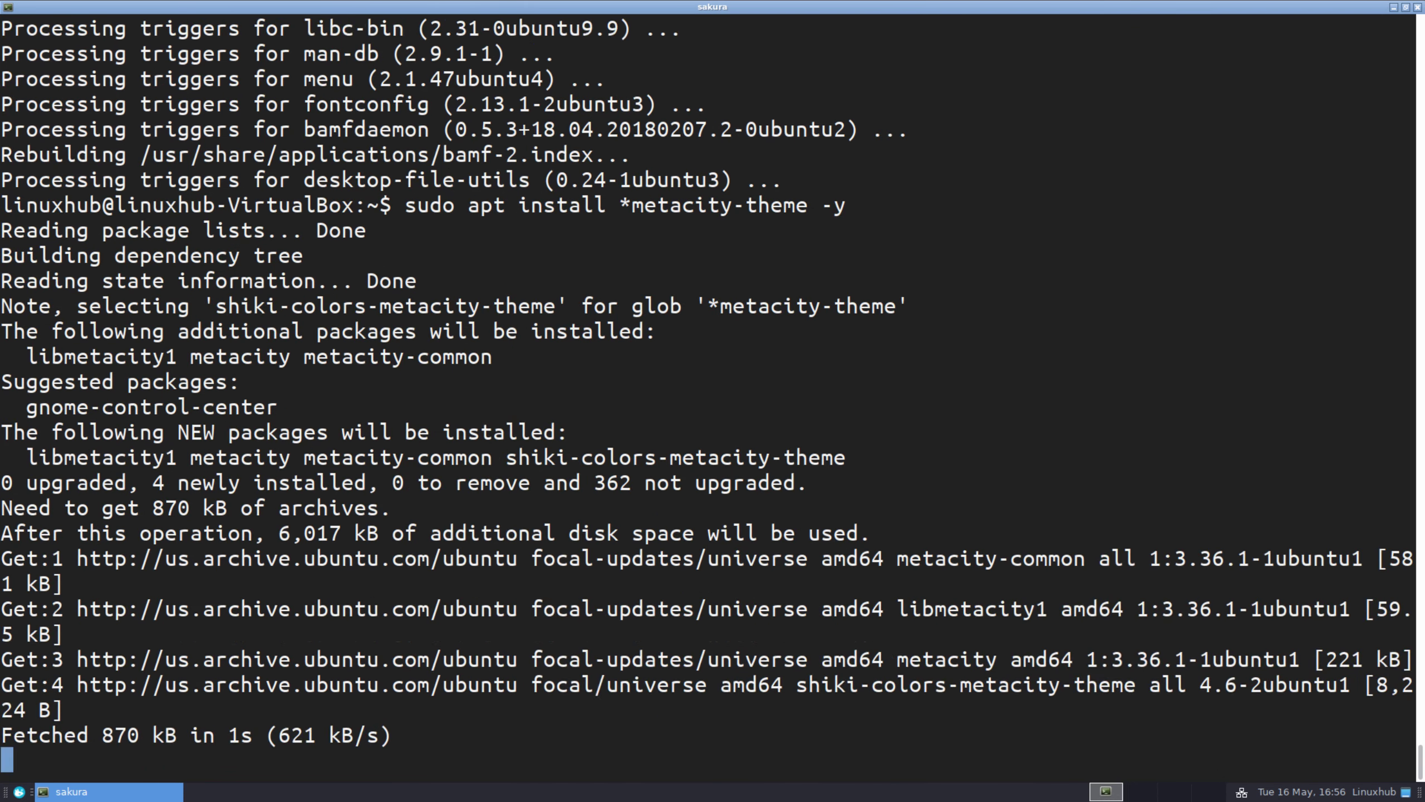
Step: Open Music Player from the Multimedia category in a maximized window, view its About information and close the application
{"action": "left_click", "coordinate": [19, 791]}
{"action": "left_click", "coordinate": [33, 631]}
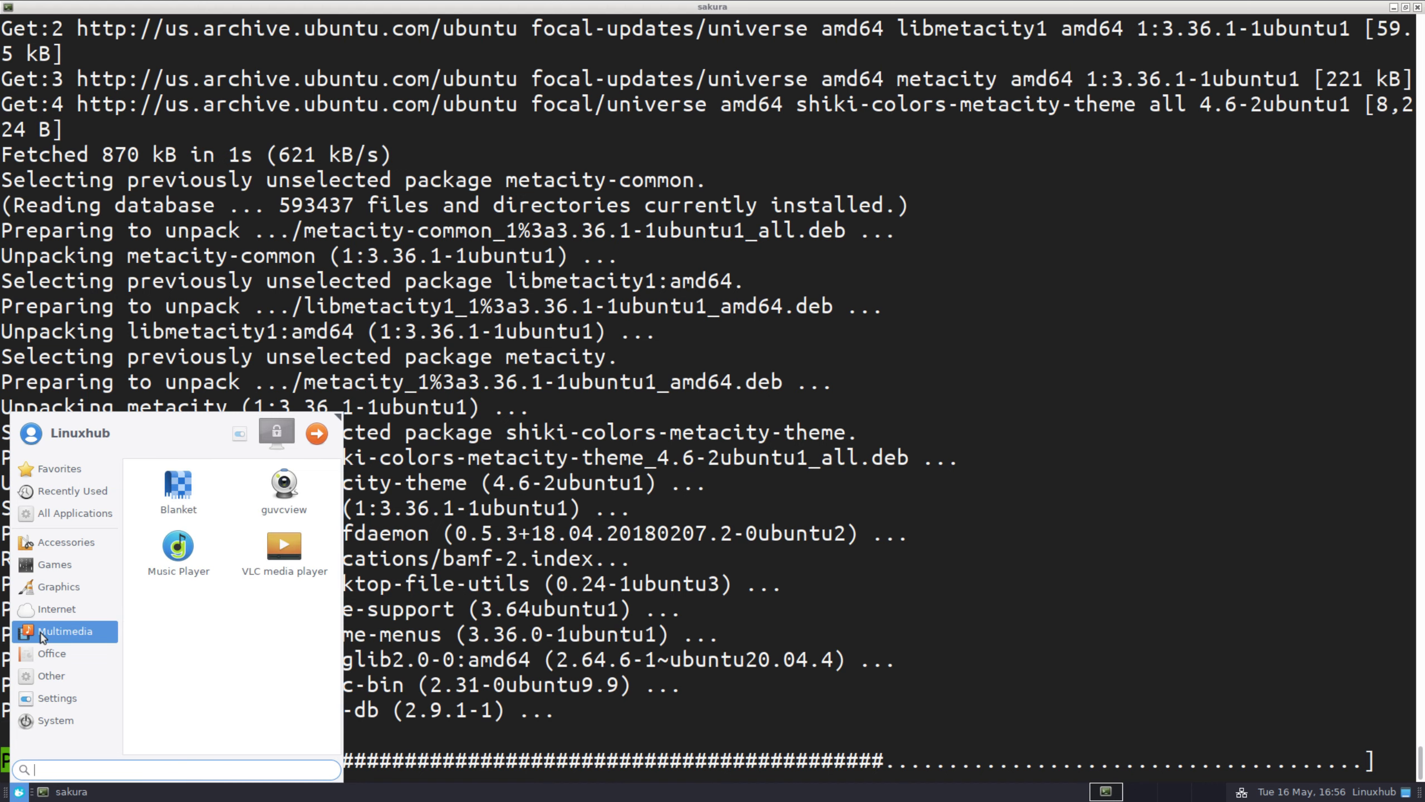
{"action": "left_click", "coordinate": [179, 553]}
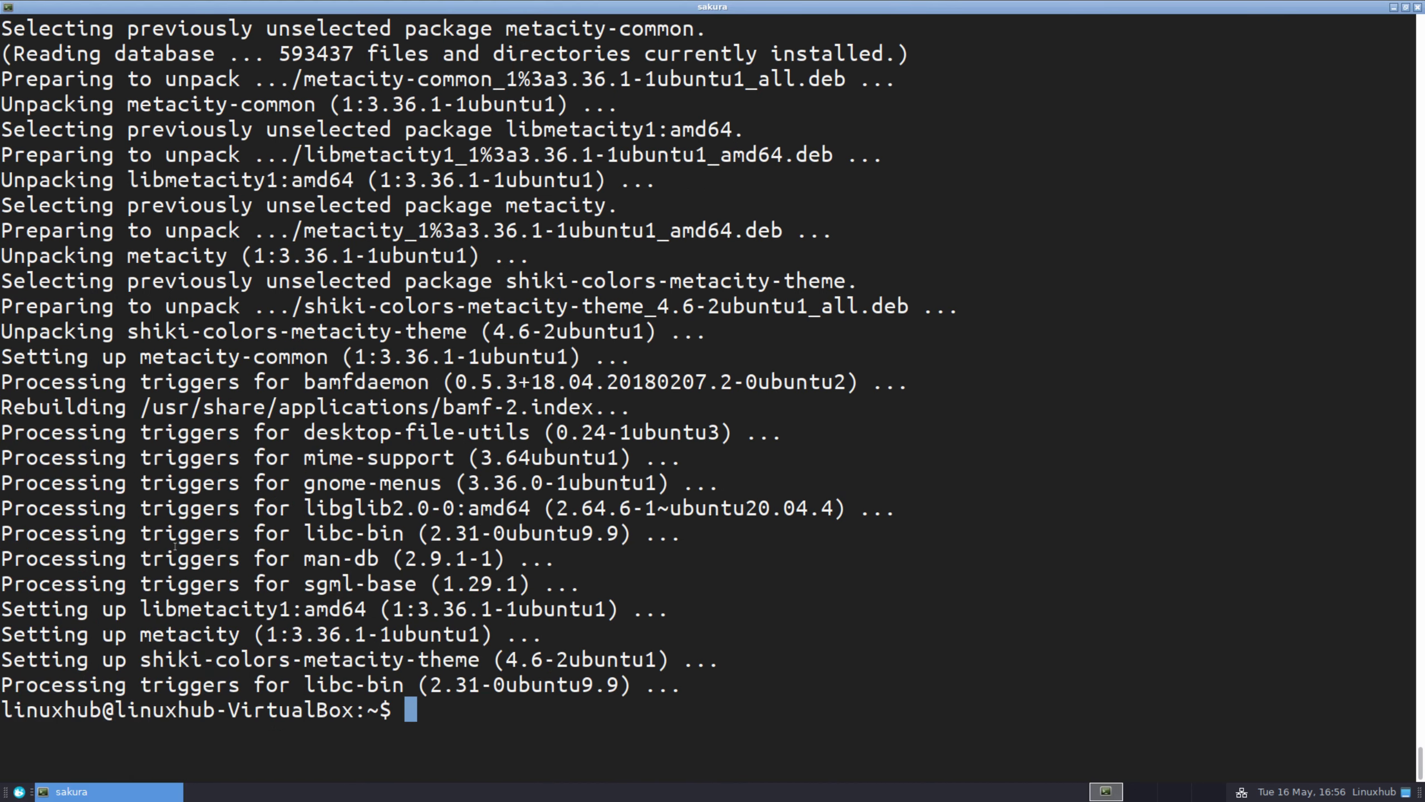
{"action": "double_click", "coordinate": [653, 7]}
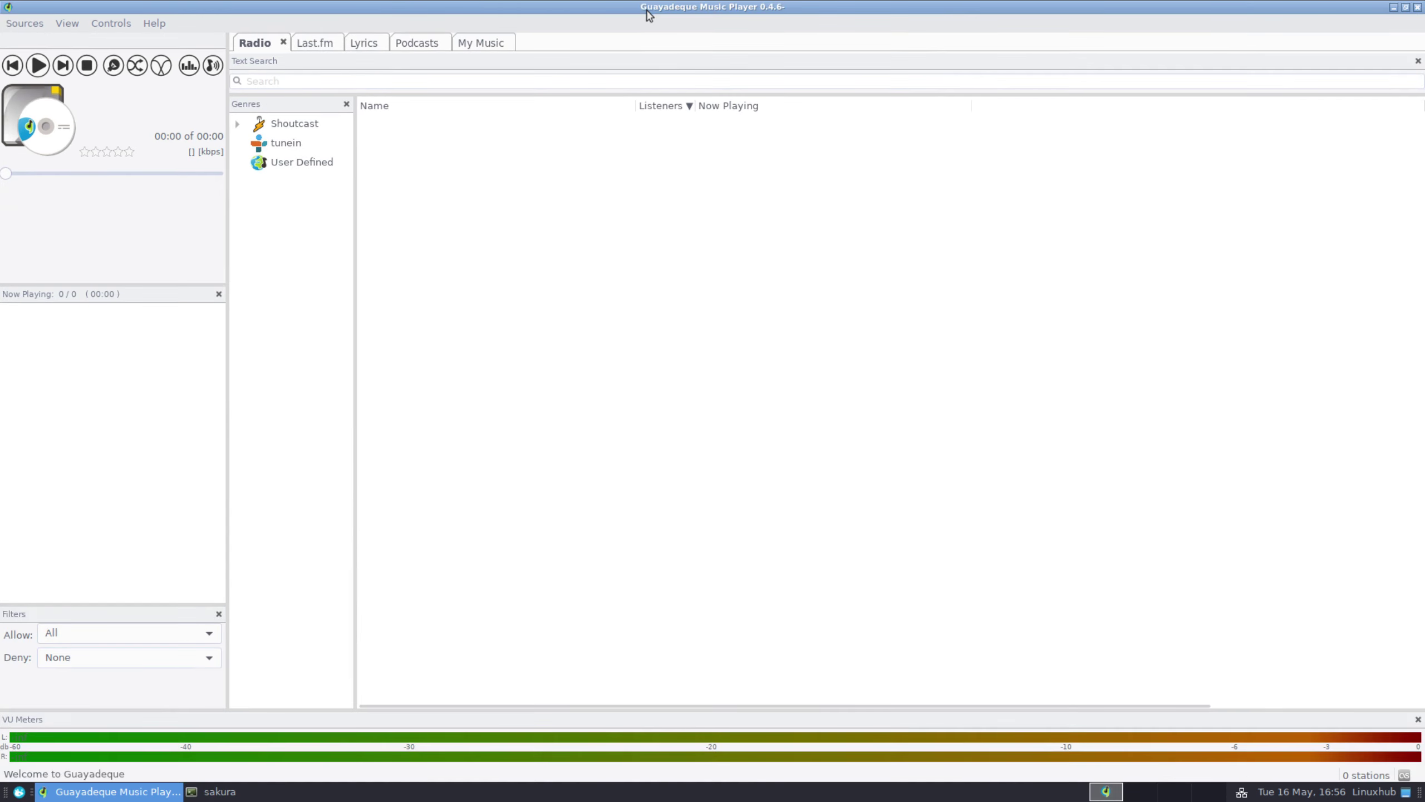
{"action": "left_click", "coordinate": [155, 24]}
{"action": "left_click", "coordinate": [171, 86]}
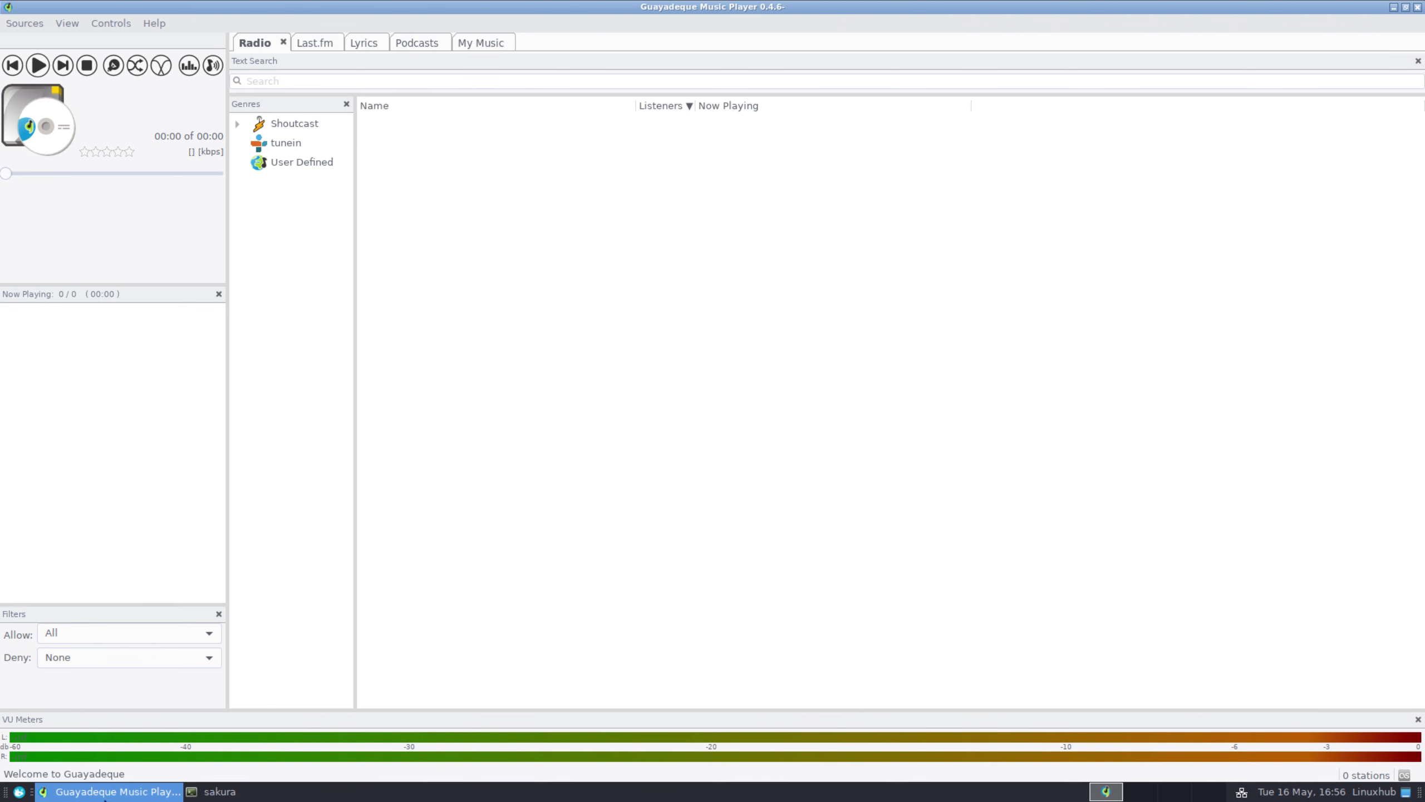
{"action": "right_click", "coordinate": [104, 793]}
{"action": "left_click", "coordinate": [91, 776]}
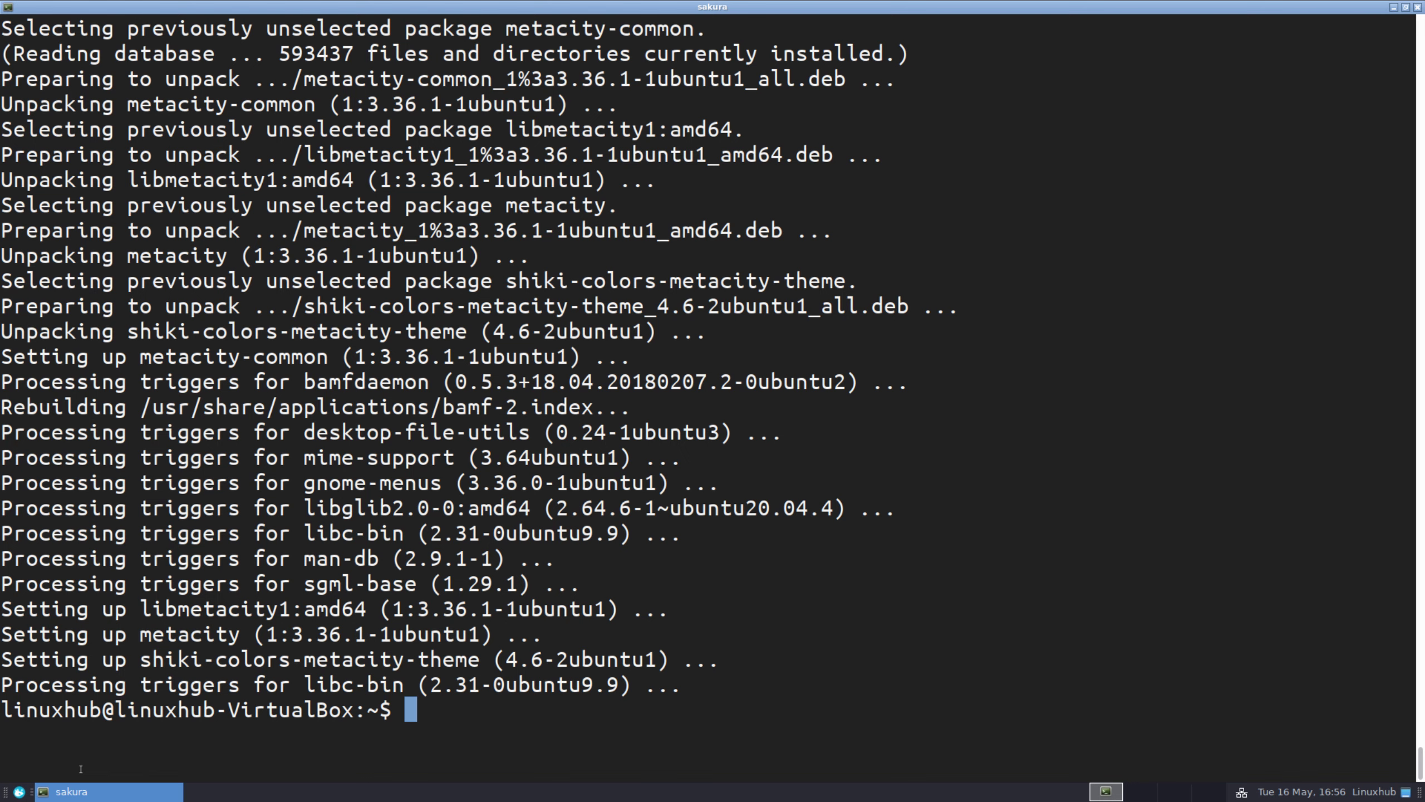
Step: Open VLC media player from the Multimedia category, maximize its window and view its About information
{"action": "left_click", "coordinate": [16, 792]}
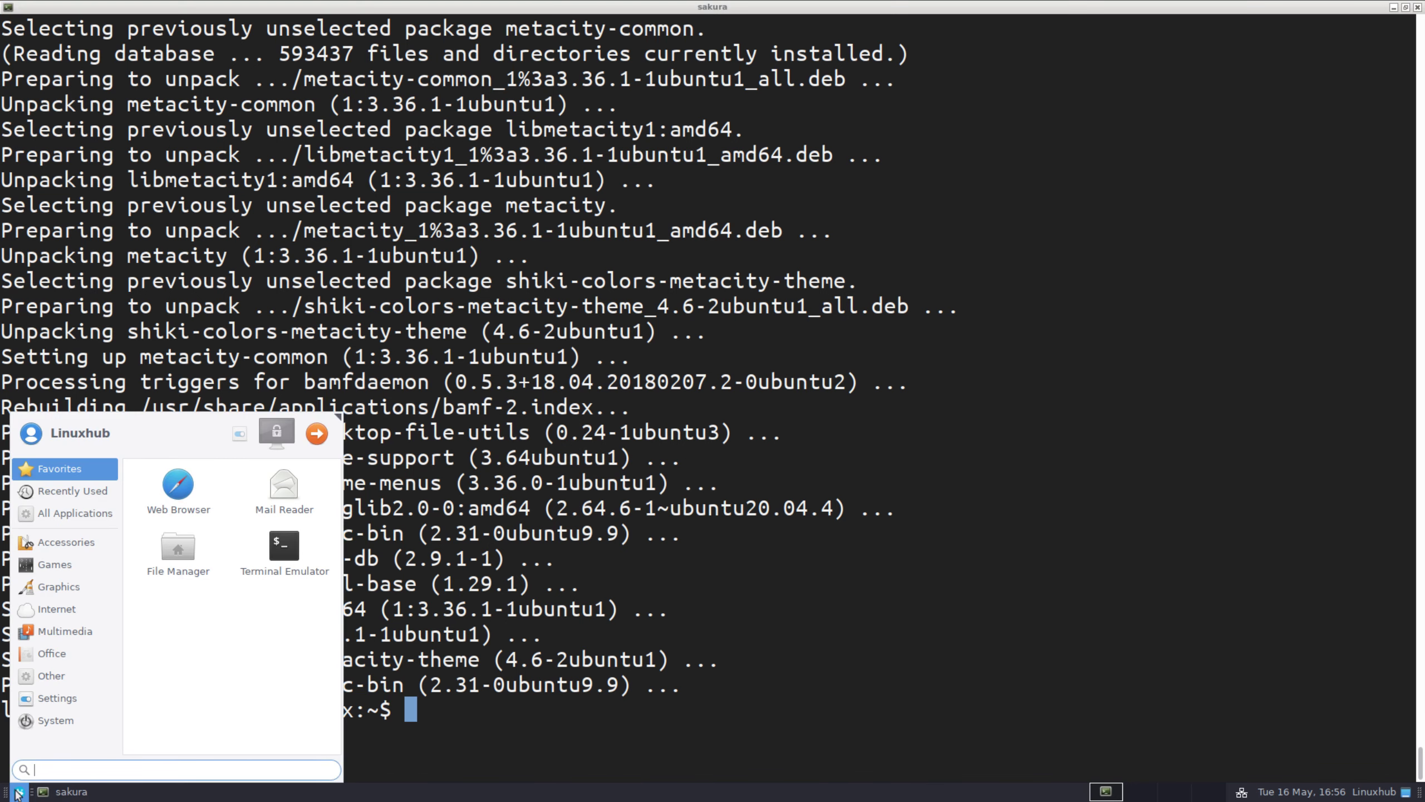
{"action": "left_click", "coordinate": [50, 635]}
{"action": "left_click", "coordinate": [284, 553]}
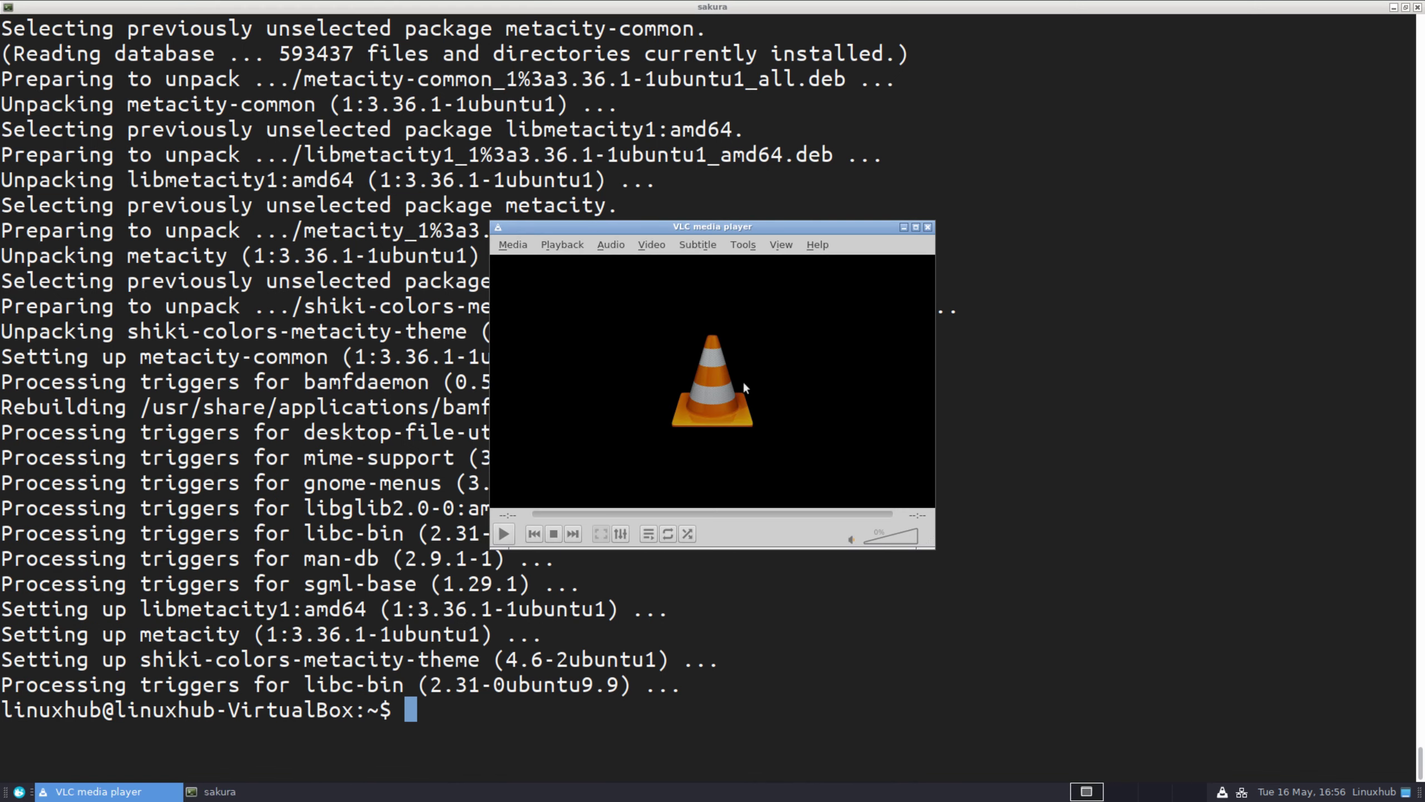
{"action": "double_click", "coordinate": [861, 227]}
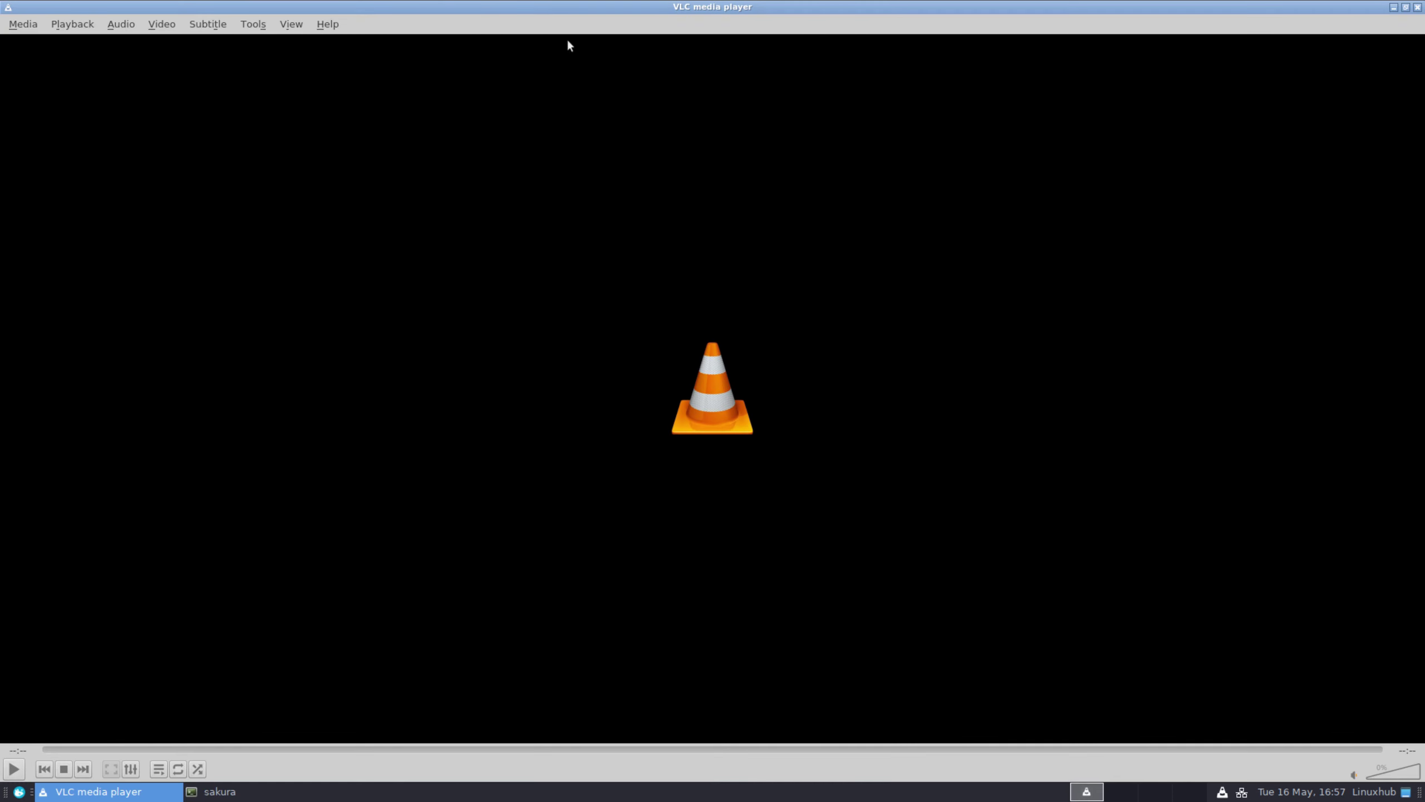
{"action": "left_click", "coordinate": [325, 24]}
{"action": "left_click", "coordinate": [346, 63]}
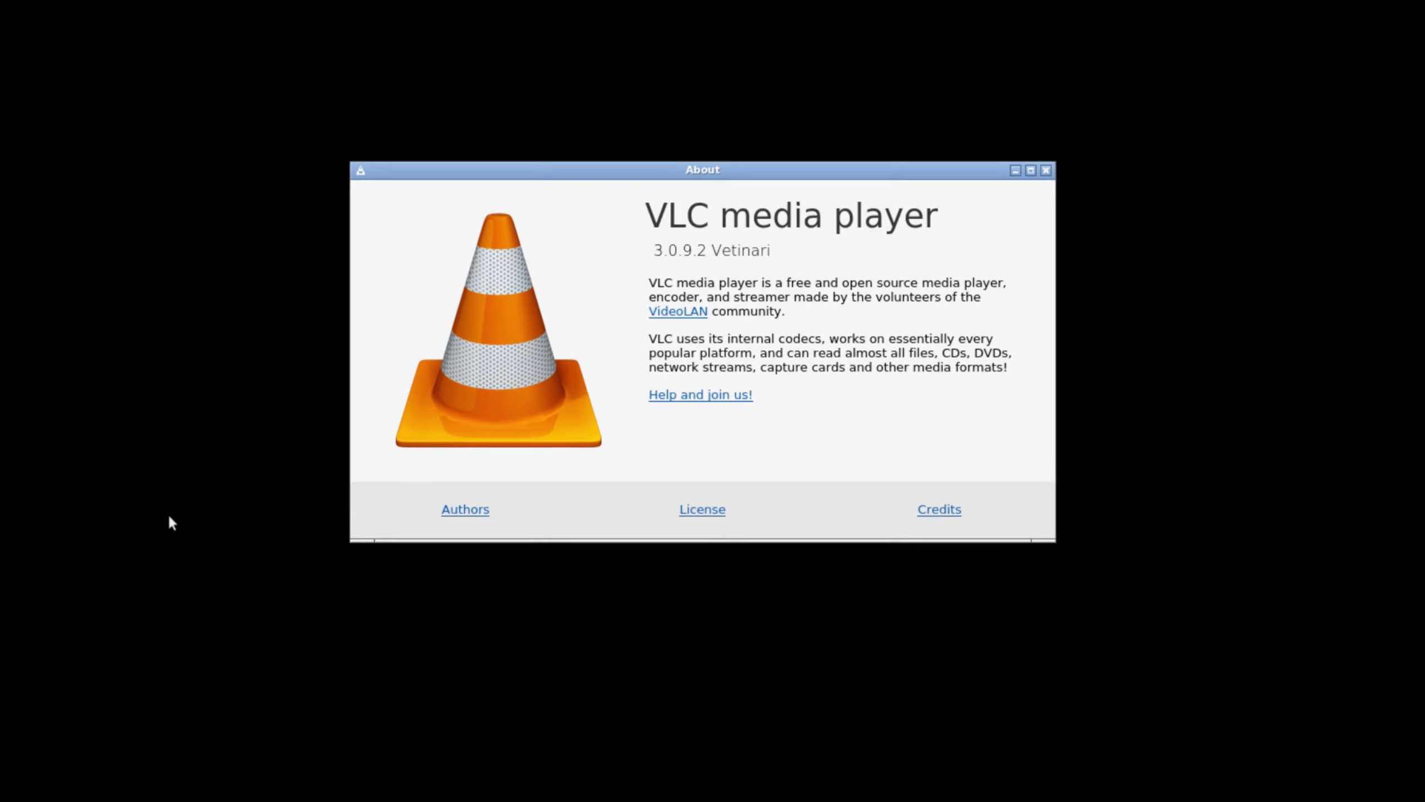